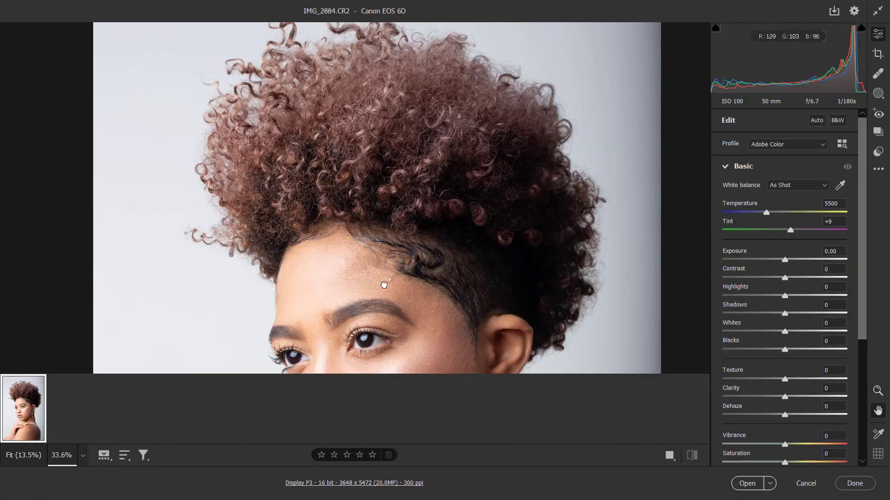
# Step: Pan and zoom the Camera Raw preview onto the model's face near the right eye
pyautogui.moveTo(383, 285)
pyautogui.mouseDown()
pyautogui.moveTo(408, 217)
pyautogui.moveTo(407, 267)
pyautogui.mouseUp()
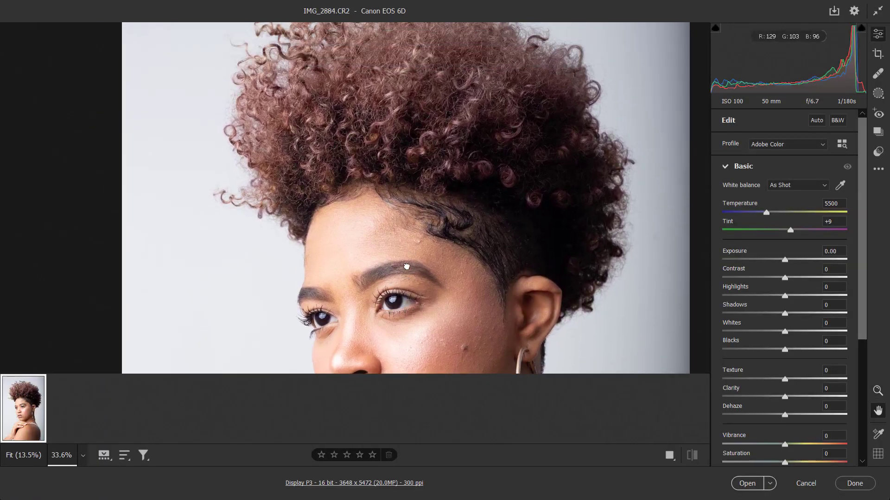
pyautogui.moveTo(417, 306)
pyautogui.mouseDown()
pyautogui.moveTo(452, 321)
pyautogui.moveTo(382, 237)
pyautogui.mouseUp()
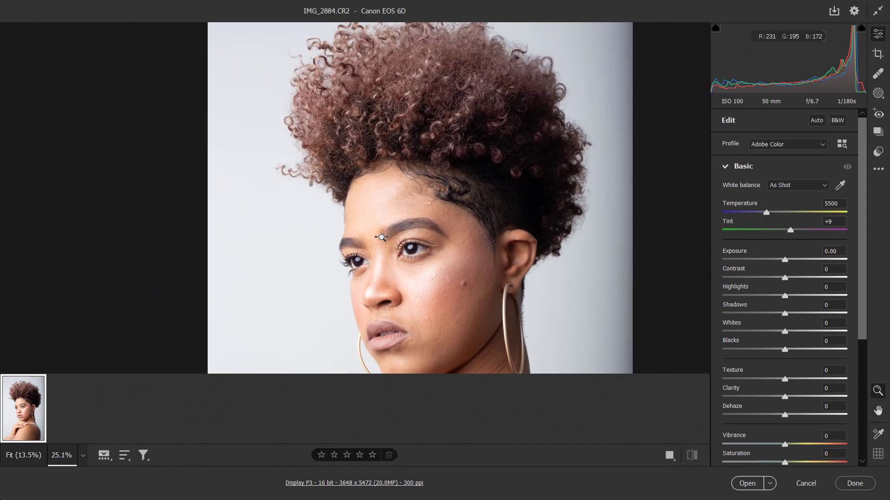
# Step: Create a Select People mask for Person 1 limited to Facial Skin
pyautogui.click(877, 93)
pyautogui.click(731, 321)
pyautogui.moveTo(545, 224); pyautogui.dragTo(545, 153)
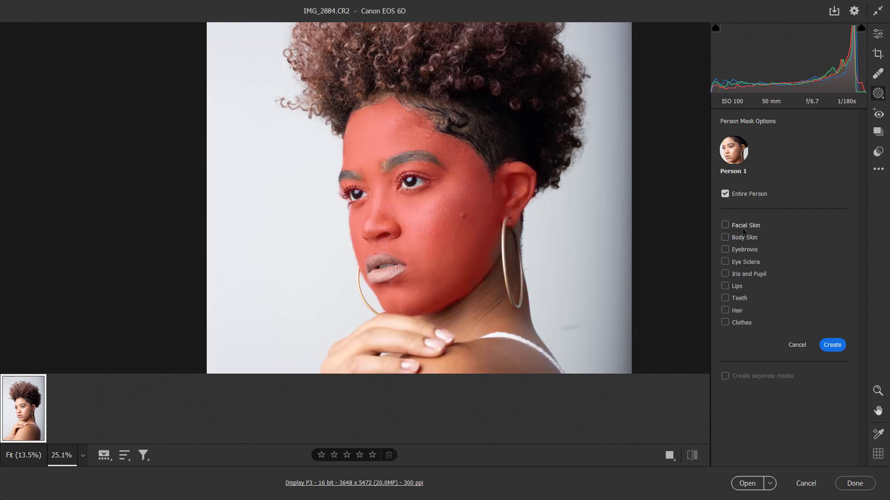
pyautogui.click(743, 228)
pyautogui.click(834, 347)
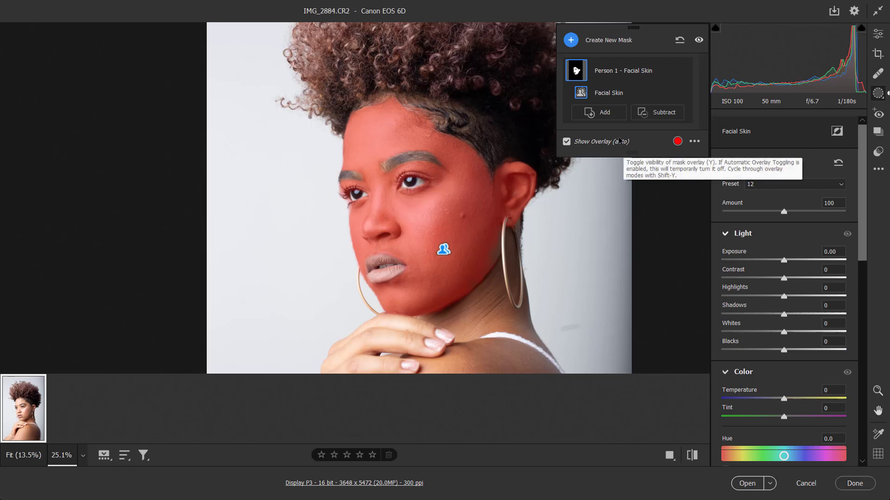
# Step: Tint the Facial Skin mask pale peach: Hue 27, saturation about 16
pyautogui.moveTo(862, 252); pyautogui.dragTo(866, 295)
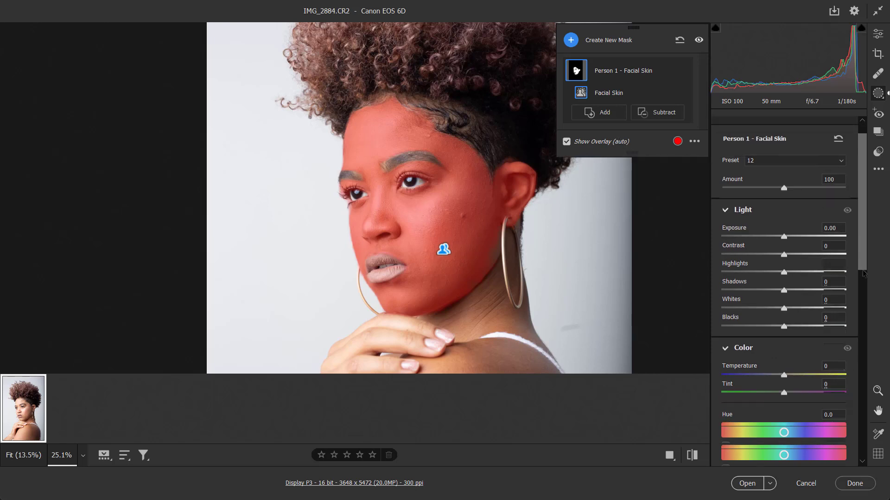
pyautogui.scroll(-1, 866, 296)
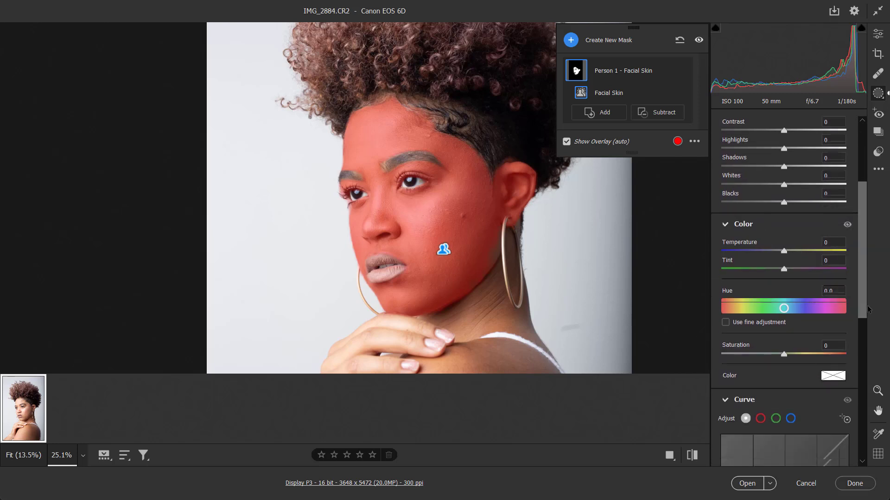
pyautogui.scroll(-1, 865, 296)
pyautogui.click(829, 376)
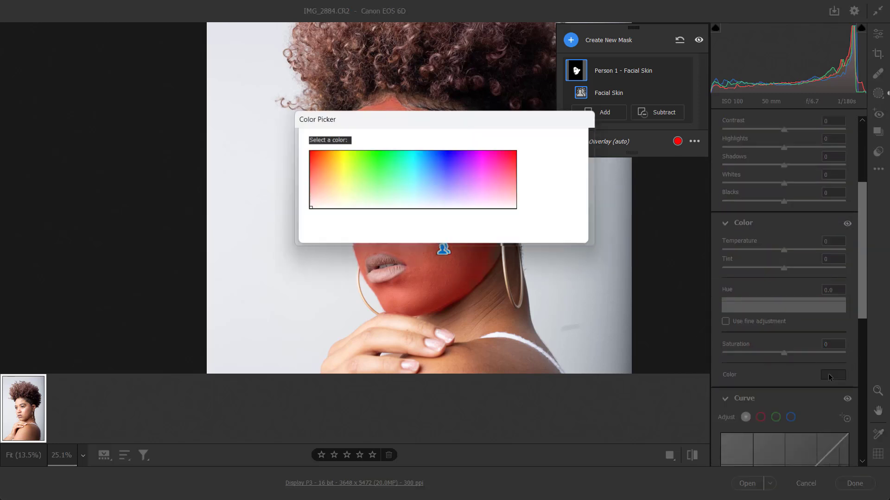
pyautogui.moveTo(463, 121); pyautogui.dragTo(797, 203)
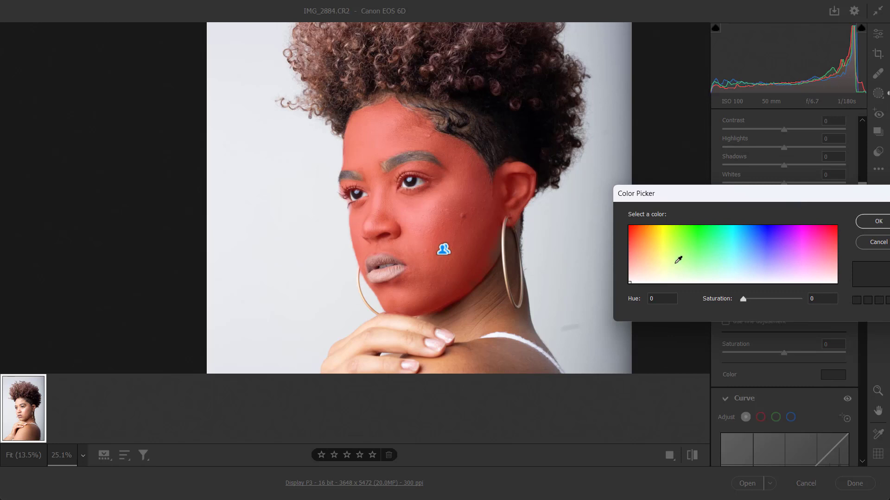
pyautogui.click(639, 258)
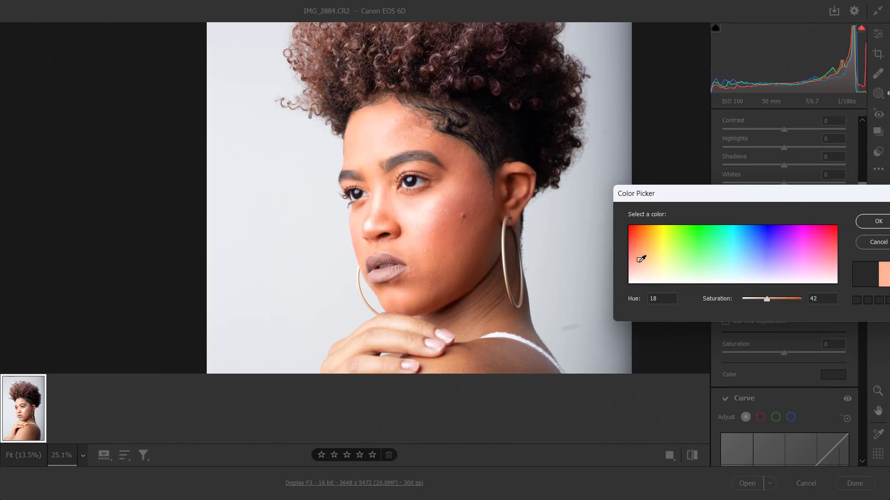
pyautogui.click(640, 264)
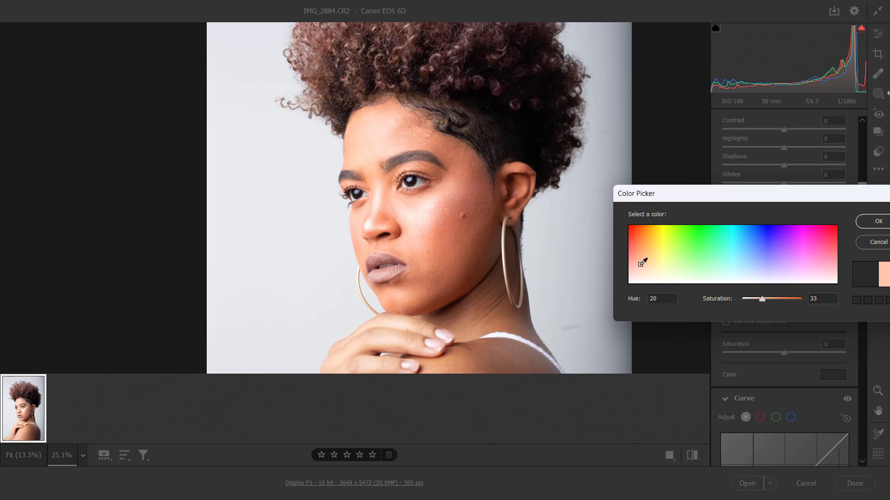
pyautogui.click(644, 268)
pyautogui.moveTo(759, 299); pyautogui.dragTo(752, 301)
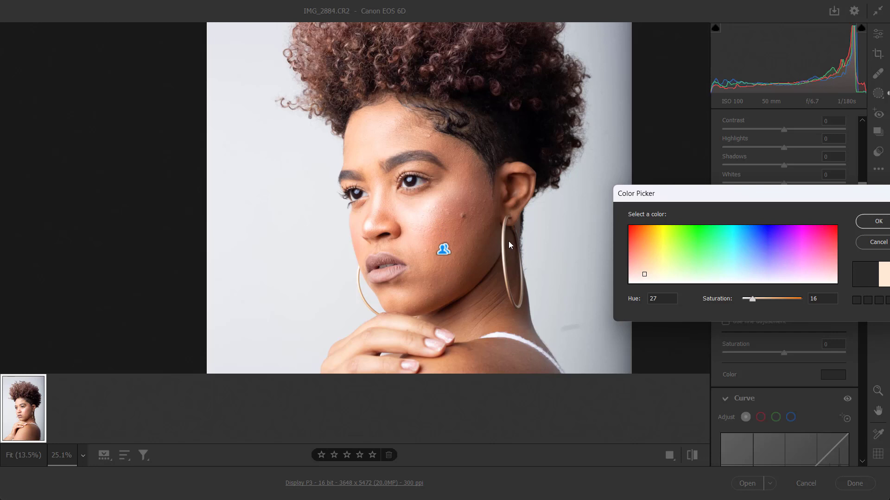
pyautogui.click(878, 221)
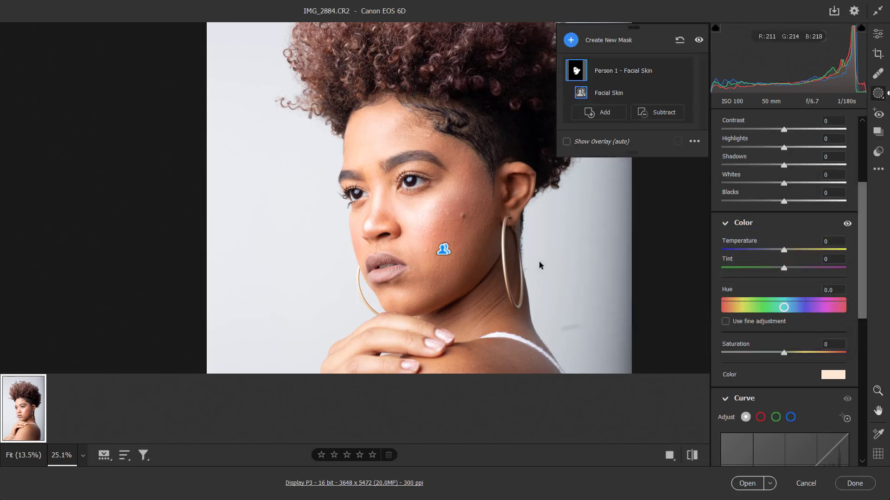
# Step: Create a second Person 1 mask limited to Body Skin
pyautogui.click(596, 45)
pyautogui.click(612, 101)
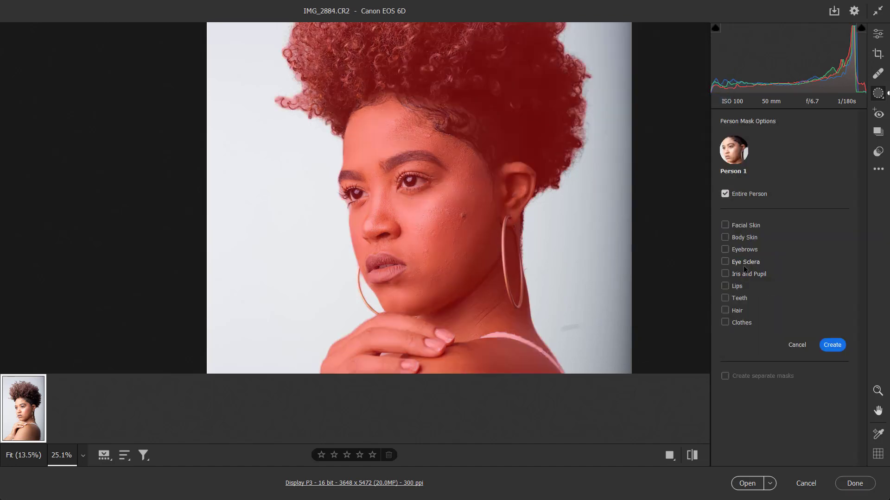
pyautogui.click(743, 238)
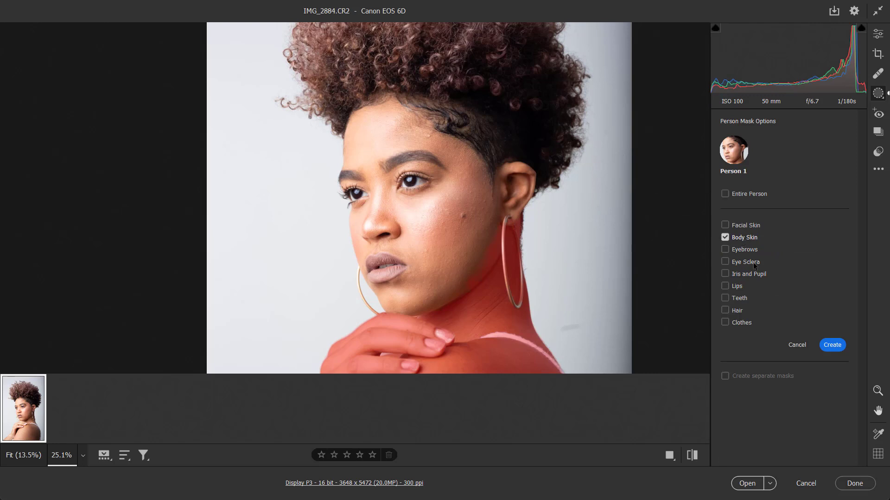
pyautogui.click(833, 345)
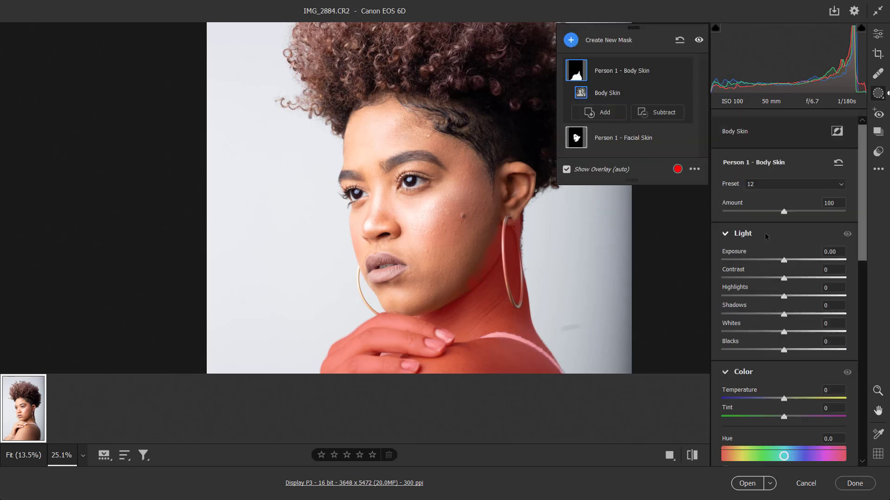
# Step: Tint the Body Skin mask near-white: Hue 27 with saturation lowered to about 10
pyautogui.moveTo(863, 263); pyautogui.dragTo(865, 321)
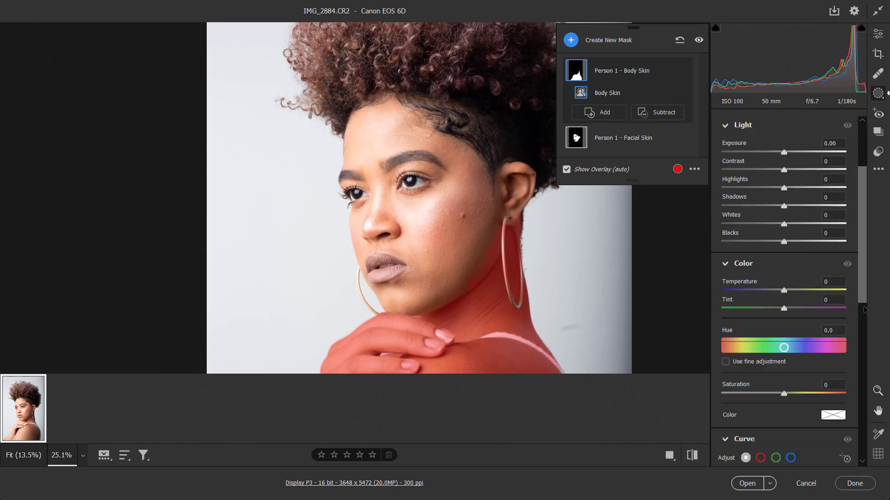
pyautogui.click(837, 363)
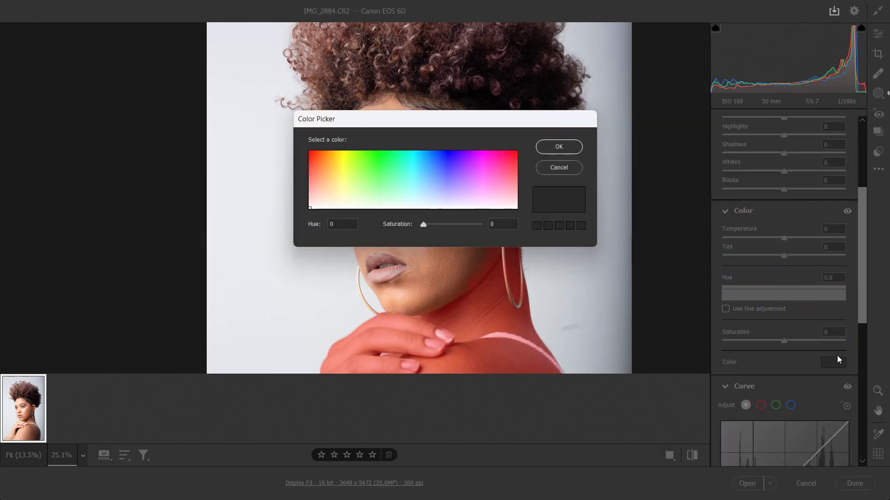
pyautogui.moveTo(495, 123); pyautogui.dragTo(728, 271)
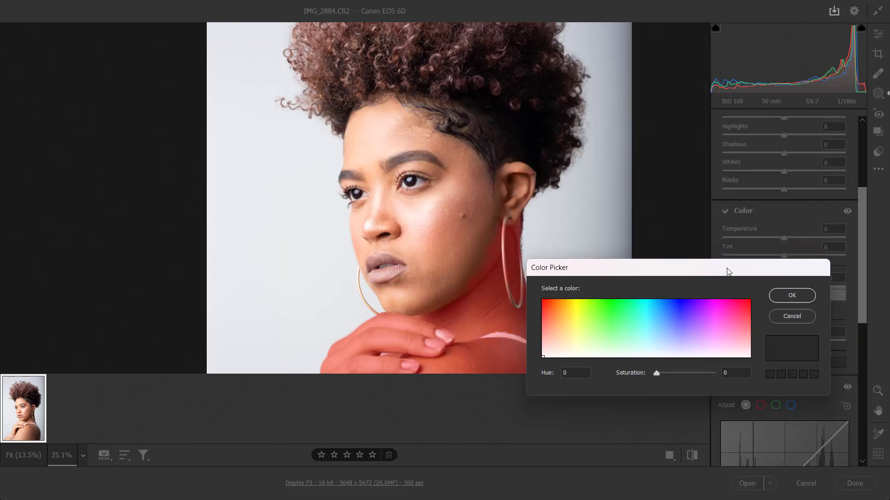
pyautogui.doubleClick(581, 370)
pyautogui.write('2')
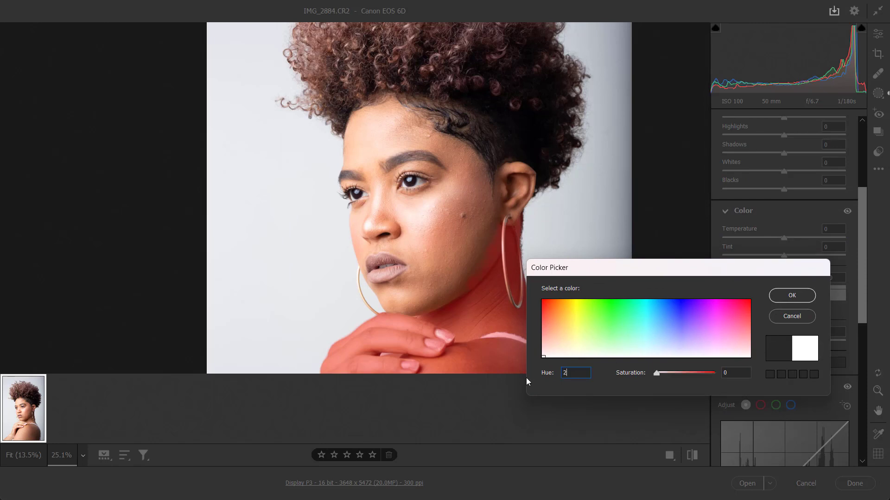
pyautogui.write('7')
pyautogui.press('Tab')
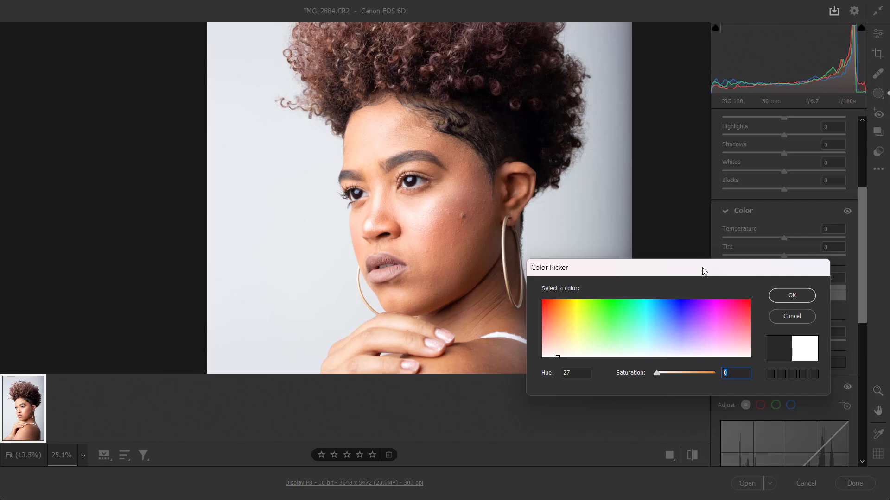
pyautogui.moveTo(702, 268); pyautogui.dragTo(756, 130)
pyautogui.moveTo(710, 234)
pyautogui.mouseDown()
pyautogui.moveTo(728, 238)
pyautogui.moveTo(718, 236)
pyautogui.mouseUp()
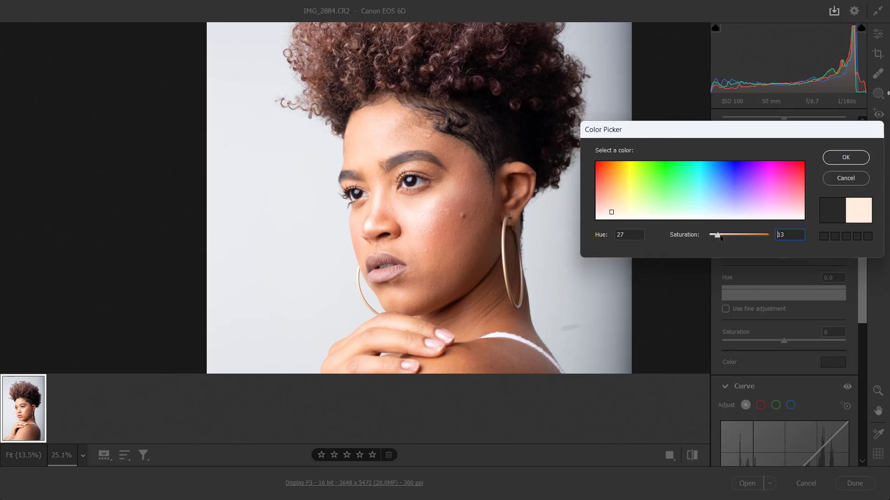
pyautogui.moveTo(718, 236); pyautogui.dragTo(713, 239)
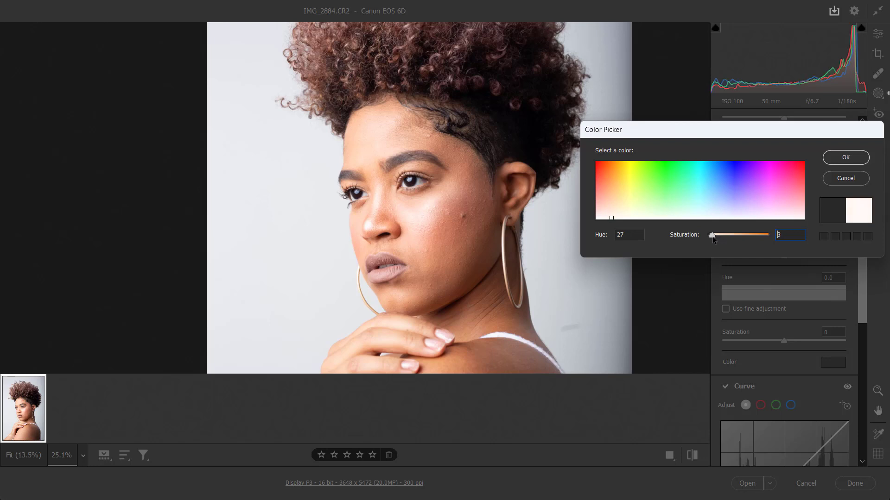
pyautogui.click(848, 157)
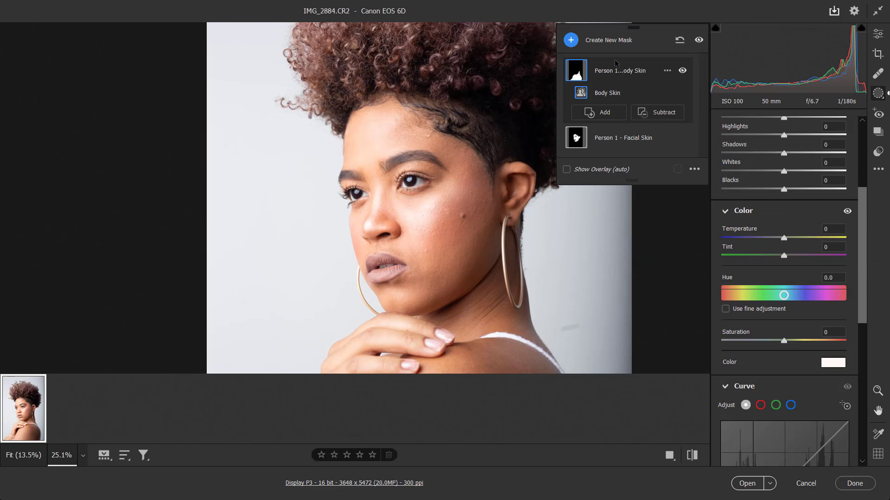
# Step: Create a Person 1 mask limited to Iris and Pupil
pyautogui.click(607, 41)
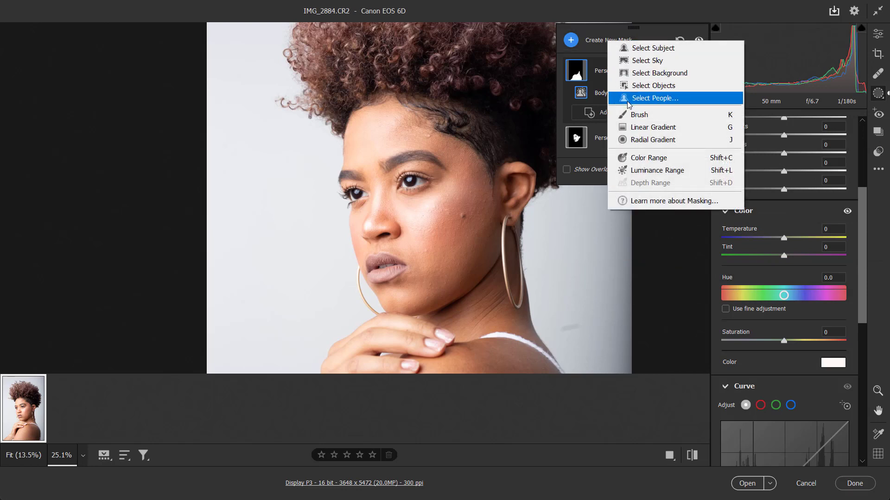
pyautogui.click(652, 96)
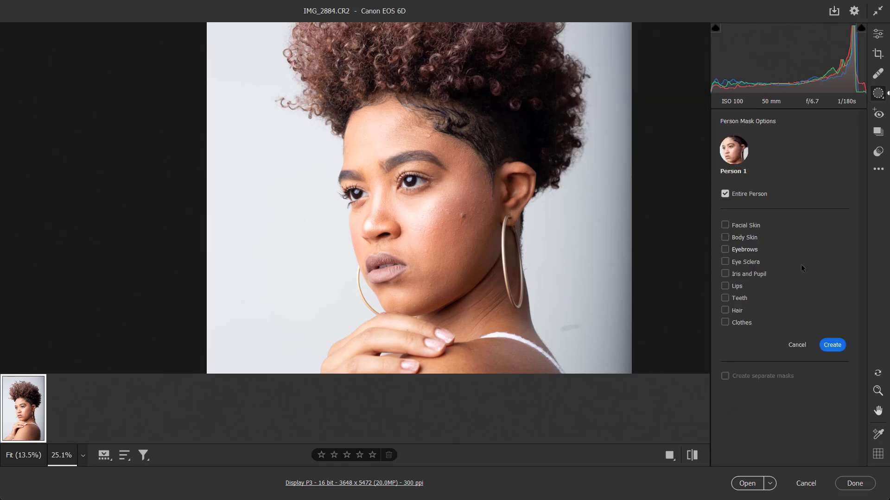
pyautogui.click(752, 274)
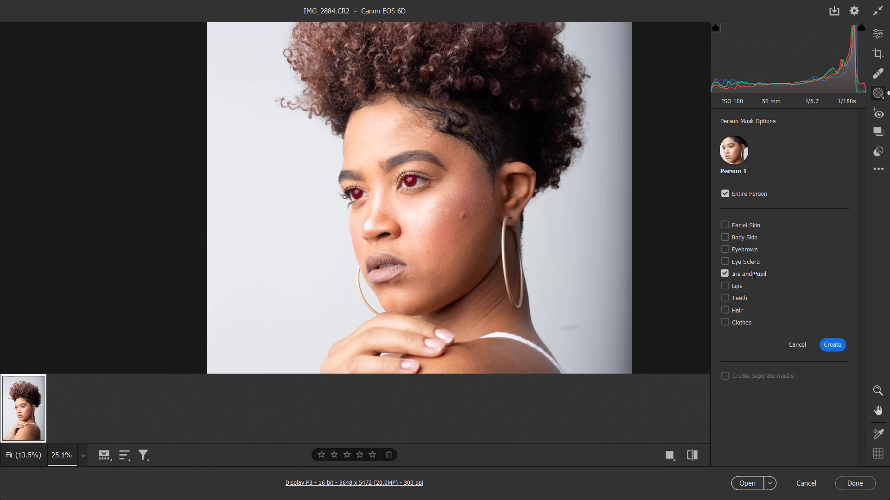
pyautogui.click(833, 346)
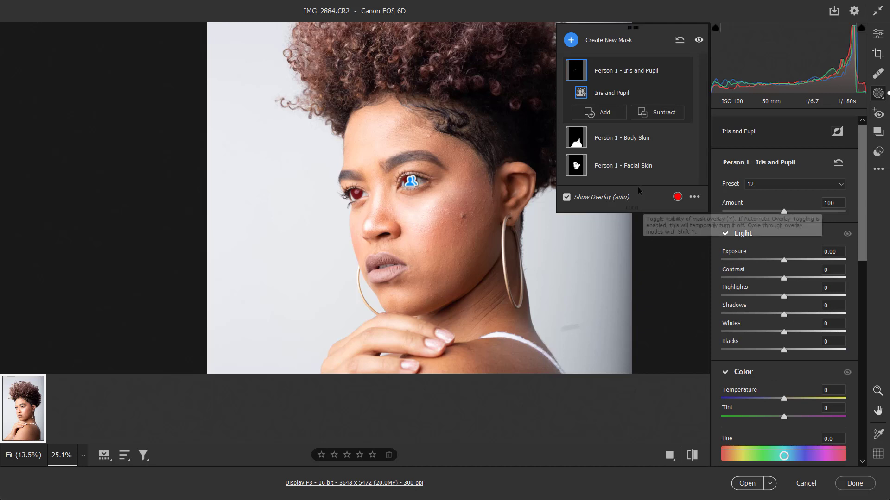
# Step: Cool the eyes with Temperature -7 and Hue -17.0 on the Iris and Pupil mask
pyautogui.scroll(-3, 862, 273)
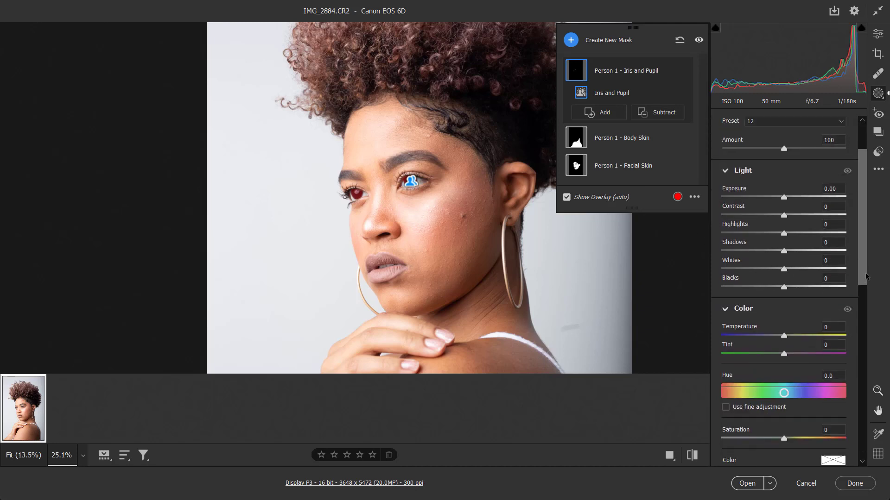
pyautogui.moveTo(863, 275); pyautogui.dragTo(865, 299)
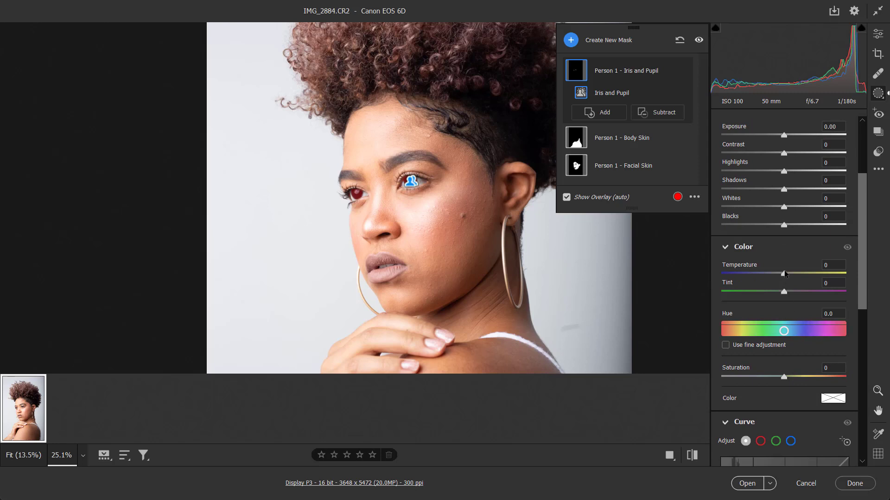
pyautogui.moveTo(784, 274)
pyautogui.mouseDown()
pyautogui.moveTo(768, 275)
pyautogui.moveTo(780, 275)
pyautogui.mouseUp()
pyautogui.moveTo(783, 331)
pyautogui.mouseDown()
pyautogui.moveTo(812, 330)
pyautogui.moveTo(744, 330)
pyautogui.moveTo(778, 325)
pyautogui.mouseUp()
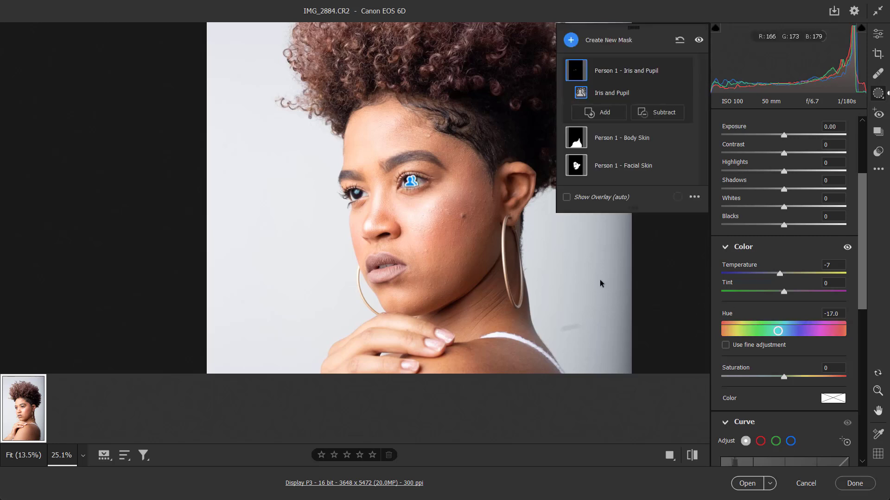
pyautogui.click(607, 40)
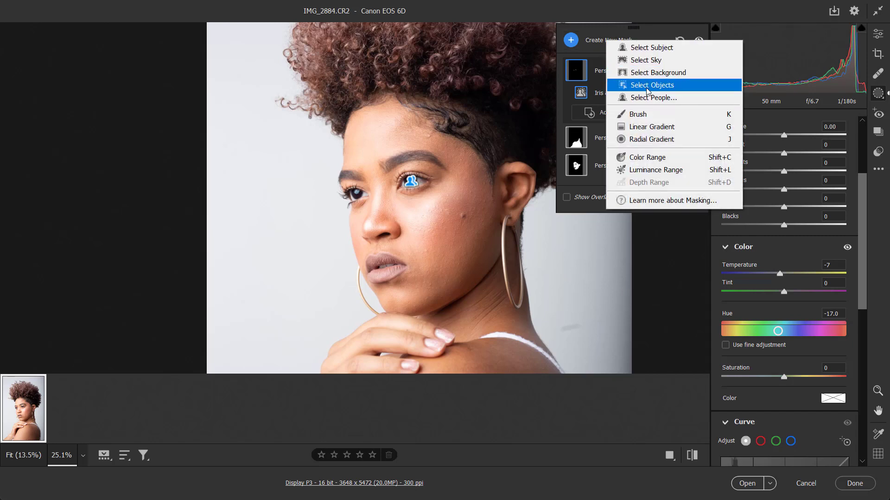
# Step: Generate Mask 1 covering only the backdrop with Select Background
pyautogui.click(649, 73)
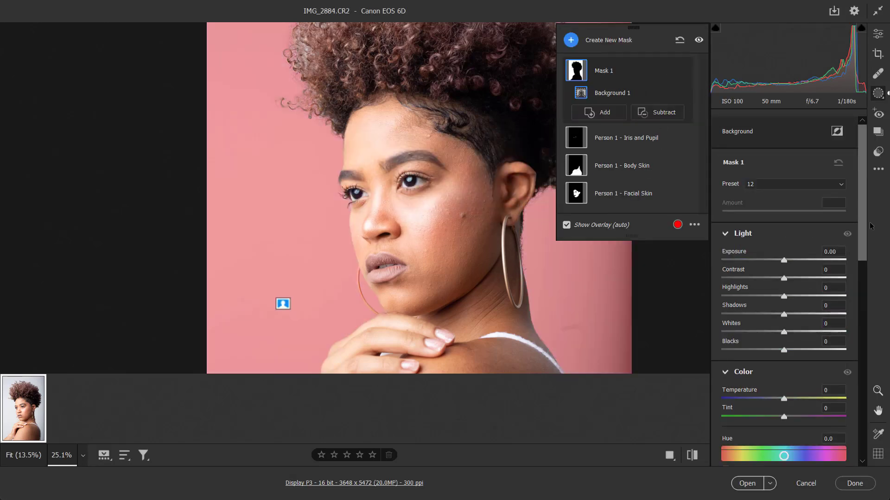
pyautogui.scroll(-3, 864, 222)
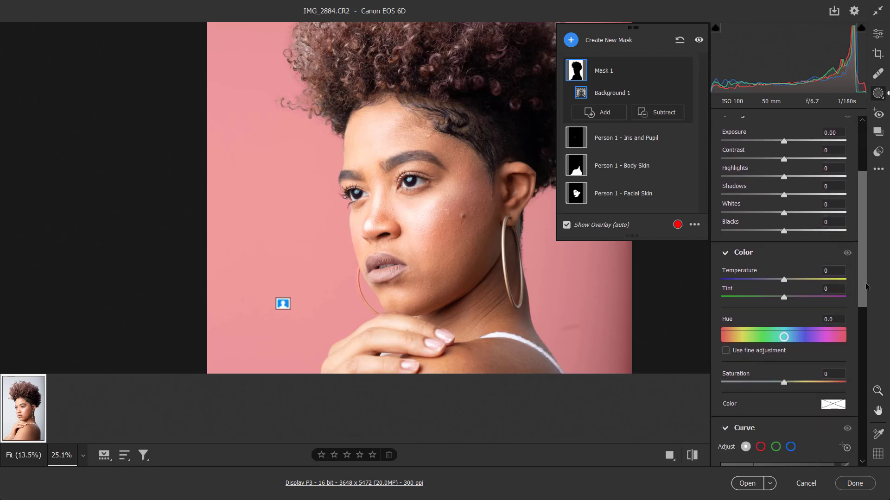
# Step: Tint the backdrop cyan through Mask 1's Color swatch, with Hue at +81.2
pyautogui.moveTo(784, 337); pyautogui.dragTo(812, 326)
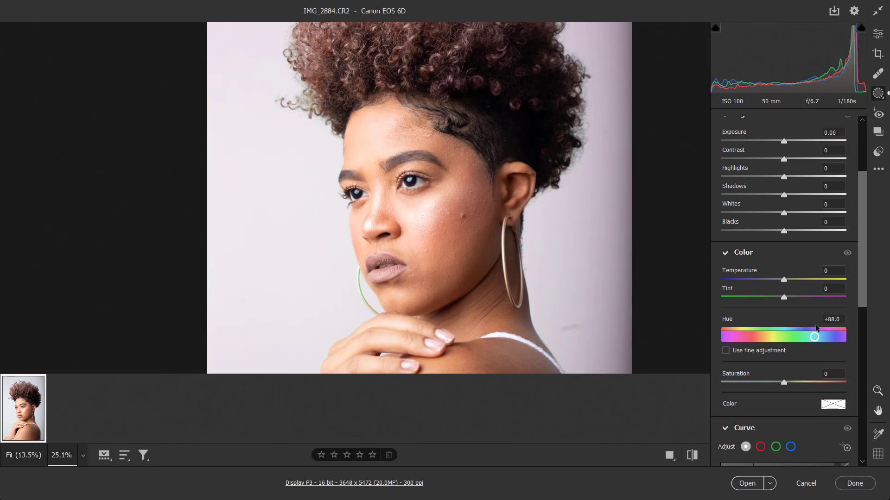
pyautogui.click(832, 404)
pyautogui.moveTo(482, 122); pyautogui.dragTo(682, 145)
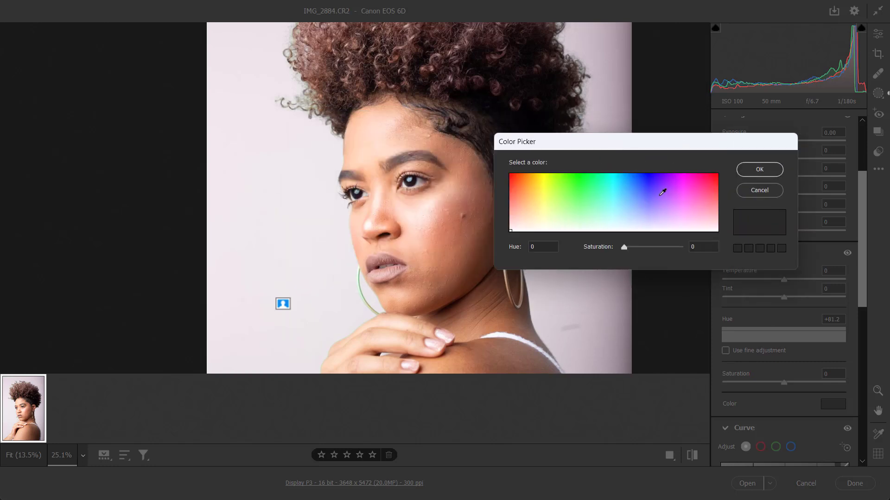
pyautogui.click(615, 191)
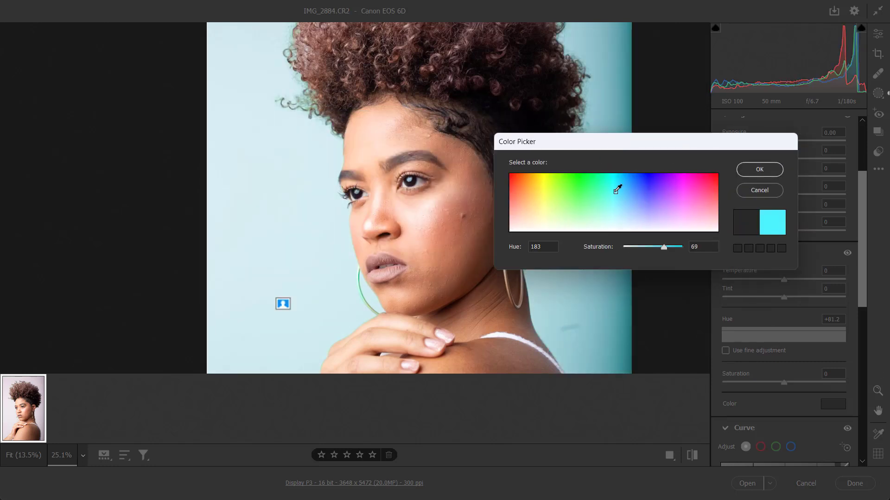
pyautogui.click(615, 183)
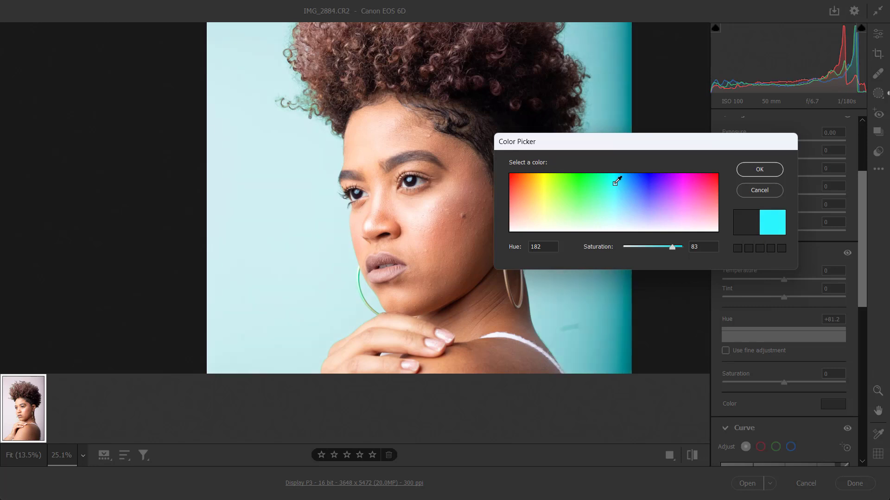
pyautogui.click(614, 181)
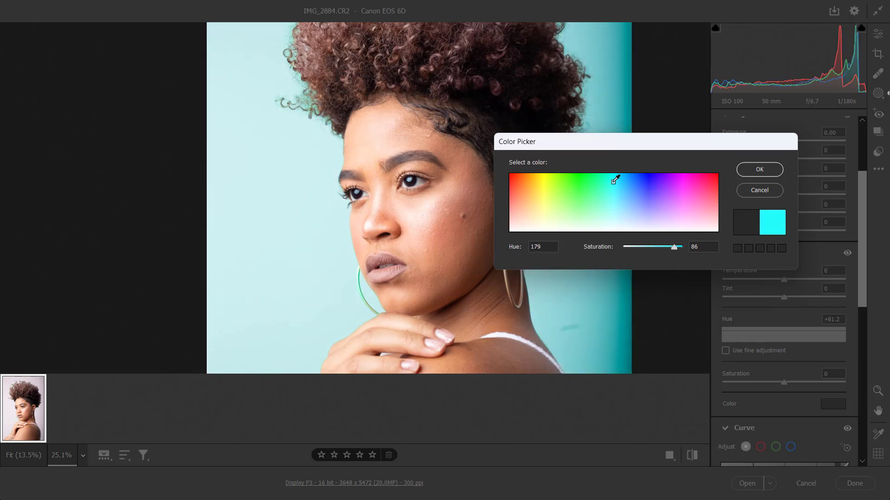
pyautogui.moveTo(615, 179)
pyautogui.mouseDown()
pyautogui.moveTo(686, 179)
pyautogui.moveTo(684, 187)
pyautogui.mouseUp()
pyautogui.click(613, 184)
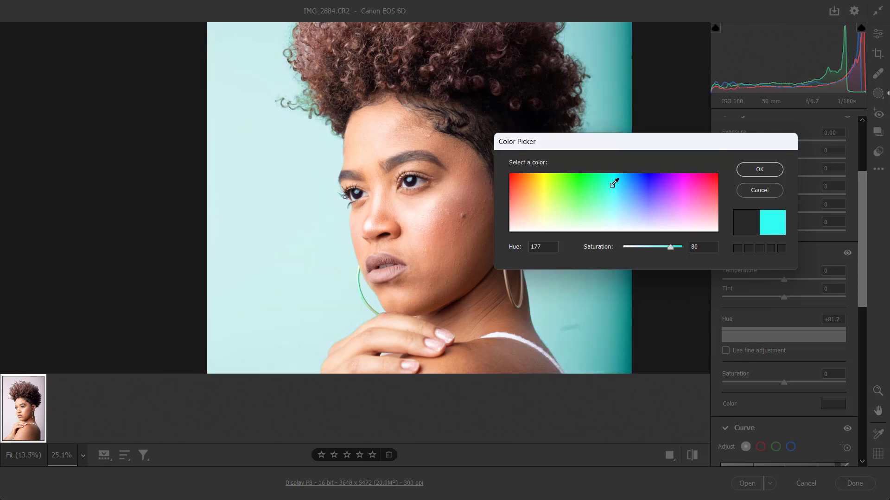
pyautogui.moveTo(612, 185); pyautogui.dragTo(617, 184)
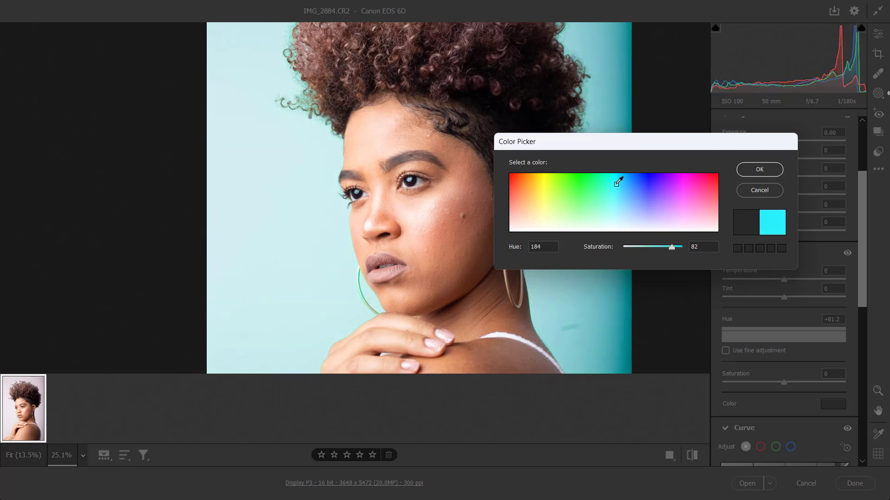
pyautogui.click(765, 169)
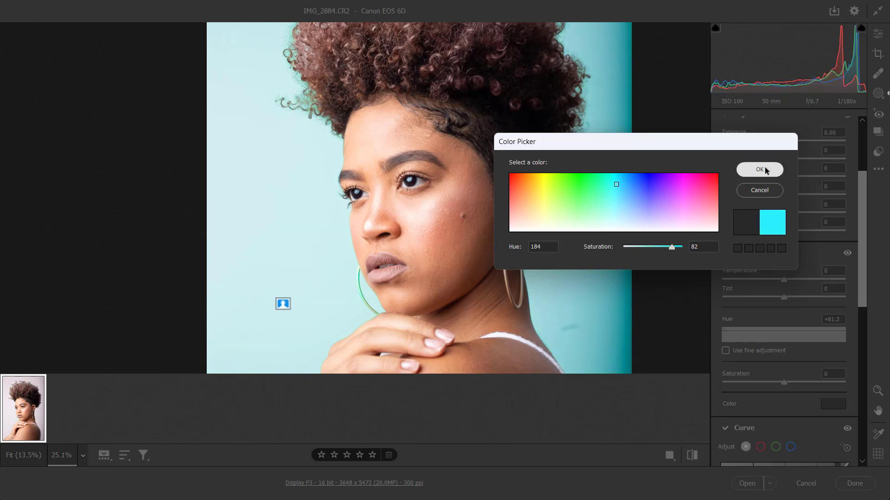
pyautogui.click(765, 170)
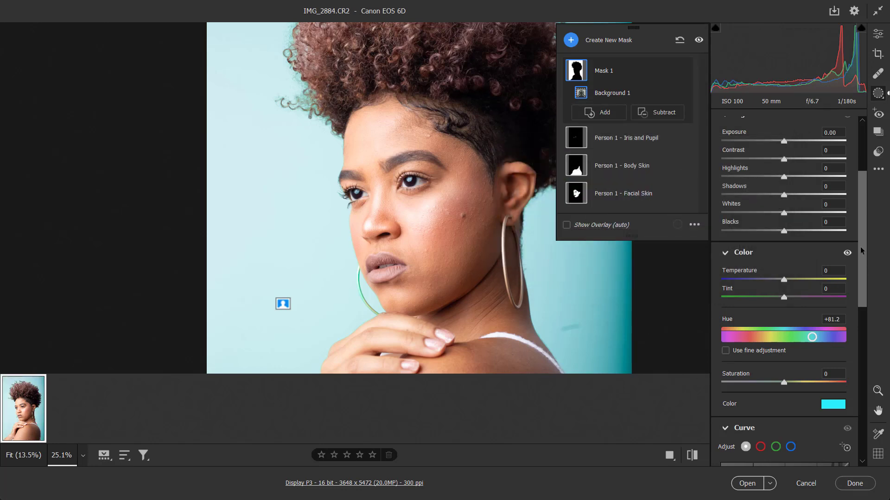
# Step: Darken the backdrop to Exposure -0.35
pyautogui.moveTo(860, 251); pyautogui.dragTo(858, 186)
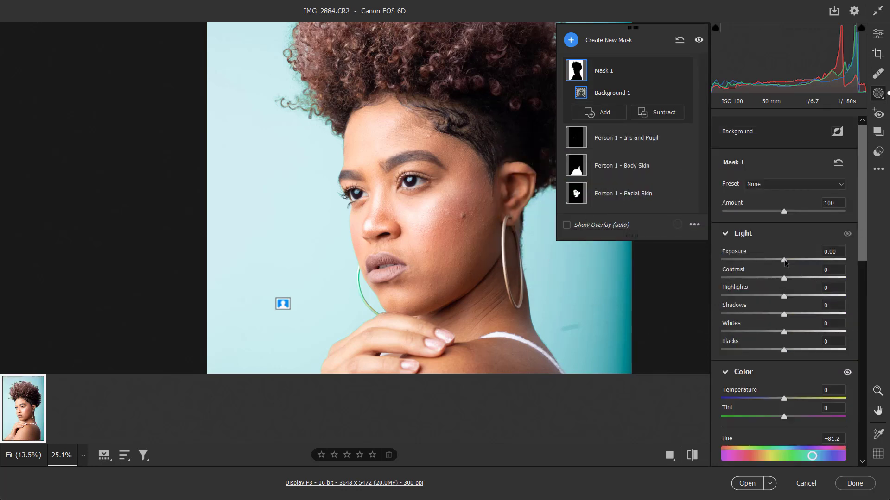
pyautogui.moveTo(785, 261); pyautogui.dragTo(781, 261)
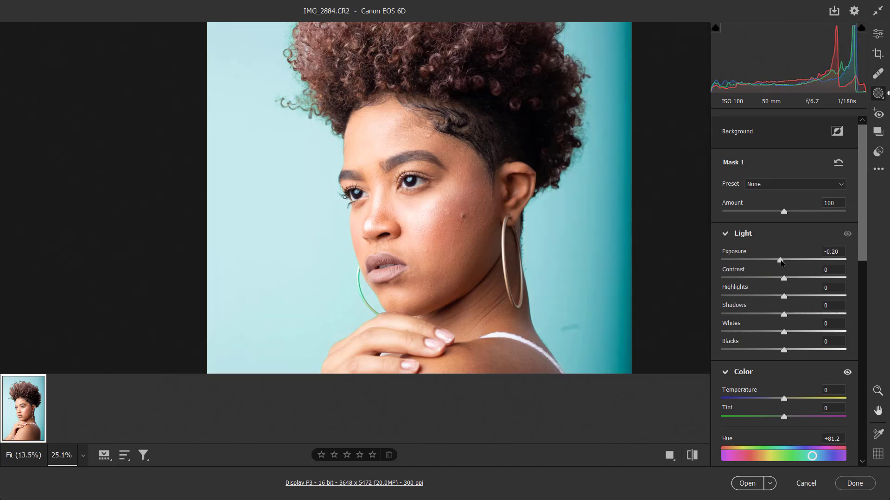
pyautogui.moveTo(780, 261); pyautogui.dragTo(779, 262)
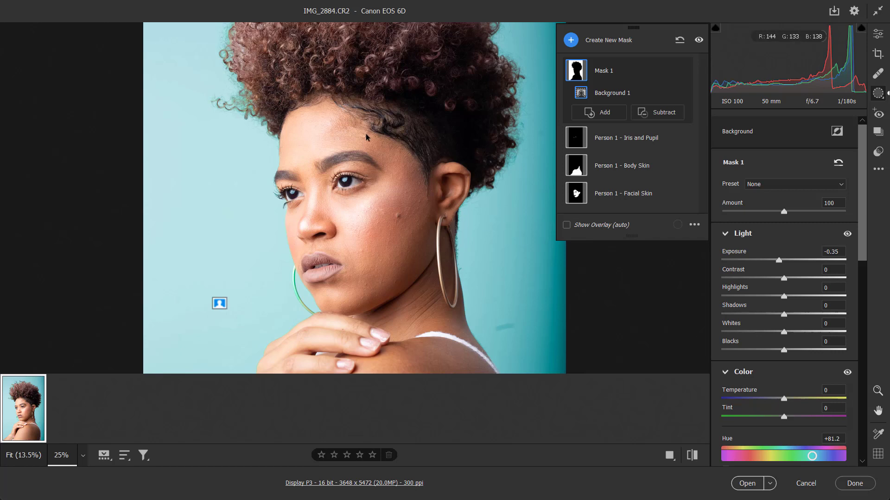
# Step: Create a Person 1 mask limited to the Lips
pyautogui.click(611, 42)
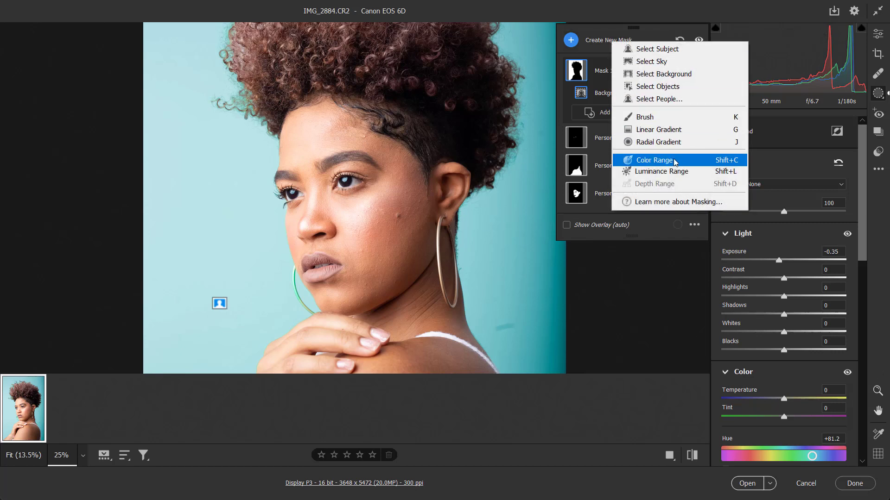
pyautogui.click(655, 100)
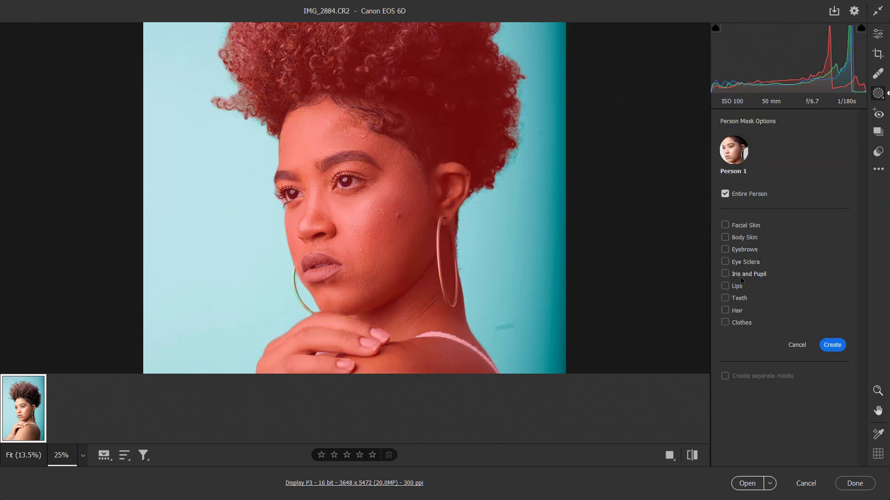
pyautogui.click(737, 287)
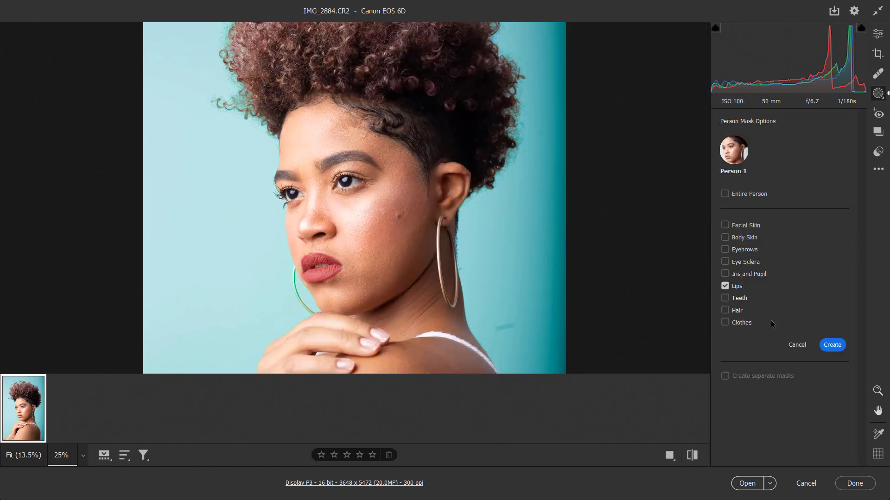
pyautogui.click(833, 345)
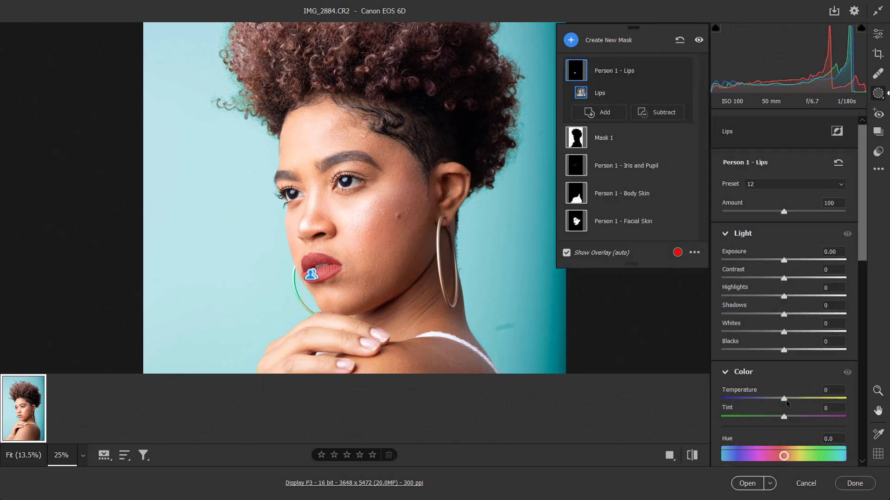
# Step: Set the lips to Tint +57, Contrast +16, Saturation +78 and Exposure -0.25
pyautogui.moveTo(784, 416)
pyautogui.mouseDown()
pyautogui.moveTo(799, 416)
pyautogui.moveTo(788, 417)
pyautogui.mouseUp()
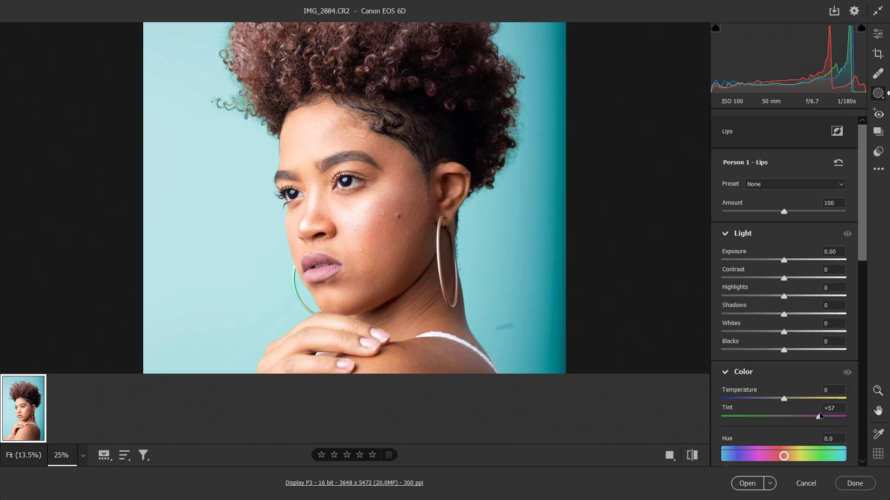
pyautogui.moveTo(820, 416); pyautogui.dragTo(819, 416)
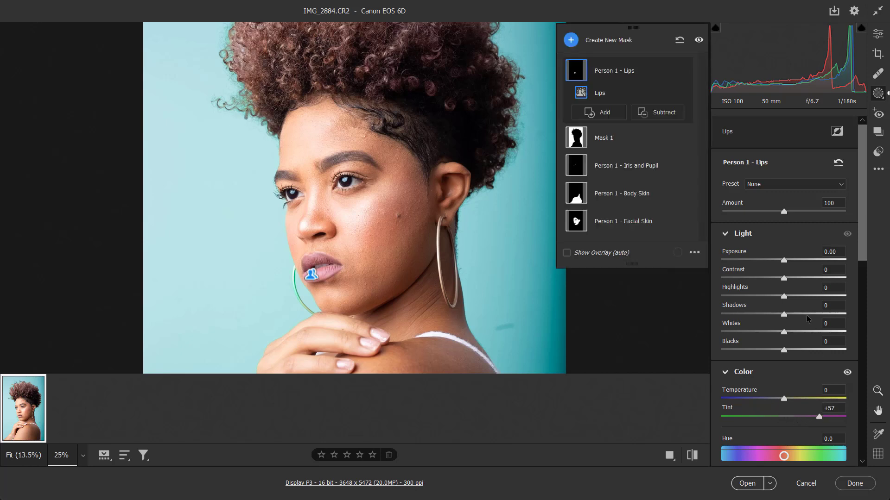
pyautogui.moveTo(788, 280)
pyautogui.mouseDown()
pyautogui.moveTo(804, 281)
pyautogui.moveTo(793, 280)
pyautogui.mouseUp()
pyautogui.scroll(-4, 803, 385)
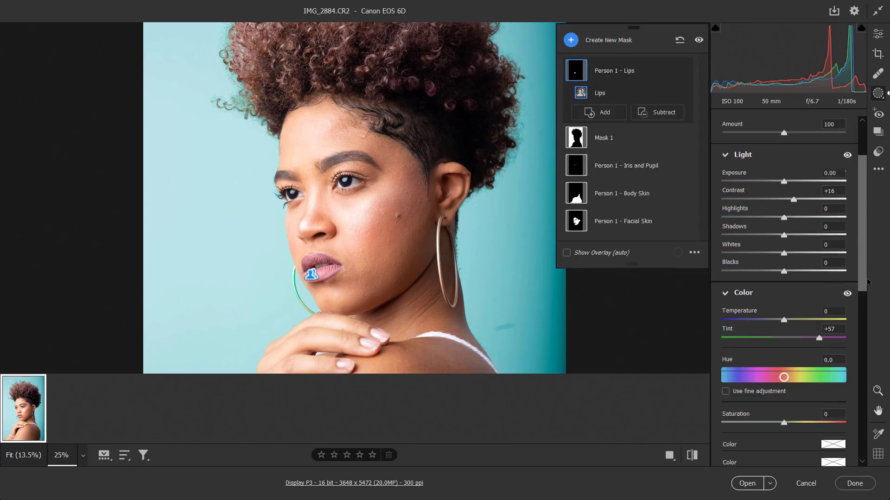
pyautogui.scroll(-1, 803, 385)
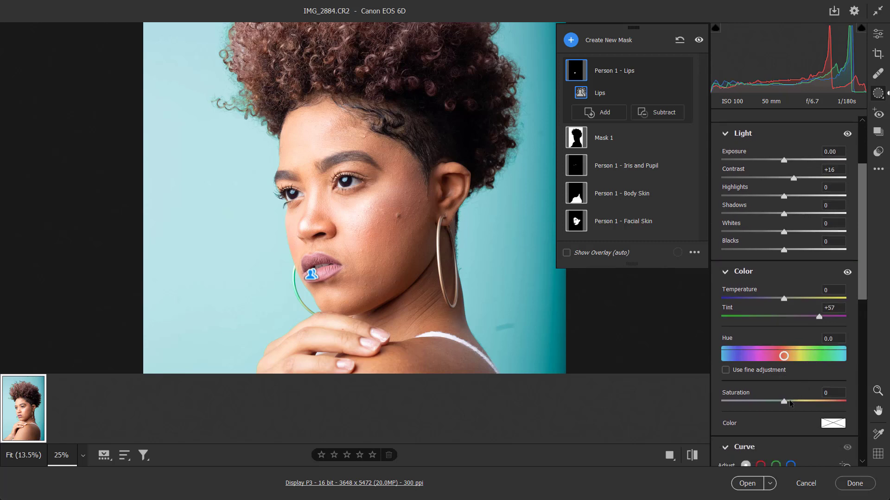
pyautogui.moveTo(788, 401); pyautogui.dragTo(833, 397)
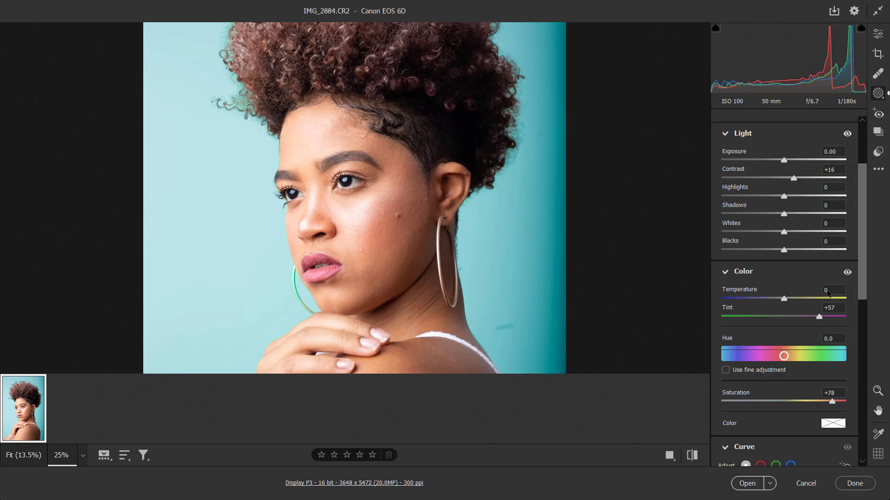
pyautogui.moveTo(784, 160); pyautogui.dragTo(780, 160)
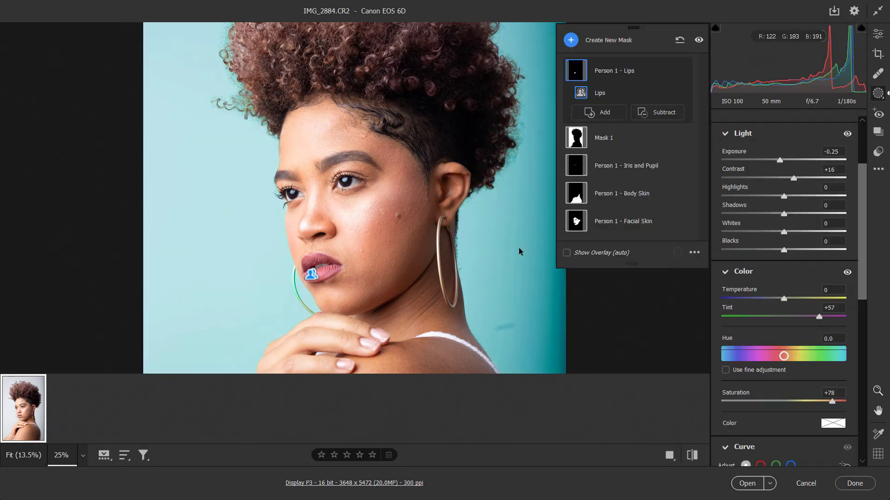
pyautogui.hotkey('ctrl', '-')
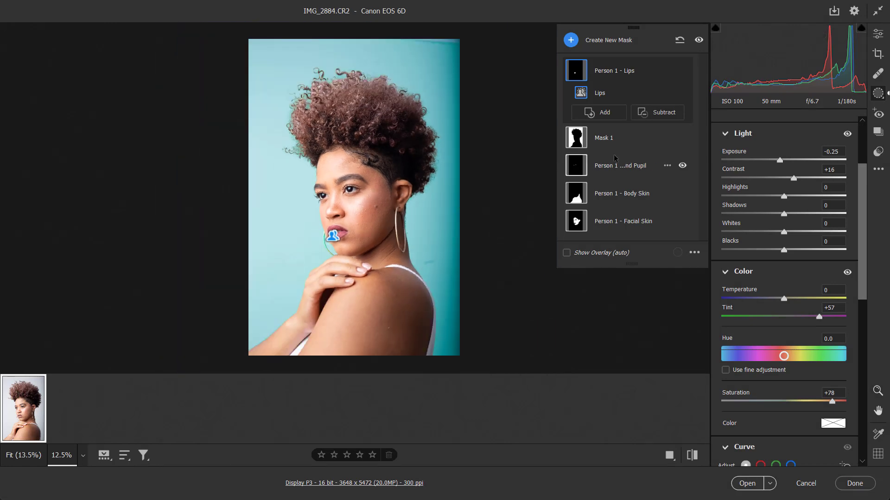
pyautogui.moveTo(612, 138)
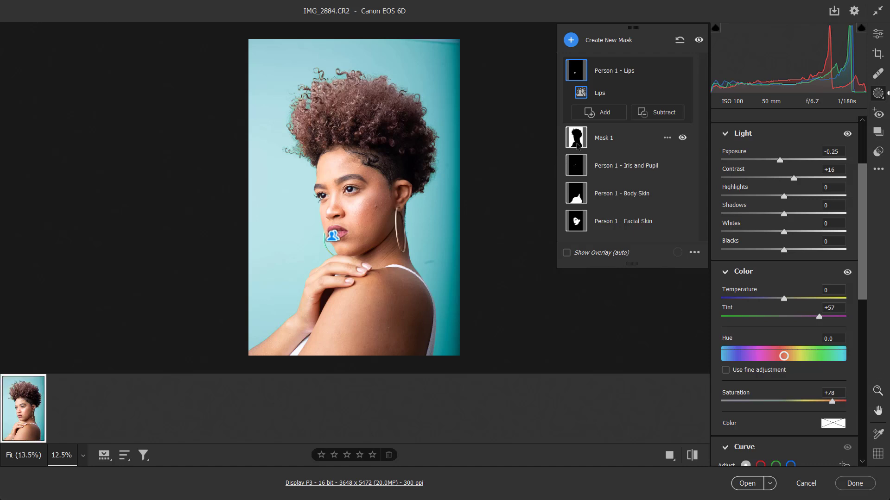
# Step: Leave Masking and lower the portrait's global Highlights to -25
pyautogui.click(576, 144)
pyautogui.click(576, 145)
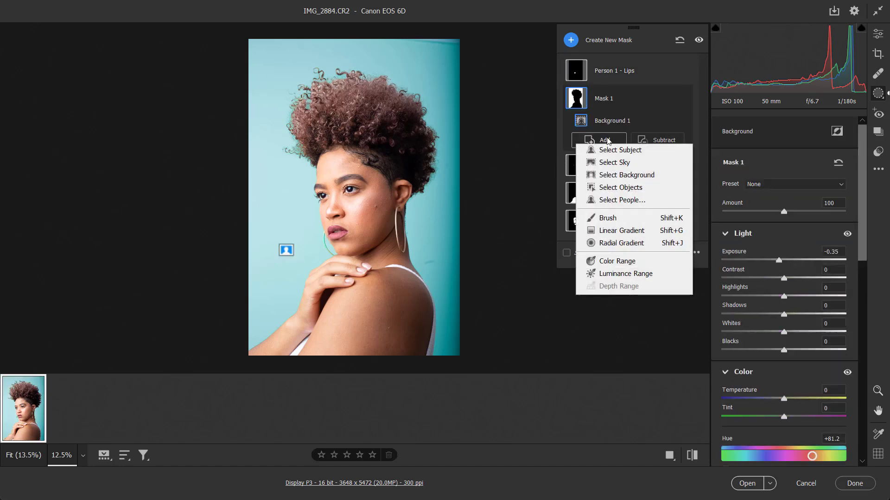
pyautogui.click(656, 114)
pyautogui.moveTo(629, 98)
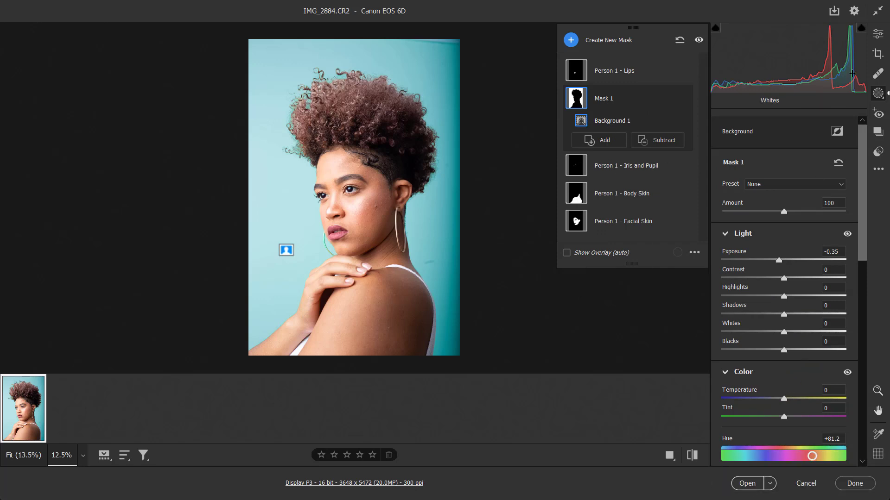
pyautogui.click(877, 33)
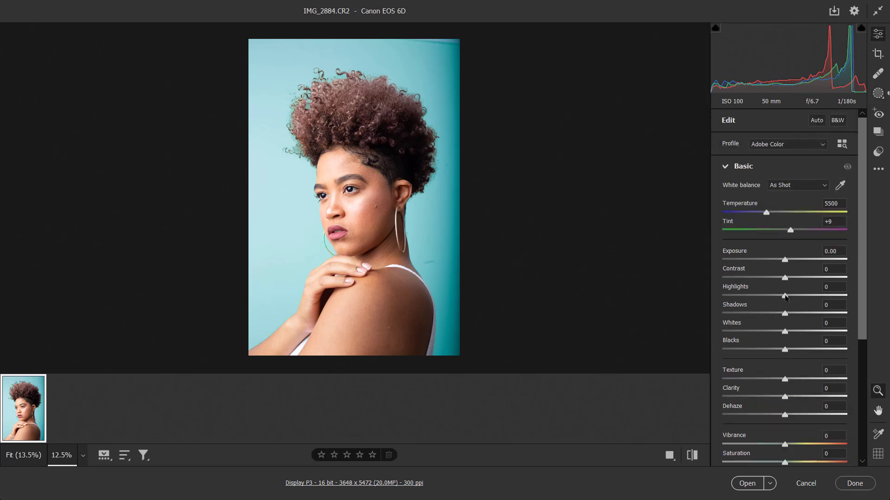
pyautogui.moveTo(785, 298); pyautogui.dragTo(770, 298)
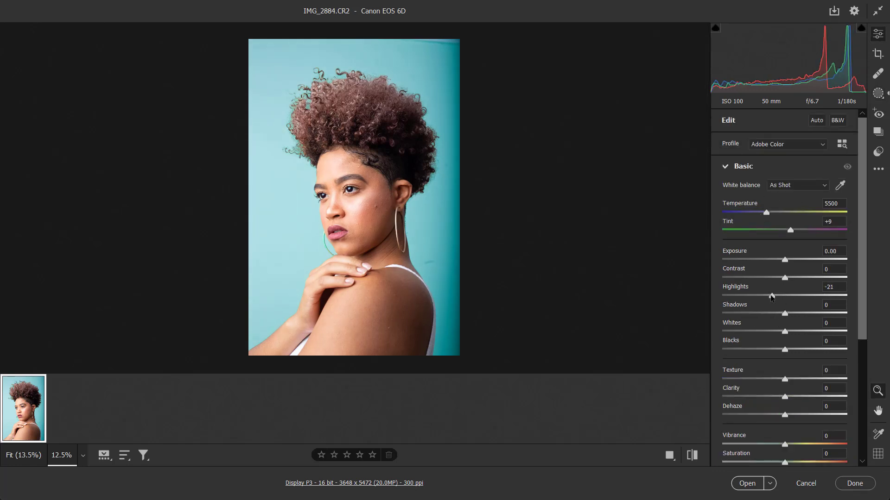
# Step: Zoom in on the cheek skin and raise Texture to +7
pyautogui.moveTo(429, 285); pyautogui.dragTo(432, 287)
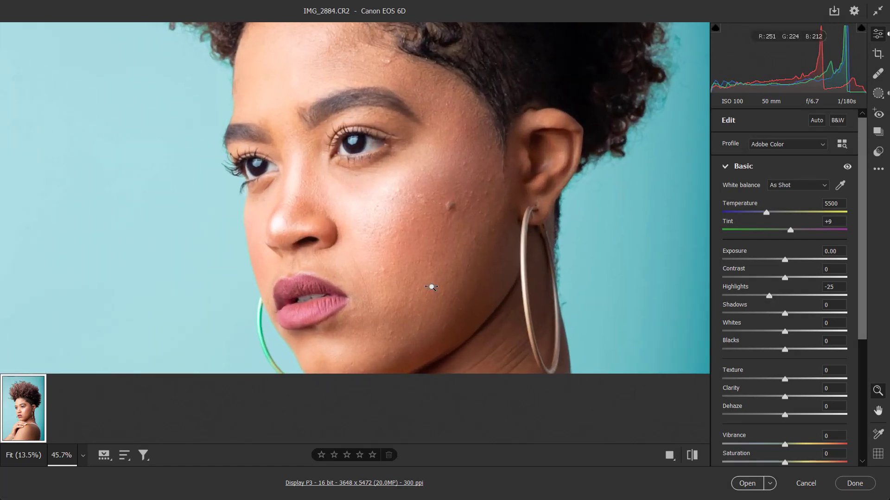
pyautogui.moveTo(350, 199); pyautogui.dragTo(385, 241)
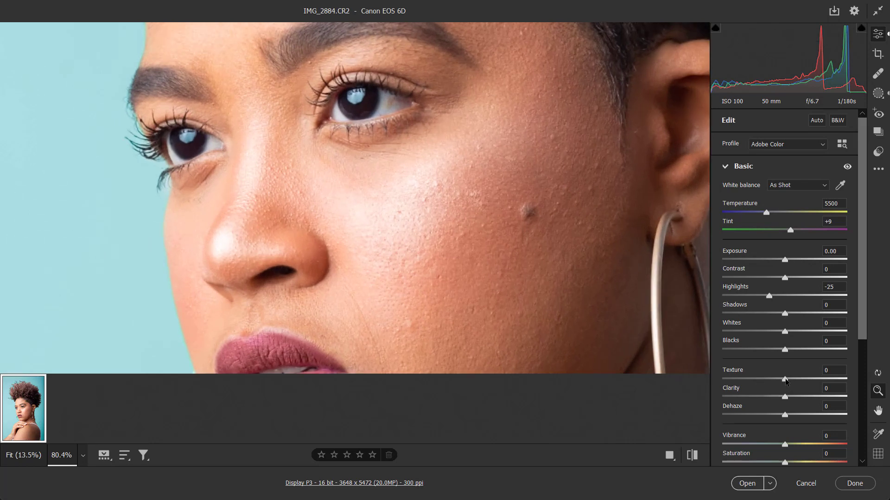
pyautogui.moveTo(785, 379); pyautogui.dragTo(795, 381)
pyautogui.moveTo(401, 234); pyautogui.dragTo(311, 167)
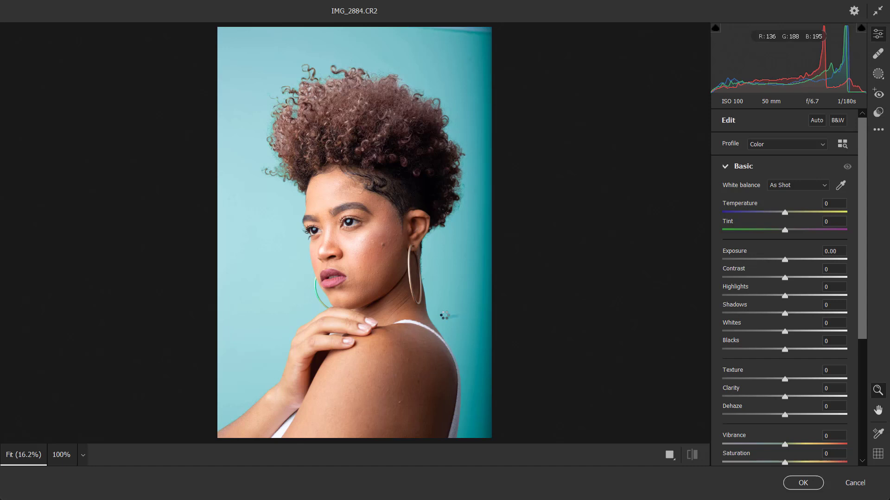
# Step: Apply Auto Upright under Optics > Geometry and commit, returning Layer 1 to Photoshop
pyautogui.scroll(-5, 819, 302)
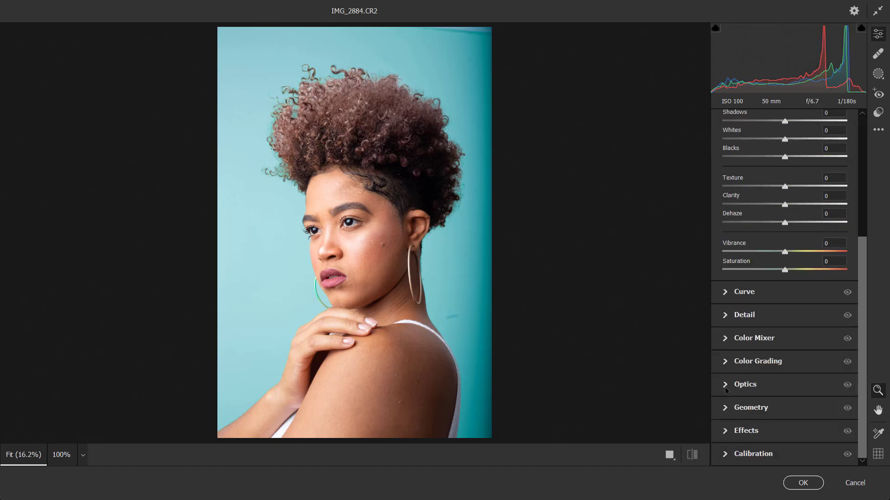
pyautogui.click(725, 389)
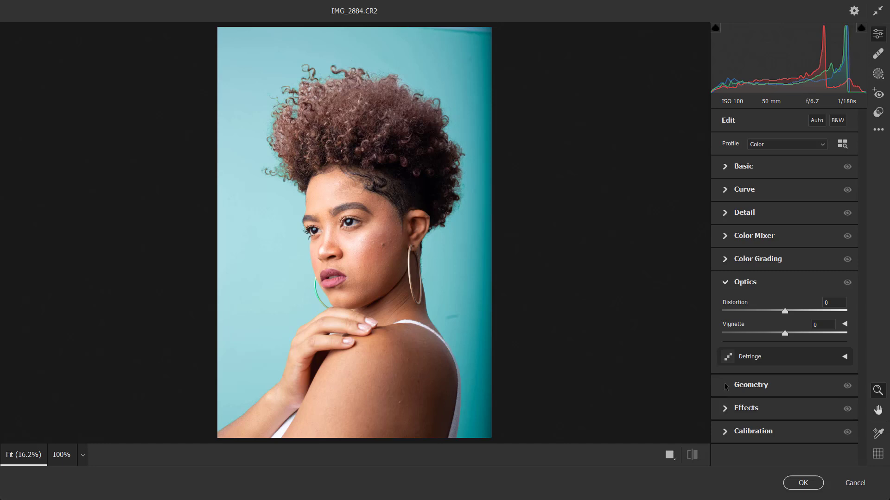
pyautogui.click(726, 387)
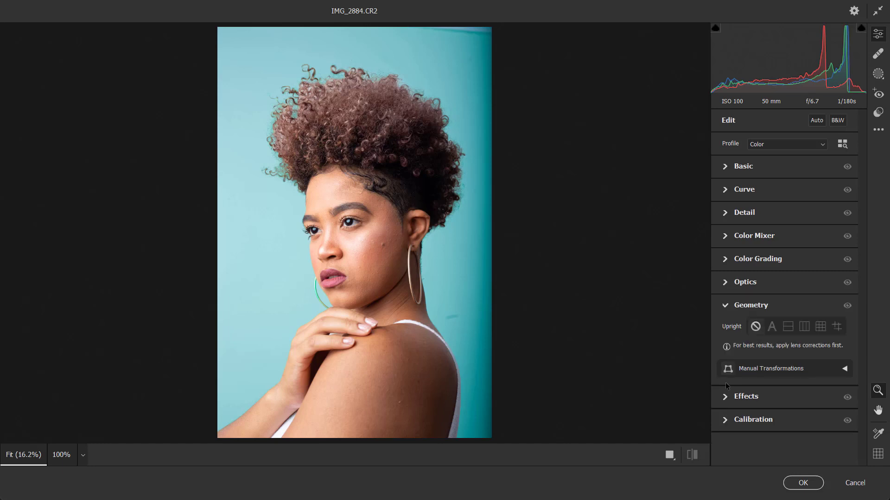
pyautogui.click(777, 330)
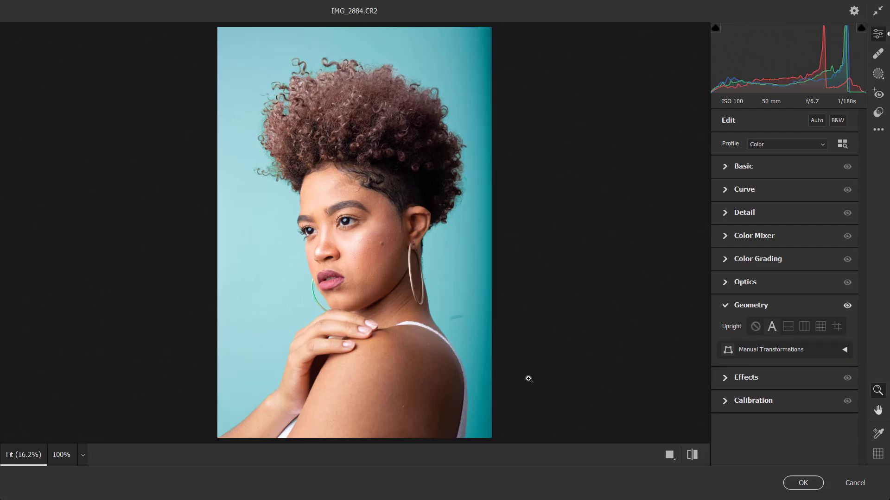
pyautogui.click(812, 486)
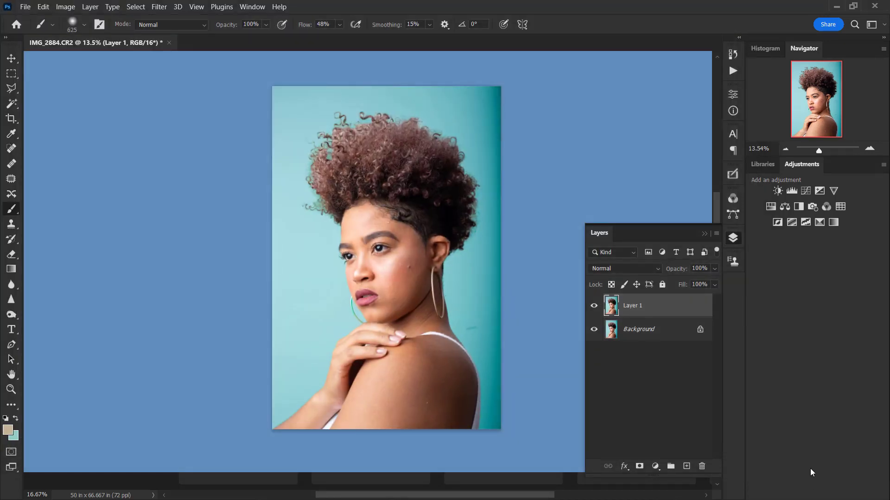
# Step: Duplicate Layer 1 and zoom onto the cheek with the Patch tool selected
pyautogui.moveTo(433, 308)
pyautogui.mouseDown()
pyautogui.moveTo(404, 298)
pyautogui.moveTo(401, 334)
pyautogui.moveTo(408, 259)
pyautogui.mouseUp()
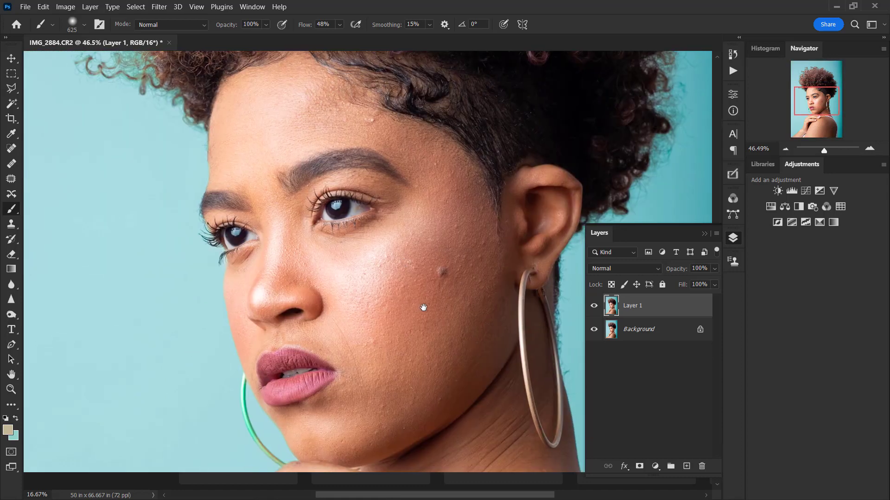
pyautogui.moveTo(430, 311); pyautogui.dragTo(424, 311)
pyautogui.hotkey('ctrl', 'j')
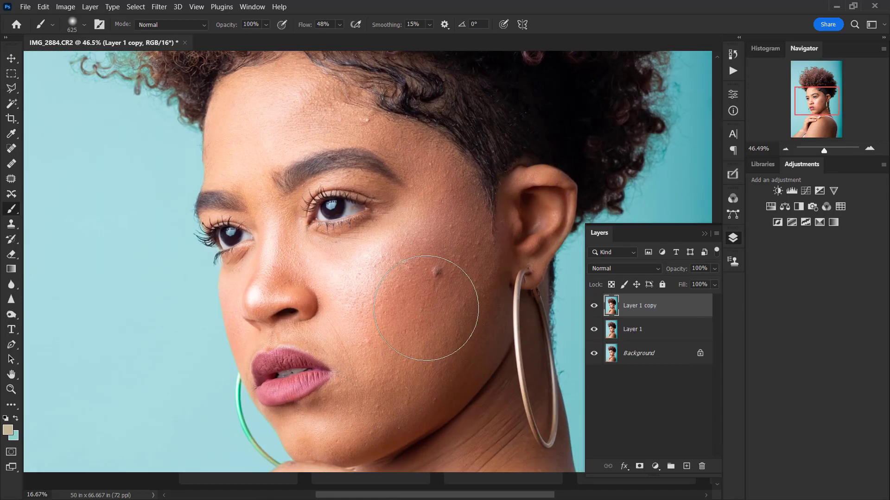
pyautogui.moveTo(446, 275); pyautogui.dragTo(431, 280)
pyautogui.press('j')
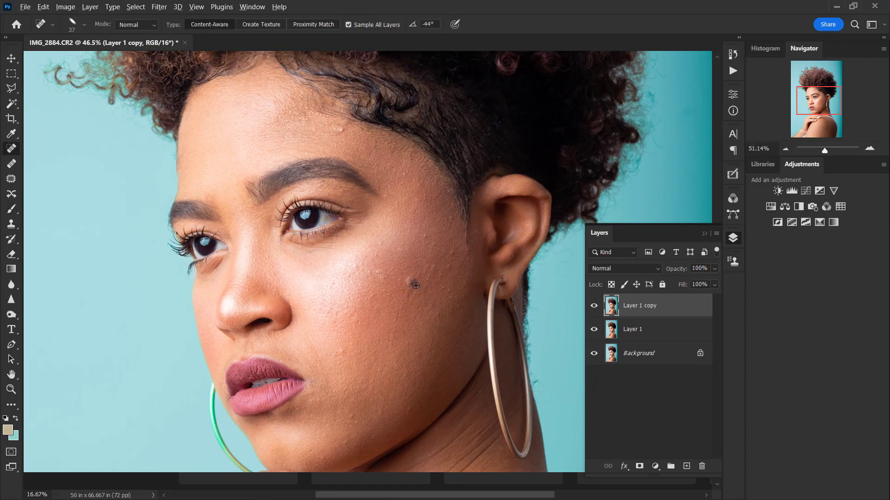
pyautogui.scroll(2, 417, 299)
pyautogui.hotkey('shift', 'j')
pyautogui.hotkey('shift', 'j')
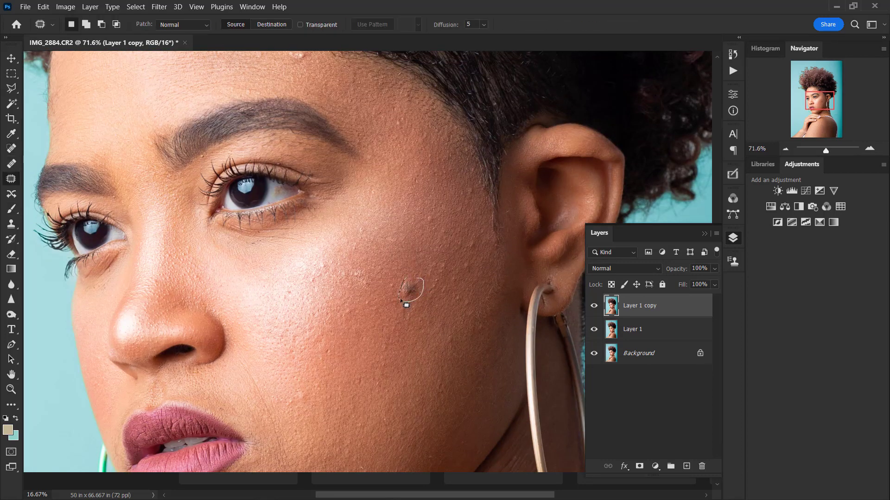
# Step: Patch the dark cheek blemish and a second spot with clean skin below
pyautogui.moveTo(407, 305); pyautogui.dragTo(402, 300)
pyautogui.rightClick(411, 291)
pyautogui.click(440, 312)
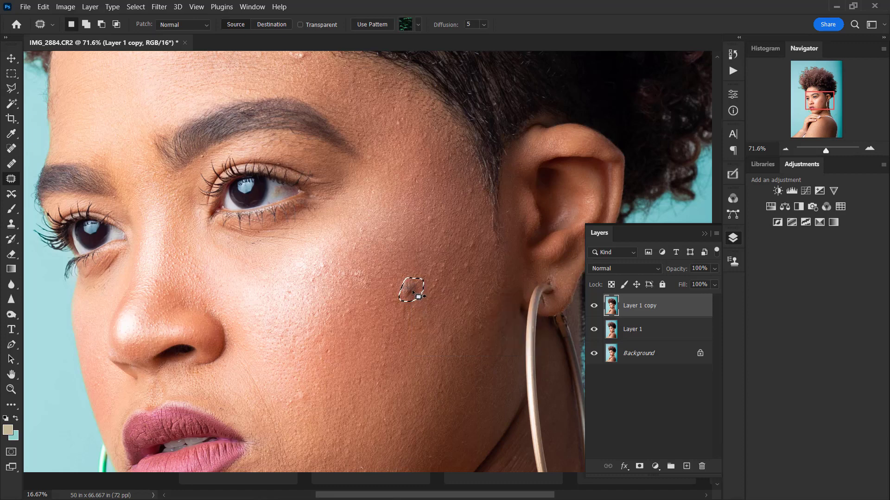
pyautogui.moveTo(414, 292); pyautogui.dragTo(393, 342)
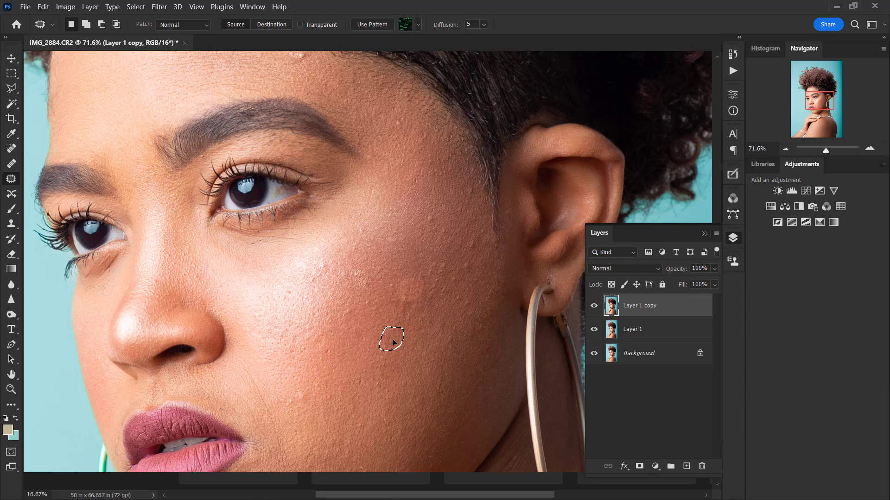
pyautogui.moveTo(393, 342); pyautogui.dragTo(394, 342)
pyautogui.hotkey('ctrl', 'd')
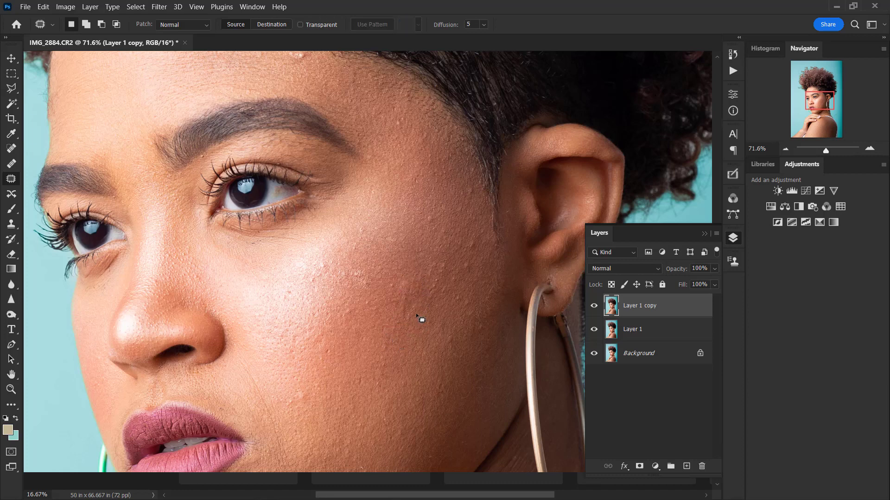
pyautogui.moveTo(414, 301); pyautogui.dragTo(394, 342)
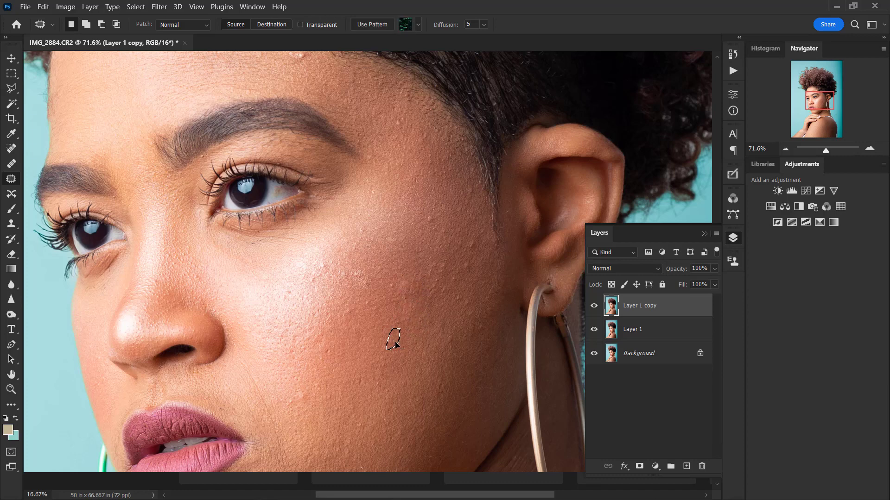
pyautogui.hotkey('ctrl', 'd')
pyautogui.scroll(3, 421, 326)
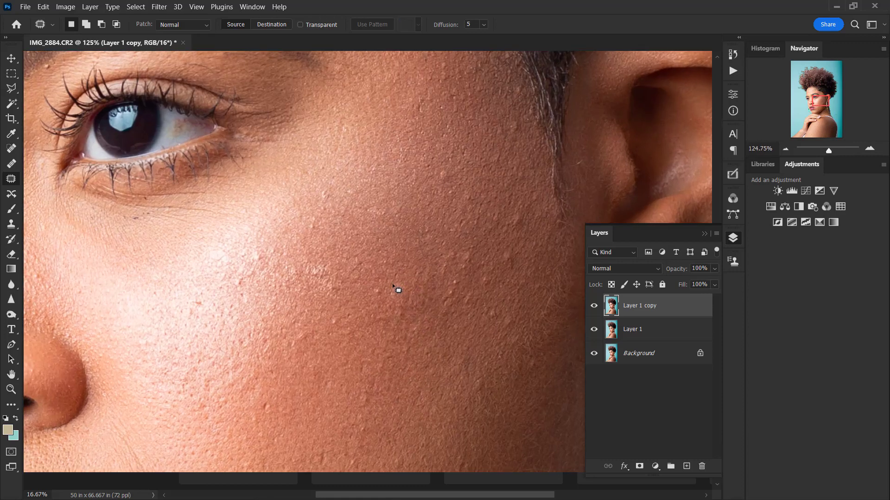
pyautogui.moveTo(407, 275); pyautogui.dragTo(403, 269)
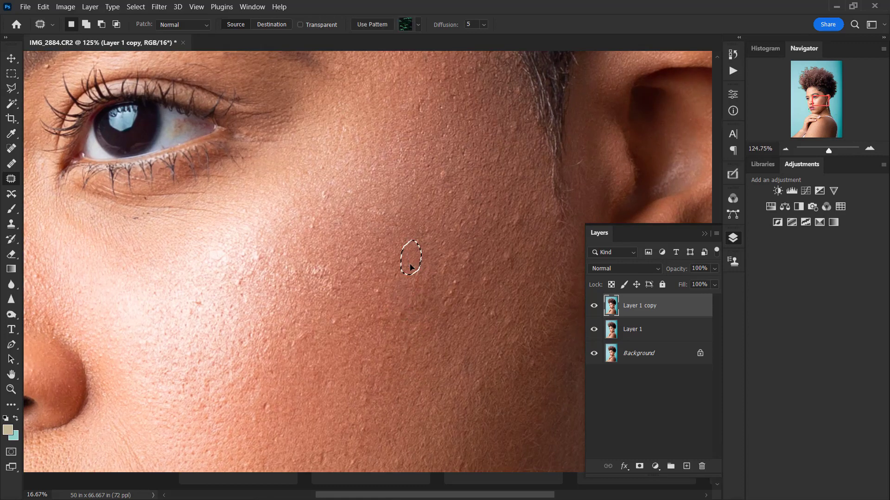
pyautogui.hotkey('ctrl', 'd')
# Step: Patch the blemishes near the ear and higher on the cheek
pyautogui.moveTo(463, 272)
pyautogui.mouseDown()
pyautogui.moveTo(354, 287)
pyautogui.moveTo(396, 266)
pyautogui.mouseUp()
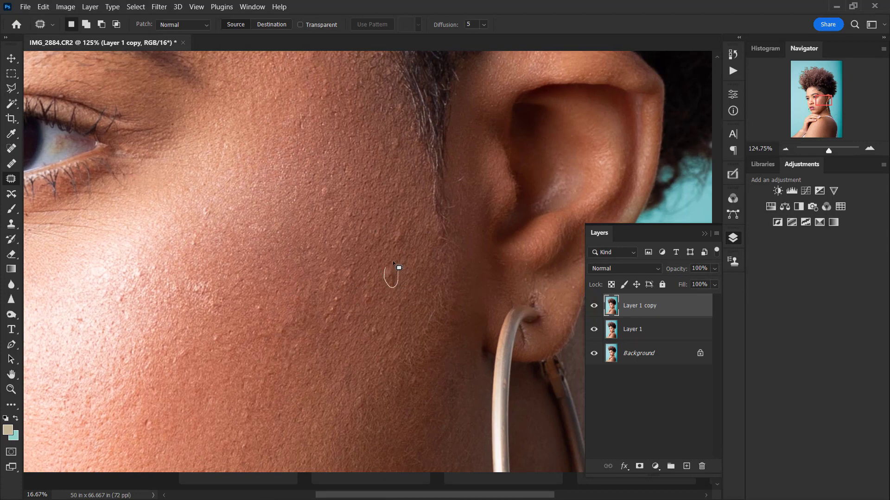
pyautogui.moveTo(377, 313); pyautogui.dragTo(375, 306)
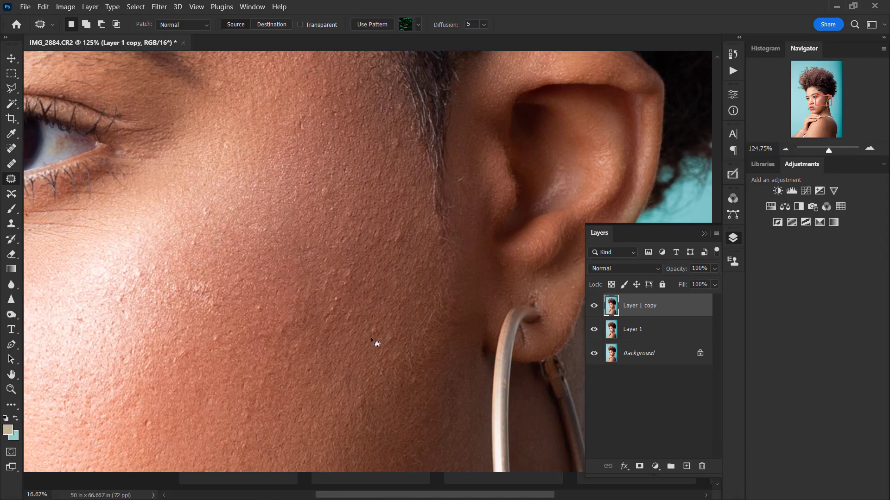
pyautogui.moveTo(372, 337)
pyautogui.mouseDown()
pyautogui.moveTo(383, 338)
pyautogui.moveTo(365, 360)
pyautogui.moveTo(391, 341)
pyautogui.moveTo(372, 359)
pyautogui.mouseUp()
pyautogui.scroll(2, 402, 281)
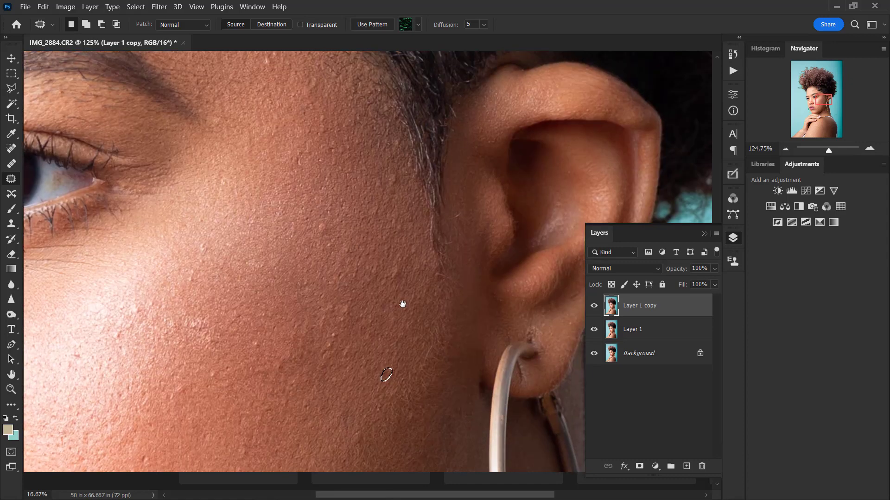
pyautogui.hotkey('ctrl', 'd')
pyautogui.moveTo(389, 282); pyautogui.dragTo(393, 243)
pyautogui.moveTo(403, 175); pyautogui.dragTo(388, 224)
pyautogui.hotkey('ctrl', 'd')
# Step: Patch the small spots and bumps across the upper cheek
pyautogui.moveTo(320, 279); pyautogui.dragTo(402, 229)
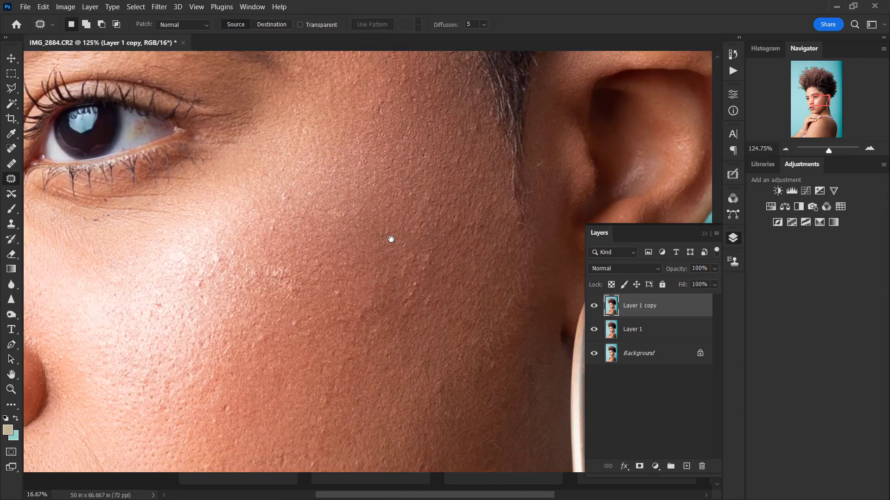
pyautogui.moveTo(329, 204); pyautogui.dragTo(336, 221)
pyautogui.click(342, 221)
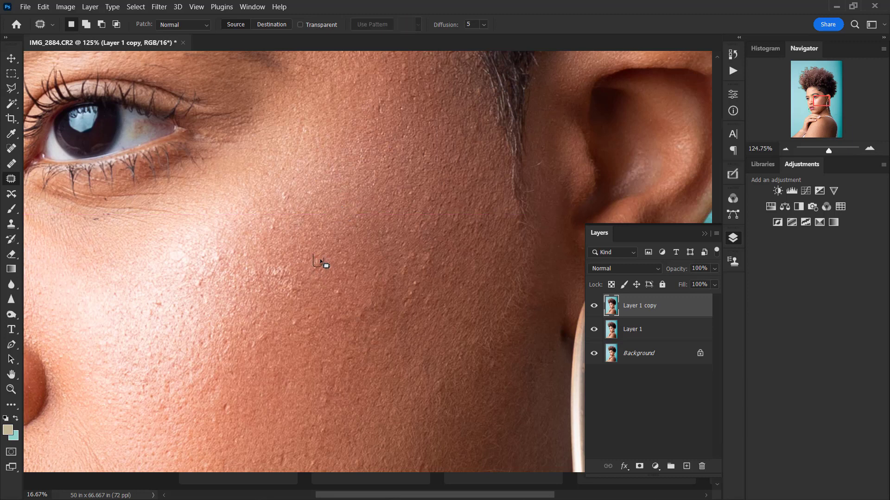
pyautogui.moveTo(317, 254); pyautogui.dragTo(321, 249)
pyautogui.click(347, 297)
pyautogui.moveTo(348, 277); pyautogui.dragTo(351, 279)
pyautogui.click(417, 277)
pyautogui.moveTo(417, 278)
pyautogui.mouseDown()
pyautogui.moveTo(433, 278)
pyautogui.moveTo(429, 257)
pyautogui.mouseUp()
pyautogui.click(420, 267)
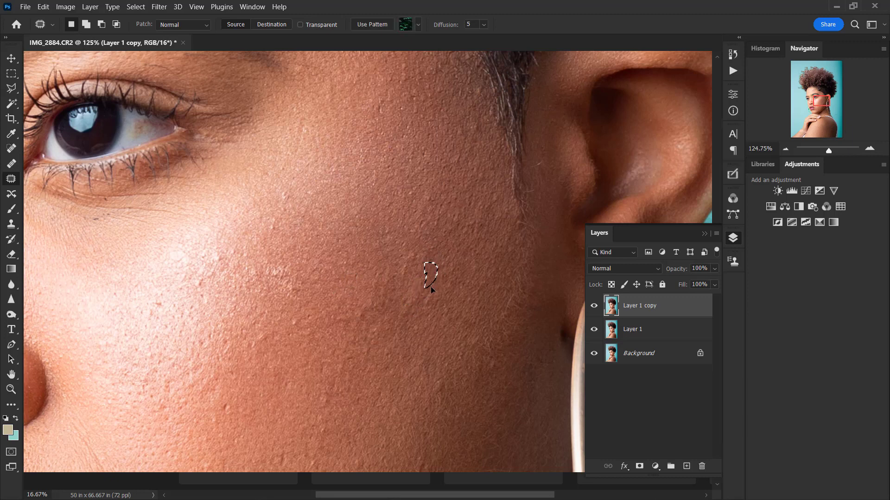
pyautogui.moveTo(431, 290); pyautogui.dragTo(429, 262)
pyautogui.click(434, 290)
pyautogui.click(450, 316)
# Step: Patch the remaining blemishes on the lower cheek with clean neighbouring skin
pyautogui.moveTo(421, 342)
pyautogui.mouseDown()
pyautogui.moveTo(459, 224)
pyautogui.moveTo(457, 193)
pyautogui.moveTo(414, 269)
pyautogui.mouseUp()
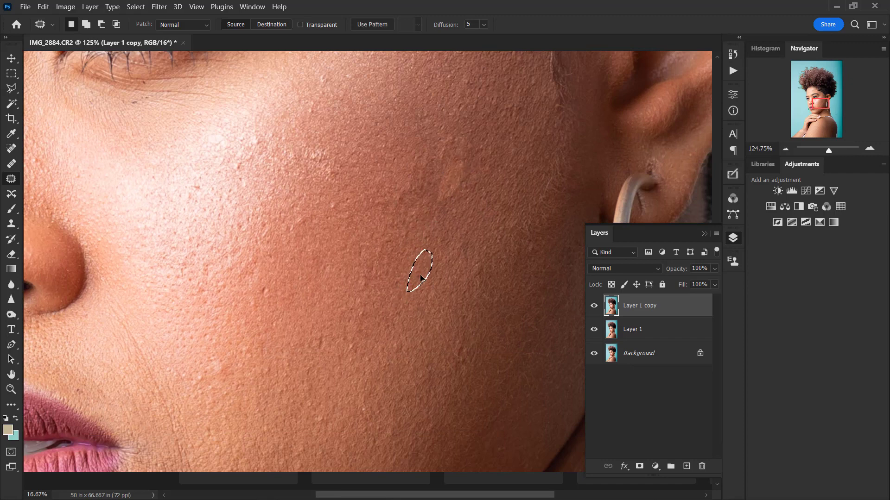
pyautogui.click(474, 154)
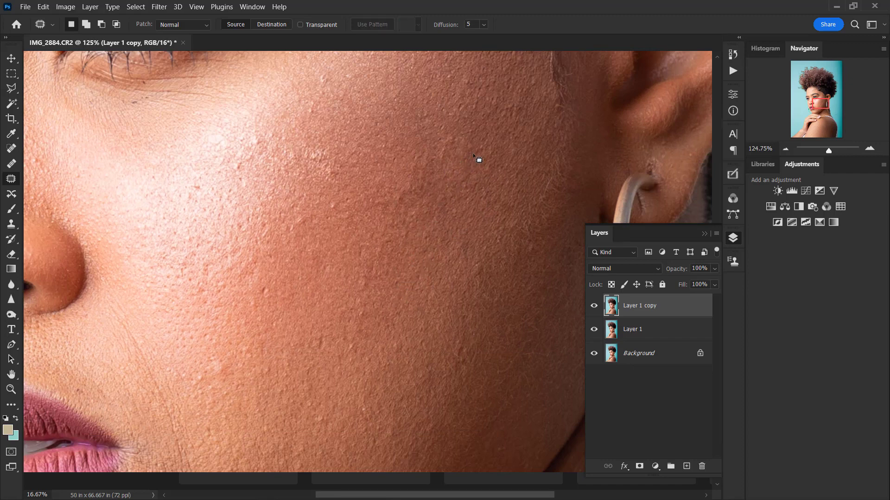
pyautogui.moveTo(473, 137); pyautogui.dragTo(476, 124)
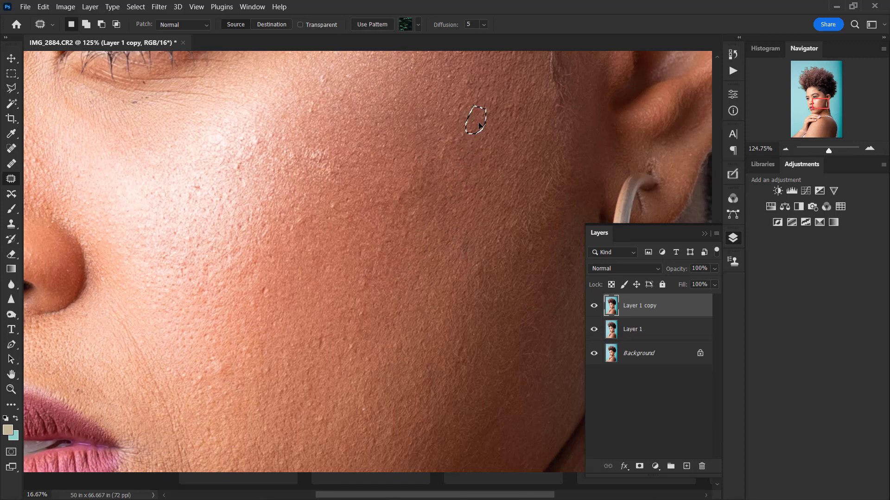
pyautogui.moveTo(513, 211)
pyautogui.mouseDown()
pyautogui.moveTo(512, 236)
pyautogui.moveTo(520, 231)
pyautogui.moveTo(501, 242)
pyautogui.moveTo(482, 280)
pyautogui.moveTo(477, 256)
pyautogui.moveTo(459, 298)
pyautogui.mouseUp()
pyautogui.click(487, 264)
pyautogui.click(493, 276)
pyautogui.moveTo(477, 240); pyautogui.dragTo(448, 278)
# Step: Zoom to 153% and patch the first cheek spots with clean skin below-left
pyautogui.click(485, 258)
pyautogui.scroll(-5, 484, 264)
pyautogui.scroll(-1, 484, 264)
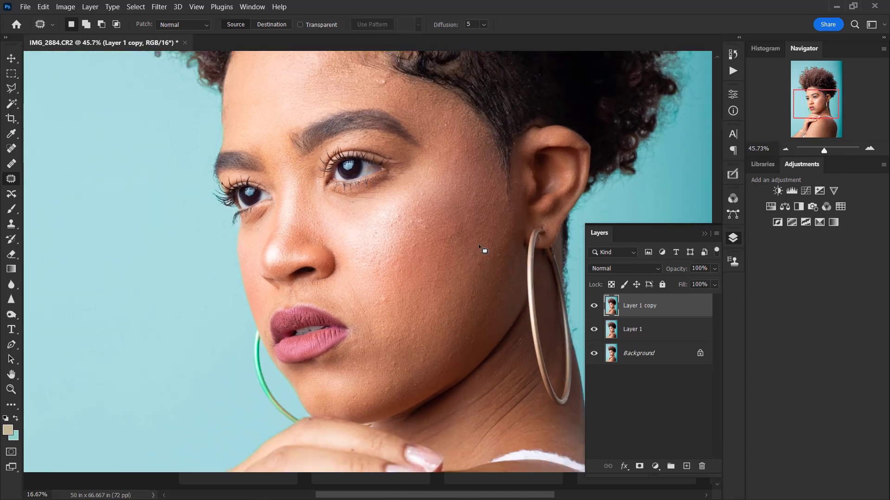
pyautogui.scroll(5, 454, 236)
pyautogui.scroll(2, 446, 276)
pyautogui.scroll(-5, 481, 171)
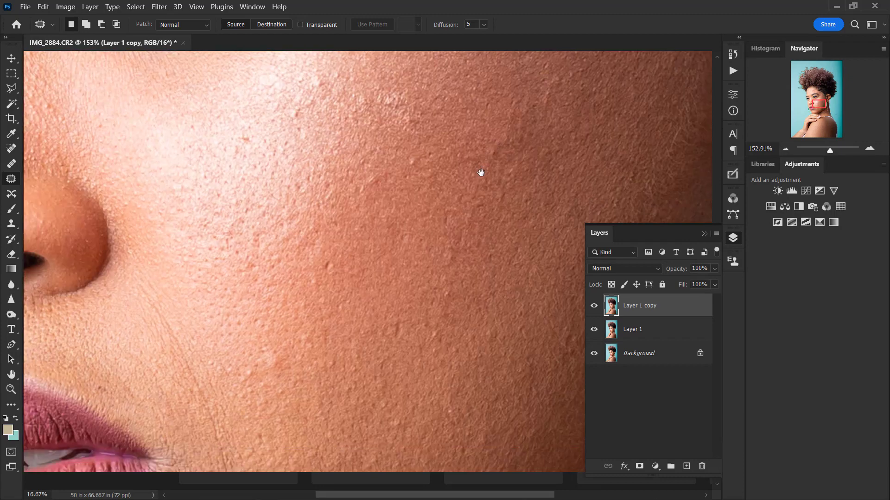
pyautogui.moveTo(374, 172)
pyautogui.mouseDown()
pyautogui.moveTo(365, 185)
pyautogui.moveTo(371, 178)
pyautogui.moveTo(373, 209)
pyautogui.mouseUp()
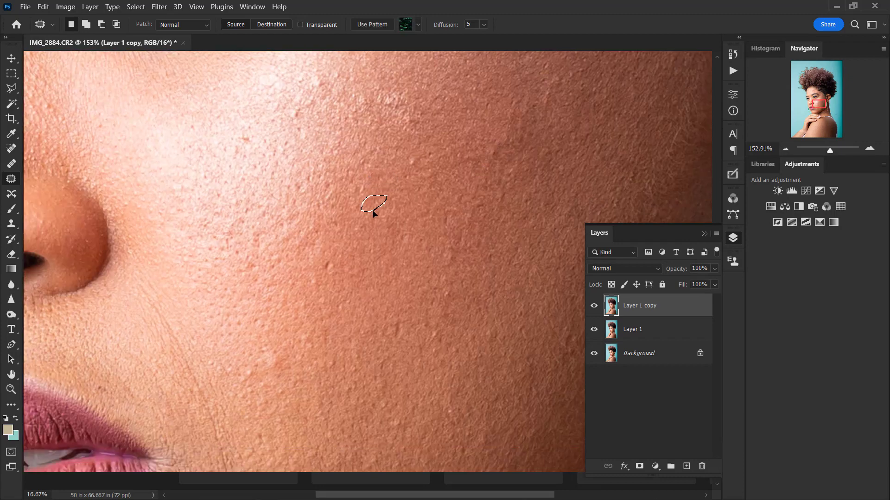
pyautogui.click(415, 156)
pyautogui.moveTo(415, 157)
pyautogui.mouseDown()
pyautogui.moveTo(427, 163)
pyautogui.moveTo(385, 191)
pyautogui.mouseUp()
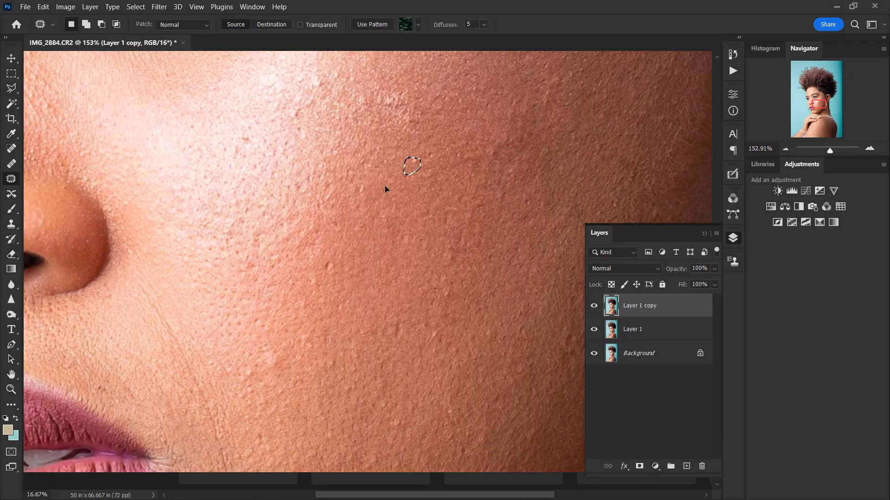
# Step: Patch three more small cheek spots, covering each with nearby clean skin
pyautogui.click(445, 267)
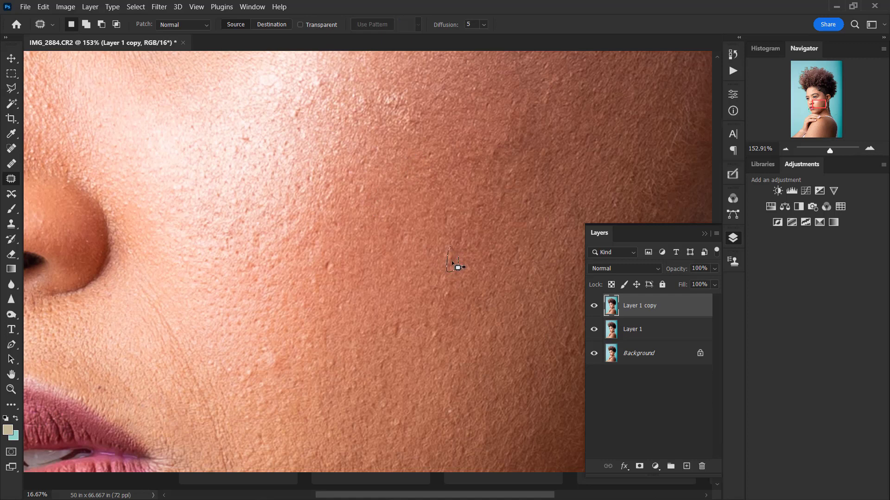
pyautogui.moveTo(452, 259)
pyautogui.mouseDown()
pyautogui.moveTo(437, 272)
pyautogui.moveTo(456, 318)
pyautogui.moveTo(441, 218)
pyautogui.moveTo(482, 241)
pyautogui.moveTo(479, 220)
pyautogui.mouseUp()
pyautogui.moveTo(477, 234); pyautogui.dragTo(490, 205)
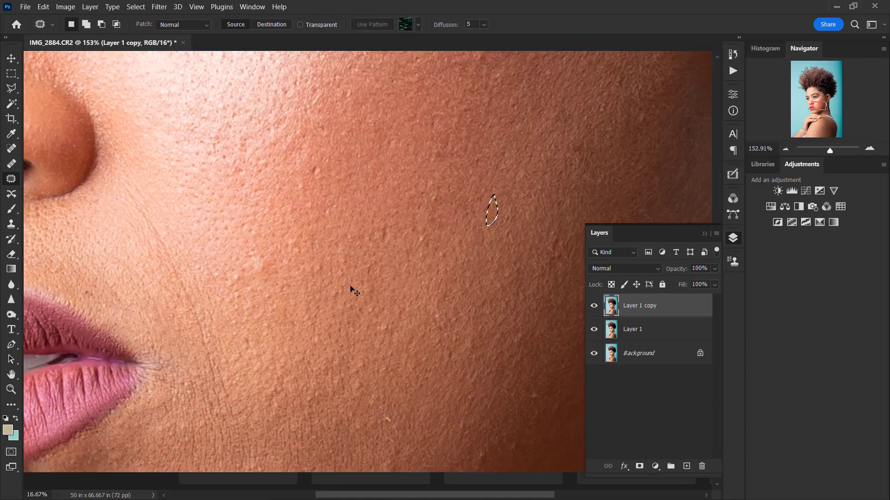
pyautogui.click(298, 285)
pyautogui.moveTo(256, 276); pyautogui.dragTo(271, 305)
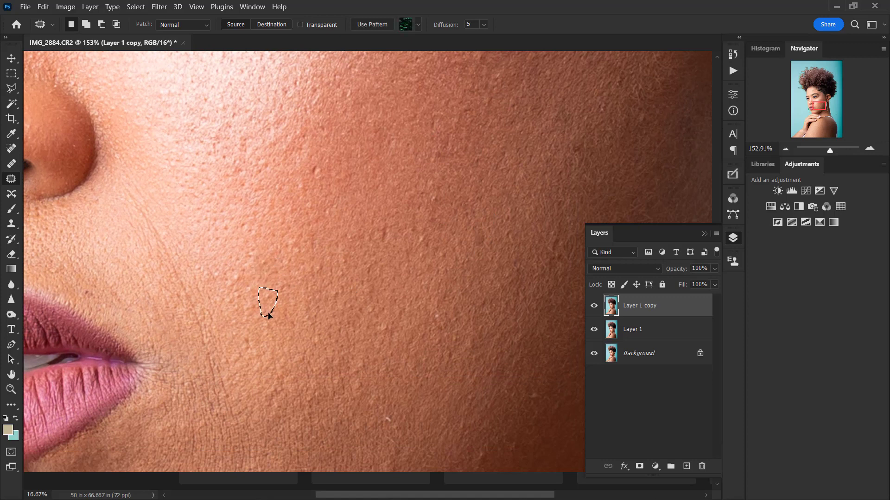
pyautogui.click(330, 288)
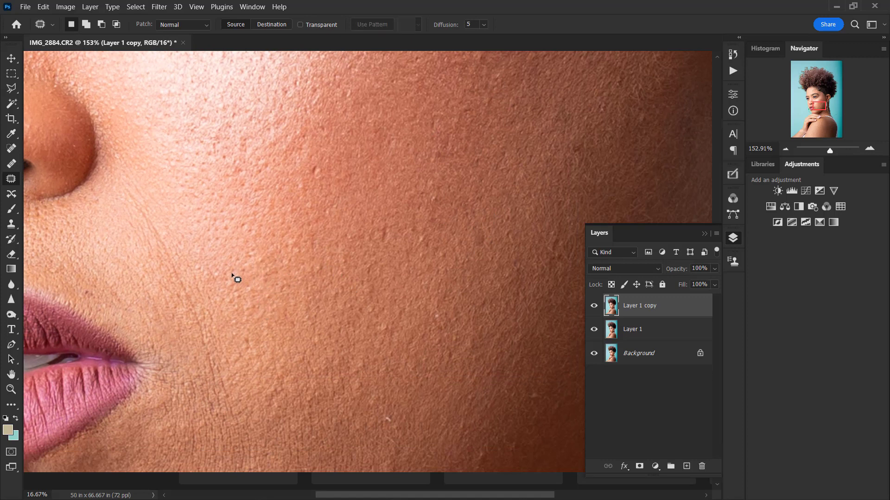
pyautogui.moveTo(229, 271); pyautogui.dragTo(227, 253)
pyautogui.click(324, 282)
pyautogui.moveTo(437, 278); pyautogui.dragTo(388, 293)
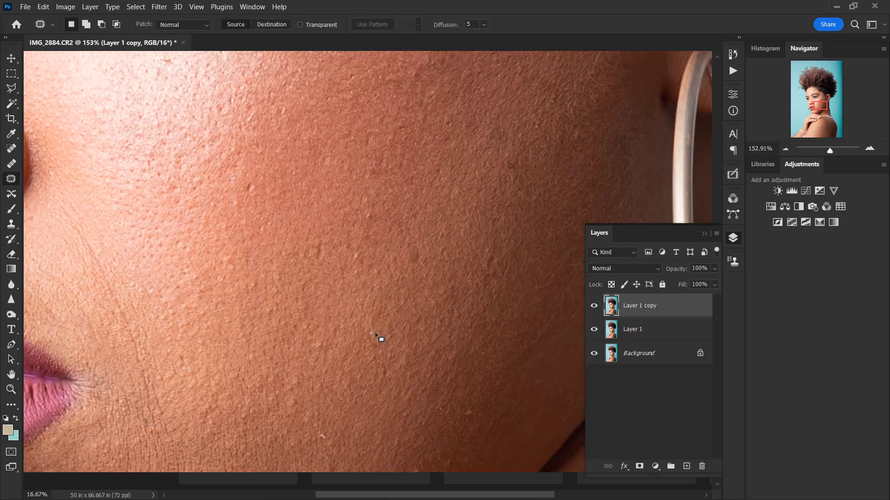
# Step: Heal the dark moles and small spots on the cheek and near the ear with an 11 px Spot Healing Brush
pyautogui.hotkey('shift', 'j')
pyautogui.hotkey('shift', 'j')
pyautogui.hotkey('shift', 'j')
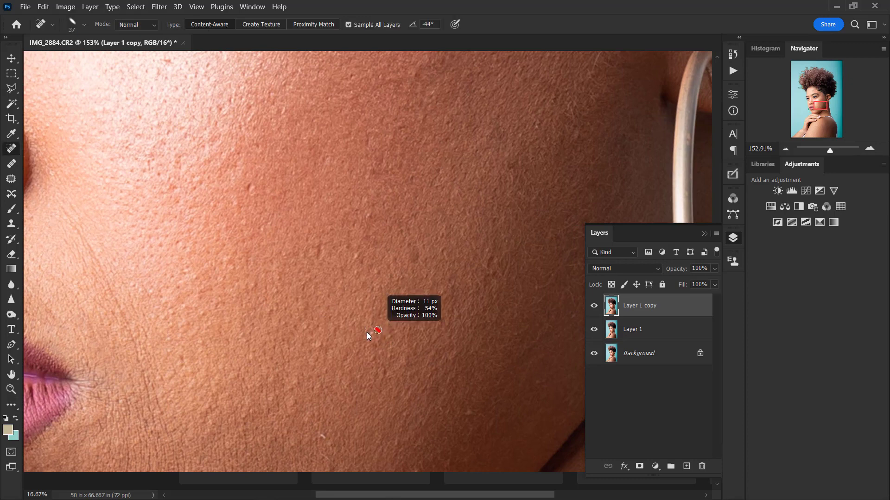
pyautogui.click(411, 254)
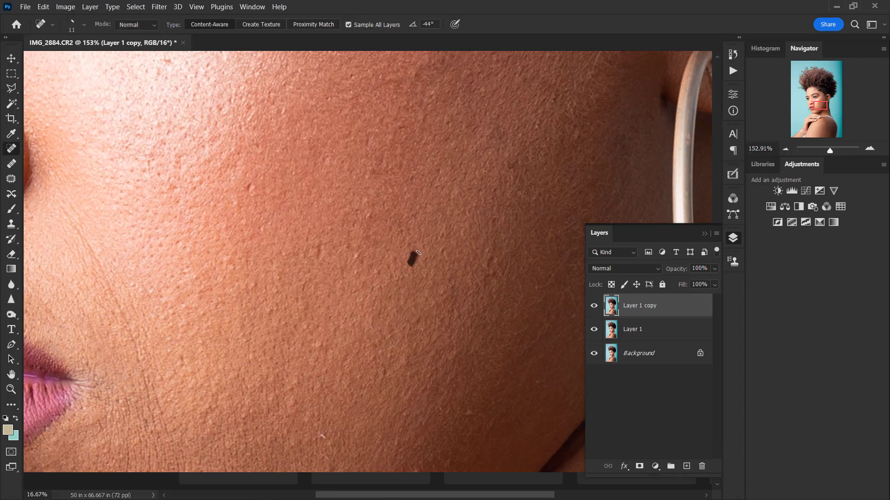
pyautogui.click(444, 254)
pyautogui.click(491, 266)
pyautogui.moveTo(496, 209); pyautogui.dragTo(408, 332)
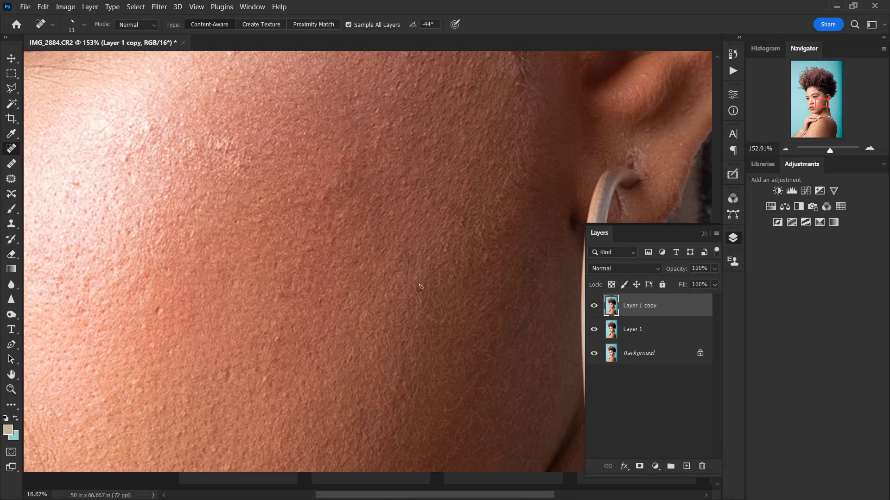
pyautogui.moveTo(424, 283); pyautogui.dragTo(416, 295)
pyautogui.click(432, 257)
# Step: Heal a blemish at the hairline by the ear and two blemishes under the eye
pyautogui.scroll(3, 361, 368)
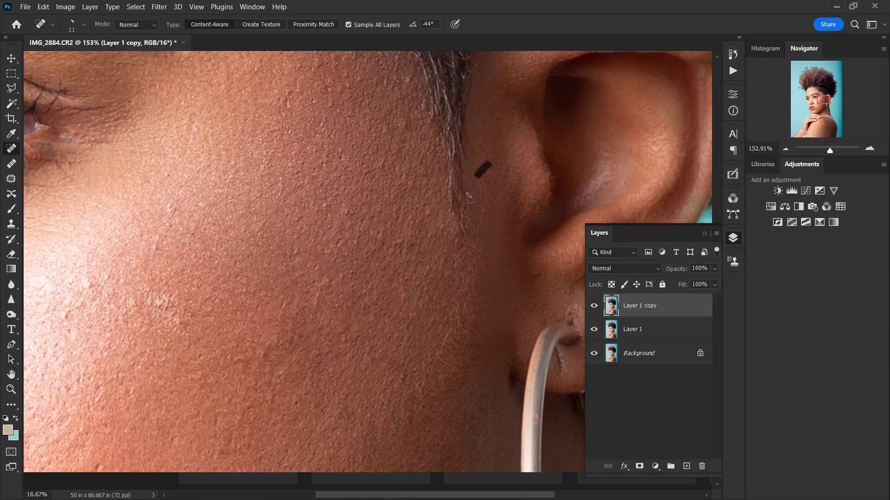
pyautogui.scroll(2, 422, 333)
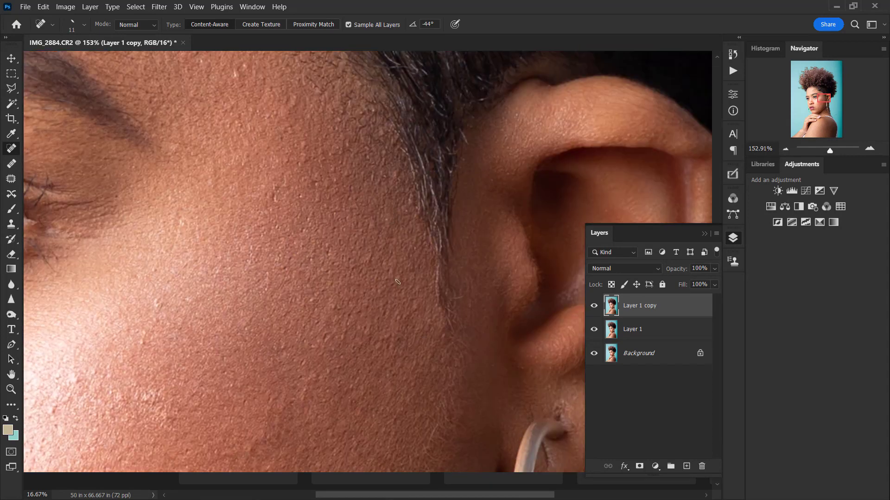
pyautogui.moveTo(409, 277); pyautogui.dragTo(400, 283)
pyautogui.moveTo(334, 325); pyautogui.dragTo(482, 209)
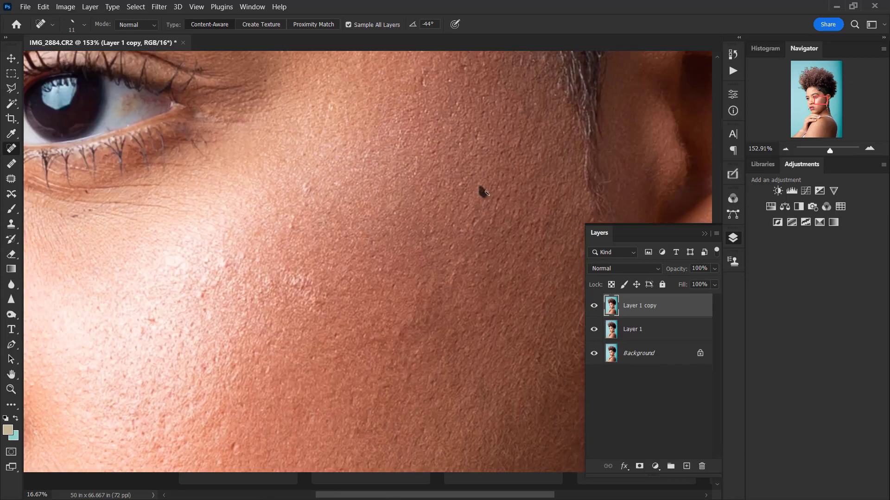
pyautogui.moveTo(351, 264); pyautogui.dragTo(422, 221)
pyautogui.click(379, 141)
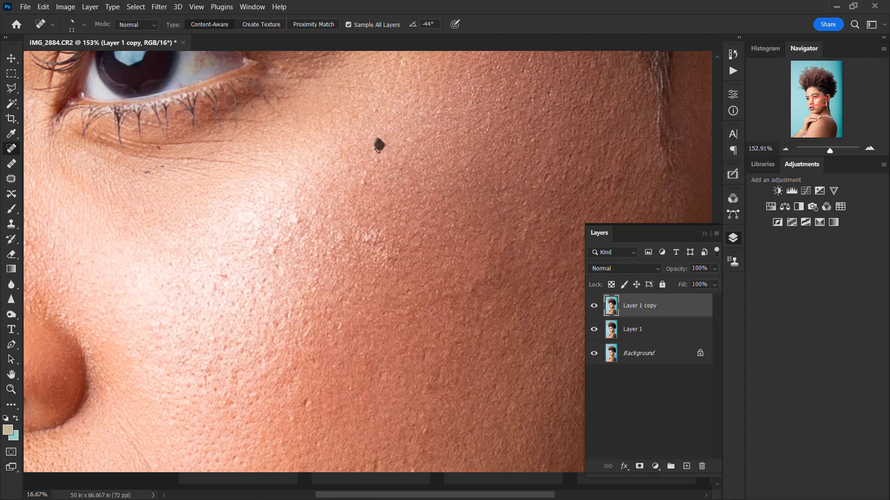
pyautogui.click(364, 184)
# Step: Heal the spots and a short blemish streak on the upper cheek near the nose
pyautogui.moveTo(449, 185); pyautogui.dragTo(392, 176)
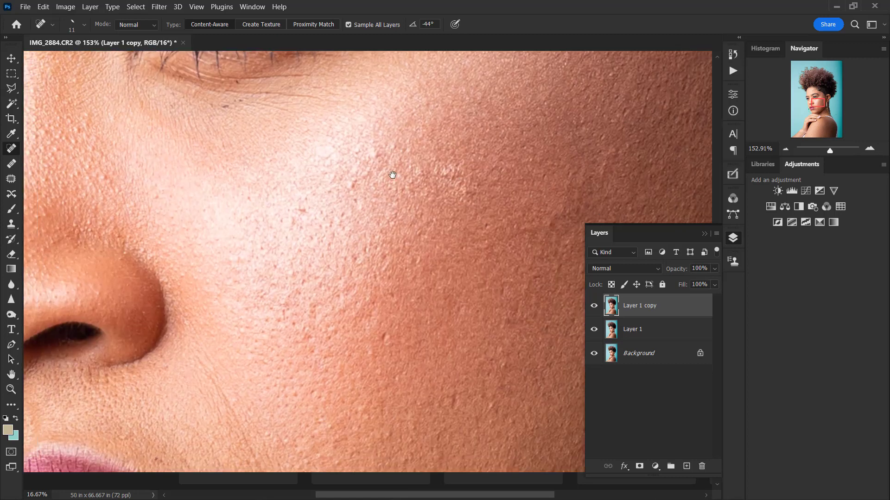
pyautogui.click(373, 148)
pyautogui.moveTo(340, 221); pyautogui.dragTo(423, 211)
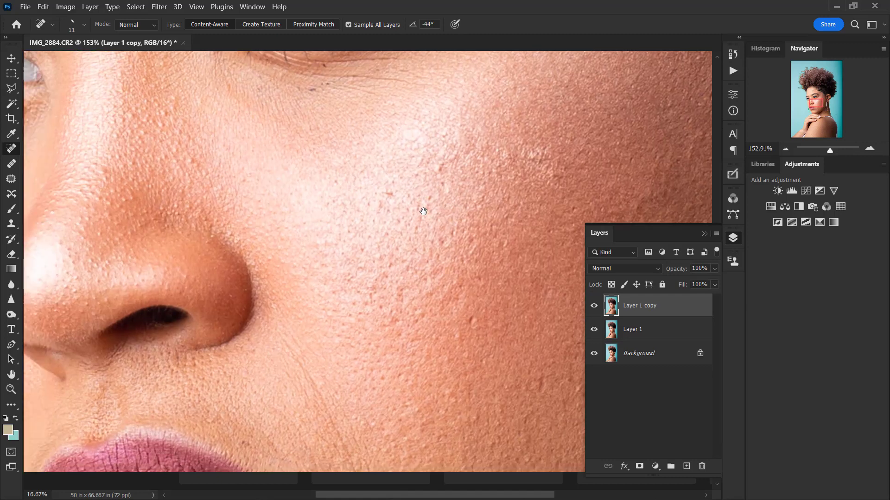
pyautogui.click(441, 163)
pyautogui.moveTo(443, 184); pyautogui.dragTo(450, 200)
pyautogui.click(387, 200)
pyautogui.moveTo(463, 278); pyautogui.dragTo(358, 261)
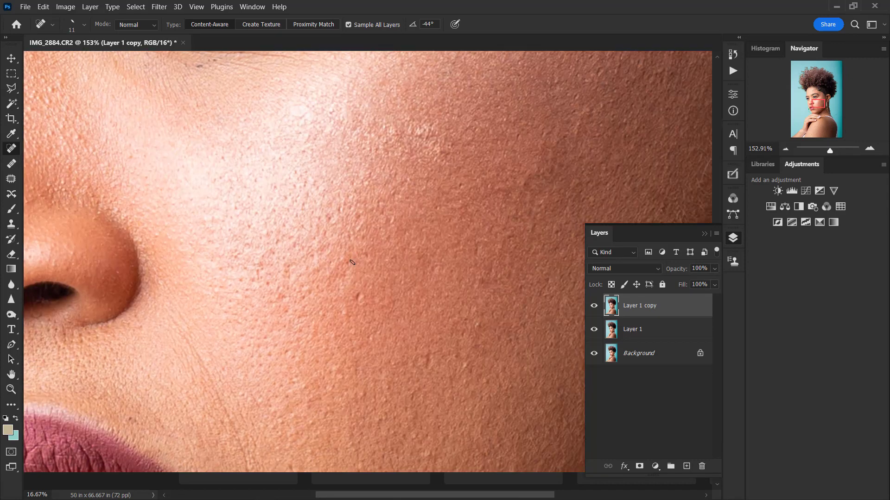
# Step: Heal the remaining spots, streaks and dark spot across the middle and lower cheek
pyautogui.click(331, 219)
pyautogui.click(360, 215)
pyautogui.moveTo(390, 216); pyautogui.dragTo(387, 223)
pyautogui.click(366, 255)
pyautogui.moveTo(360, 295); pyautogui.dragTo(357, 304)
pyautogui.scroll(-2, 402, 213)
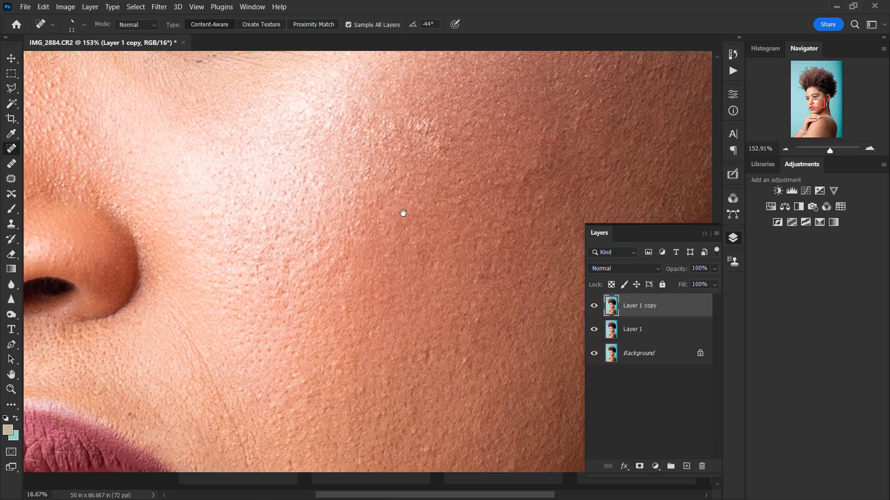
pyautogui.moveTo(465, 180); pyautogui.dragTo(462, 189)
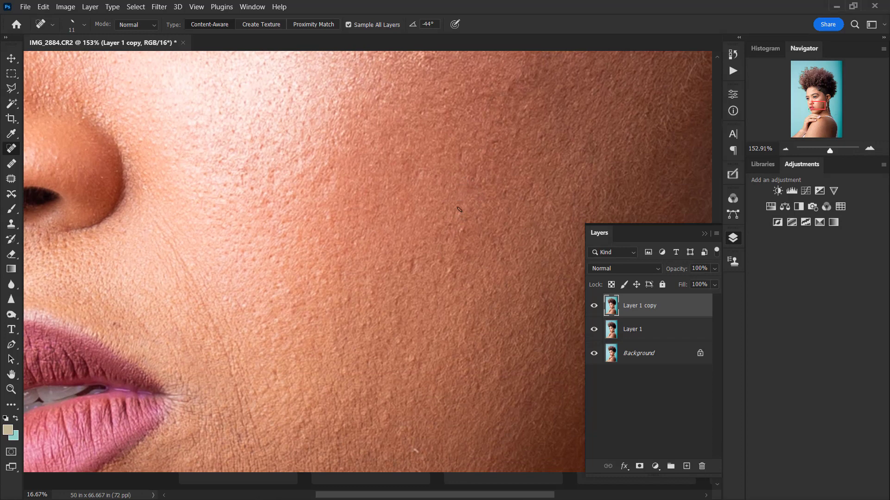
pyautogui.moveTo(411, 262); pyautogui.dragTo(414, 274)
# Step: Patch a large upper-cheek area with smoother skin using the Patch tool
pyautogui.scroll(-1, 391, 320)
pyautogui.scroll(-2, 404, 271)
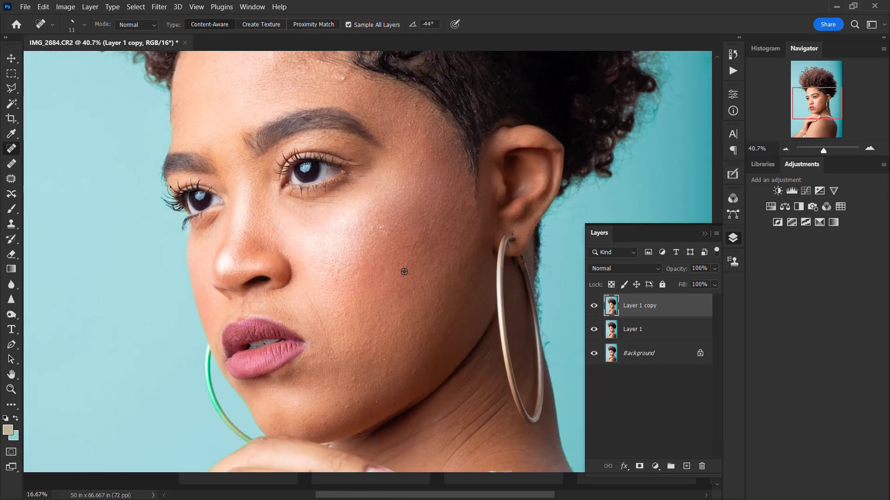
pyautogui.scroll(-1, 404, 272)
pyautogui.scroll(3, 398, 237)
pyautogui.scroll(2, 391, 222)
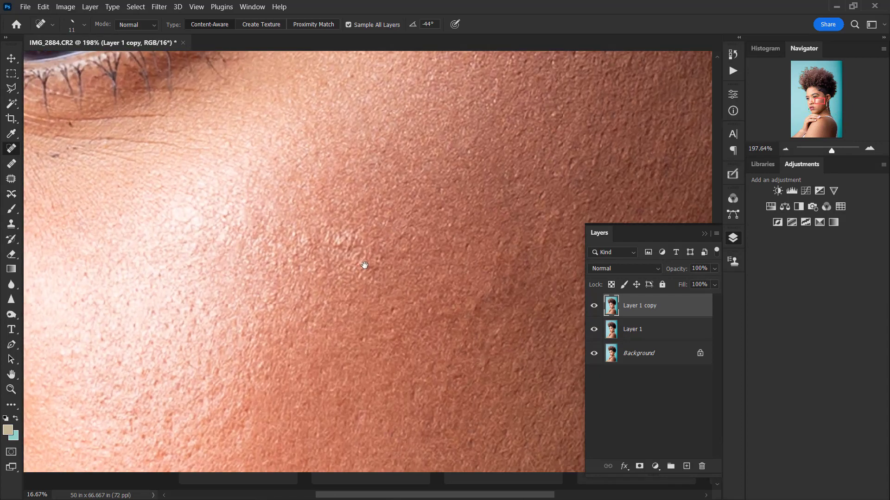
pyautogui.moveTo(364, 265); pyautogui.dragTo(371, 267)
pyautogui.hotkey('shift', 'j')
pyautogui.hotkey('shift', 'j')
pyautogui.moveTo(319, 219)
pyautogui.mouseDown()
pyautogui.moveTo(232, 249)
pyautogui.moveTo(319, 220)
pyautogui.mouseUp()
pyautogui.moveTo(334, 270)
pyautogui.mouseDown()
pyautogui.moveTo(391, 182)
pyautogui.moveTo(391, 193)
pyautogui.mouseUp()
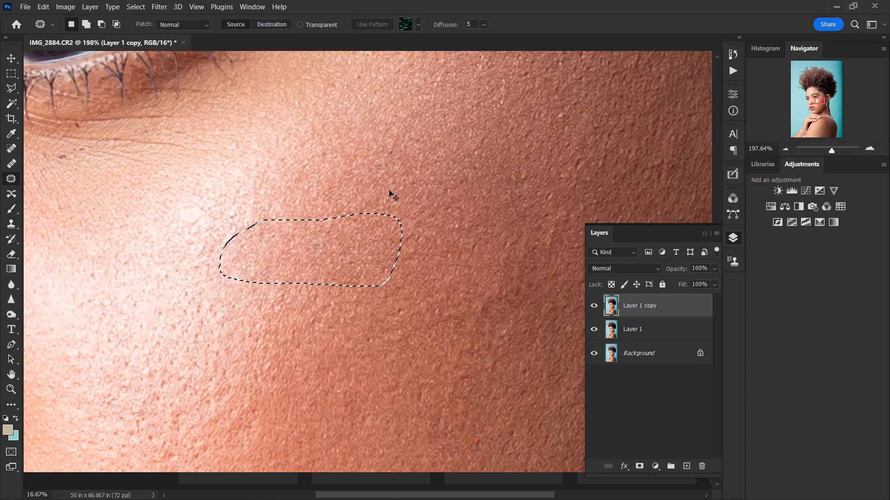
pyautogui.hotkey('ctrl', 'd')
# Step: Patch a small cheek spot and another cheek area with the skin below
pyautogui.moveTo(334, 278); pyautogui.dragTo(408, 235)
pyautogui.moveTo(314, 181); pyautogui.dragTo(284, 224)
pyautogui.scroll(-3, 349, 226)
pyautogui.scroll(-2, 349, 226)
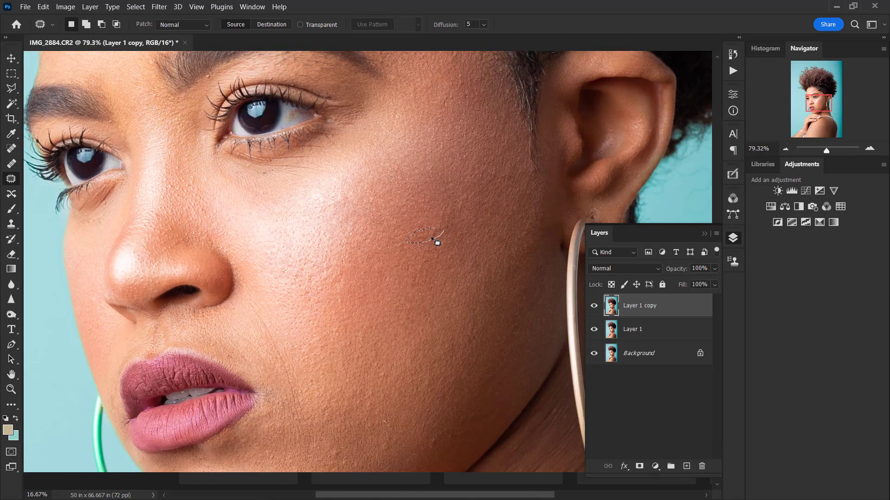
pyautogui.moveTo(432, 238)
pyautogui.mouseDown()
pyautogui.moveTo(441, 231)
pyautogui.moveTo(413, 255)
pyautogui.mouseUp()
pyautogui.hotkey('ctrl', 'd')
# Step: Patch two more right-cheek blemishes onto clean skin, deselecting after each
pyautogui.scroll(2, 452, 233)
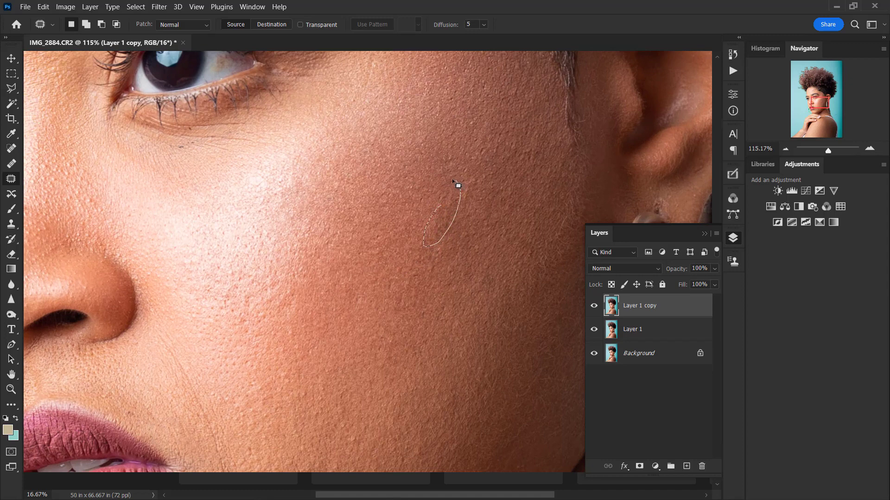
pyautogui.moveTo(447, 176)
pyautogui.mouseDown()
pyautogui.moveTo(458, 218)
pyautogui.moveTo(448, 234)
pyautogui.moveTo(469, 151)
pyautogui.mouseUp()
pyautogui.hotkey('ctrl', 'd')
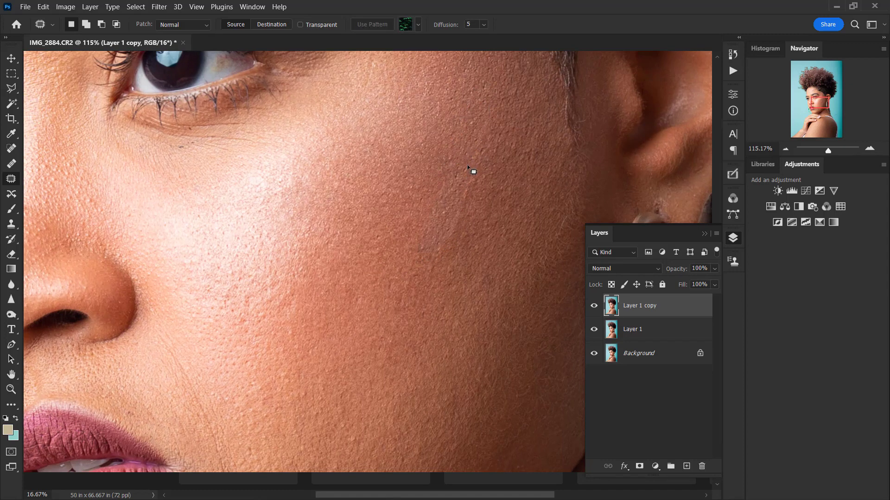
pyautogui.moveTo(467, 170); pyautogui.dragTo(451, 260)
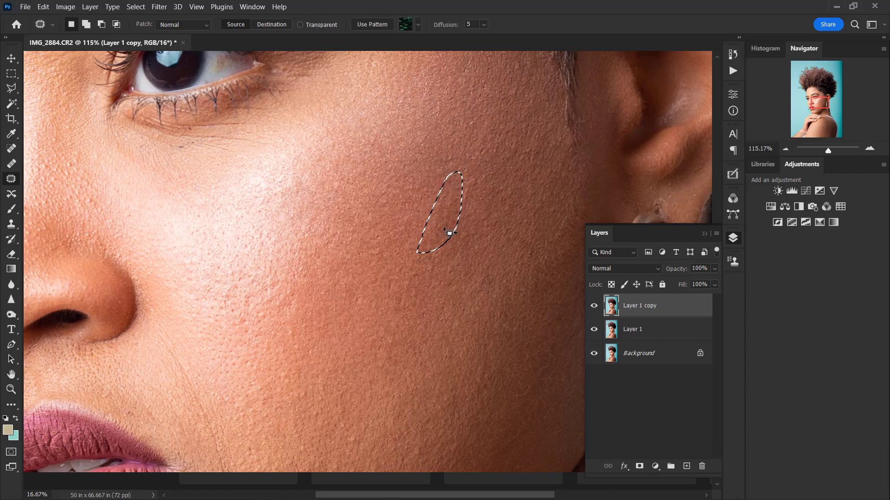
pyautogui.moveTo(449, 232); pyautogui.dragTo(394, 283)
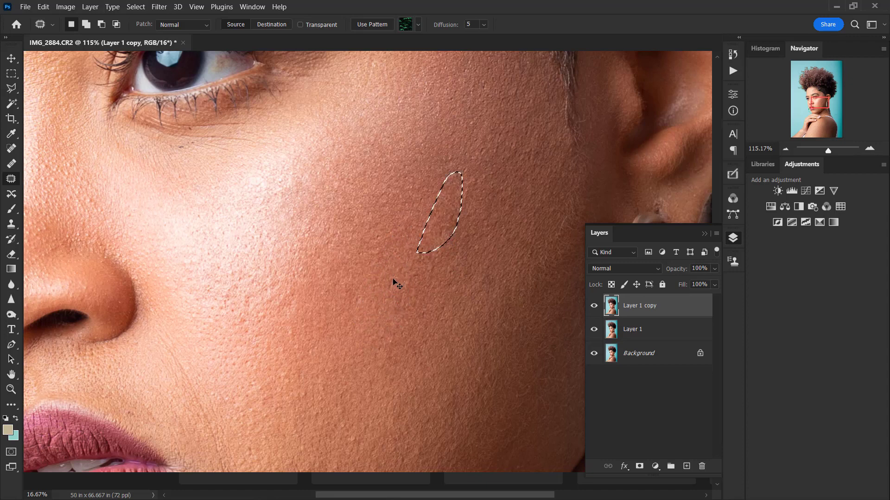
pyautogui.hotkey('ctrl', 'd')
pyautogui.moveTo(451, 221)
pyautogui.mouseDown()
pyautogui.moveTo(468, 227)
pyautogui.moveTo(406, 257)
pyautogui.mouseUp()
pyautogui.hotkey('ctrl', 'd')
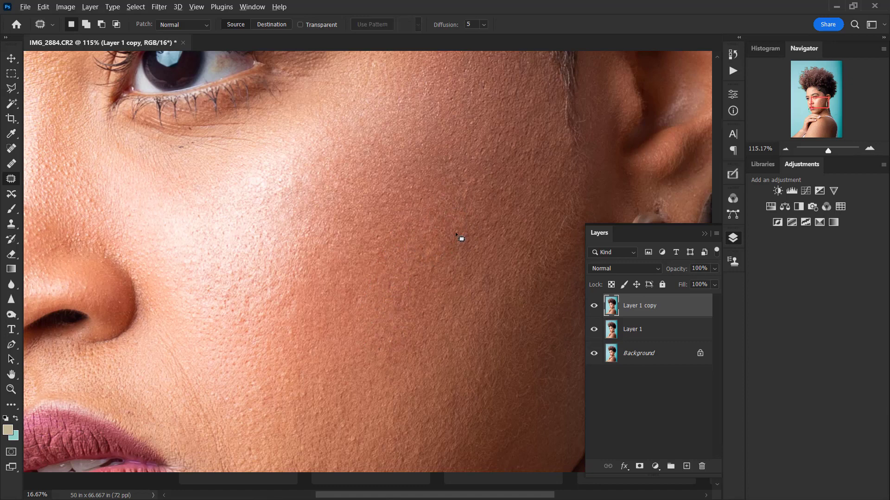
pyautogui.scroll(-5, 452, 235)
# Step: Save the portrait as IMG_2884.psd and zoom in toward the forehead
pyautogui.hotkey('ctrl', 's')
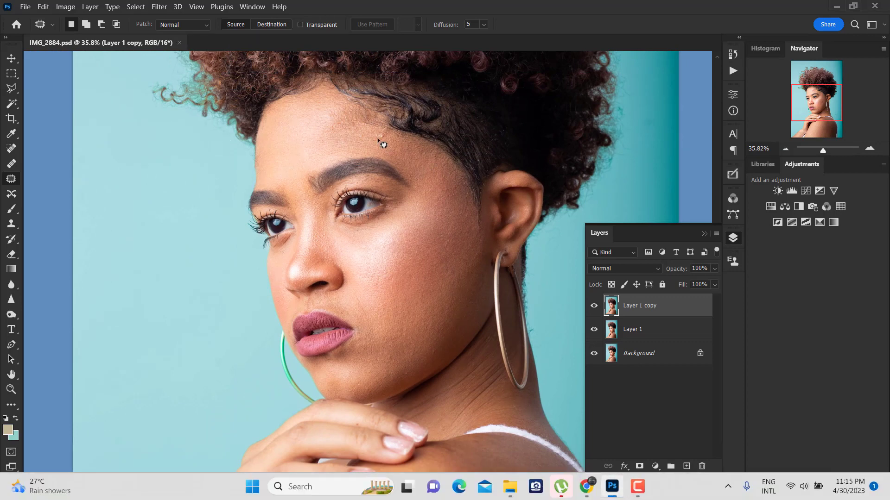
pyautogui.scroll(2, 383, 144)
pyautogui.scroll(3, 371, 175)
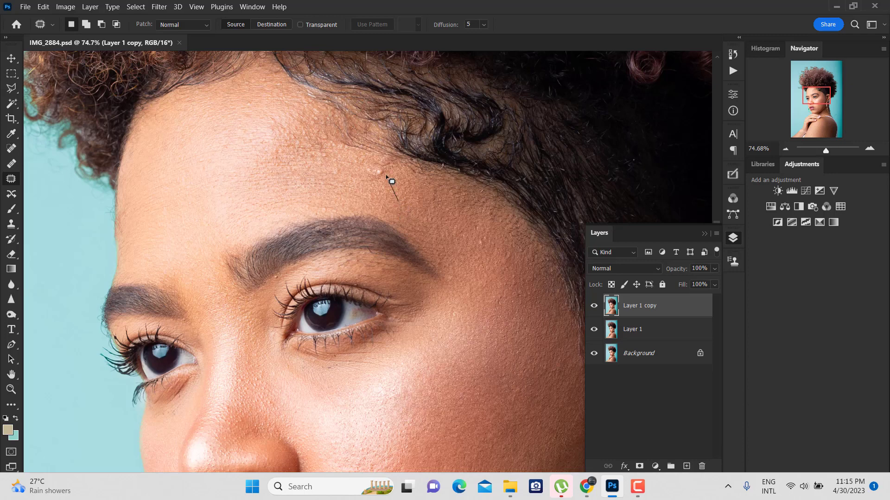
# Step: Heal the forehead blemishes and the spots along the hairline with the Spot Healing Brush
pyautogui.press('j')
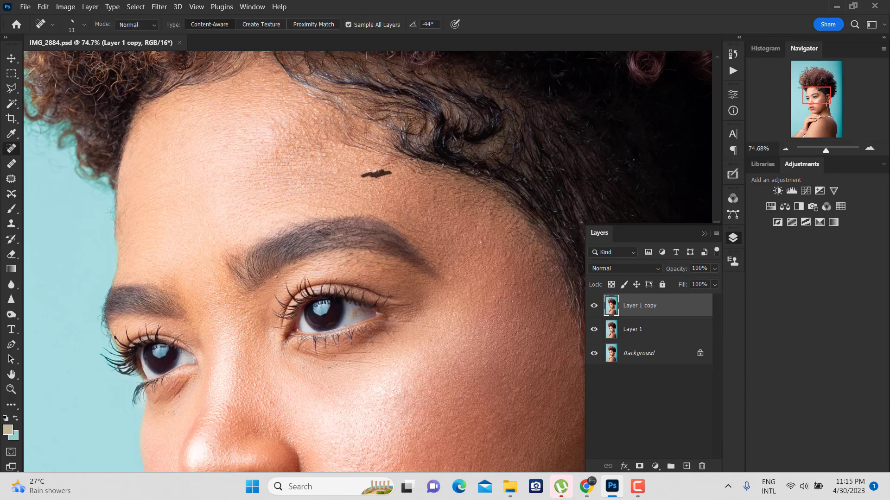
pyautogui.moveTo(352, 167); pyautogui.dragTo(351, 166)
pyautogui.moveTo(486, 250); pyautogui.dragTo(487, 250)
pyautogui.moveTo(419, 271); pyautogui.dragTo(526, 332)
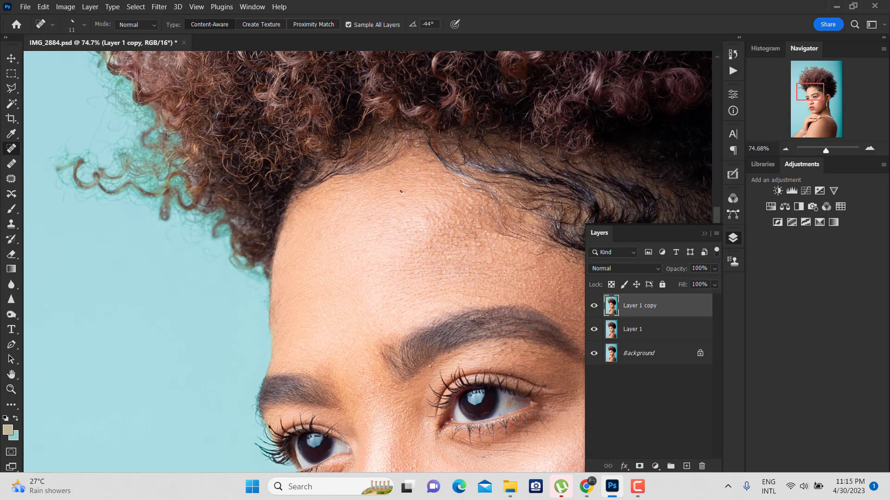
pyautogui.moveTo(392, 198); pyautogui.dragTo(394, 198)
pyautogui.moveTo(505, 261); pyautogui.dragTo(538, 263)
pyautogui.moveTo(471, 234); pyautogui.dragTo(425, 234)
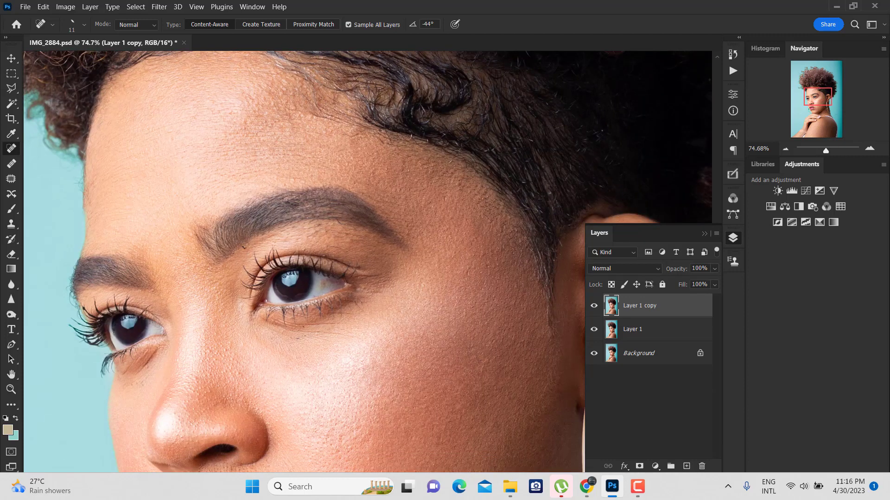
# Step: Heal the small dark spot and the mark along the eyebrow
pyautogui.moveTo(240, 254); pyautogui.dragTo(392, 167)
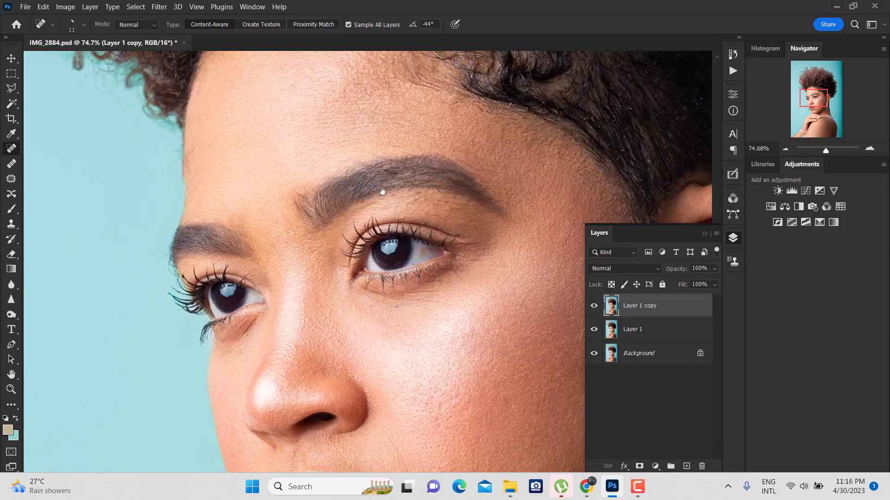
pyautogui.click(408, 171)
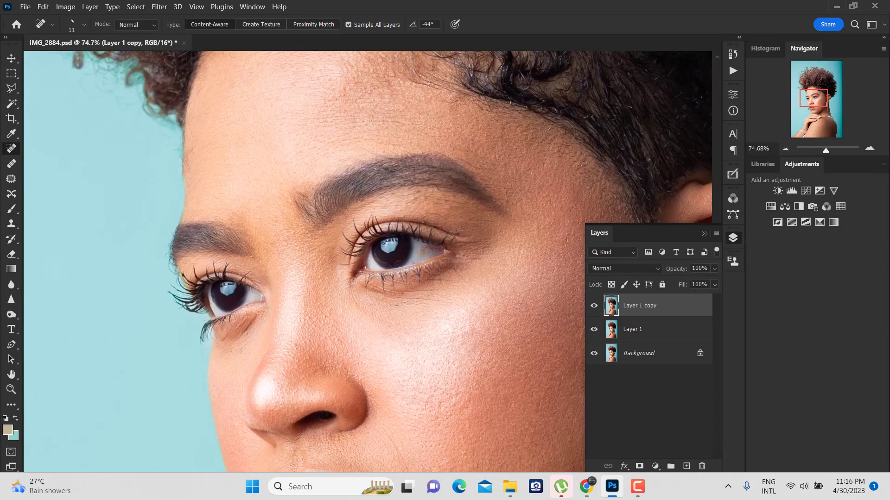
pyautogui.moveTo(395, 172); pyautogui.dragTo(405, 175)
pyautogui.moveTo(389, 246); pyautogui.dragTo(389, 172)
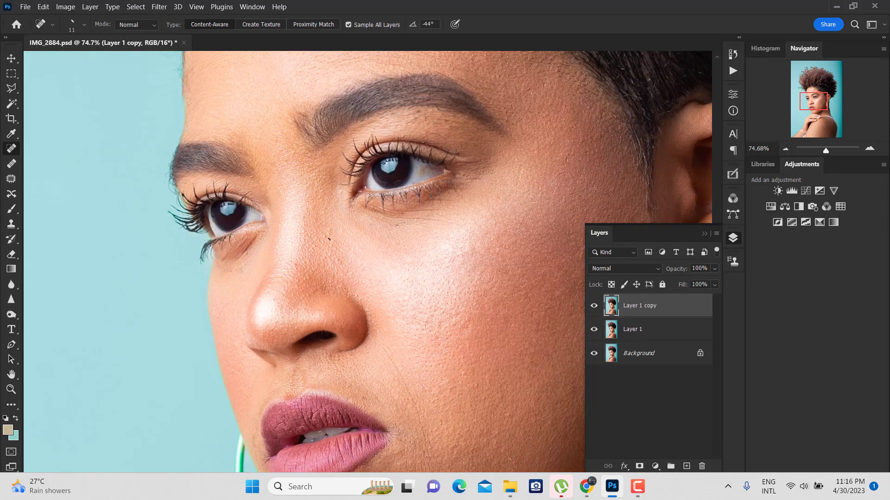
# Step: Zoom to 108% and heal the cheek crease plus two cheek spots
pyautogui.scroll(2, 413, 318)
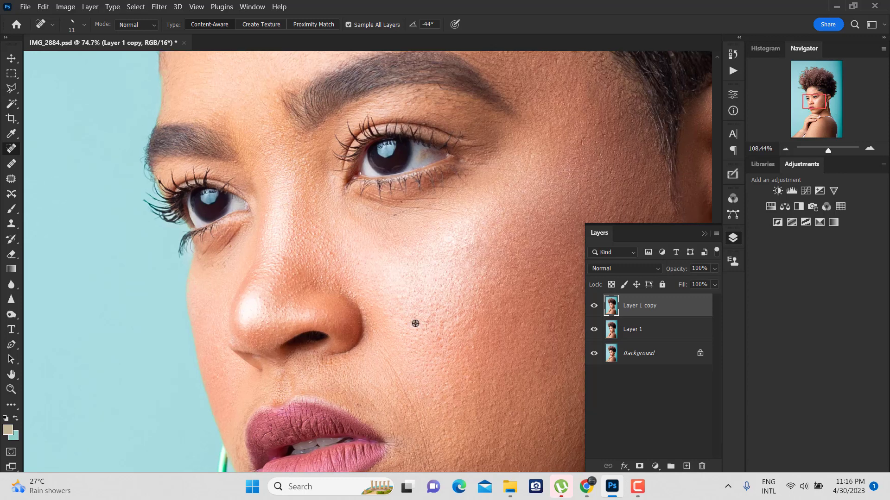
pyautogui.scroll(2, 438, 324)
pyautogui.moveTo(484, 417); pyautogui.dragTo(438, 262)
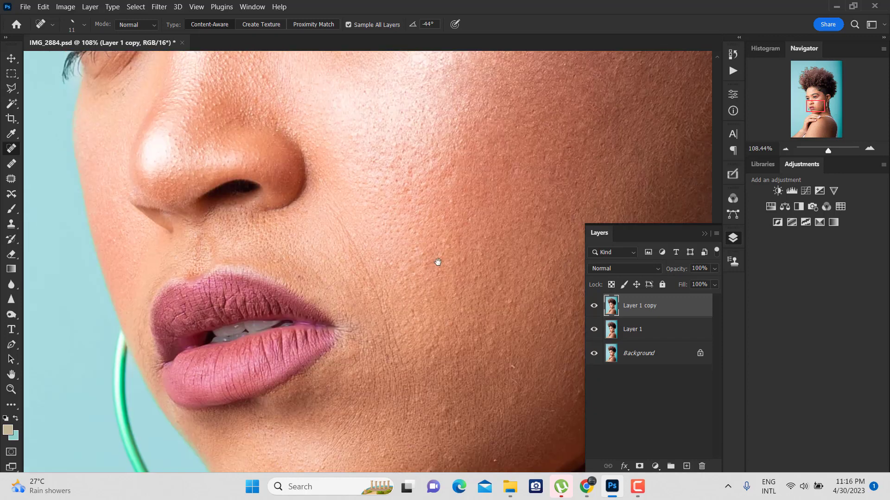
pyautogui.moveTo(357, 252)
pyautogui.mouseDown()
pyautogui.moveTo(334, 210)
pyautogui.moveTo(374, 292)
pyautogui.moveTo(343, 211)
pyautogui.mouseUp()
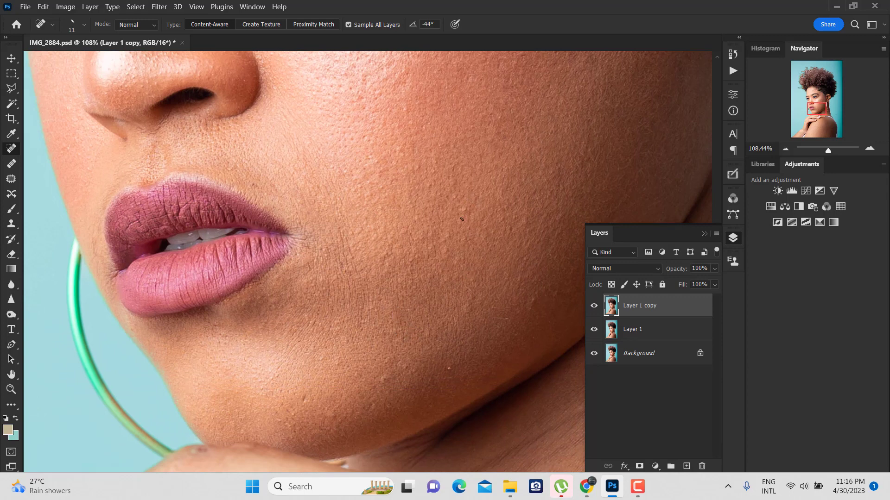
pyautogui.moveTo(461, 218); pyautogui.dragTo(468, 204)
pyautogui.moveTo(462, 315); pyautogui.dragTo(471, 302)
# Step: Heal the small spots below the lips and around the chin
pyautogui.click(449, 369)
pyautogui.moveTo(390, 374); pyautogui.dragTo(376, 384)
pyautogui.click(304, 400)
pyautogui.click(342, 361)
pyautogui.click(337, 414)
pyautogui.click(342, 420)
pyautogui.click(371, 406)
# Step: Remove the dark cheek mole and the surrounding small cheek spots
pyautogui.click(471, 280)
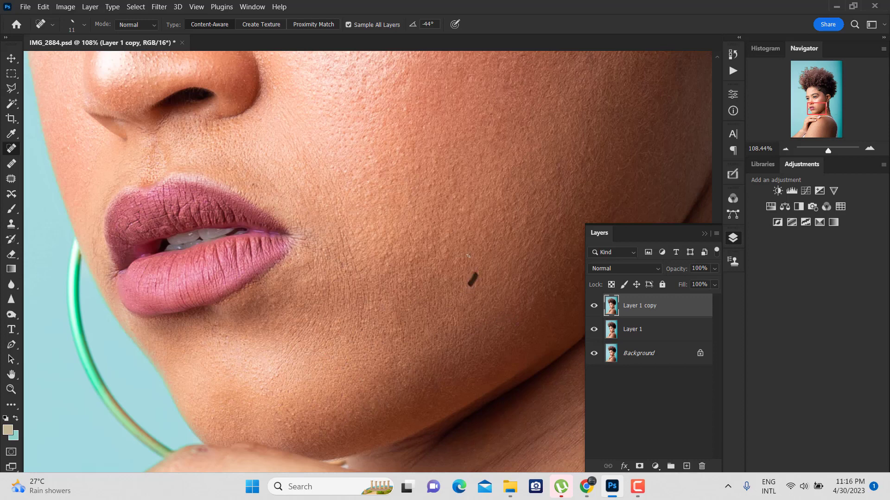
pyautogui.click(447, 235)
pyautogui.moveTo(466, 206); pyautogui.dragTo(310, 343)
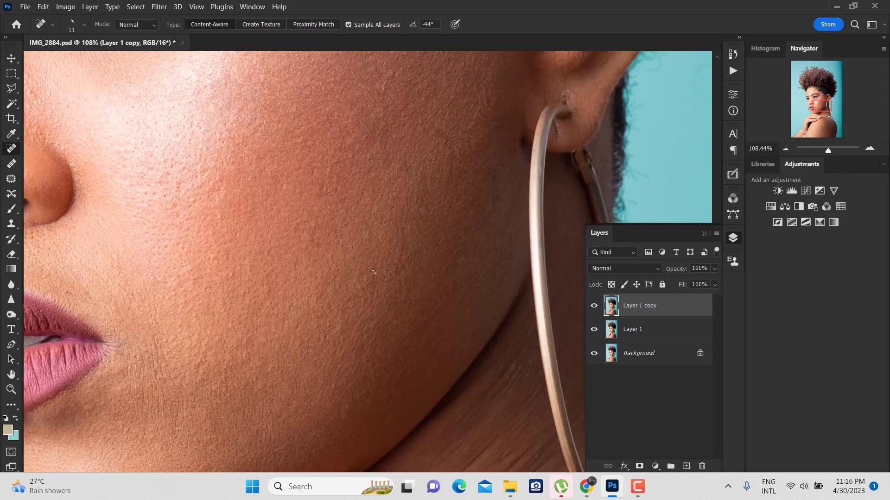
pyautogui.click(344, 326)
# Step: Heal a stray spot at the temple hairline near the eye and brow
pyautogui.moveTo(433, 238); pyautogui.dragTo(429, 354)
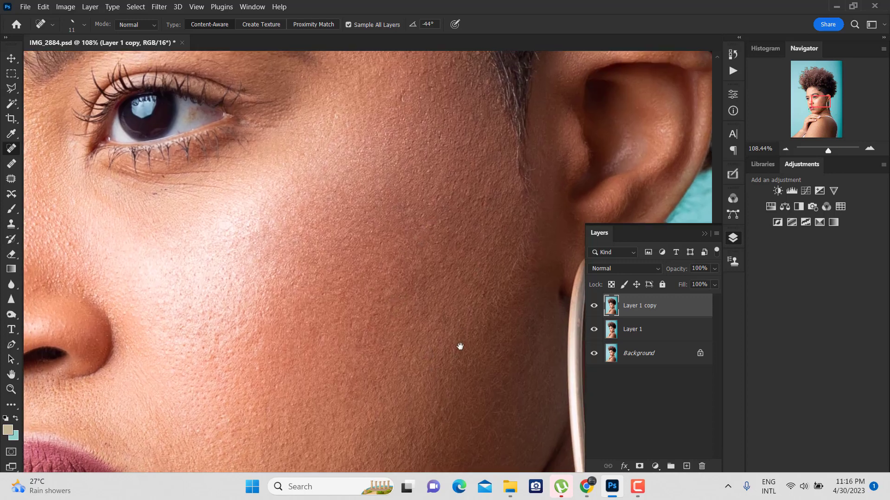
pyautogui.moveTo(448, 115); pyautogui.dragTo(418, 253)
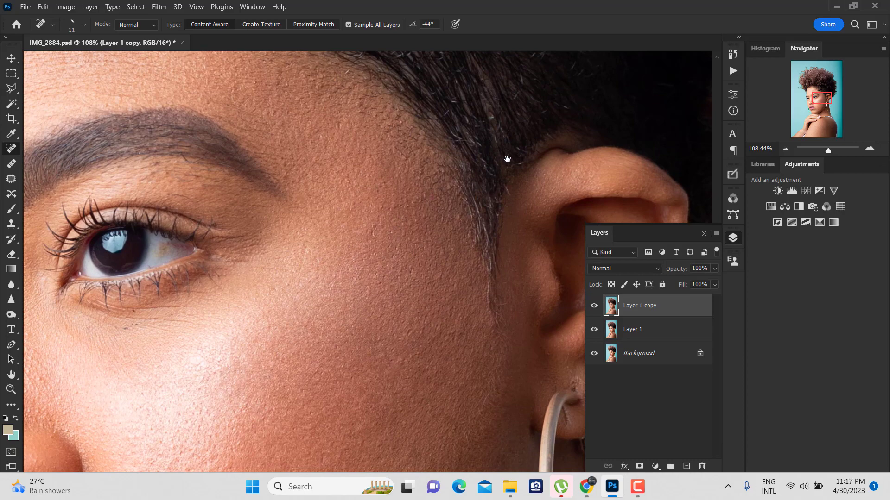
pyautogui.moveTo(507, 160); pyautogui.dragTo(447, 291)
pyautogui.moveTo(428, 258); pyautogui.dragTo(433, 239)
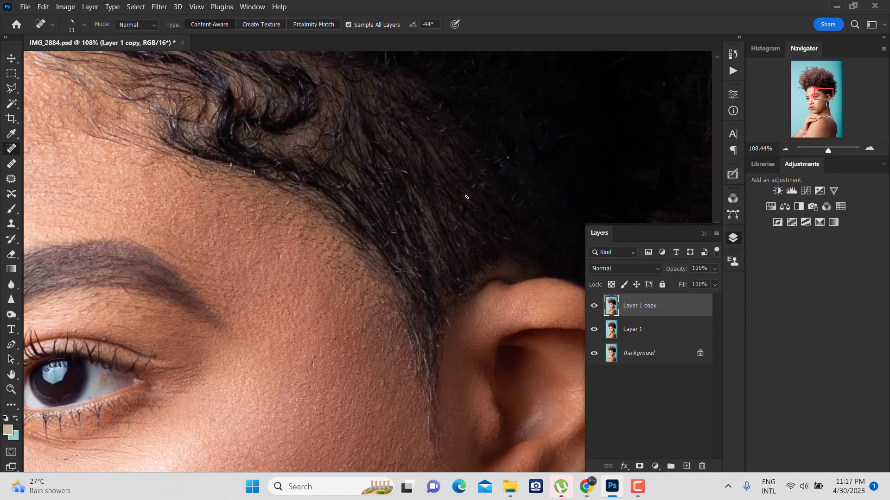
pyautogui.scroll(-3, 506, 158)
pyautogui.scroll(-3, 441, 259)
pyautogui.scroll(-1, 408, 333)
# Step: Zoom to 115% and heal a short cheek mark and a mark above the upper lip
pyautogui.scroll(2, 375, 264)
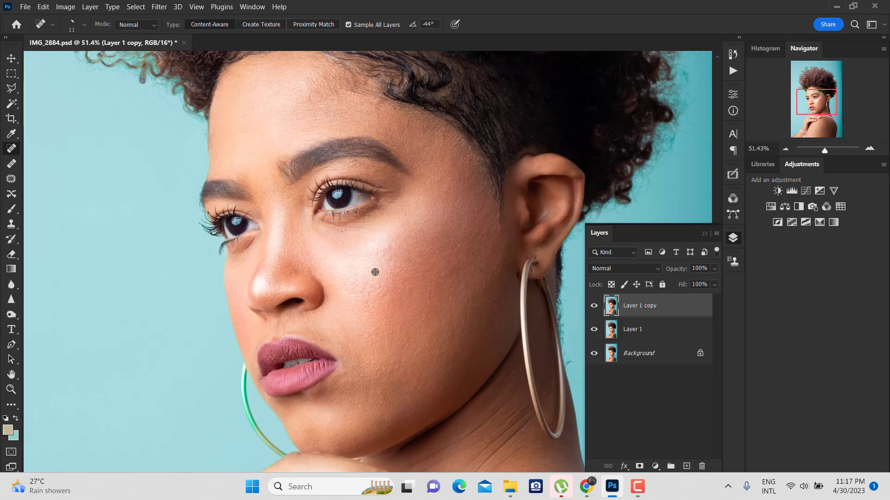
pyautogui.scroll(3, 375, 265)
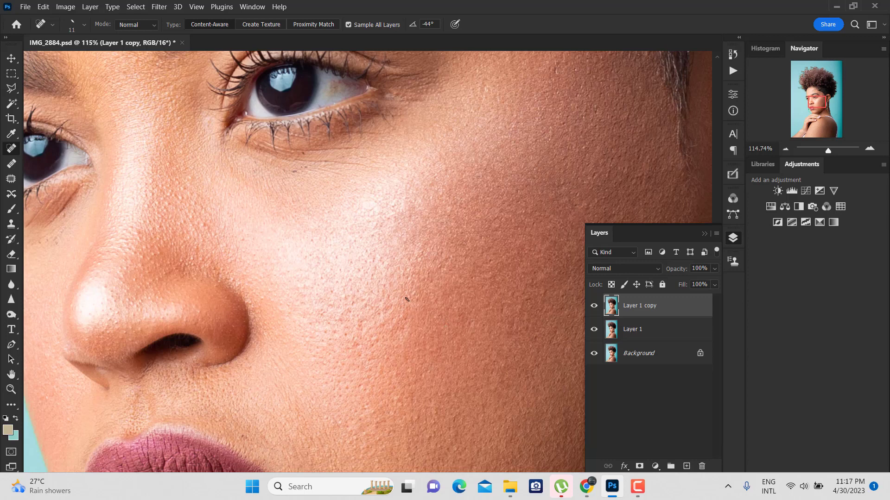
pyautogui.moveTo(448, 365); pyautogui.dragTo(564, 215)
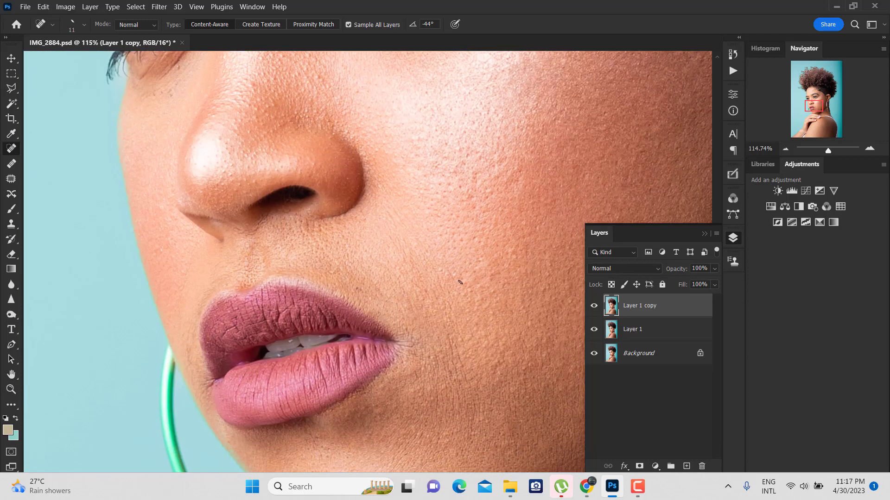
pyautogui.moveTo(442, 269); pyautogui.dragTo(467, 278)
pyautogui.moveTo(341, 269); pyautogui.dragTo(328, 277)
# Step: Heal the remaining marks beside the mouth corner and on the lower cheek
pyautogui.hscroll(3, 352, 265)
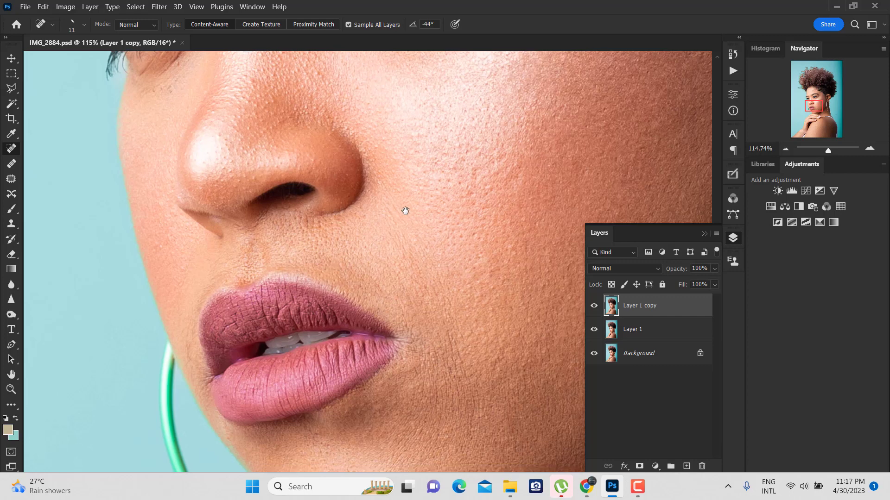
pyautogui.scroll(-5, 381, 199)
pyautogui.moveTo(360, 185); pyautogui.dragTo(348, 195)
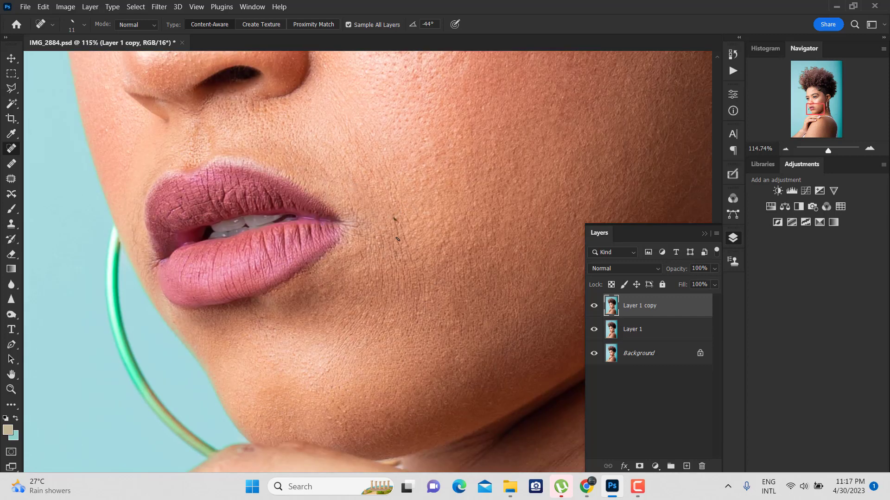
pyautogui.moveTo(395, 219); pyautogui.dragTo(408, 263)
pyautogui.moveTo(393, 214); pyautogui.dragTo(400, 245)
pyautogui.moveTo(430, 308); pyautogui.dragTo(420, 300)
pyautogui.moveTo(455, 328); pyautogui.dragTo(452, 310)
pyautogui.moveTo(468, 355); pyautogui.dragTo(313, 364)
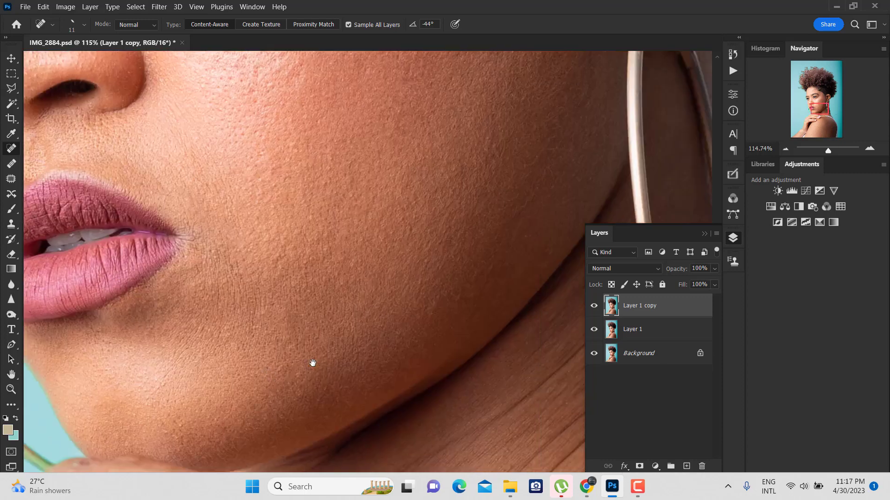
pyautogui.press('j')
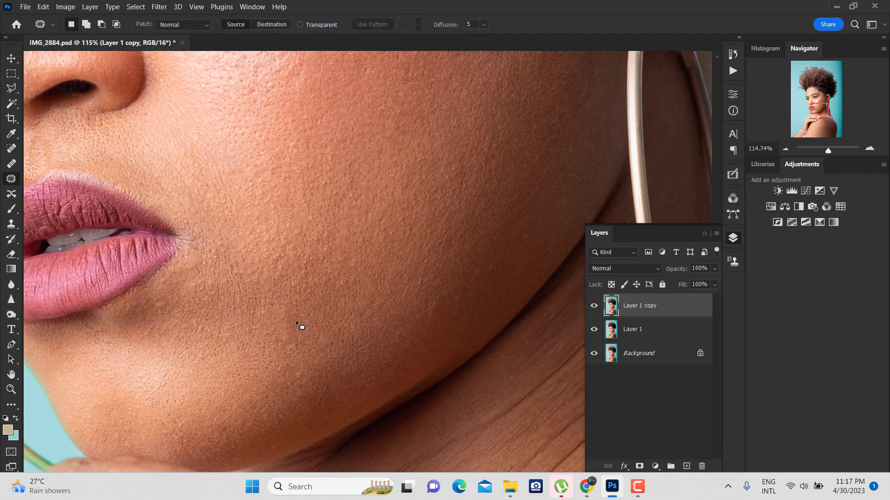
# Step: Patch the uneven light areas on the lower cheek and below the lips with clean skin
pyautogui.moveTo(283, 310)
pyautogui.mouseDown()
pyautogui.moveTo(282, 354)
pyautogui.moveTo(270, 345)
pyautogui.moveTo(302, 356)
pyautogui.moveTo(268, 338)
pyautogui.moveTo(298, 341)
pyautogui.moveTo(294, 363)
pyautogui.moveTo(292, 331)
pyautogui.moveTo(355, 303)
pyautogui.mouseUp()
pyautogui.click(298, 330)
pyautogui.click(292, 318)
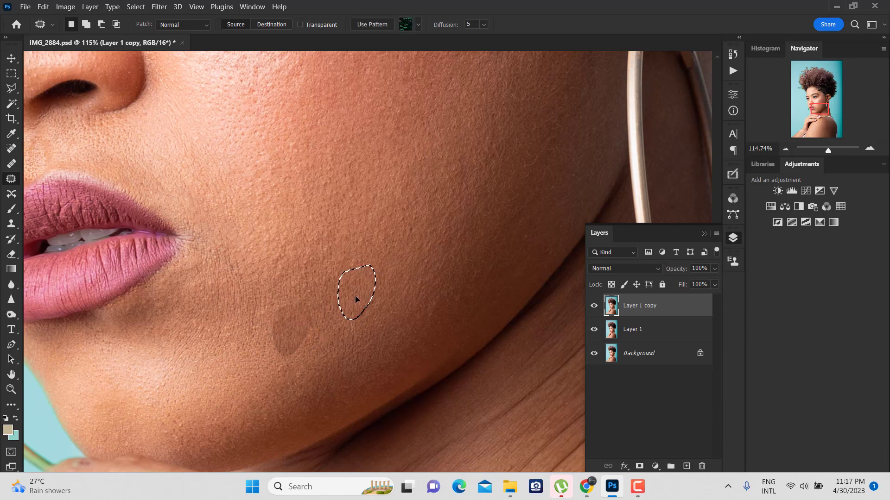
pyautogui.moveTo(321, 337)
pyautogui.mouseDown()
pyautogui.moveTo(318, 300)
pyautogui.moveTo(362, 299)
pyautogui.mouseUp()
pyautogui.click(320, 337)
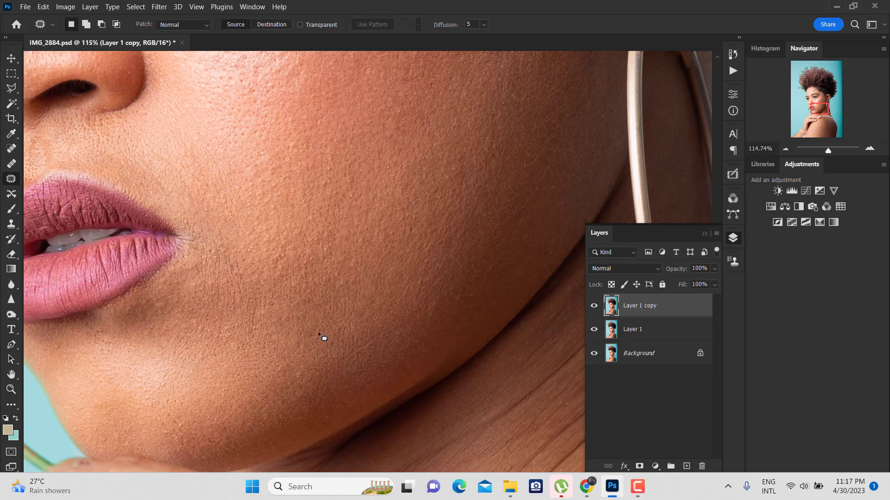
pyautogui.moveTo(319, 355)
pyautogui.mouseDown()
pyautogui.moveTo(349, 298)
pyautogui.moveTo(371, 296)
pyautogui.moveTo(392, 273)
pyautogui.mouseUp()
pyautogui.click(374, 303)
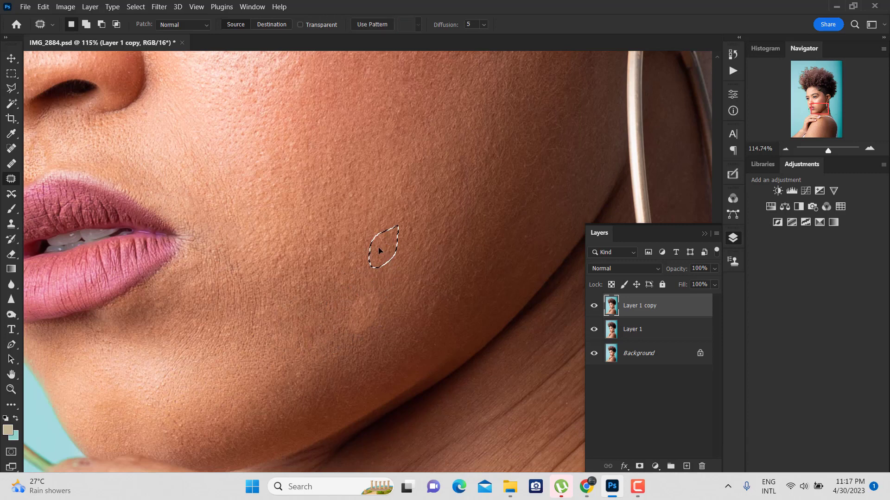
pyautogui.click(324, 351)
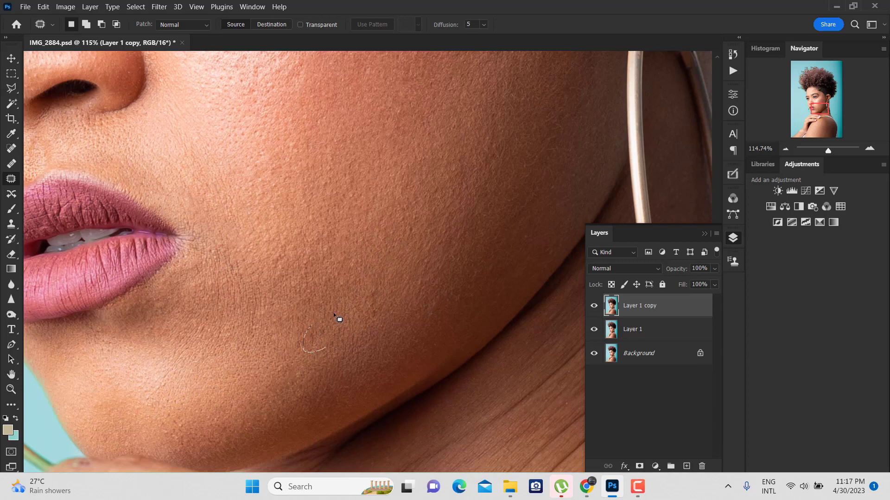
# Step: Patch the remaining small light blemishes higher on the cheek using nearby skin
pyautogui.moveTo(328, 324)
pyautogui.mouseDown()
pyautogui.moveTo(321, 341)
pyautogui.moveTo(351, 332)
pyautogui.moveTo(330, 334)
pyautogui.mouseUp()
pyautogui.click(348, 342)
pyautogui.click(351, 353)
pyautogui.click(386, 347)
pyautogui.moveTo(371, 285); pyautogui.dragTo(373, 250)
pyautogui.click(380, 273)
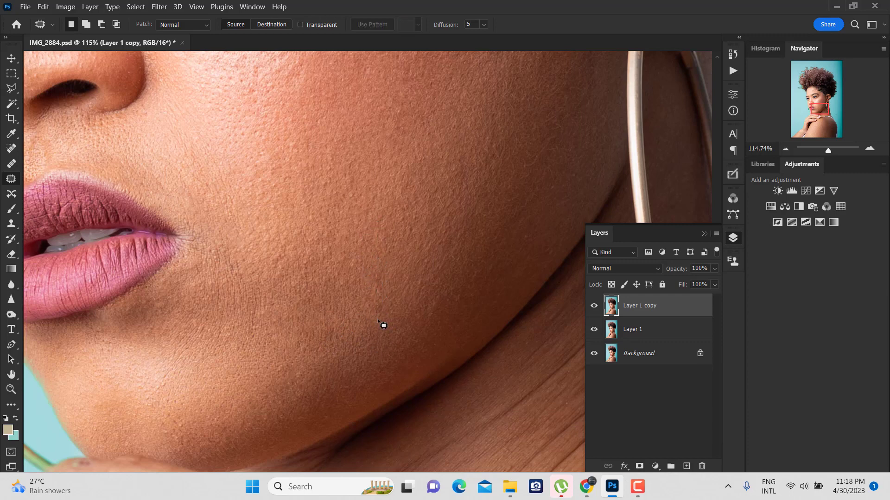
pyautogui.moveTo(378, 320); pyautogui.dragTo(386, 311)
pyautogui.click(382, 268)
pyautogui.moveTo(375, 266)
pyautogui.mouseDown()
pyautogui.moveTo(385, 271)
pyautogui.moveTo(385, 252)
pyautogui.mouseUp()
# Step: Patch the first small blemishes on the lower cheek, deselecting after each
pyautogui.scroll(-5, 388, 308)
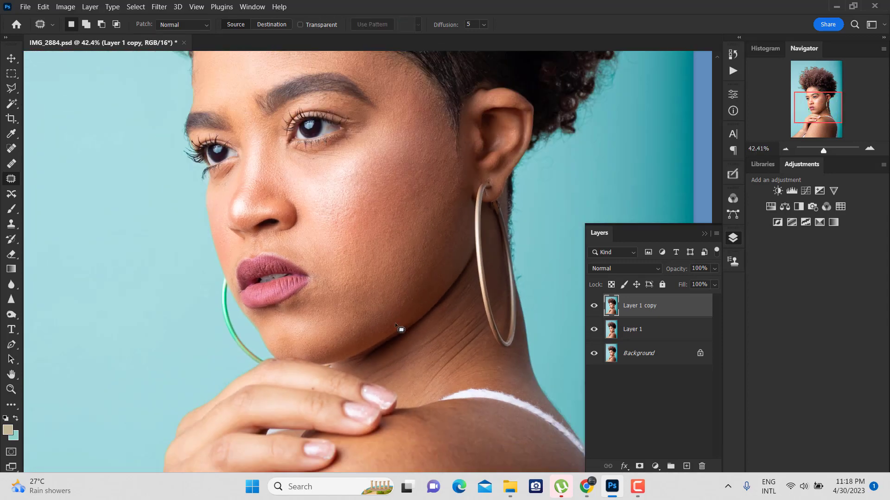
pyautogui.scroll(3, 395, 323)
pyautogui.scroll(3, 382, 316)
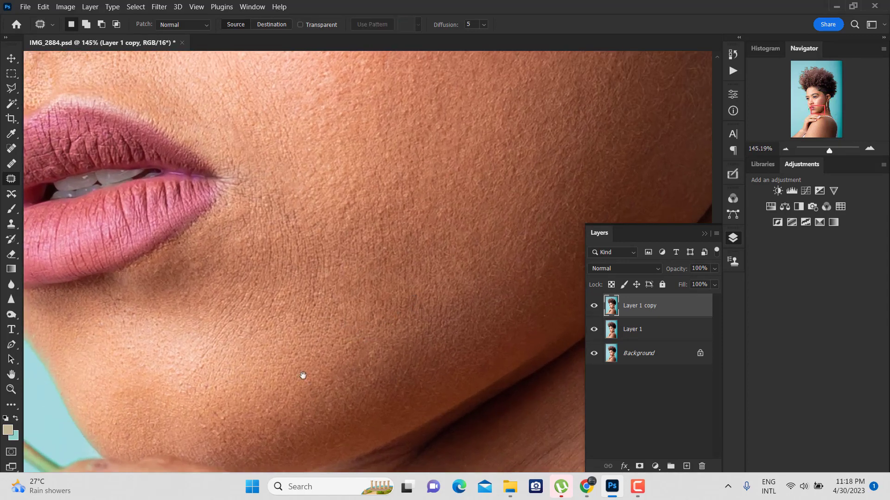
pyautogui.moveTo(303, 375)
pyautogui.mouseDown()
pyautogui.moveTo(216, 422)
pyautogui.moveTo(199, 398)
pyautogui.moveTo(179, 419)
pyautogui.mouseUp()
pyautogui.hotkey('ctrl', 'd')
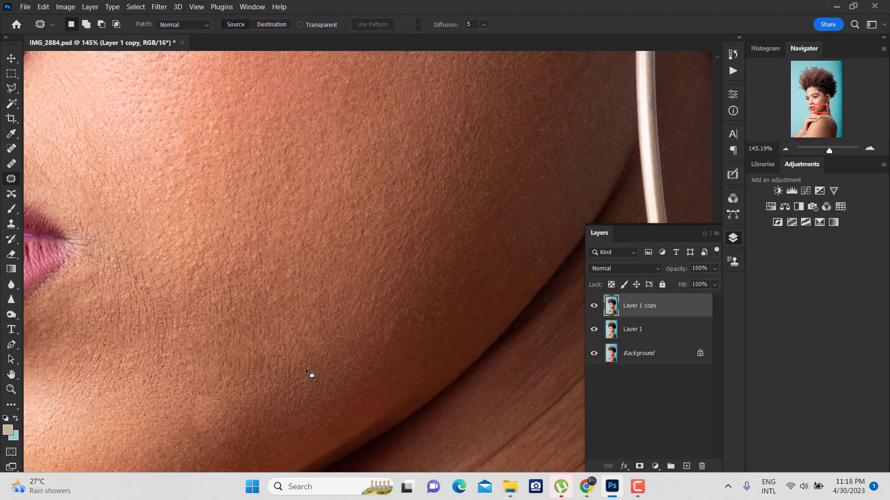
pyautogui.scroll(-2, 299, 371)
pyautogui.scroll(-2, 273, 390)
pyautogui.scroll(3, 285, 354)
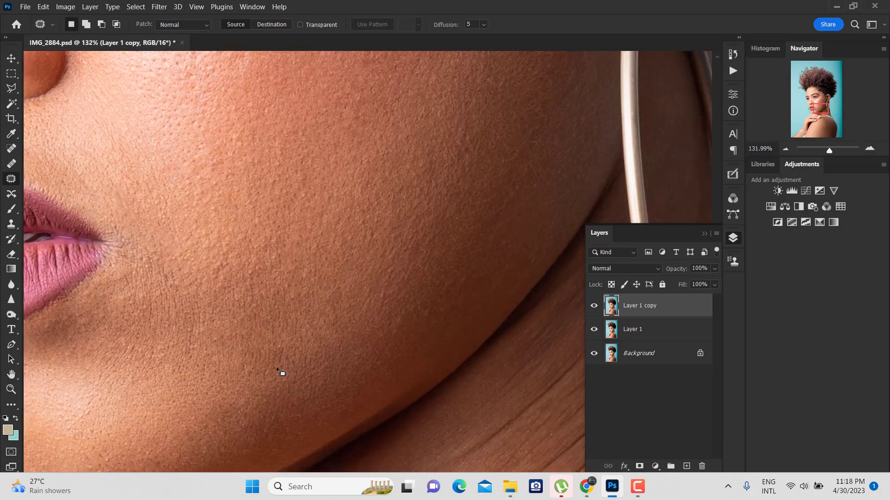
pyautogui.moveTo(296, 357); pyautogui.dragTo(295, 358)
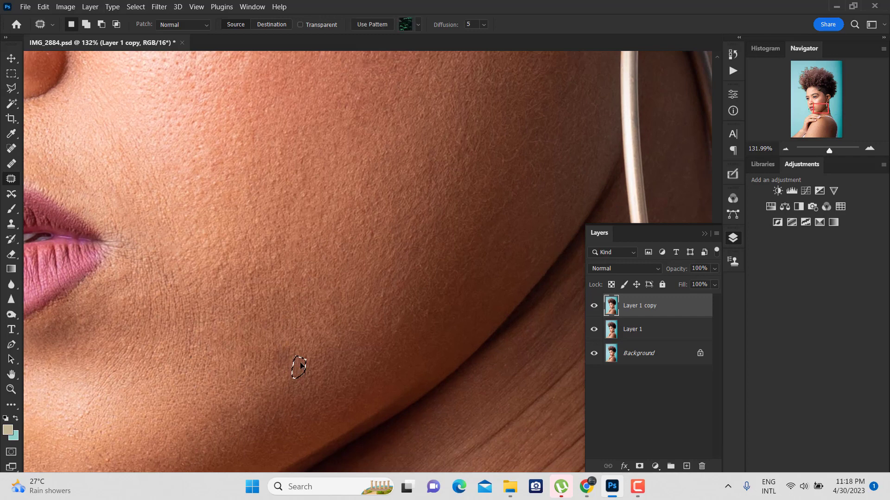
pyautogui.hotkey('ctrl', 'd')
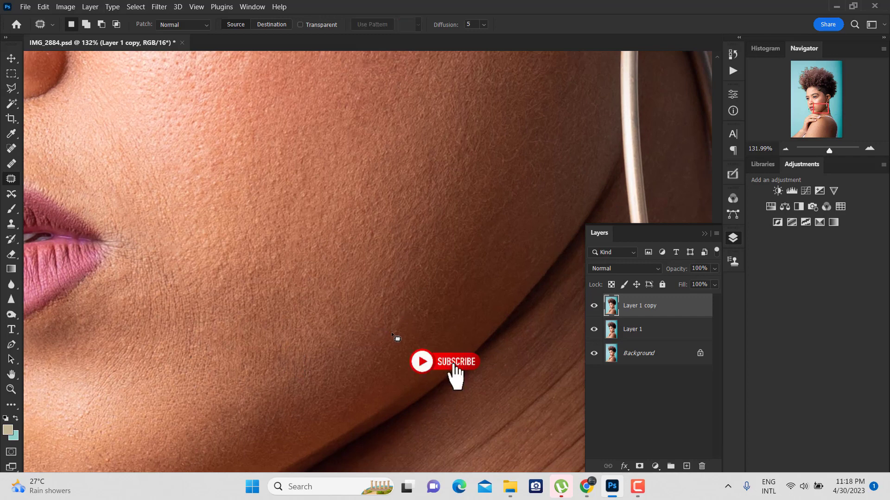
pyautogui.moveTo(395, 312); pyautogui.dragTo(387, 341)
pyautogui.hotkey('ctrl', 'd')
# Step: Patch two more small spots further up the cheek onto clean skin
pyautogui.scroll(-2, 449, 293)
pyautogui.scroll(-2, 448, 294)
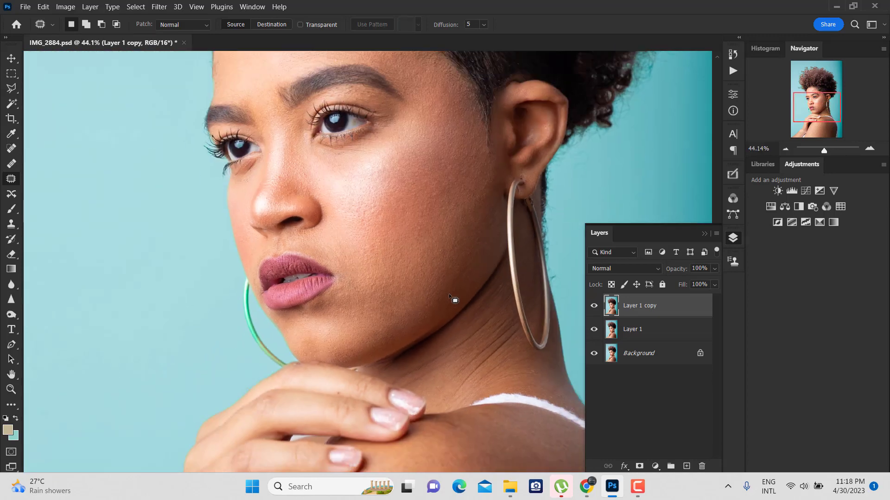
pyautogui.scroll(2, 453, 295)
pyautogui.scroll(1, 457, 302)
pyautogui.scroll(2, 342, 298)
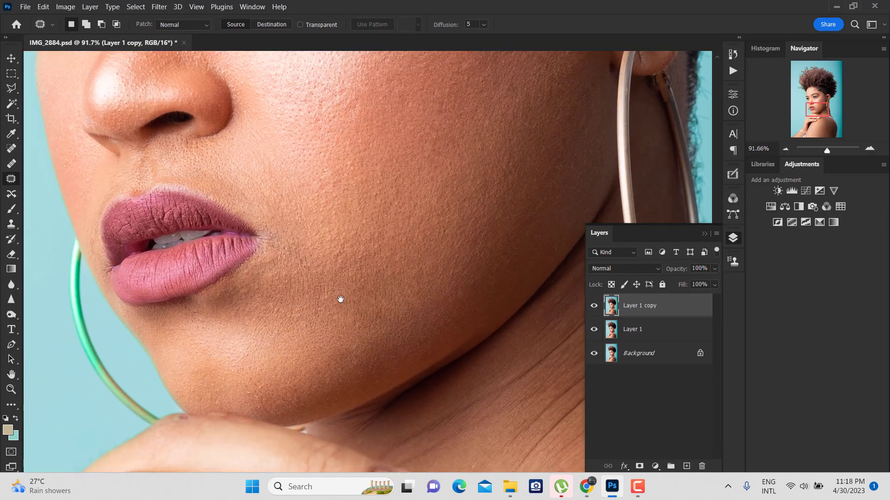
pyautogui.moveTo(419, 288); pyautogui.dragTo(431, 301)
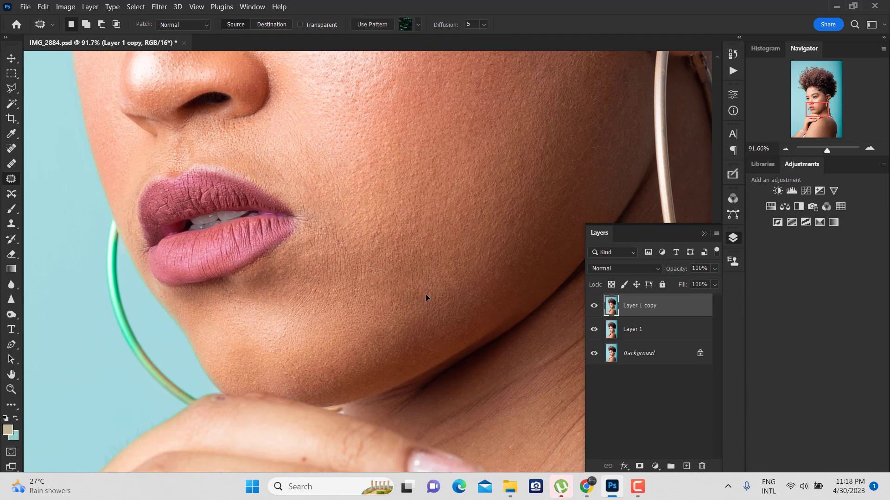
pyautogui.hotkey('ctrl', 'd')
pyautogui.moveTo(462, 262); pyautogui.dragTo(469, 250)
pyautogui.hotkey('ctrl', 'd')
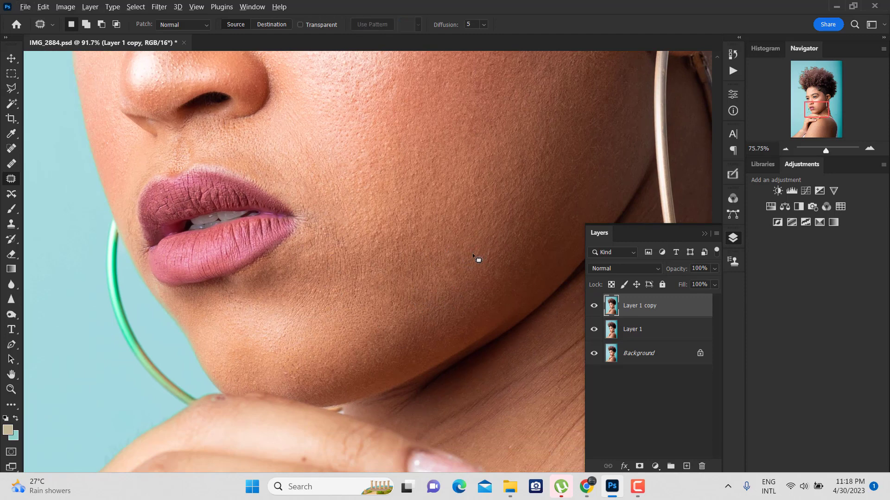
# Step: Patch three additional cheek spots, clearing each selection afterwards
pyautogui.scroll(-2, 477, 258)
pyautogui.scroll(3, 468, 260)
pyautogui.moveTo(456, 250)
pyautogui.mouseDown()
pyautogui.moveTo(460, 274)
pyautogui.moveTo(462, 255)
pyautogui.moveTo(487, 248)
pyautogui.moveTo(462, 242)
pyautogui.moveTo(482, 227)
pyautogui.mouseUp()
pyautogui.hotkey('ctrl', 'd')
pyautogui.hotkey('ctrl', 'd')
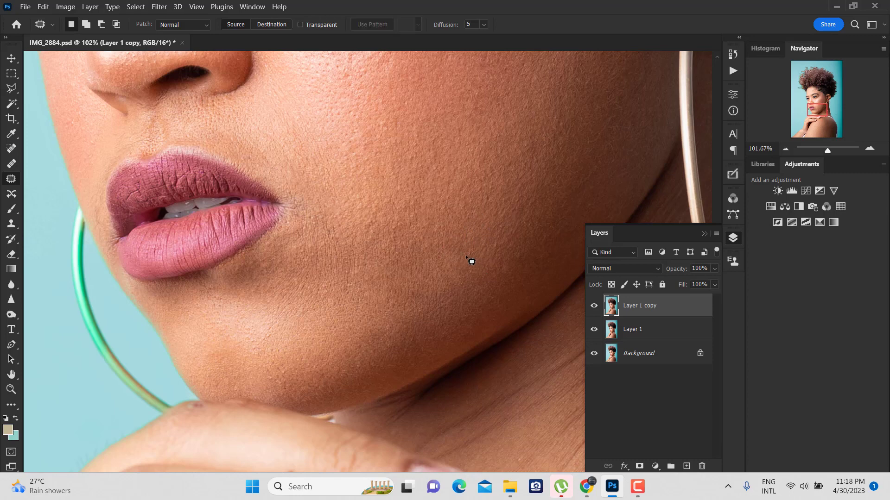
pyautogui.moveTo(467, 258)
pyautogui.mouseDown()
pyautogui.moveTo(467, 277)
pyautogui.moveTo(488, 261)
pyautogui.mouseUp()
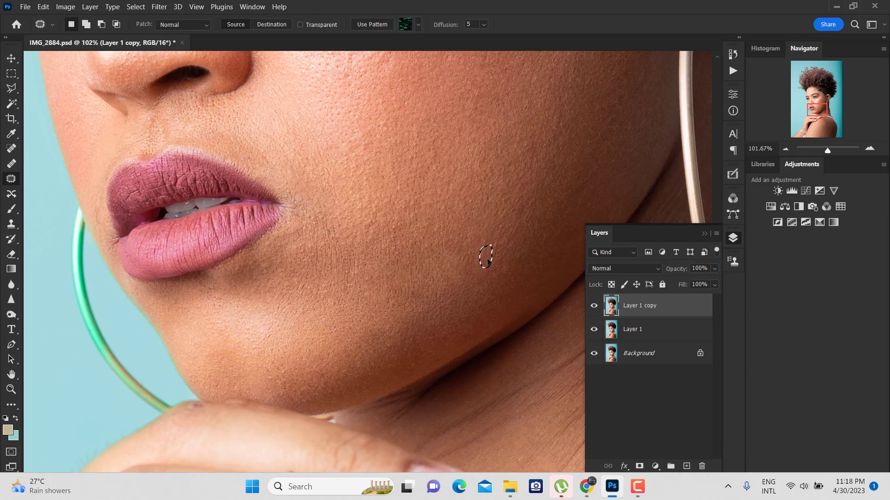
pyautogui.hotkey('ctrl', 'd')
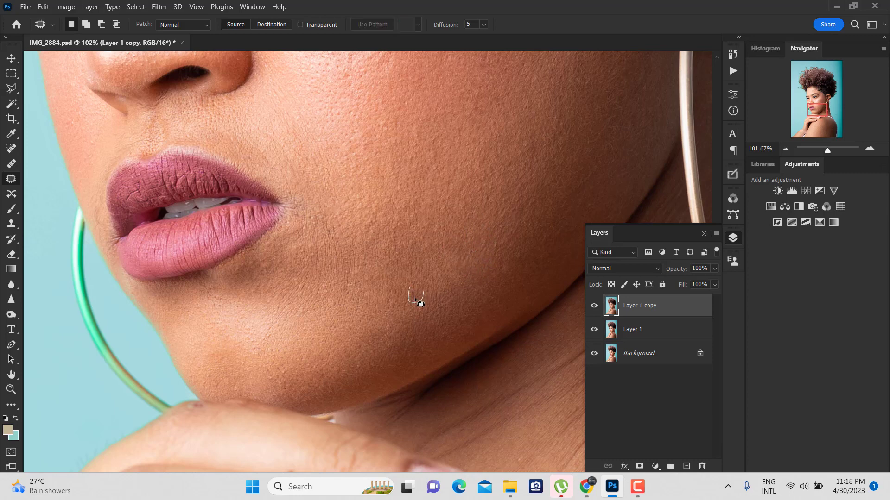
pyautogui.moveTo(414, 304)
pyautogui.mouseDown()
pyautogui.moveTo(433, 288)
pyautogui.moveTo(422, 290)
pyautogui.moveTo(413, 304)
pyautogui.moveTo(440, 288)
pyautogui.mouseUp()
pyautogui.hotkey('ctrl', 'd')
pyautogui.hotkey('ctrl', 'd')
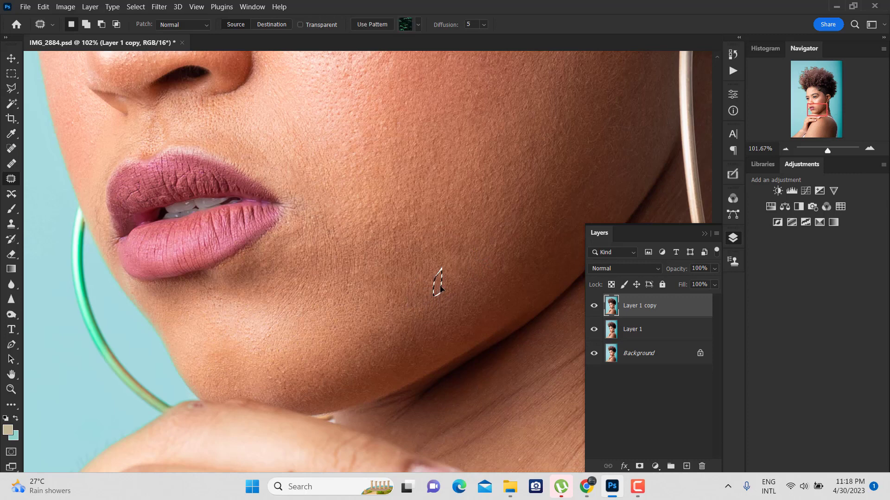
# Step: Patch the next cheek spots by pulling them onto nearby clean skin up-right
pyautogui.hotkey('ctrl', 'd')
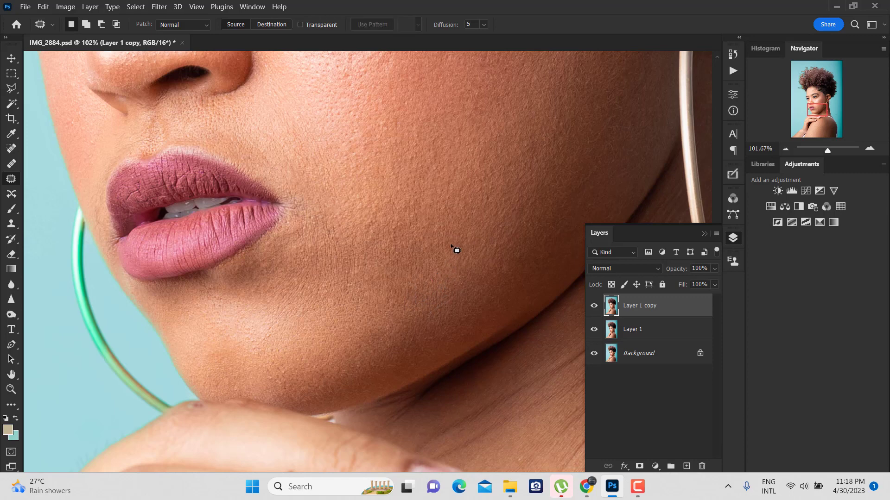
pyautogui.moveTo(446, 258); pyautogui.dragTo(497, 204)
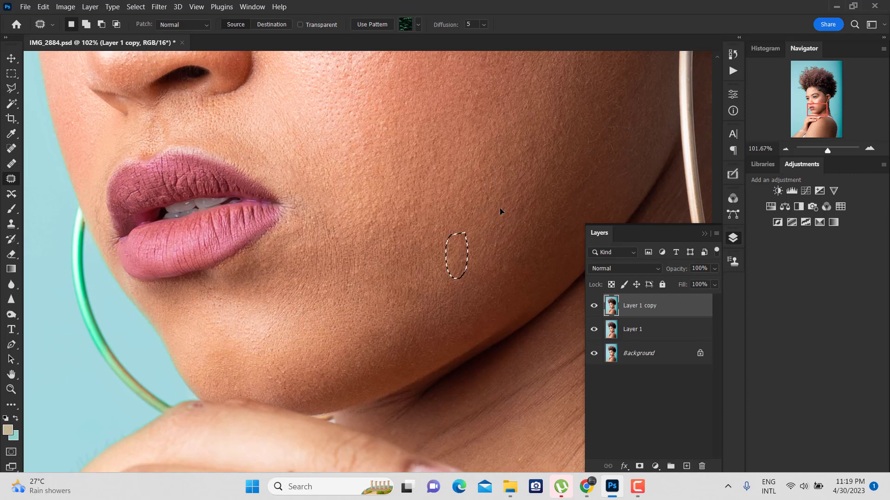
pyautogui.hotkey('ctrl', 'd')
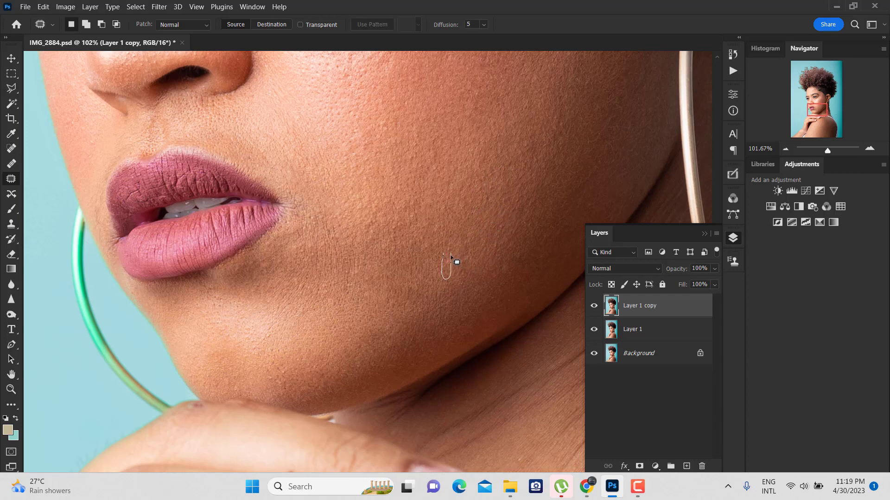
pyautogui.moveTo(438, 257); pyautogui.dragTo(485, 226)
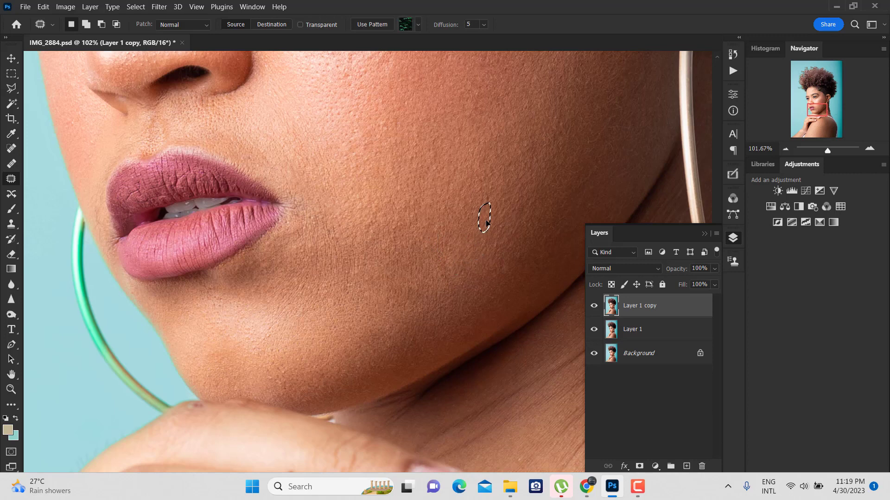
pyautogui.hotkey('ctrl', 'd')
pyautogui.moveTo(492, 256); pyautogui.dragTo(494, 243)
pyautogui.scroll(-3, 490, 253)
pyautogui.hotkey('ctrl', 'd')
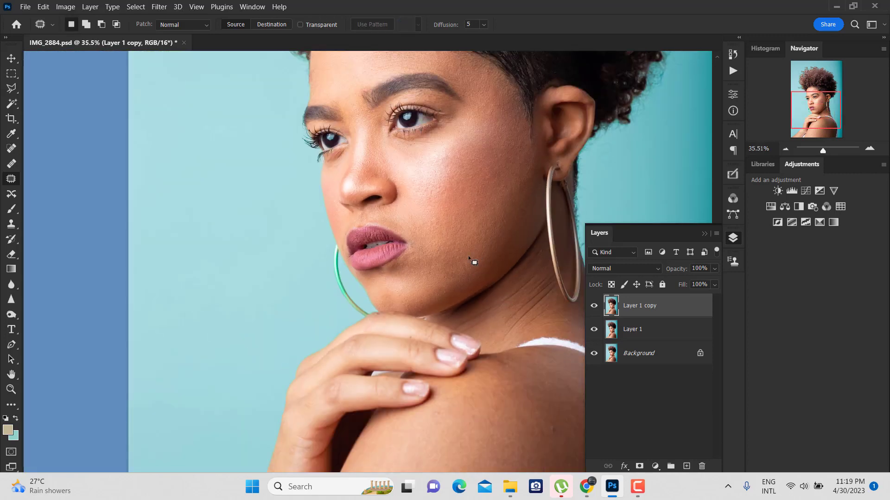
# Step: Patch the last remaining blemishes on the cheek and deselect
pyautogui.scroll(5, 471, 261)
pyautogui.moveTo(453, 268)
pyautogui.mouseDown()
pyautogui.moveTo(433, 320)
pyautogui.moveTo(492, 252)
pyautogui.mouseUp()
pyautogui.moveTo(444, 295); pyautogui.dragTo(517, 223)
pyautogui.hotkey('ctrl', 'd')
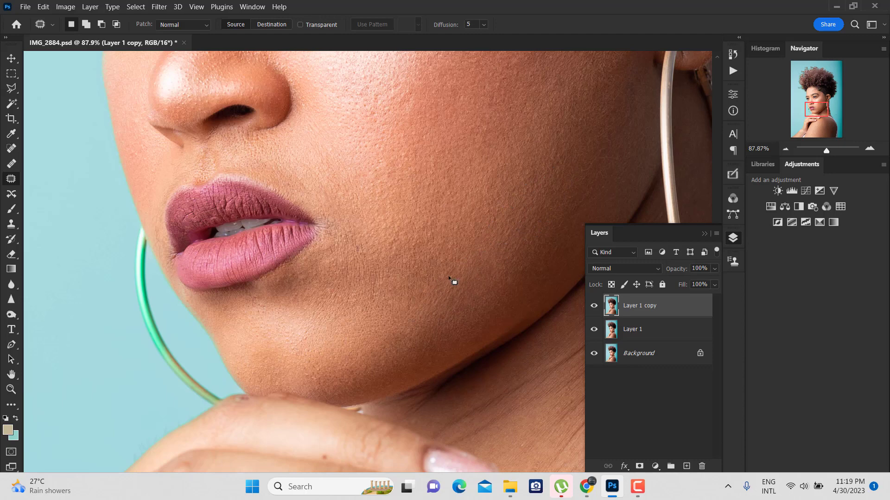
pyautogui.moveTo(437, 281); pyautogui.dragTo(495, 233)
pyautogui.hotkey('ctrl', 'd')
pyautogui.scroll(-3, 487, 236)
pyautogui.scroll(-2, 543, 254)
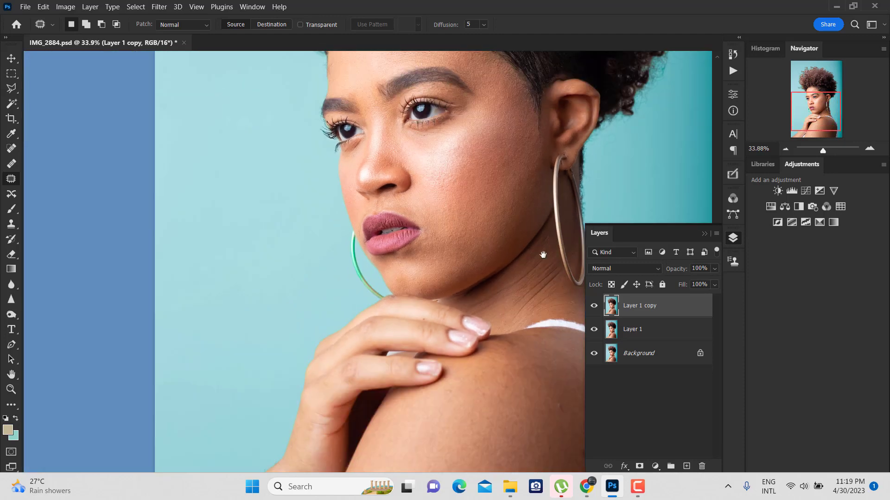
# Step: Toggle Layer 1 copy's visibility to compare the retouch against the original
pyautogui.click(598, 307)
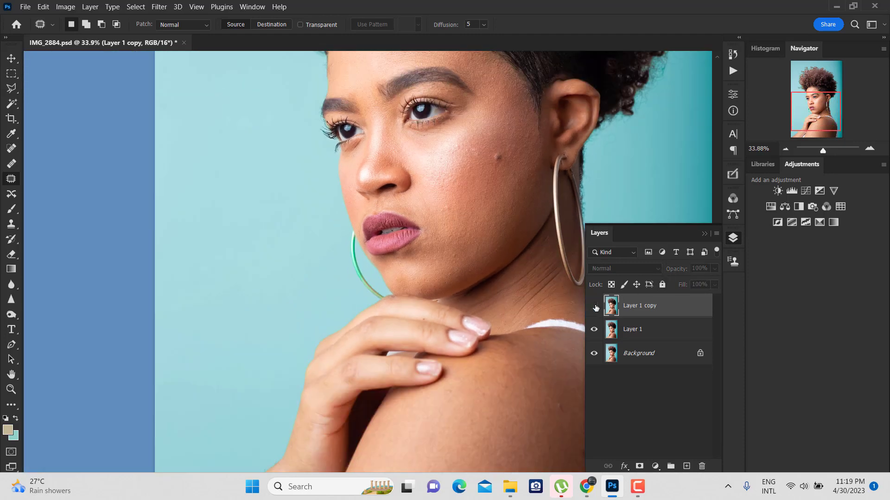
pyautogui.click(597, 307)
pyautogui.click(596, 307)
pyautogui.moveTo(565, 250); pyautogui.dragTo(558, 319)
pyautogui.scroll(2, 514, 319)
pyautogui.scroll(2, 473, 337)
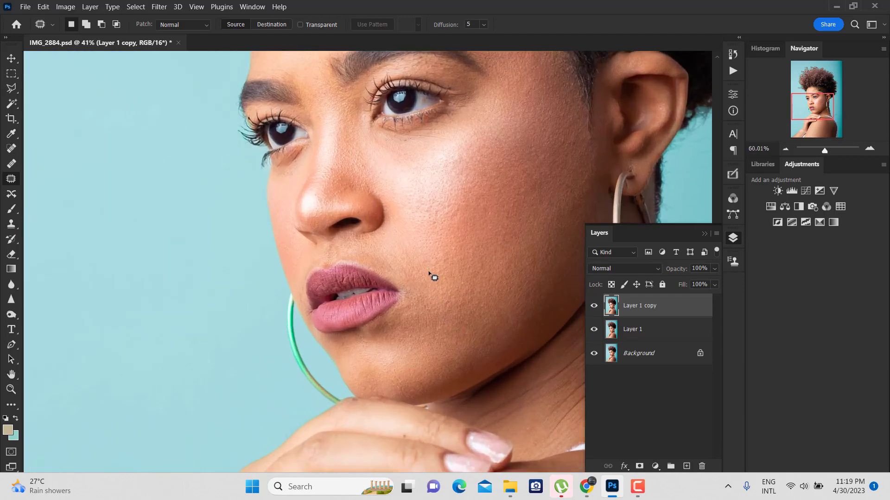
pyautogui.scroll(1, 431, 276)
pyautogui.scroll(2, 429, 342)
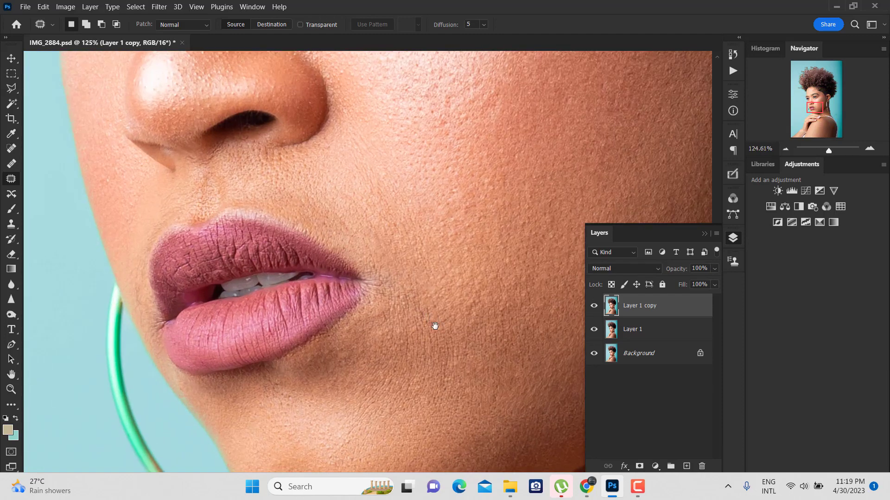
# Step: Heal the dark blemish high on the cheek with the Spot Healing Brush
pyautogui.press('j')
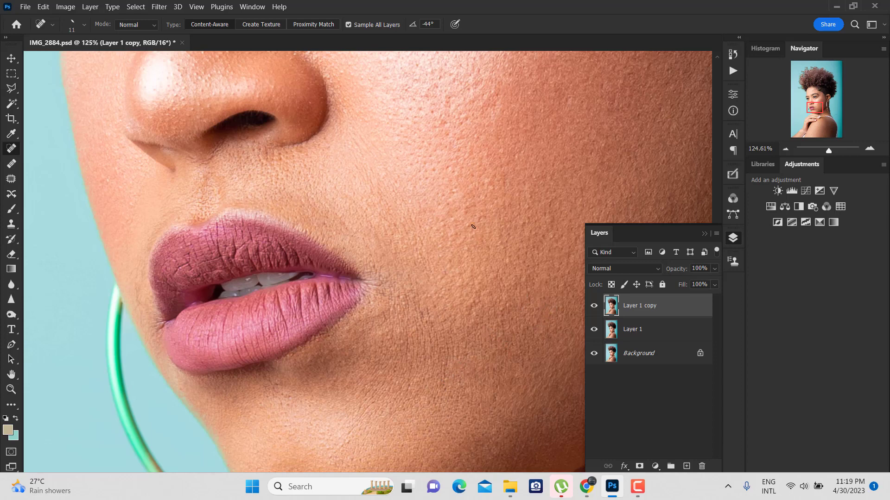
pyautogui.click(444, 215)
pyautogui.moveTo(435, 157); pyautogui.dragTo(431, 278)
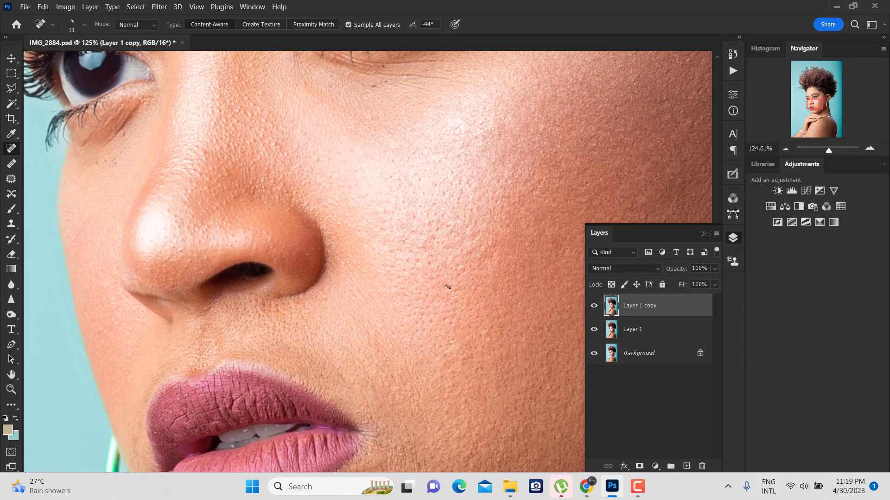
pyautogui.scroll(-5, 448, 287)
pyautogui.scroll(5, 357, 348)
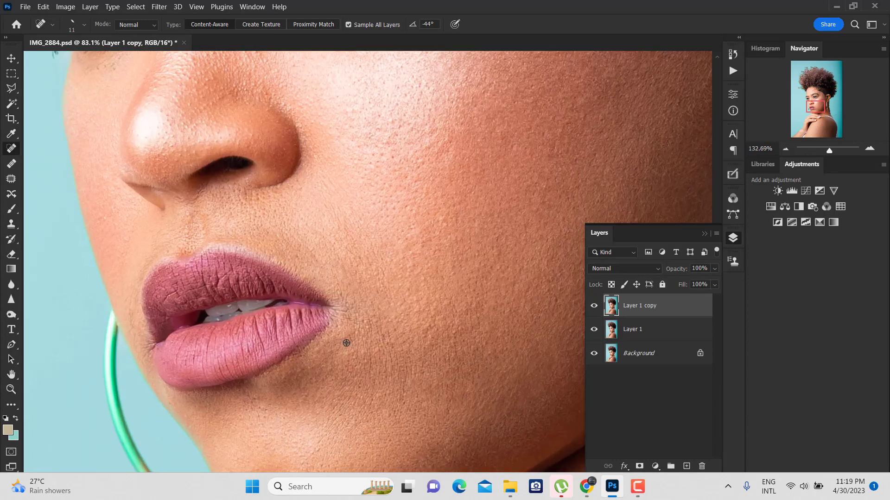
# Step: Heal the mole and dark spots around and below the lip corner
pyautogui.moveTo(353, 320)
pyautogui.mouseDown()
pyautogui.moveTo(293, 361)
pyautogui.moveTo(280, 359)
pyautogui.mouseUp()
pyautogui.moveTo(336, 342)
pyautogui.mouseDown()
pyautogui.moveTo(360, 319)
pyautogui.moveTo(339, 360)
pyautogui.mouseUp()
pyautogui.moveTo(397, 350); pyautogui.dragTo(385, 353)
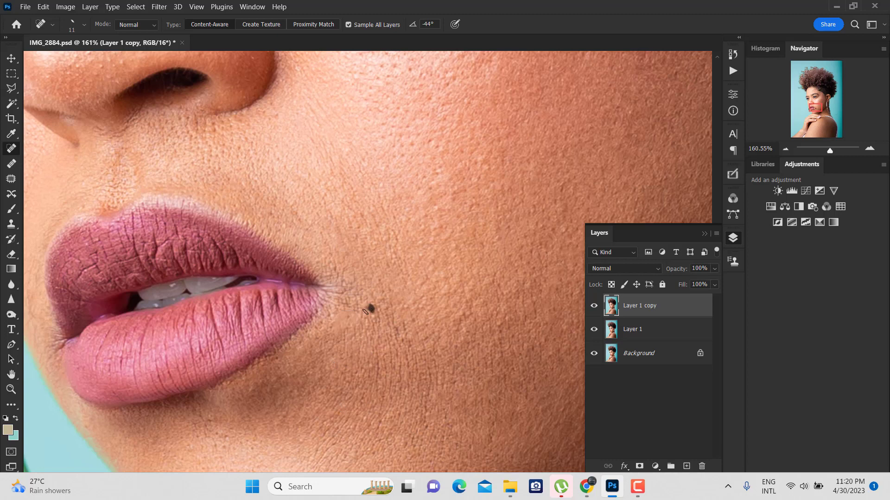
pyautogui.moveTo(321, 328); pyautogui.dragTo(305, 344)
pyautogui.moveTo(416, 302); pyautogui.dragTo(468, 314)
pyautogui.click(458, 342)
pyautogui.scroll(-3, 375, 339)
# Step: Patch the white spot on the shoulder with the Patch tool
pyautogui.scroll(-3, 376, 339)
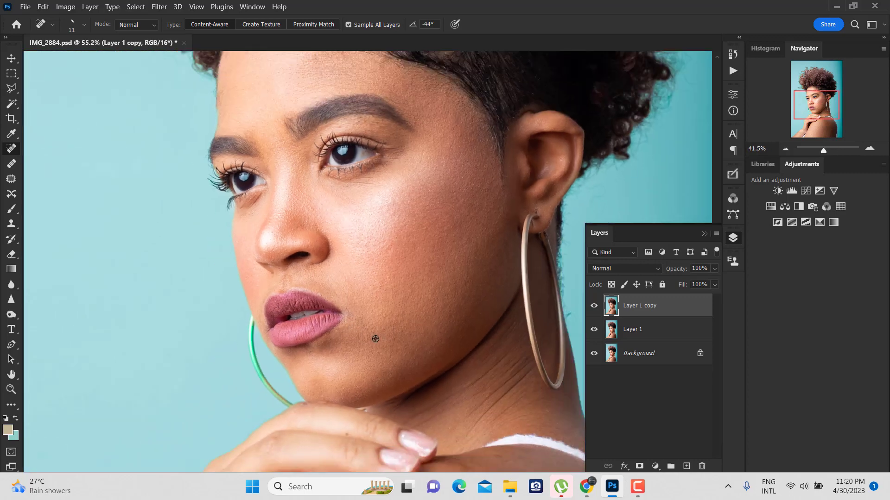
pyautogui.scroll(-1, 375, 339)
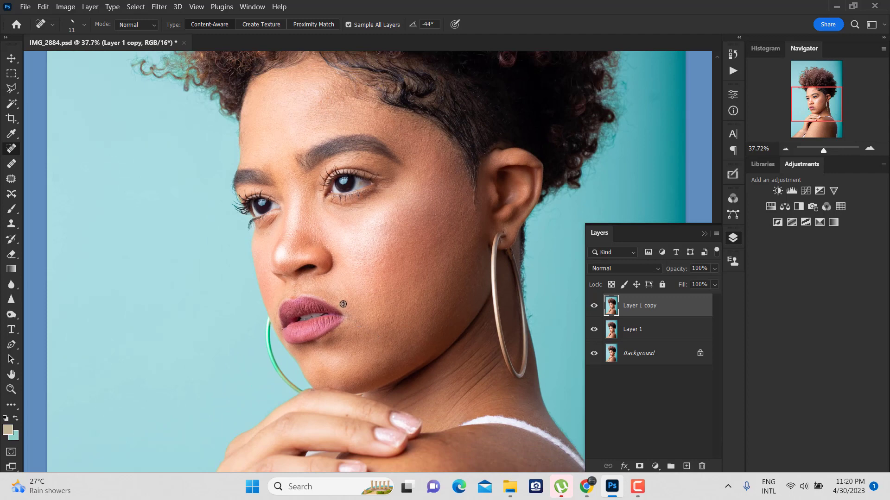
pyautogui.moveTo(421, 347); pyautogui.dragTo(399, 250)
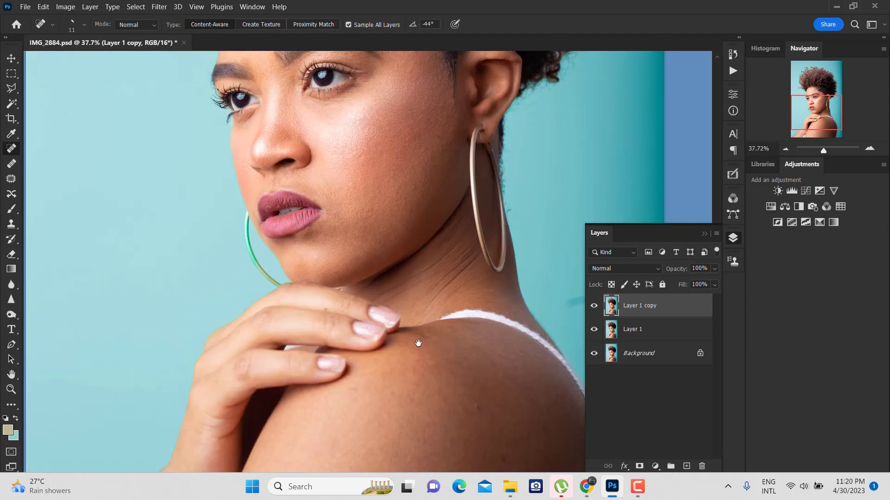
pyautogui.moveTo(419, 343); pyautogui.dragTo(417, 222)
pyautogui.scroll(1, 403, 357)
pyautogui.scroll(1, 404, 358)
pyautogui.scroll(1, 403, 357)
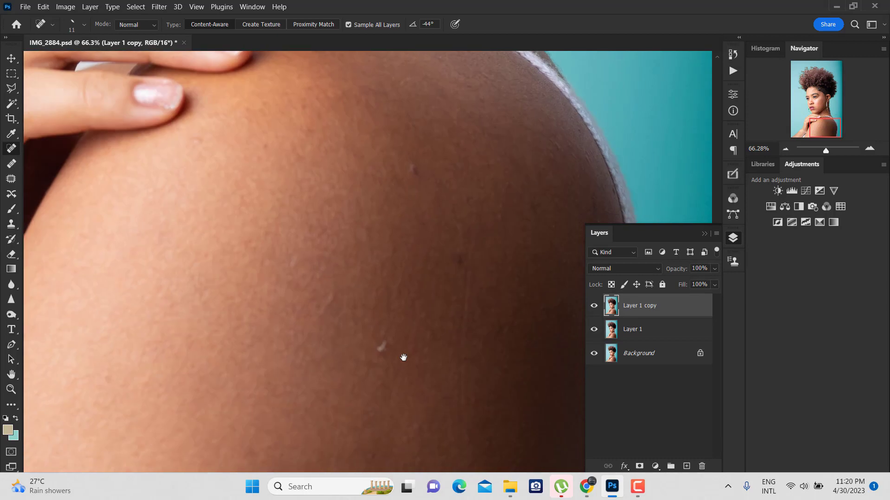
pyautogui.hotkey('shift', 'j')
pyautogui.hotkey('shift', 'j')
pyautogui.moveTo(366, 369)
pyautogui.mouseDown()
pyautogui.moveTo(389, 360)
pyautogui.moveTo(369, 402)
pyautogui.moveTo(373, 385)
pyautogui.mouseUp()
pyautogui.hotkey('ctrl', 'd')
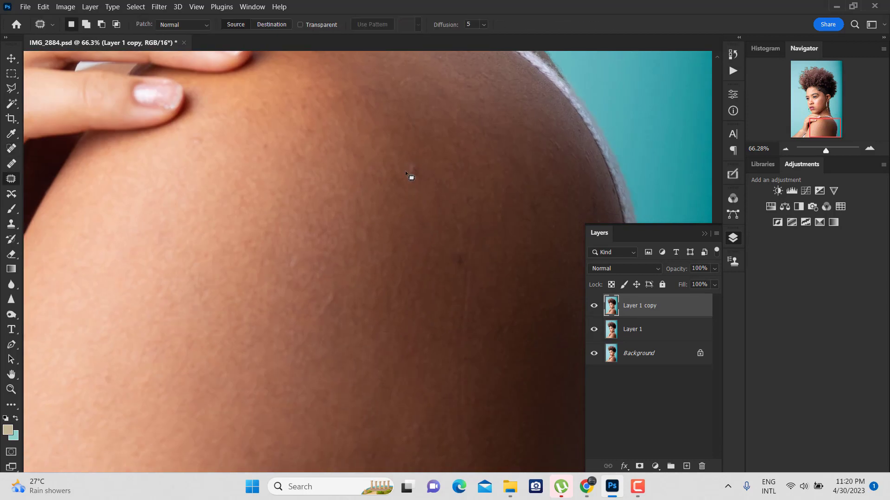
# Step: Patch three more shoulder blemishes with clean skin nearby
pyautogui.moveTo(419, 167); pyautogui.dragTo(423, 161)
pyautogui.moveTo(421, 179); pyautogui.dragTo(423, 196)
pyautogui.hotkey('ctrl', 'd')
pyautogui.moveTo(465, 260); pyautogui.dragTo(454, 247)
pyautogui.hotkey('ctrl', 'd')
pyautogui.moveTo(453, 378)
pyautogui.mouseDown()
pyautogui.moveTo(477, 248)
pyautogui.moveTo(465, 317)
pyautogui.moveTo(448, 311)
pyautogui.mouseUp()
pyautogui.hotkey('ctrl', 'd')
# Step: Patch the blemishes higher on the shoulder below the fingers
pyautogui.moveTo(329, 296); pyautogui.dragTo(417, 369)
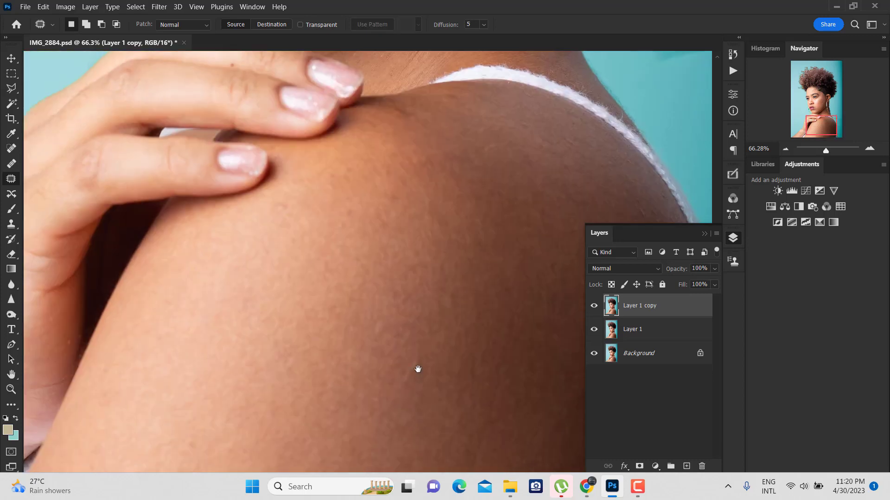
pyautogui.moveTo(369, 244); pyautogui.dragTo(399, 183)
pyautogui.moveTo(441, 205); pyautogui.dragTo(433, 195)
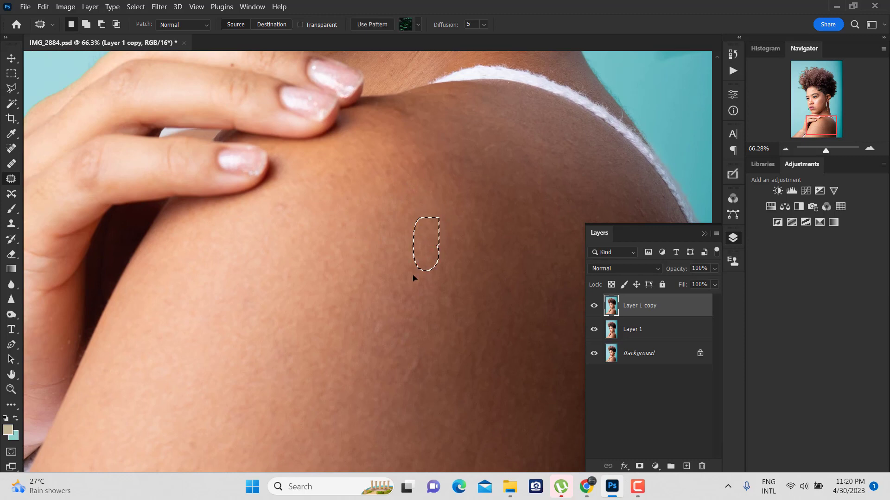
pyautogui.click(413, 275)
pyautogui.moveTo(408, 361); pyautogui.dragTo(418, 320)
pyautogui.click(398, 322)
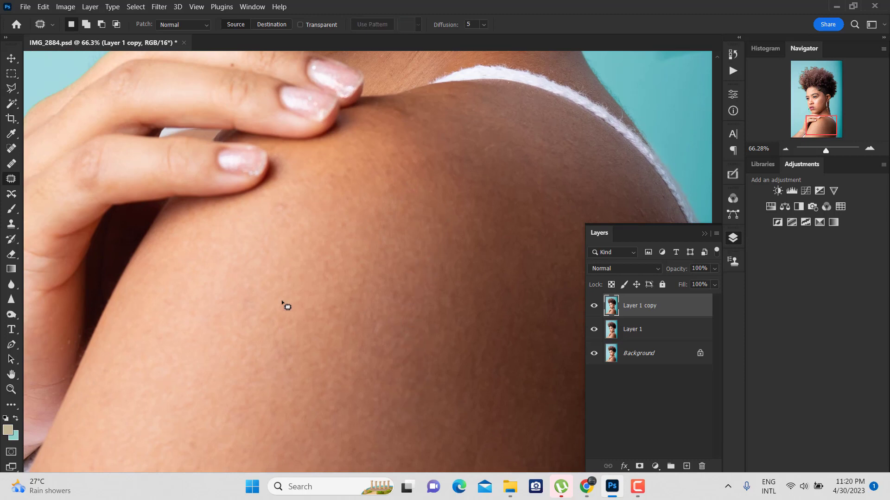
# Step: Patch the final spots near the fingers using skin from below and above
pyautogui.moveTo(285, 305); pyautogui.dragTo(293, 328)
pyautogui.moveTo(290, 197); pyautogui.dragTo(278, 370)
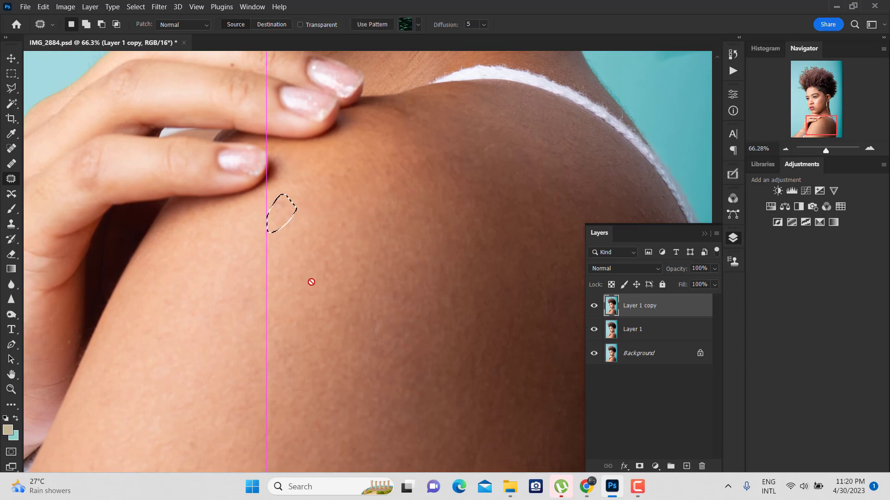
pyautogui.click(369, 304)
pyautogui.moveTo(401, 327); pyautogui.dragTo(397, 254)
pyautogui.click(389, 250)
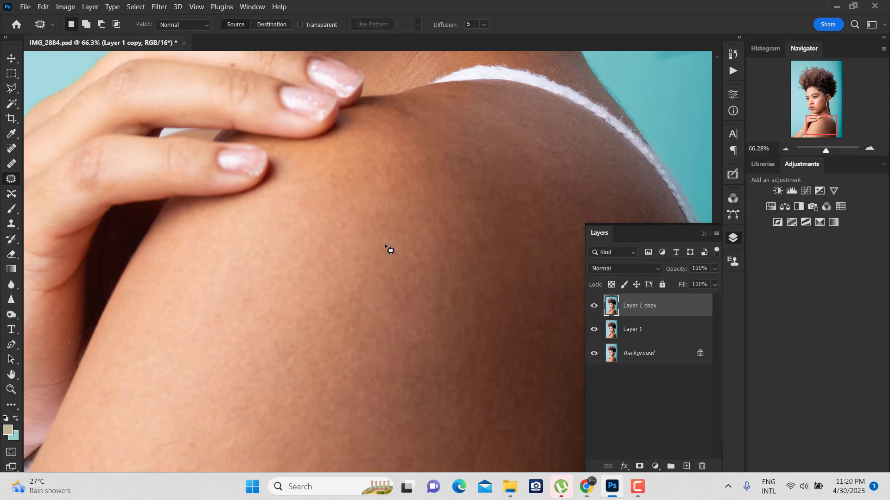
pyautogui.scroll(-3, 373, 254)
pyautogui.scroll(-2, 430, 292)
pyautogui.moveTo(430, 292); pyautogui.dragTo(473, 333)
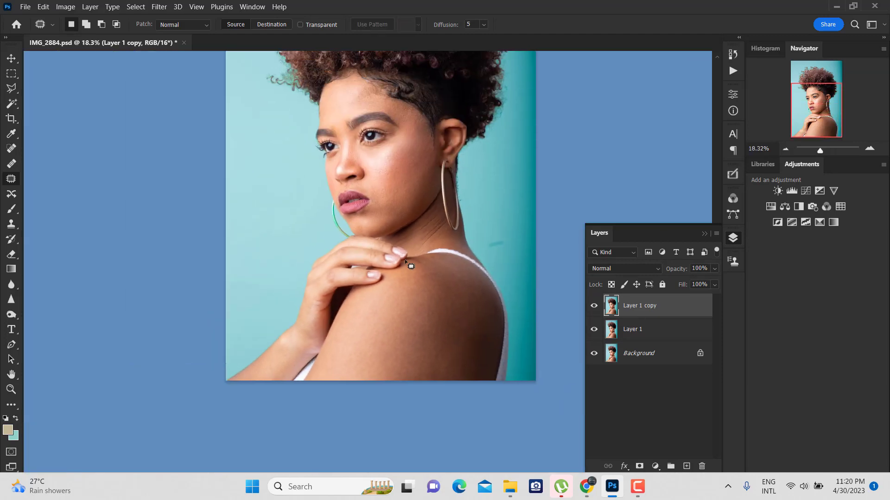
# Step: Try patching a small spot on the forehead
pyautogui.scroll(3, 336, 119)
pyautogui.scroll(2, 336, 120)
pyautogui.scroll(5, 341, 369)
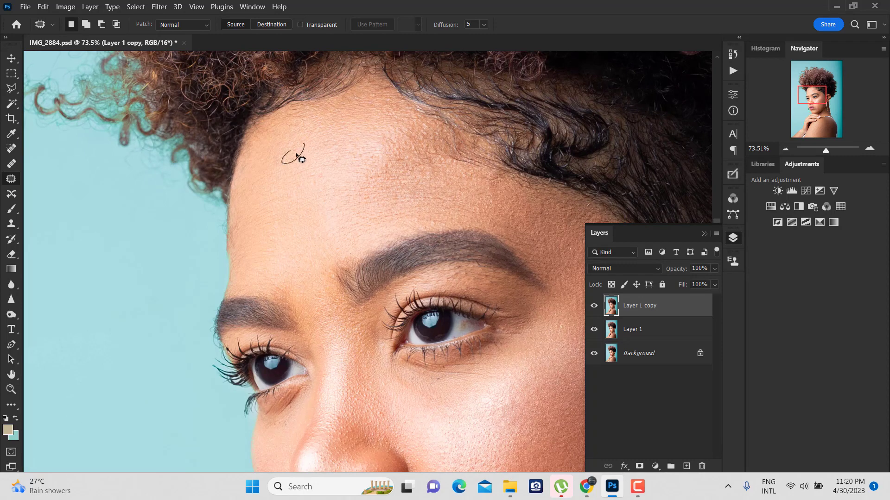
pyautogui.moveTo(297, 154); pyautogui.dragTo(300, 171)
pyautogui.scroll(-1, 303, 176)
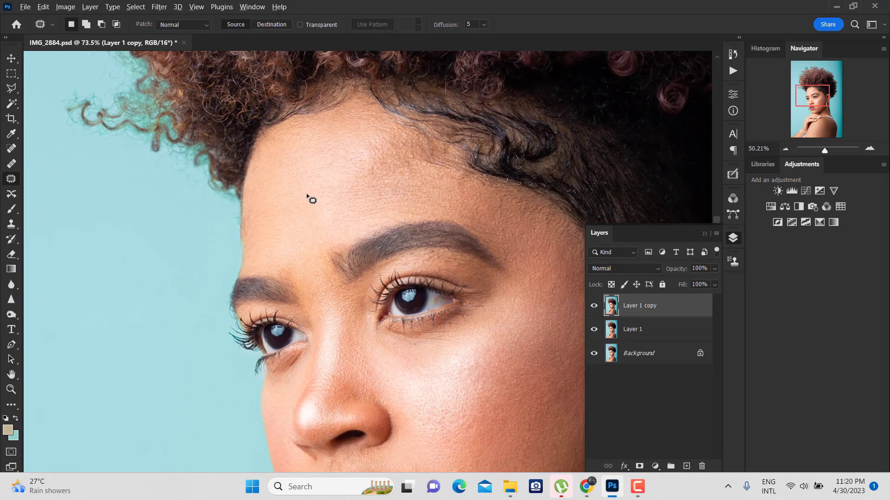
pyautogui.scroll(-2, 308, 198)
pyautogui.hscroll(-2, 407, 297)
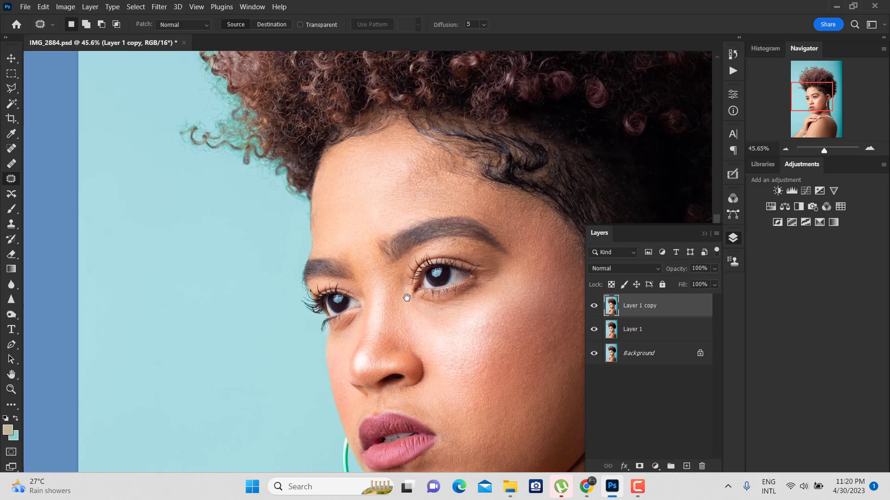
# Step: Select Layer 1 with Layer 1 copy and merge them with Ctrl+E
pyautogui.keyDown('shift'); pyautogui.click(630, 333); pyautogui.keyUp('shift')
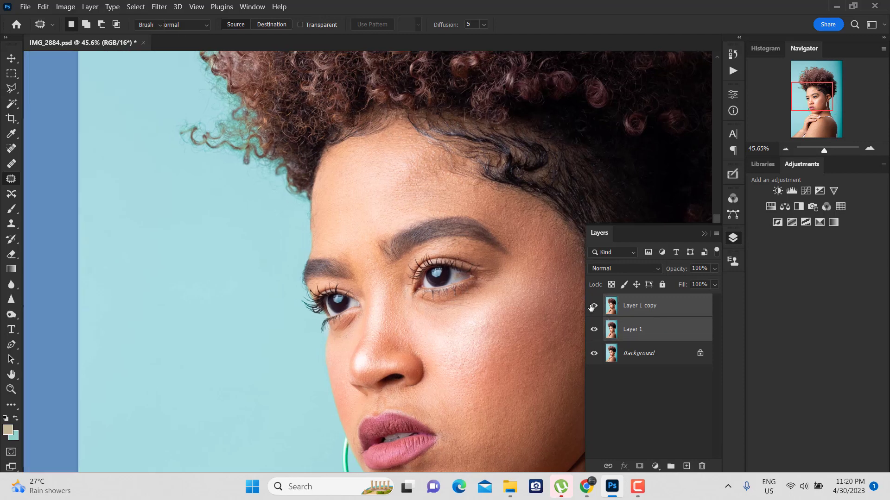
pyautogui.press('e')
pyautogui.hotkey('ctrl', 'e')
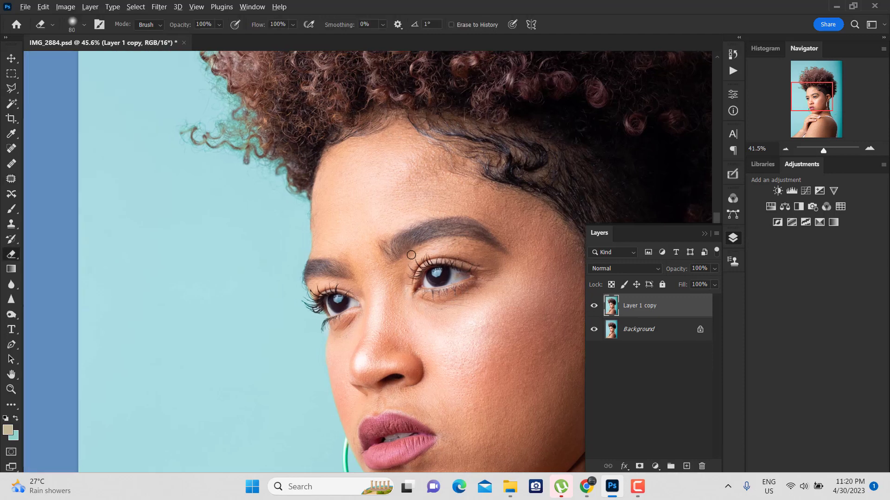
pyautogui.scroll(-2, 467, 342)
pyautogui.moveTo(467, 341); pyautogui.dragTo(373, 302)
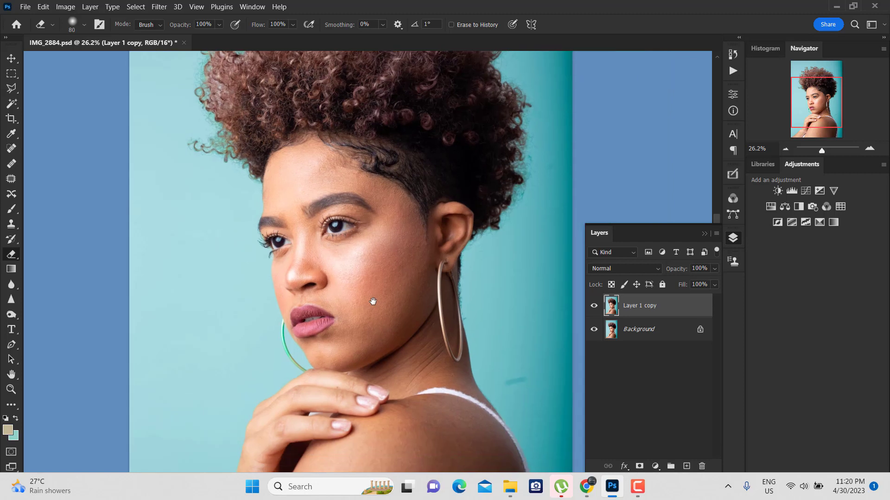
# Step: Add the Anti-Highlights group from Ultimate Retouch and return to the Layers panel
pyautogui.click(732, 174)
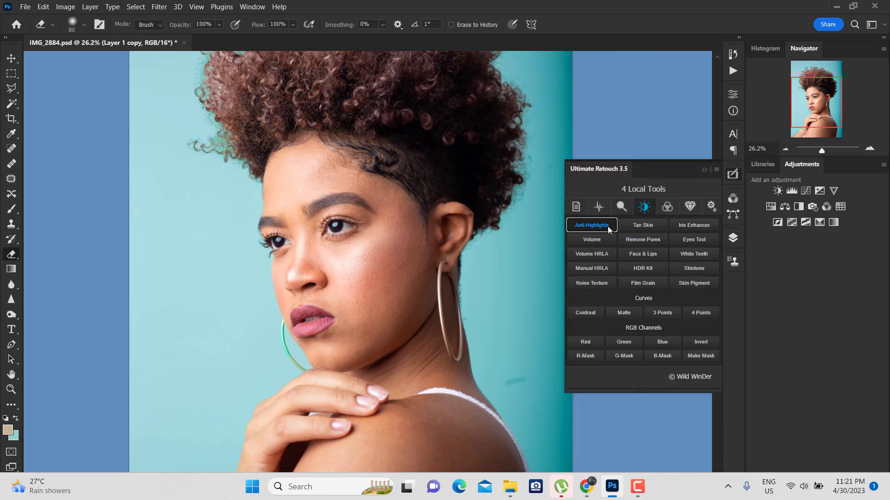
pyautogui.click(609, 229)
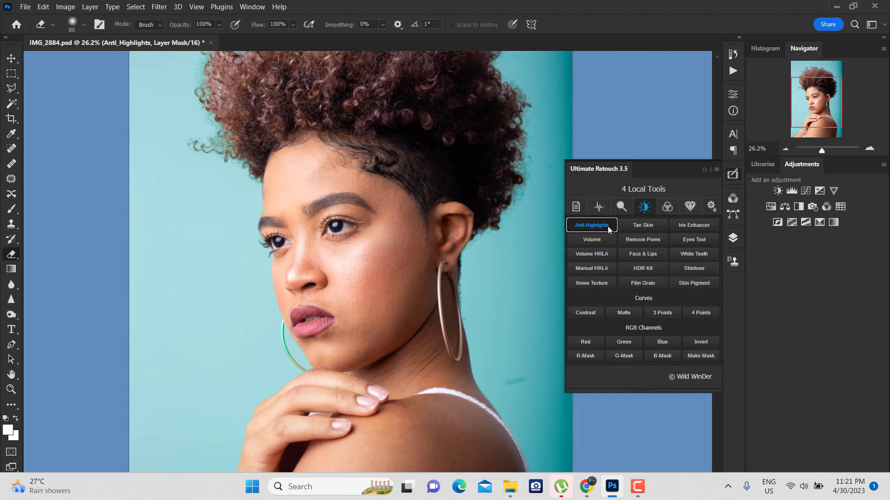
pyautogui.click(704, 170)
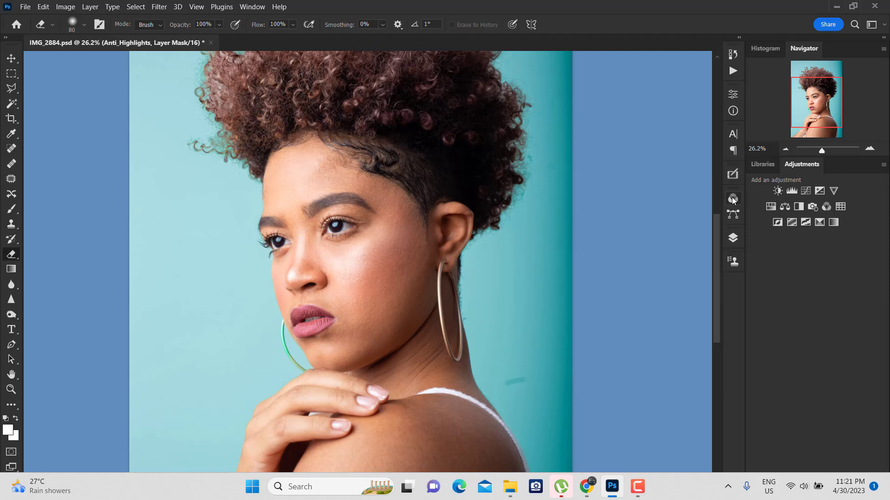
pyautogui.click(733, 238)
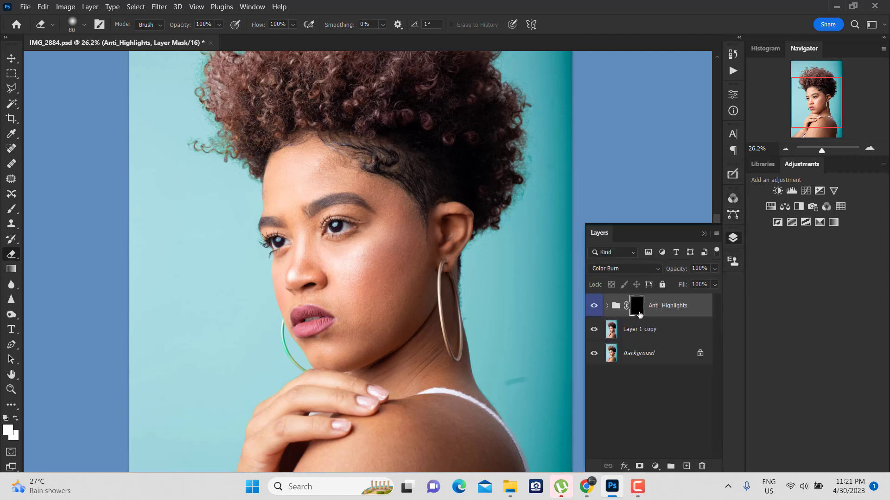
# Step: Select the Brush tool and reduce its size for painting the cheek
pyautogui.press('b')
pyautogui.scroll(3, 363, 238)
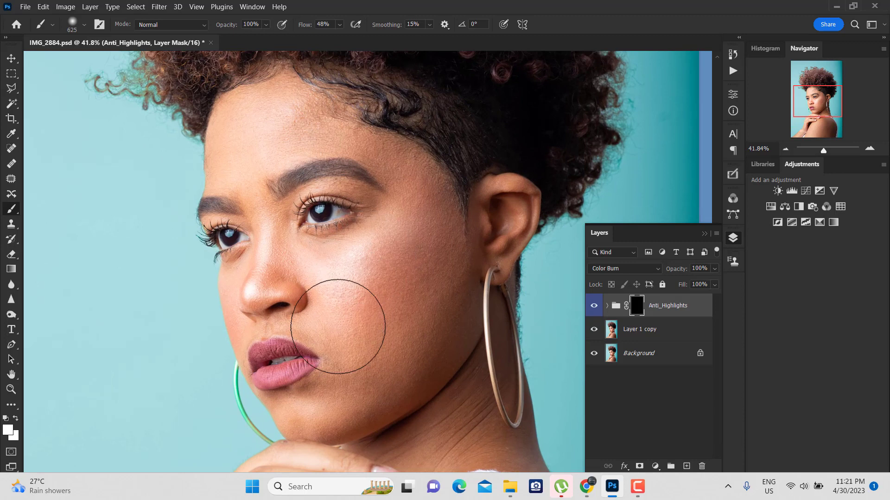
pyautogui.scroll(3, 412, 232)
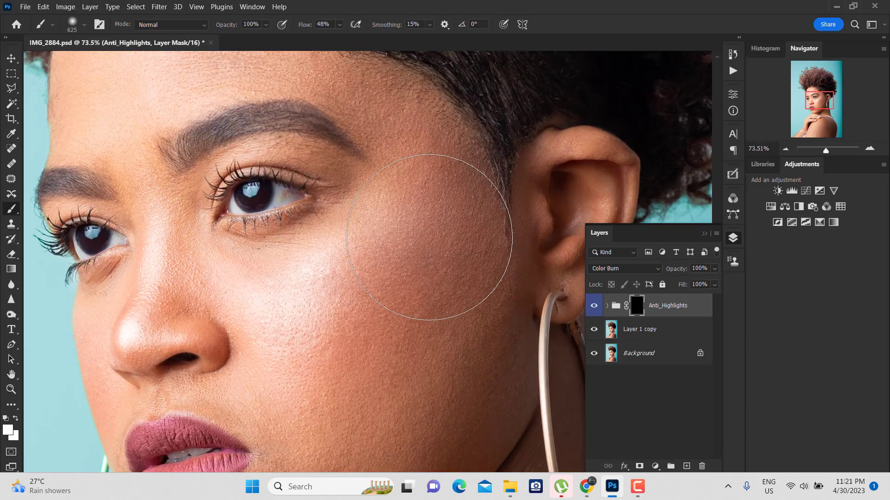
pyautogui.press('[')
pyautogui.press('[')
pyautogui.press('[')
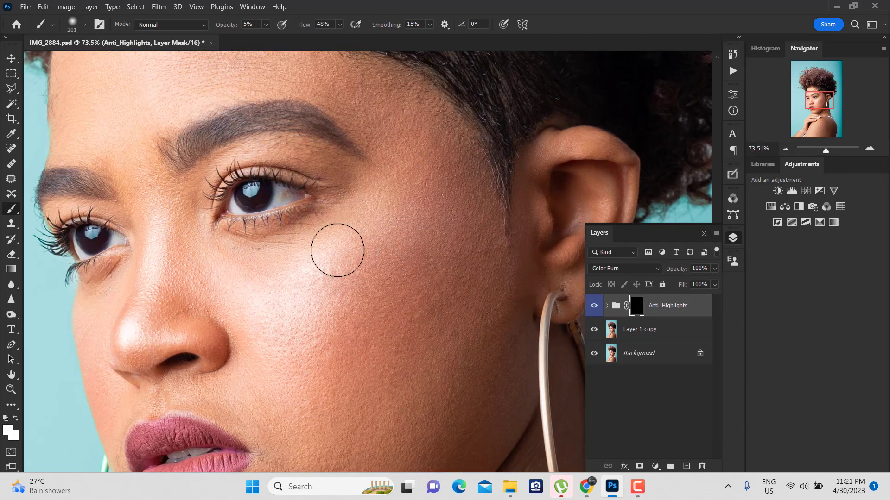
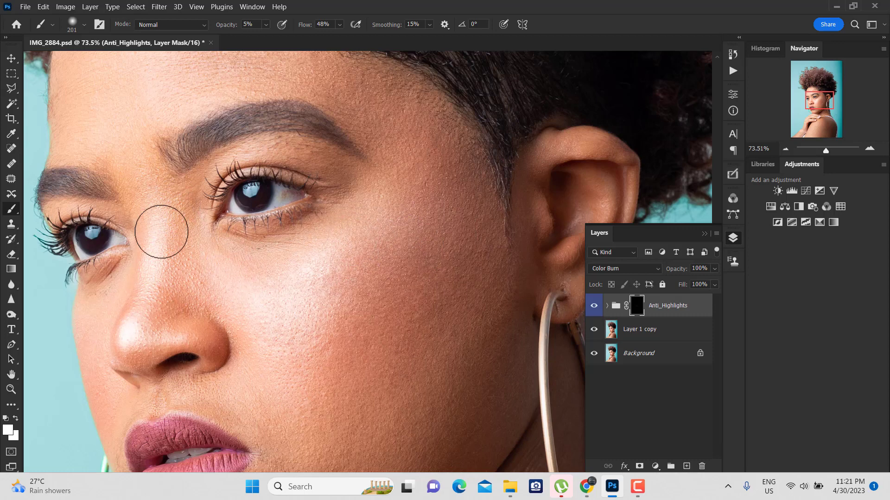
# Step: Set brush opacity to 20%, compare the Anti_Highlights group on and off, then lower its opacity to 65%
pyautogui.press('2')
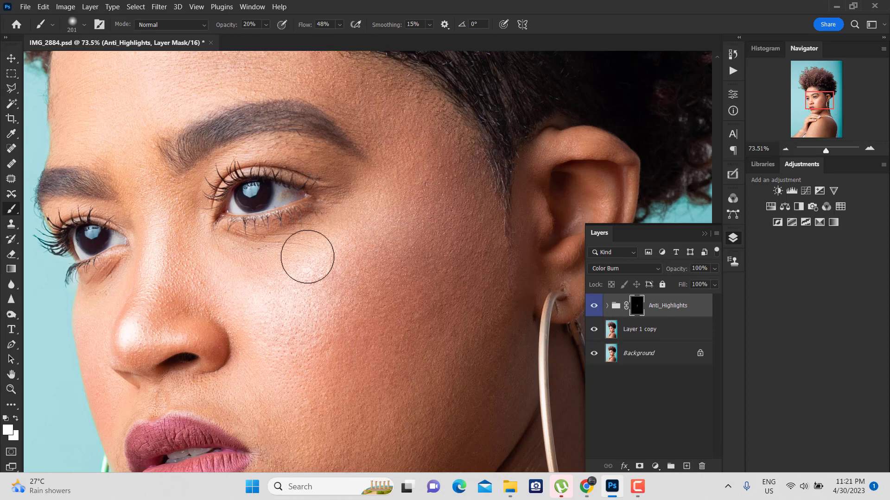
pyautogui.scroll(-3, 427, 255)
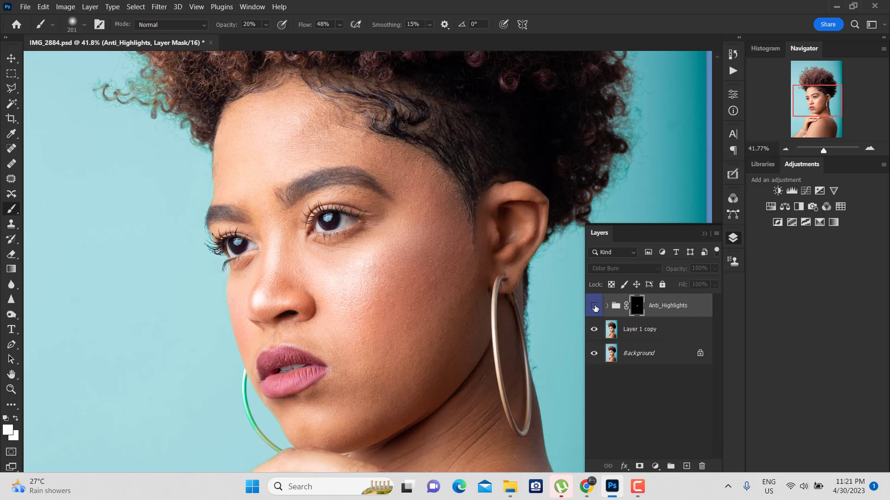
pyautogui.click(594, 306)
pyautogui.click(594, 306)
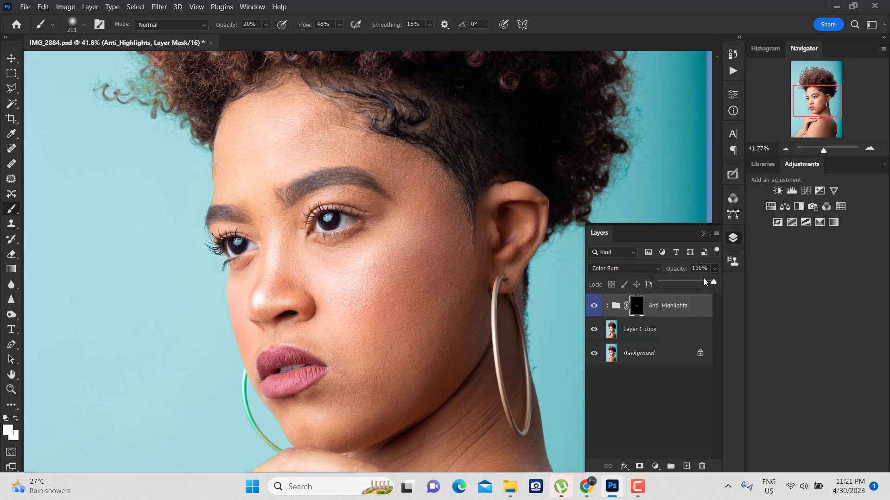
pyautogui.moveTo(704, 281); pyautogui.dragTo(696, 284)
# Step: Merge Layer 1 copy into Anti_Highlights and start Ultimate Retouch's 2 F-S Gaussian frequency separation
pyautogui.keyDown('shift'); pyautogui.click(670, 328); pyautogui.keyUp('shift')
pyautogui.hotkey('ctrl', 'e')
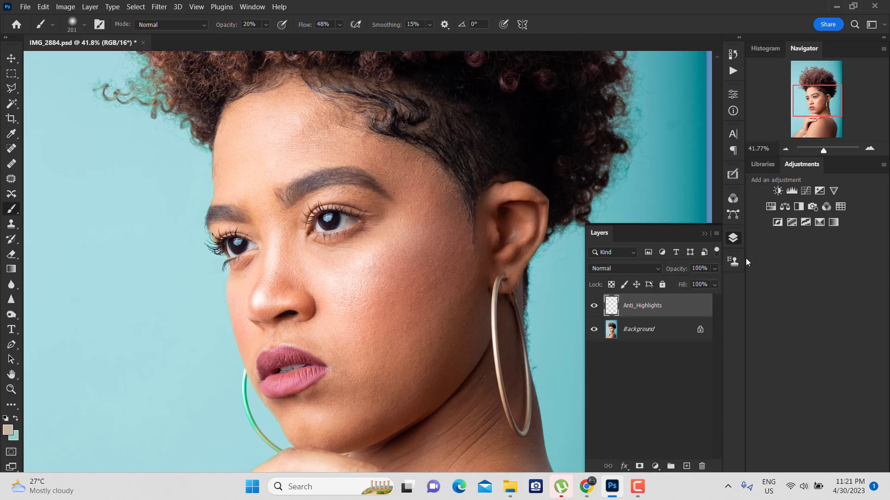
pyautogui.click(733, 175)
pyautogui.click(599, 206)
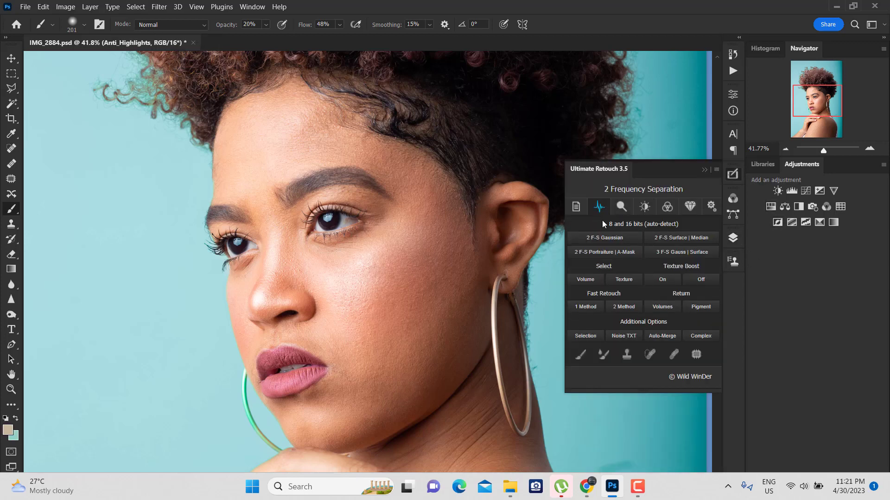
pyautogui.click(603, 238)
pyautogui.write('4')
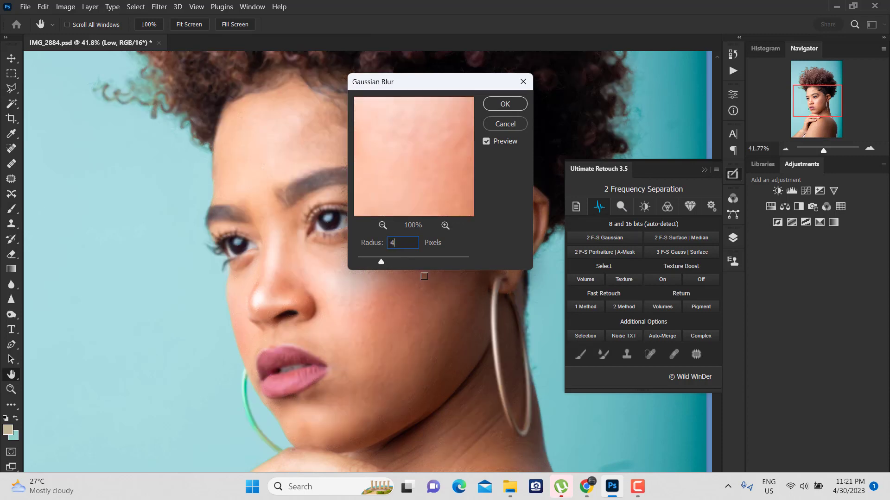
# Step: Set the Gaussian Blur radius to 4.8 pixels, preview it, and confirm
pyautogui.hscroll(5, 258, 331)
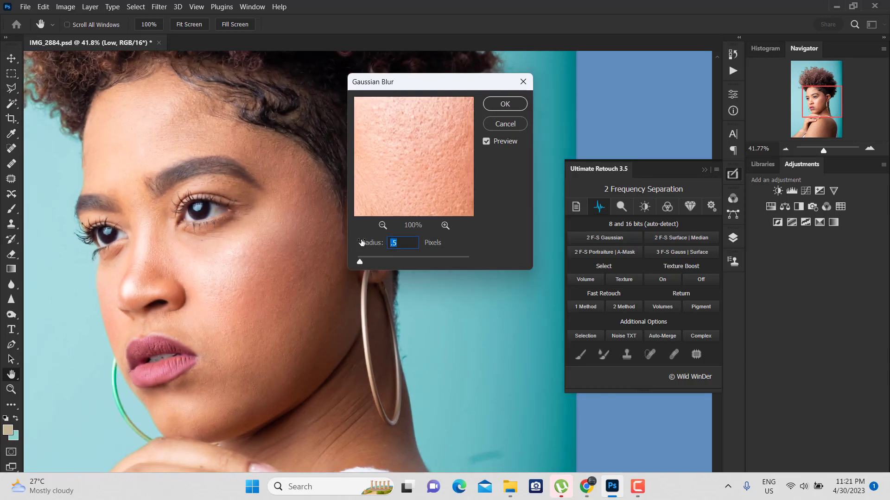
pyautogui.write('.')
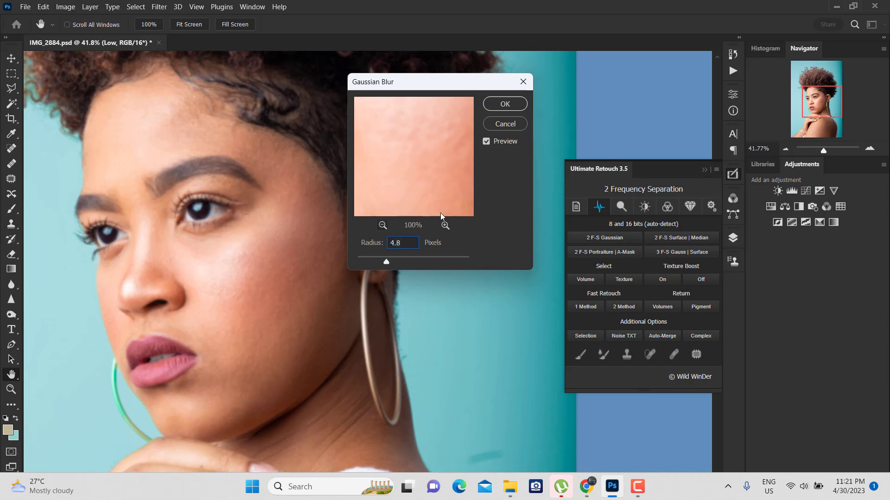
pyautogui.click(492, 142)
pyautogui.click(515, 103)
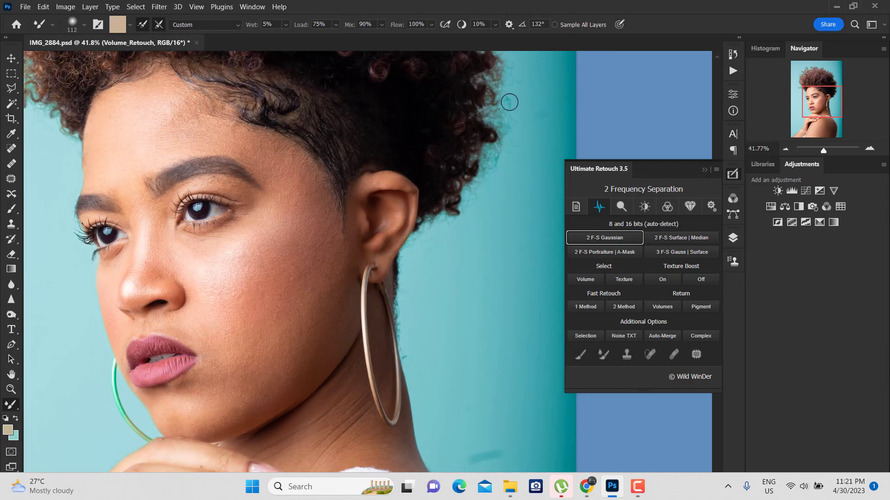
# Step: Collapse the retouch panel, show the layers list, and size the mixer brush to 96 pixels
pyautogui.click(704, 170)
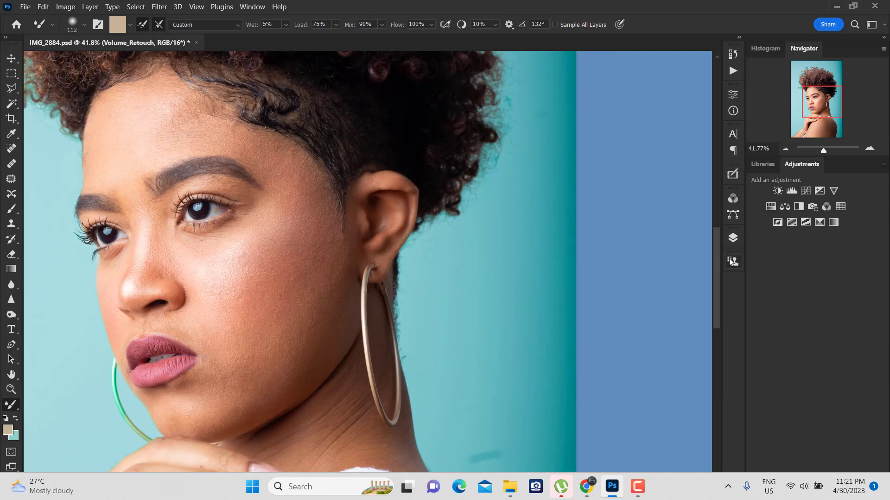
pyautogui.click(733, 238)
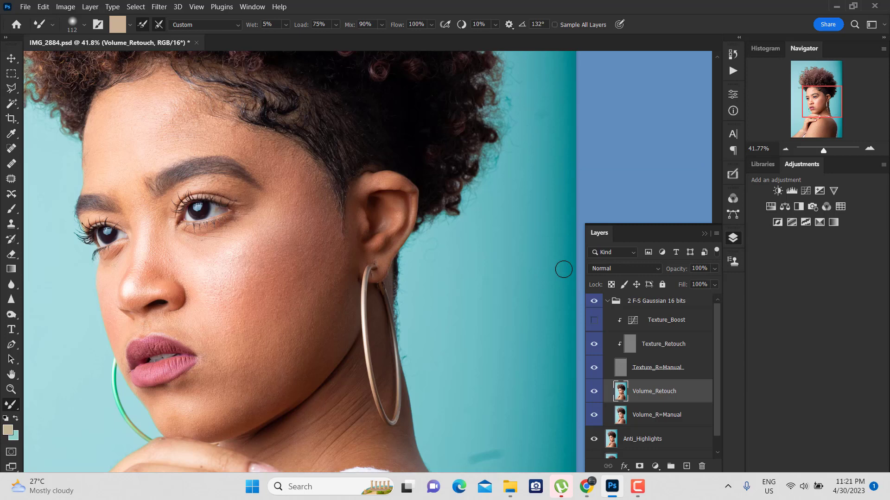
pyautogui.scroll(2, 520, 269)
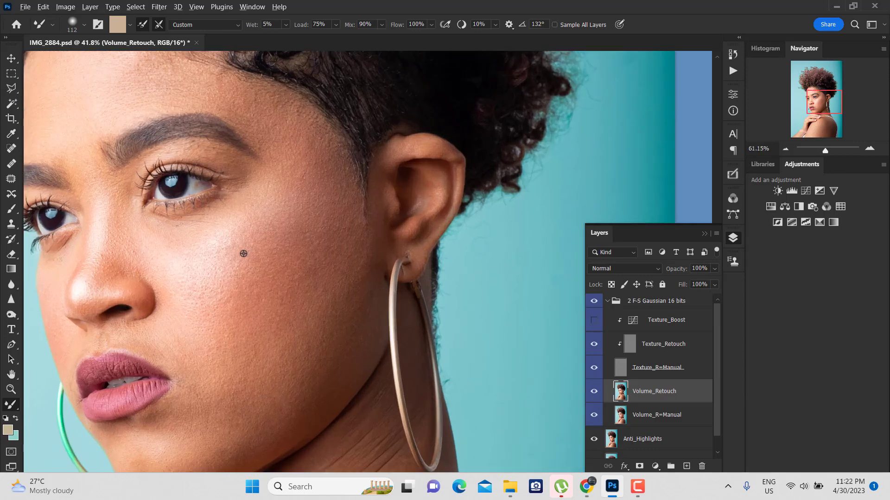
pyautogui.scroll(2, 520, 270)
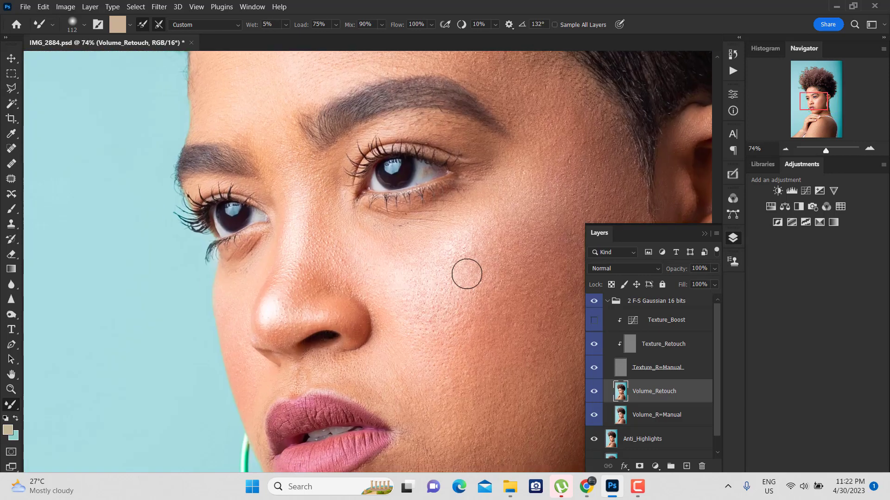
pyautogui.moveTo(466, 274); pyautogui.dragTo(471, 273)
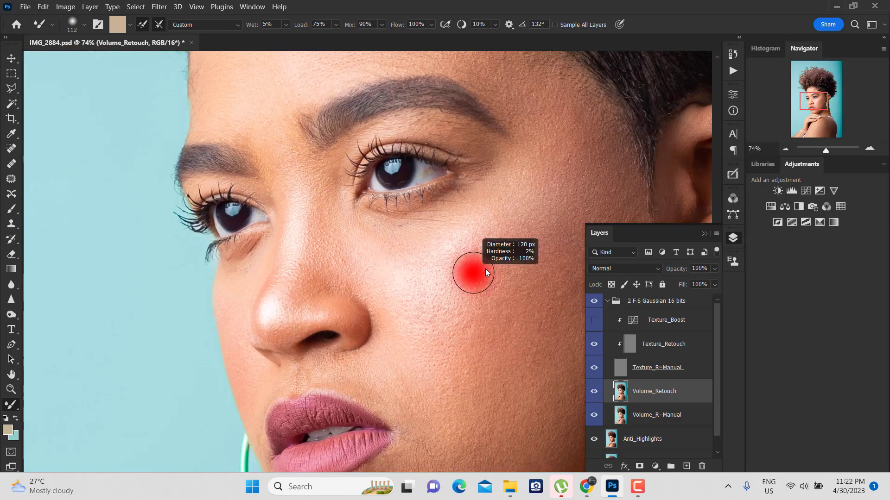
pyautogui.moveTo(307, 226); pyautogui.dragTo(290, 226)
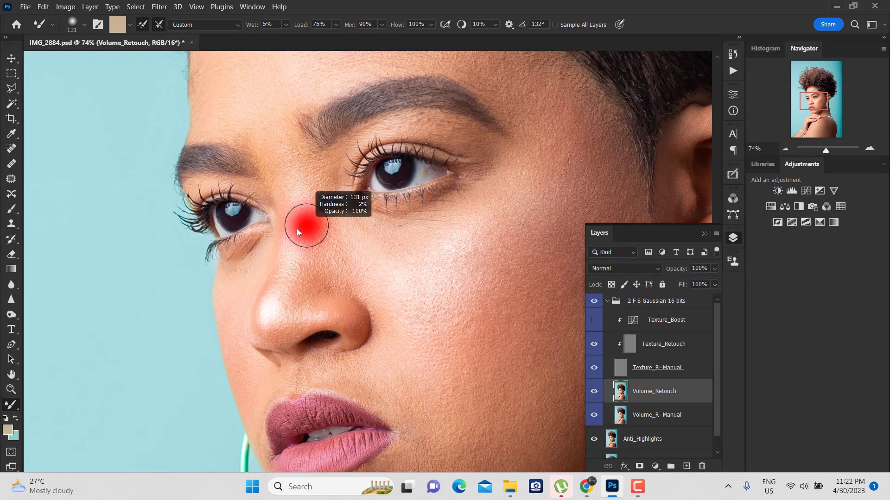
# Step: Sample and blend skin tones along the nose bridge and the cheek beside the nose
pyautogui.keyDown('alt'); pyautogui.click(293, 260); pyautogui.keyUp('alt')
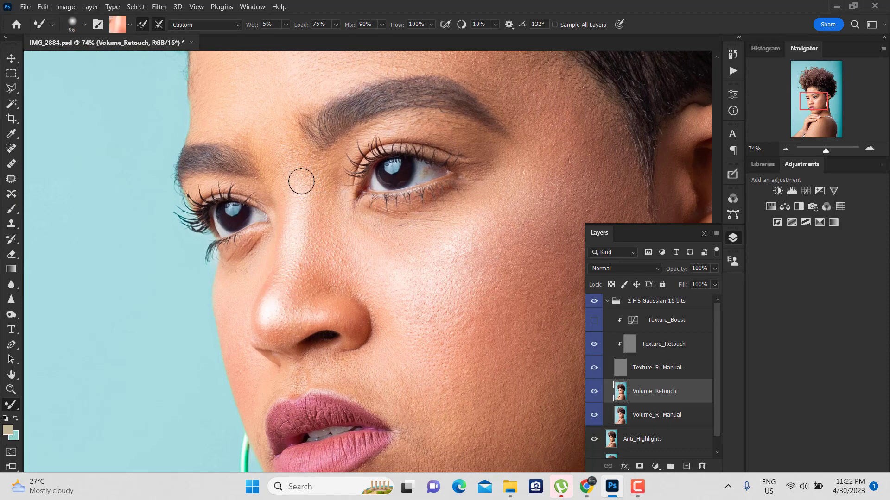
pyautogui.moveTo(301, 181); pyautogui.dragTo(302, 238)
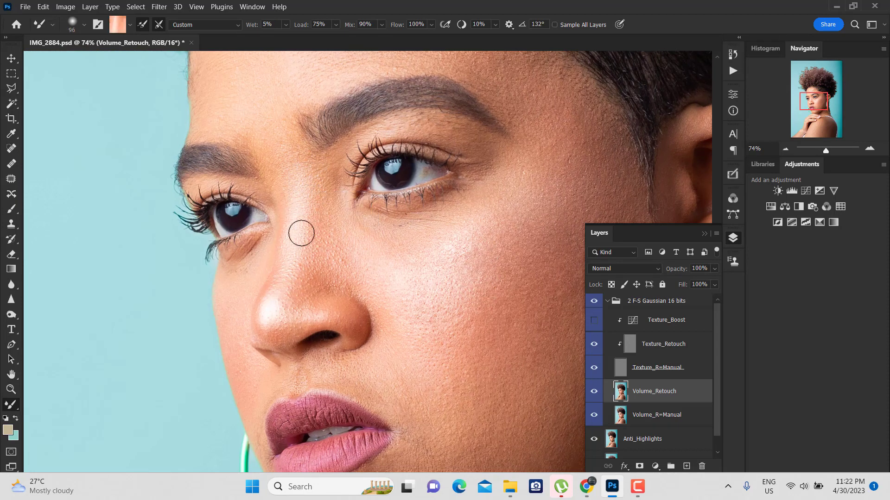
pyautogui.keyDown('alt'); pyautogui.click(299, 284); pyautogui.keyUp('alt')
pyautogui.moveTo(320, 272)
pyautogui.mouseDown()
pyautogui.moveTo(376, 312)
pyautogui.moveTo(384, 283)
pyautogui.moveTo(408, 284)
pyautogui.mouseUp()
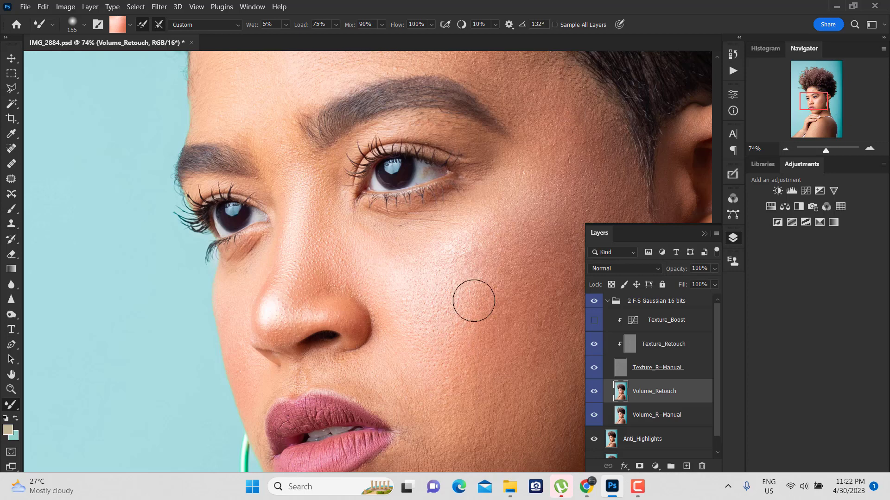
pyautogui.keyDown('alt'); pyautogui.click(486, 264); pyautogui.keyUp('alt')
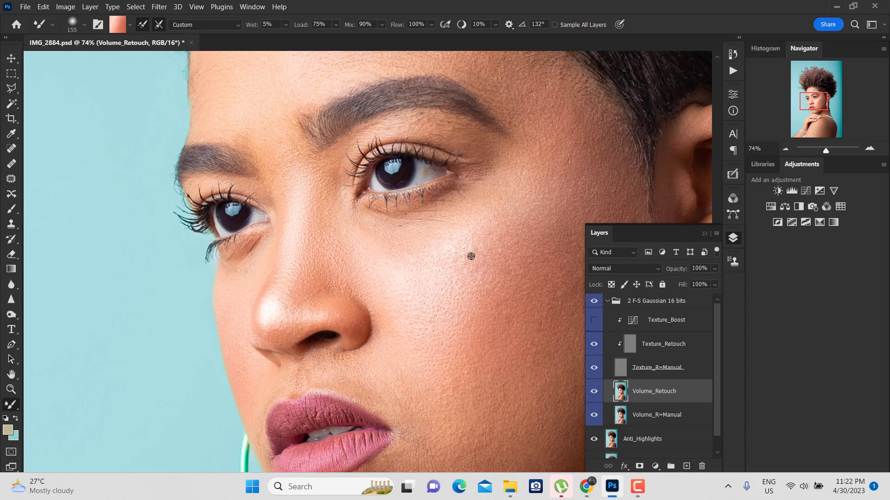
pyautogui.moveTo(497, 217); pyautogui.dragTo(513, 213)
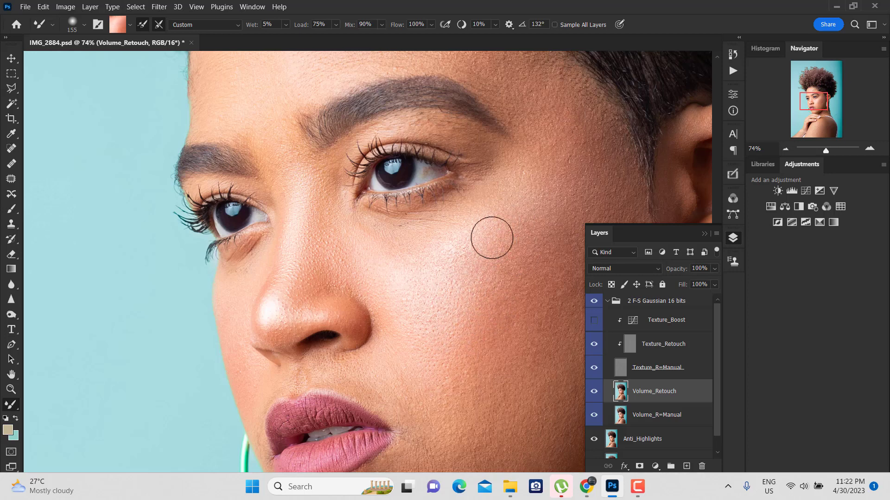
pyautogui.keyDown('alt'); pyautogui.click(490, 295); pyautogui.keyUp('alt')
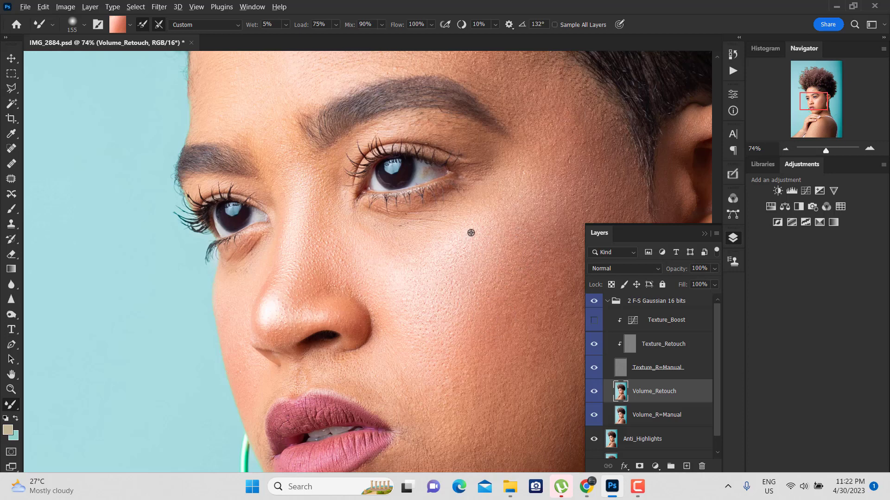
pyautogui.keyDown('alt'); pyautogui.click(522, 206); pyautogui.keyUp('alt')
# Step: Enlarge the mixer brush to 235 pixels and blend tones across the temple and cheek
pyautogui.moveTo(517, 269); pyautogui.dragTo(385, 256)
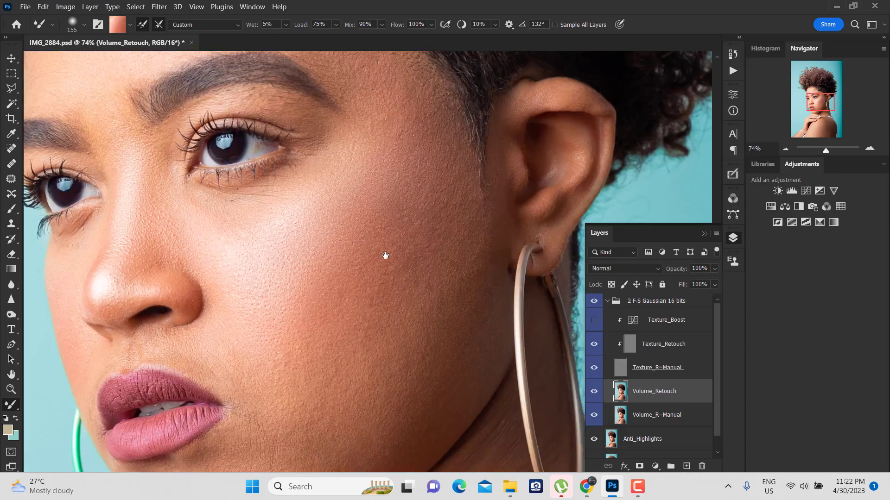
pyautogui.keyDown('alt'); pyautogui.click(346, 270); pyautogui.keyUp('alt')
pyautogui.keyDown('alt'); pyautogui.click(428, 185); pyautogui.keyUp('alt')
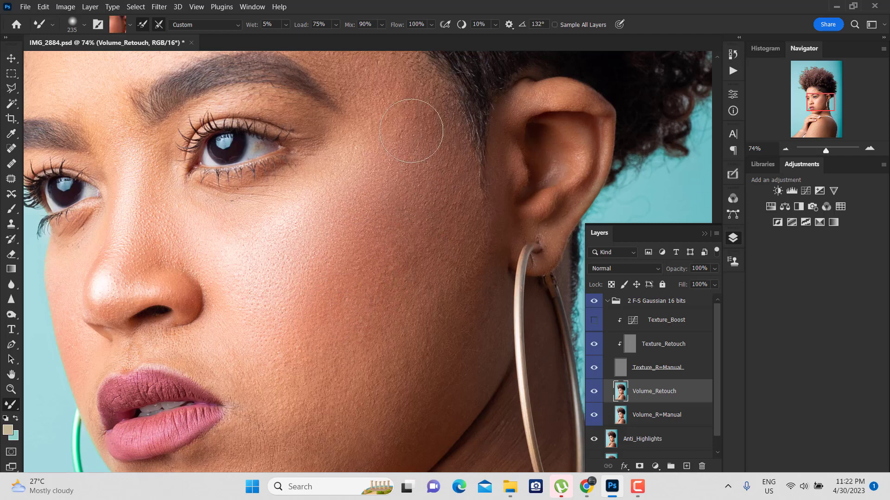
pyautogui.keyDown('alt'); pyautogui.click(391, 145); pyautogui.keyUp('alt')
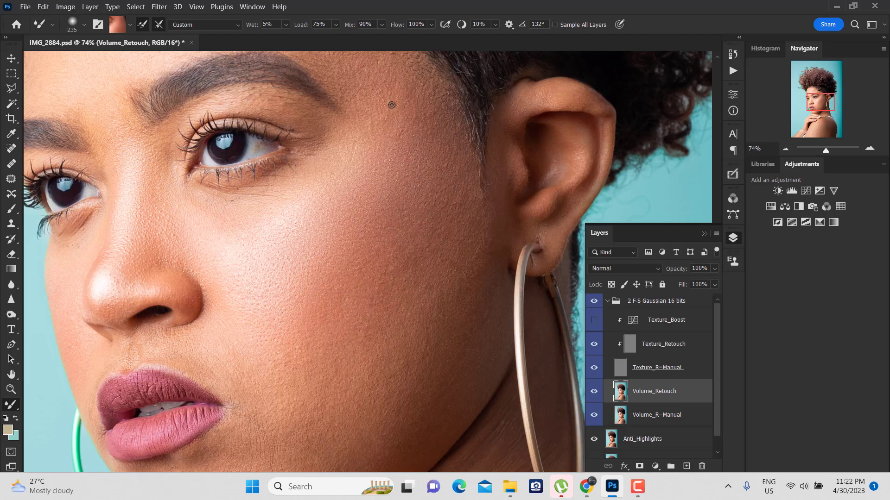
pyautogui.keyDown('alt'); pyautogui.click(440, 263); pyautogui.keyUp('alt')
pyautogui.moveTo(423, 201); pyautogui.dragTo(393, 123)
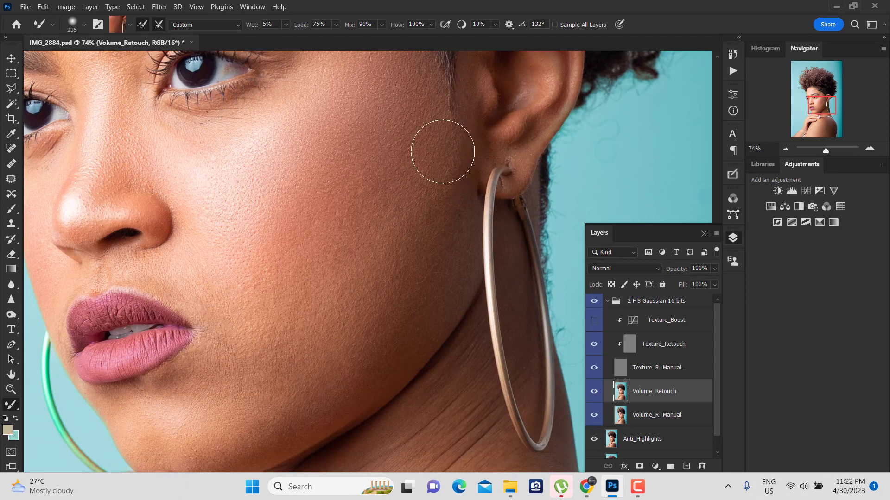
pyautogui.keyDown('alt'); pyautogui.click(353, 268); pyautogui.keyUp('alt')
pyautogui.keyDown('alt'); pyautogui.click(364, 231); pyautogui.keyUp('alt')
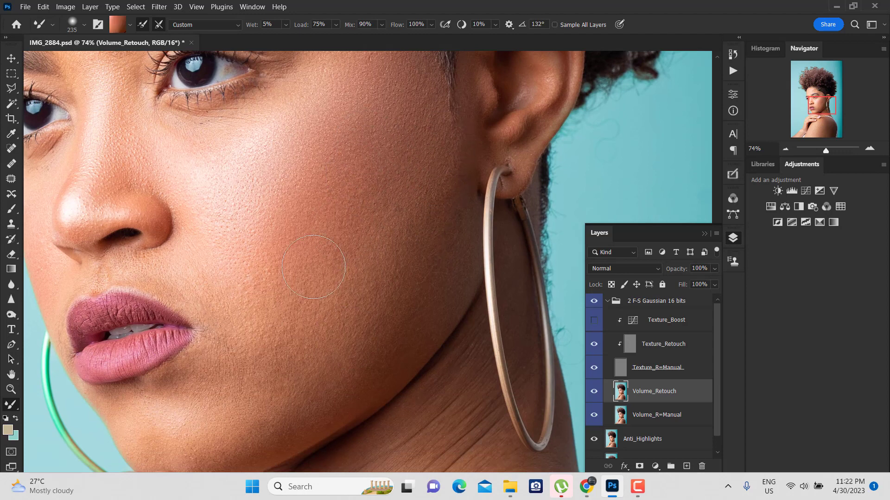
pyautogui.keyDown('alt'); pyautogui.click(366, 168); pyautogui.keyUp('alt')
pyautogui.keyDown('alt'); pyautogui.click(245, 293); pyautogui.keyUp('alt')
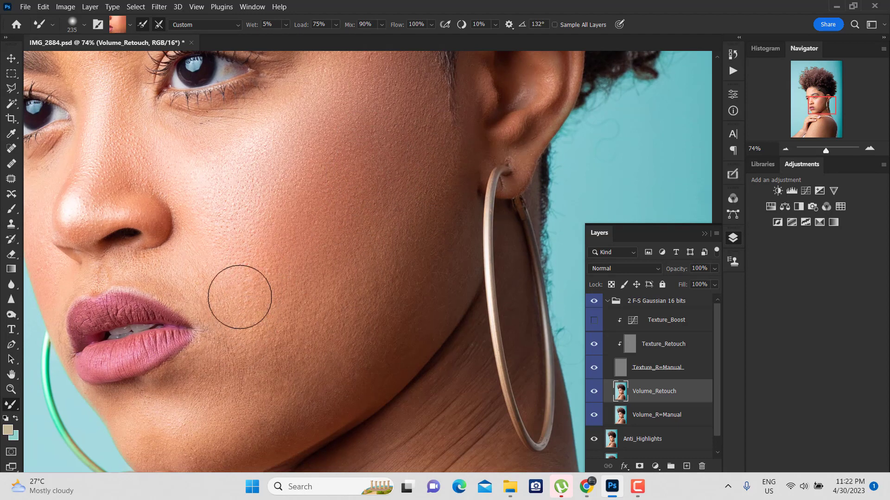
# Step: Shrink the brush to 153 pixels, blend the upper cheek, and zoom back to 61.7%
pyautogui.press('[')
pyautogui.press('[')
pyautogui.press('[')
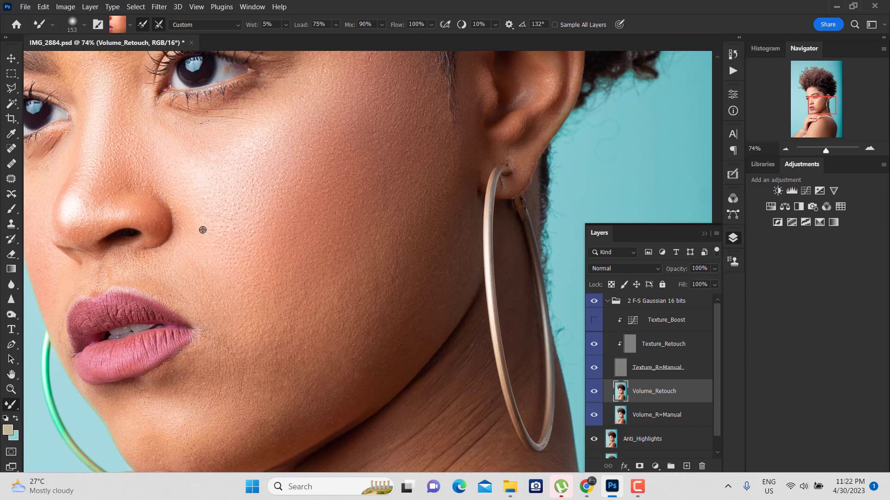
pyautogui.keyDown('alt'); pyautogui.click(205, 191); pyautogui.keyUp('alt')
pyautogui.keyDown('alt'); pyautogui.click(186, 153); pyautogui.keyUp('alt')
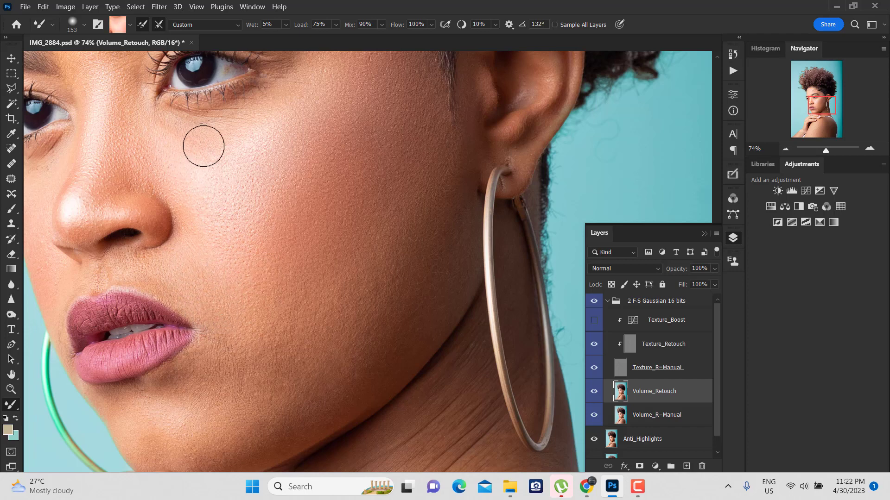
pyautogui.keyDown('alt'); pyautogui.click(277, 116); pyautogui.keyUp('alt')
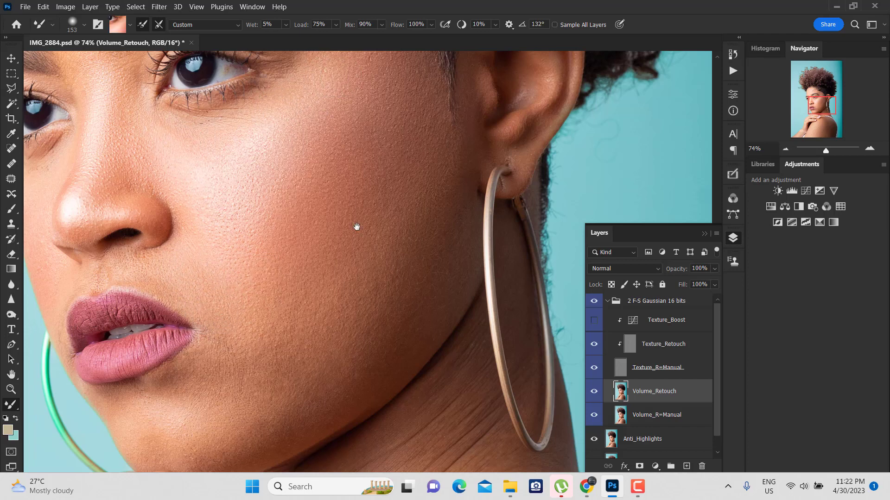
pyautogui.moveTo(357, 227); pyautogui.dragTo(362, 262)
pyautogui.scroll(-5, 348, 239)
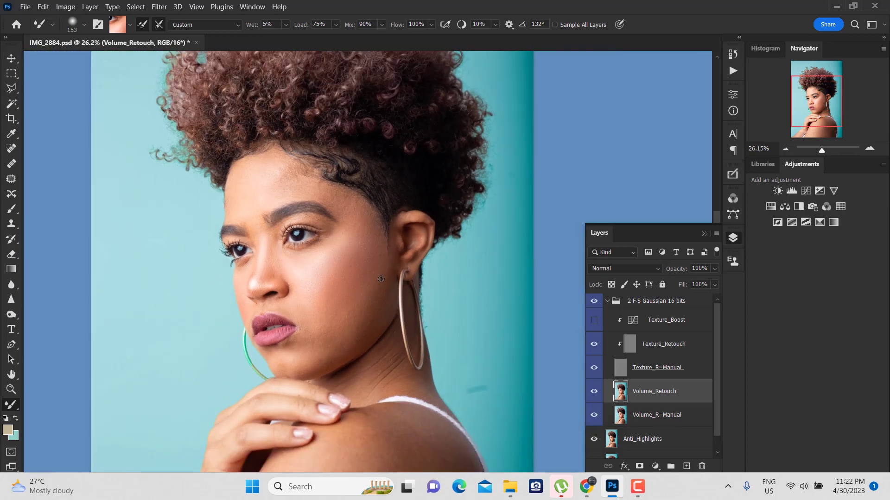
pyautogui.scroll(3, 361, 276)
pyautogui.scroll(1, 324, 264)
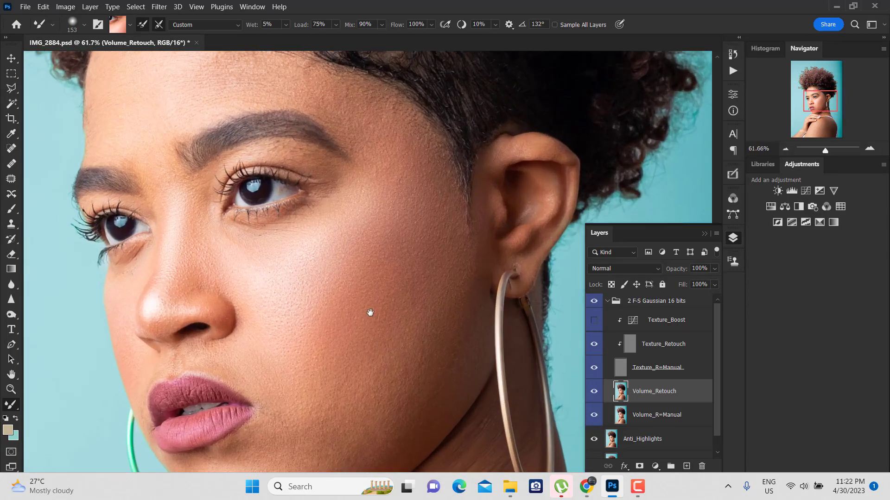
# Step: Paint a Quick Mask over the lower cheek along the jaw and convert it to a selection
pyautogui.press('q')
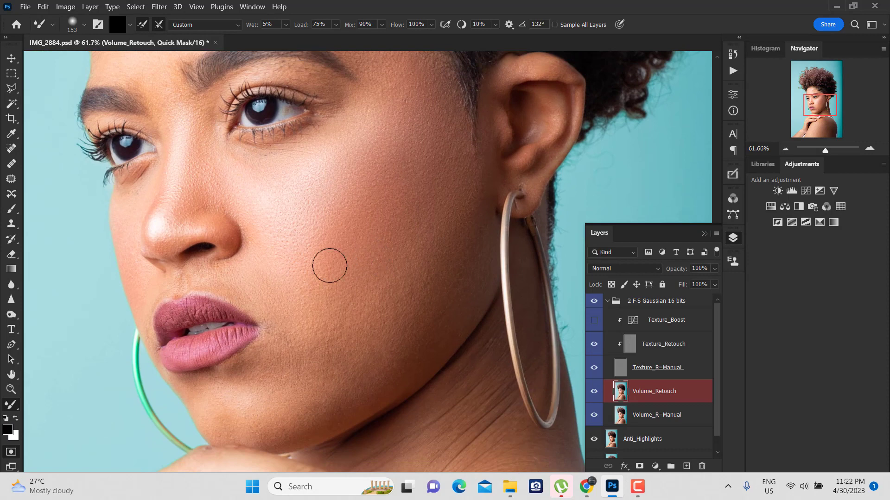
pyautogui.press(']')
pyautogui.press(']')
pyautogui.press(']')
pyautogui.press('b')
pyautogui.moveTo(340, 331)
pyautogui.mouseDown()
pyautogui.moveTo(371, 331)
pyautogui.moveTo(280, 367)
pyautogui.moveTo(357, 292)
pyautogui.mouseUp()
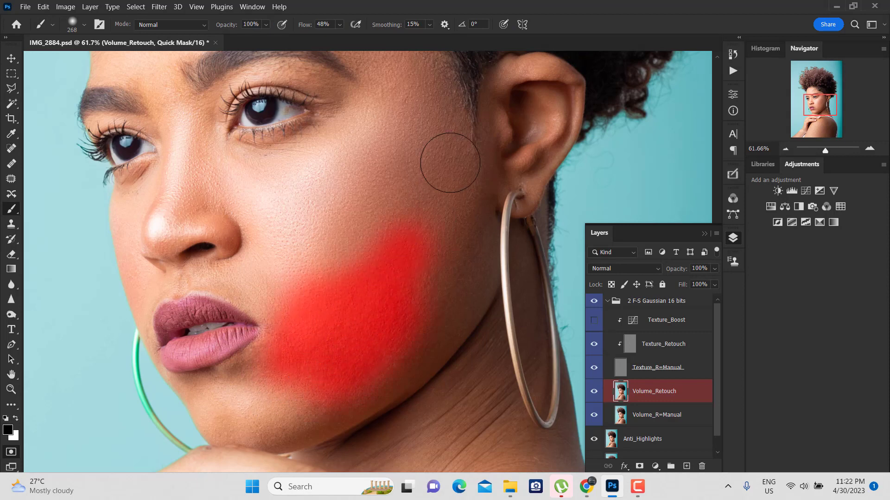
pyautogui.moveTo(448, 155)
pyautogui.mouseDown()
pyautogui.moveTo(399, 350)
pyautogui.moveTo(459, 270)
pyautogui.mouseUp()
pyautogui.moveTo(346, 383)
pyautogui.mouseDown()
pyautogui.moveTo(443, 246)
pyautogui.moveTo(454, 179)
pyautogui.mouseUp()
pyautogui.press('q')
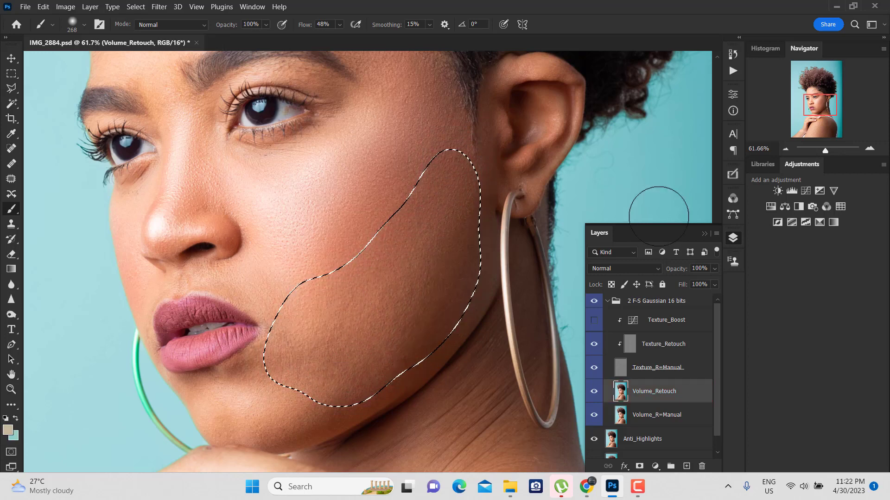
# Step: Apply a 41.5-pixel Gaussian Blur to the cheek selection and deselect
pyautogui.click(159, 6)
pyautogui.moveTo(166, 145)
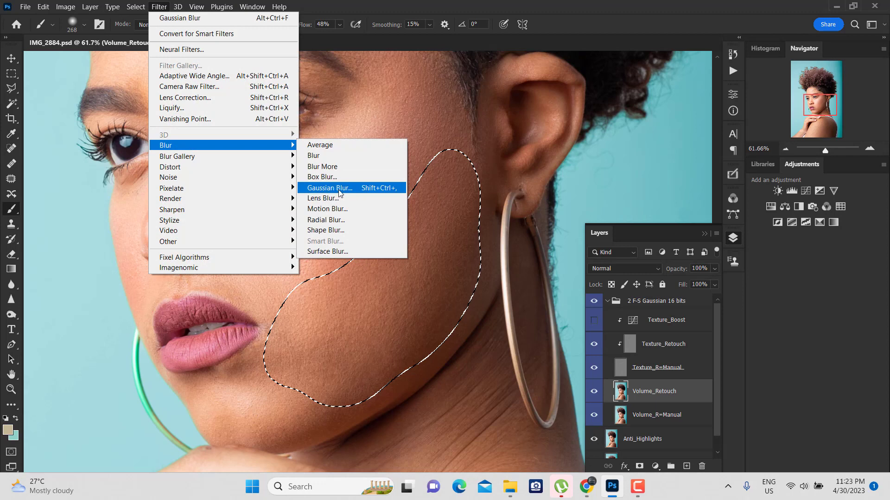
pyautogui.click(341, 192)
pyautogui.moveTo(482, 88); pyautogui.dragTo(775, 48)
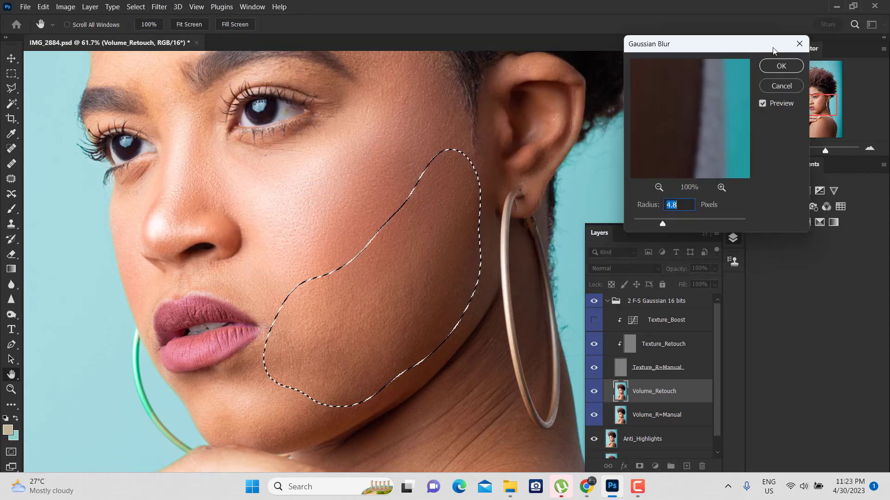
pyautogui.moveTo(693, 219); pyautogui.dragTo(702, 216)
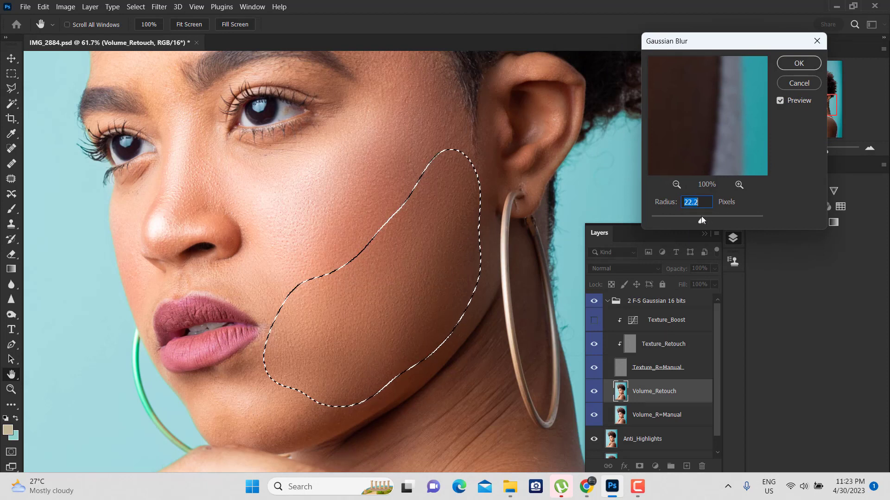
pyautogui.moveTo(702, 216); pyautogui.dragTo(710, 216)
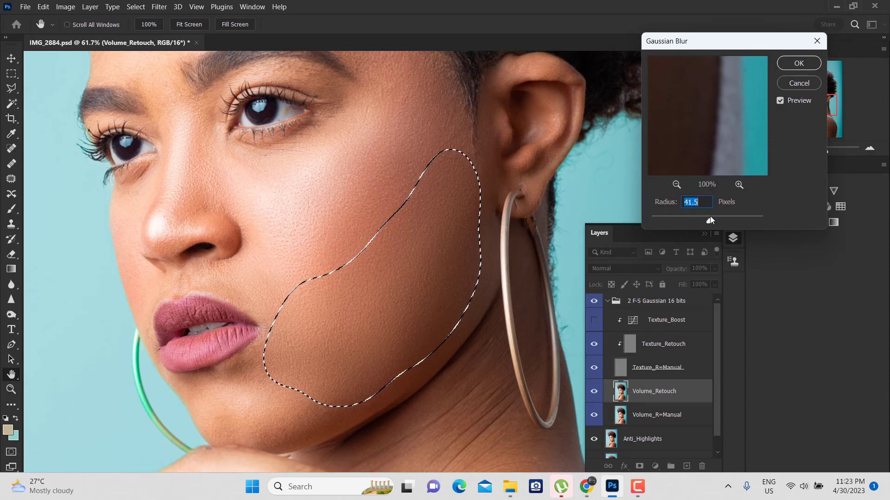
pyautogui.click(795, 63)
pyautogui.scroll(-3, 402, 185)
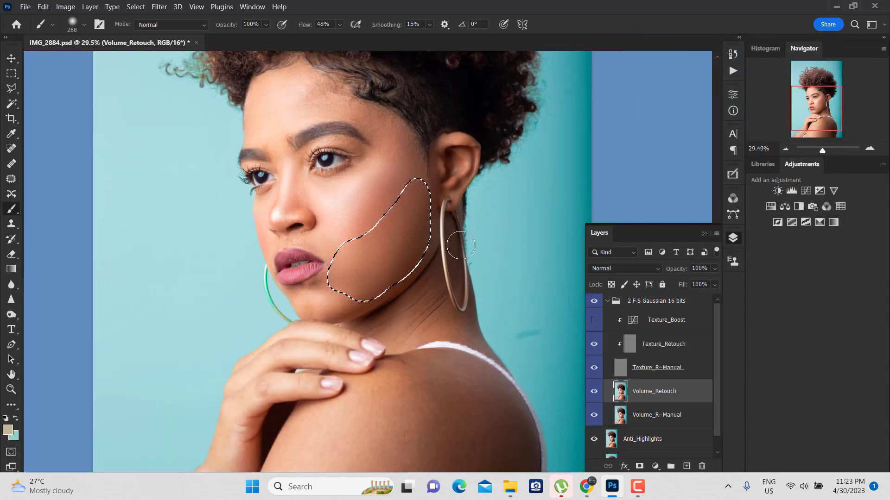
pyautogui.hotkey('ctrl', 'd')
pyautogui.scroll(3, 346, 110)
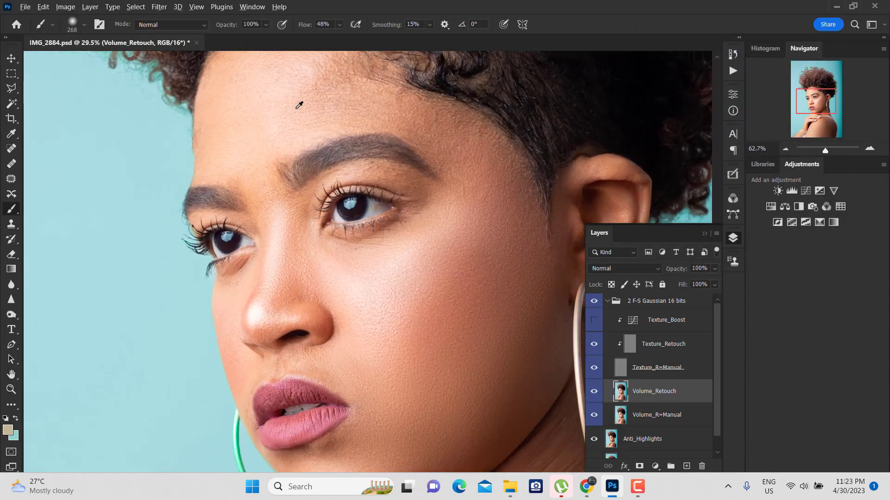
# Step: Quick-mask trial patches on the left forehead, clearing each selection attempt
pyautogui.press('q')
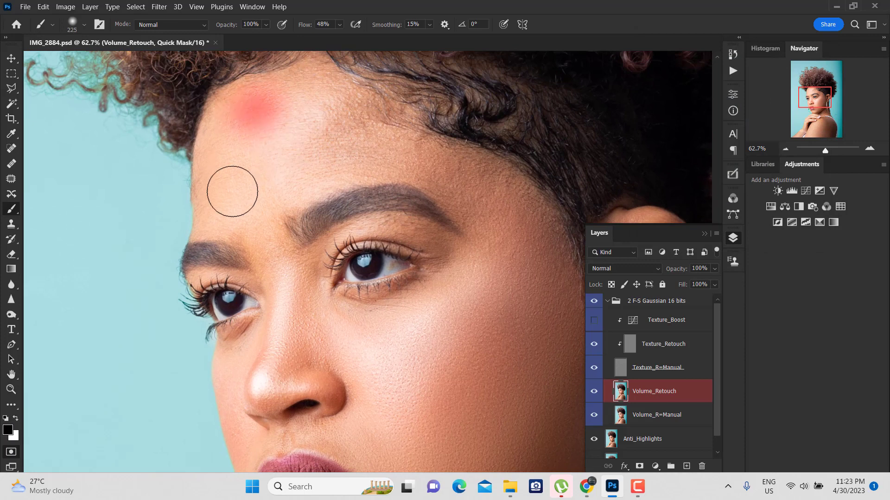
pyautogui.moveTo(232, 188); pyautogui.dragTo(298, 93)
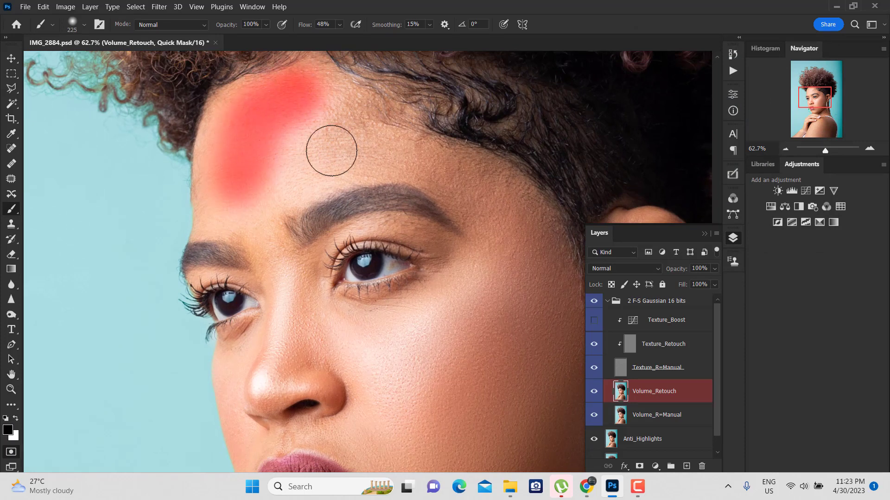
pyautogui.press('q')
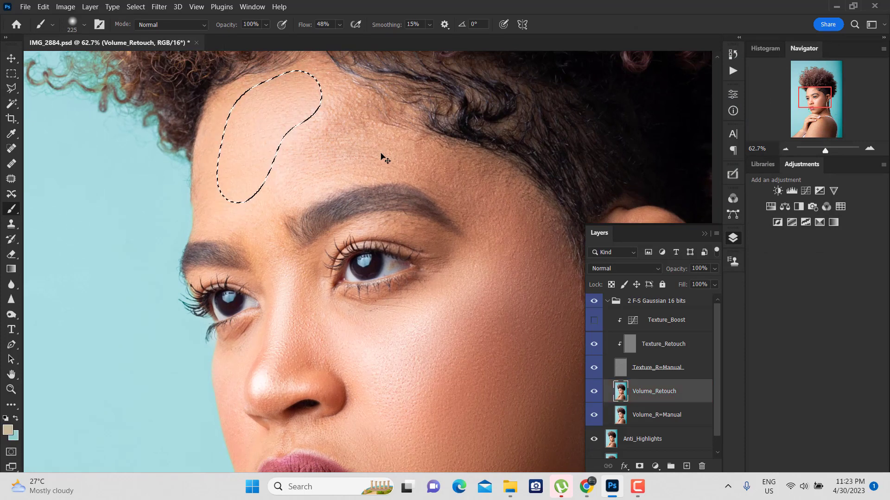
pyautogui.hotkey('ctrl', 'd')
pyautogui.press('q')
pyautogui.moveTo(343, 99)
pyautogui.mouseDown()
pyautogui.moveTo(289, 164)
pyautogui.moveTo(347, 109)
pyautogui.moveTo(377, 129)
pyautogui.moveTo(314, 88)
pyautogui.mouseUp()
pyautogui.press('q')
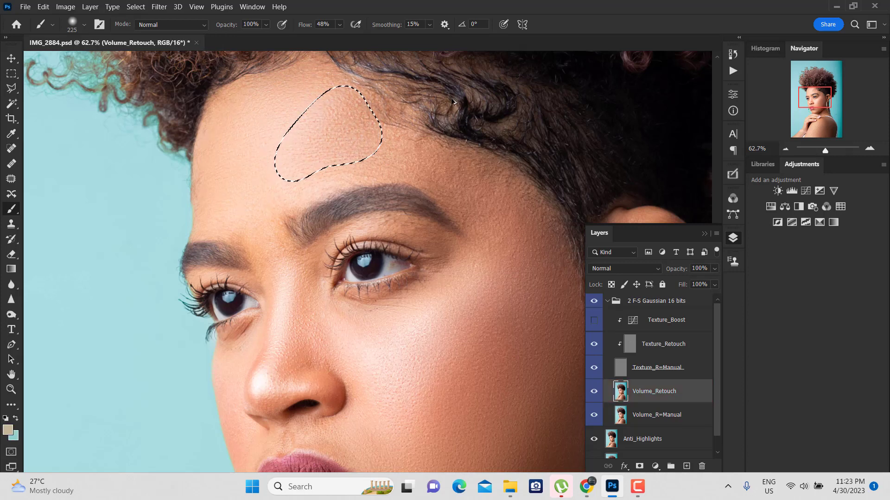
pyautogui.hotkey('ctrl', 'd')
# Step: Select the forehead along the hairline, reapply the blur, and fade it to 69%
pyautogui.press('q')
pyautogui.moveTo(279, 186)
pyautogui.mouseDown()
pyautogui.moveTo(292, 173)
pyautogui.moveTo(274, 183)
pyautogui.mouseUp()
pyautogui.press('q')
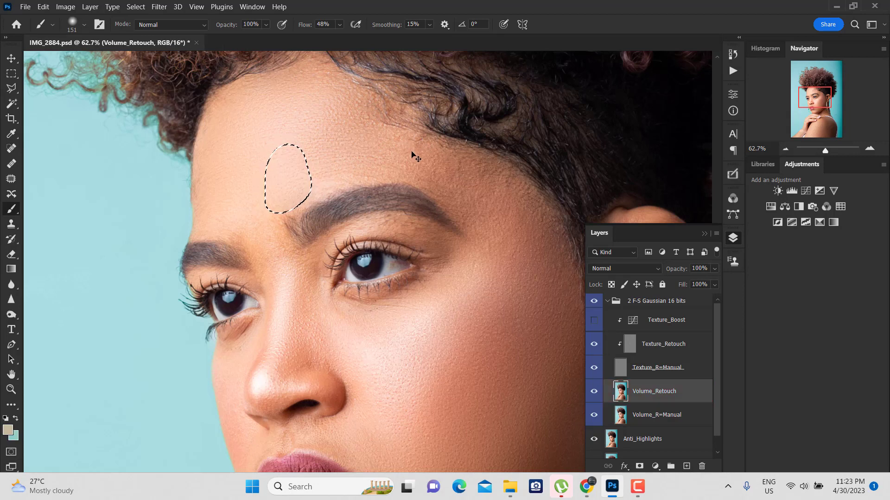
pyautogui.hotkey('ctrl', 'd')
pyautogui.press('q')
pyautogui.moveTo(367, 121)
pyautogui.mouseDown()
pyautogui.moveTo(445, 163)
pyautogui.moveTo(398, 139)
pyautogui.moveTo(513, 183)
pyautogui.moveTo(433, 159)
pyautogui.moveTo(462, 193)
pyautogui.moveTo(479, 237)
pyautogui.moveTo(479, 192)
pyautogui.moveTo(547, 234)
pyautogui.moveTo(556, 258)
pyautogui.moveTo(492, 270)
pyautogui.moveTo(518, 260)
pyautogui.mouseUp()
pyautogui.press('q')
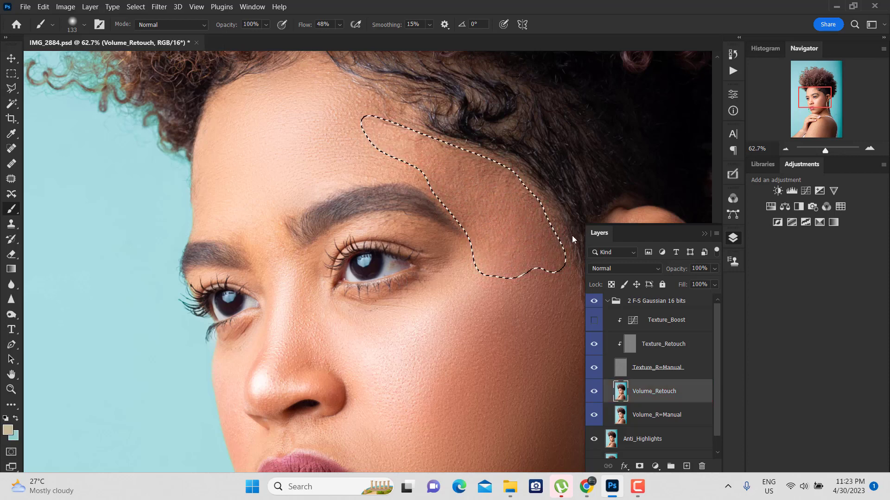
pyautogui.hotkey('ctrl', 'shift', 'f')
pyautogui.moveTo(680, 223); pyautogui.dragTo(652, 223)
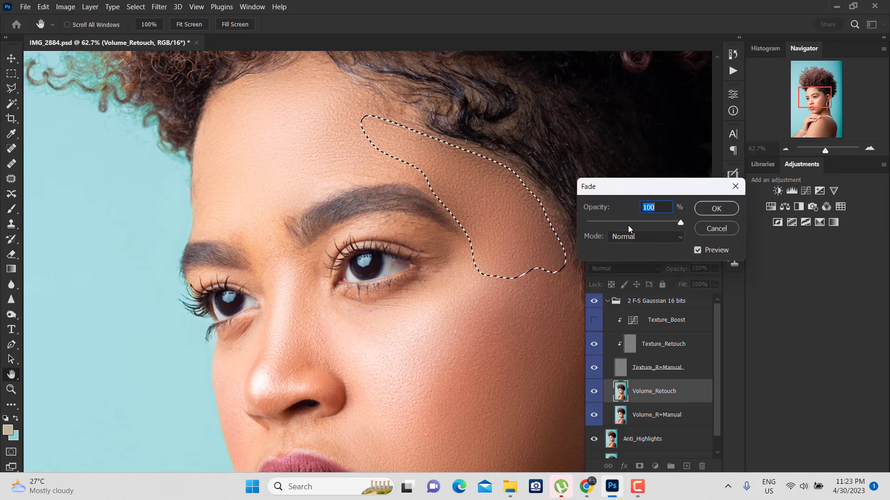
pyautogui.click(716, 208)
pyautogui.hotkey('ctrl', 'd')
# Step: Mask a triangular upper-forehead patch, reapply the blur, and fade its strength down
pyautogui.press('b')
pyautogui.press('q')
pyautogui.click(390, 160)
pyautogui.moveTo(353, 159)
pyautogui.mouseDown()
pyautogui.moveTo(387, 162)
pyautogui.moveTo(329, 107)
pyautogui.moveTo(336, 143)
pyautogui.mouseUp()
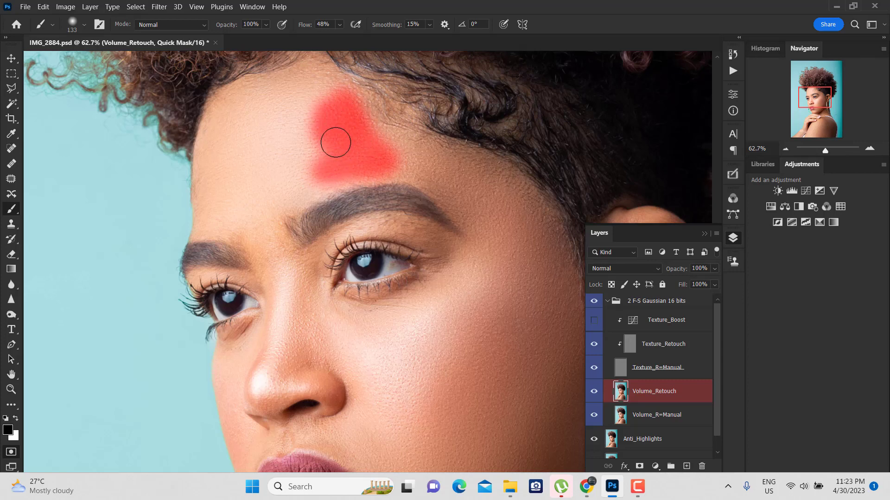
pyautogui.press('q')
pyautogui.hotkey('ctrl', 'f')
pyautogui.hotkey('ctrl', 'shift', 'f')
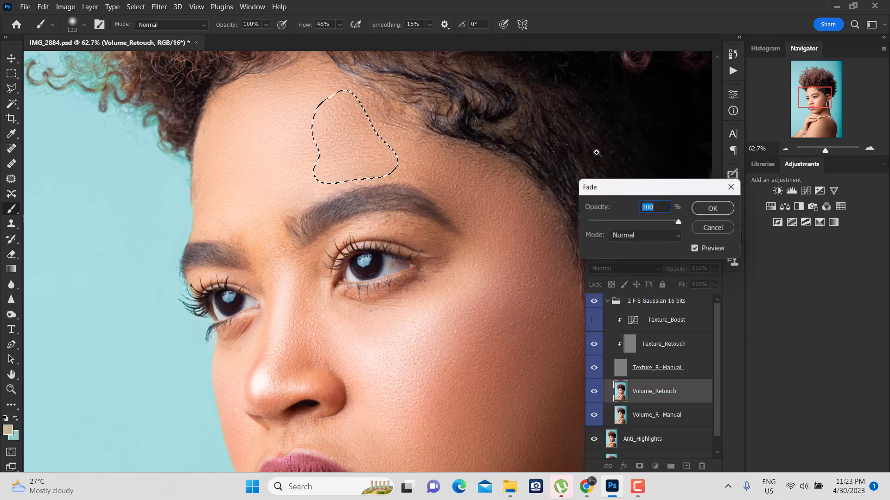
pyautogui.moveTo(680, 223); pyautogui.dragTo(621, 222)
pyautogui.click(717, 209)
pyautogui.hotkey('ctrl', 'd')
pyautogui.press('b')
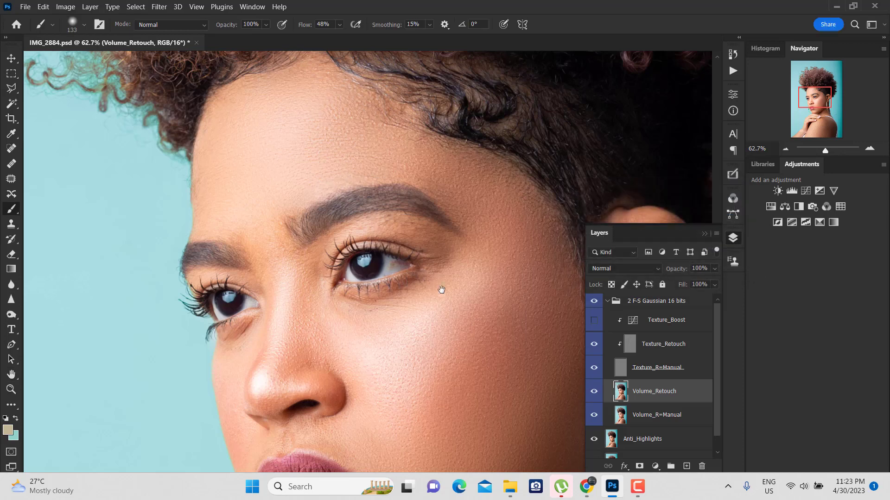
# Step: Mask the area under the right eyebrow, select it, and hide the selection outline
pyautogui.moveTo(434, 302); pyautogui.dragTo(447, 223)
pyautogui.press('q')
pyautogui.press('d')
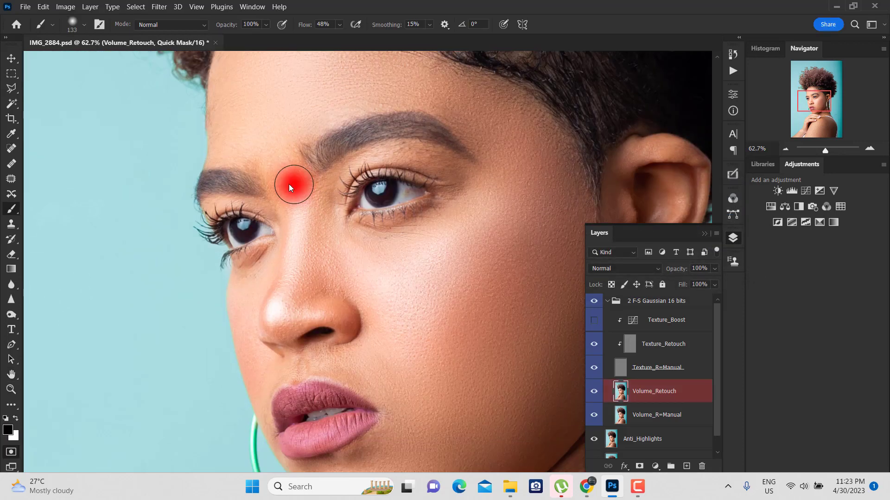
pyautogui.moveTo(411, 150)
pyautogui.mouseDown()
pyautogui.moveTo(443, 167)
pyautogui.moveTo(397, 146)
pyautogui.mouseUp()
pyautogui.press('q')
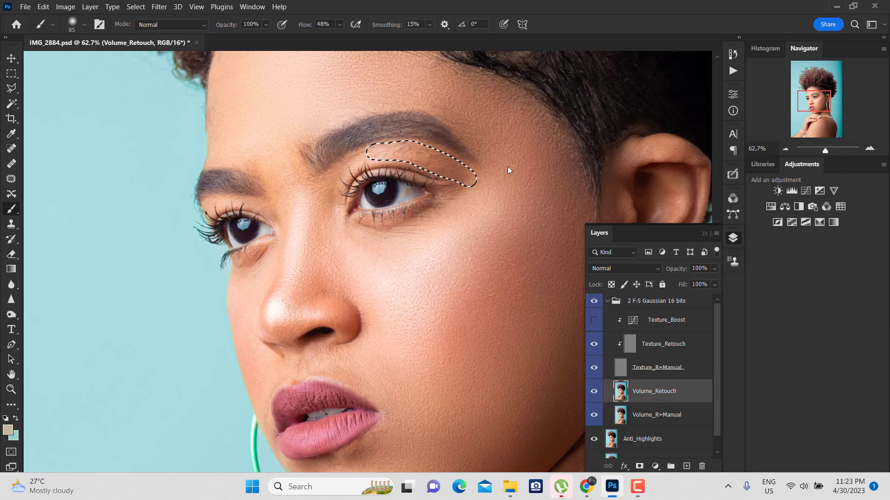
pyautogui.hotkey('ctrl', 'shift', 'i')
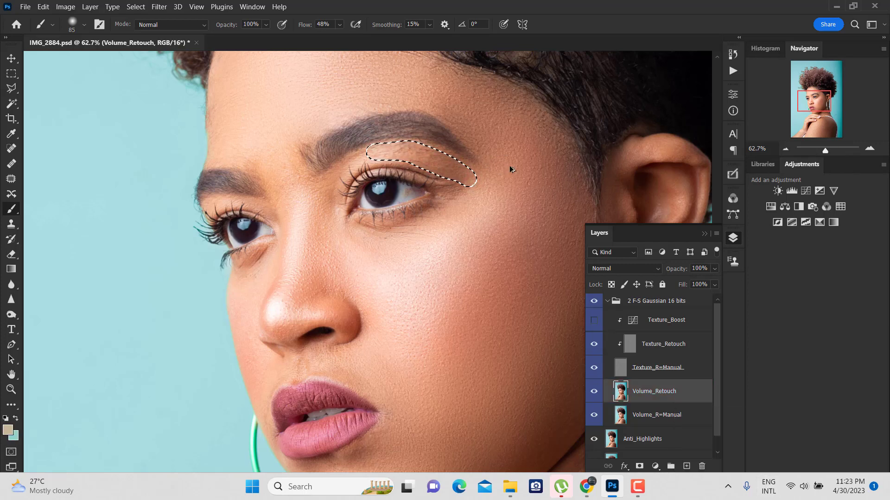
pyautogui.hotkey('ctrl', 'h')
pyautogui.scroll(1, 379, 145)
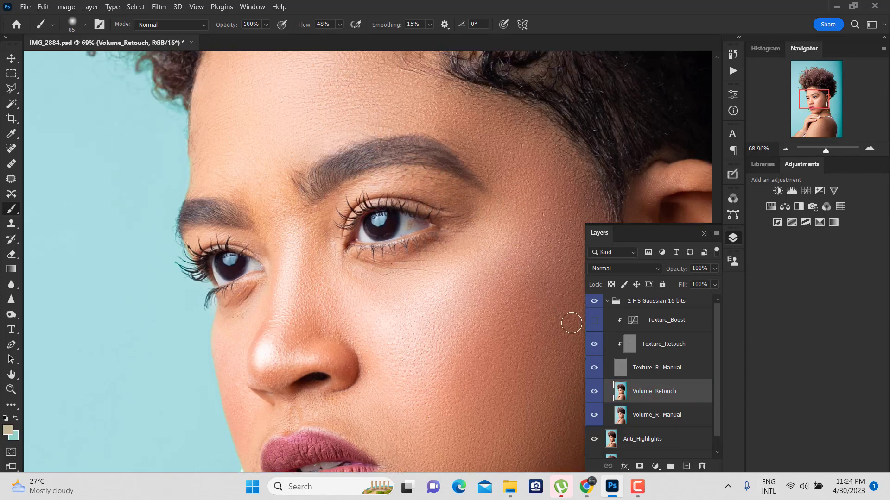
# Step: Switch back to the Mixer Brush at 100 pixels and sample skin beside the brow and eye
pyautogui.hotkey('shift', 'b')
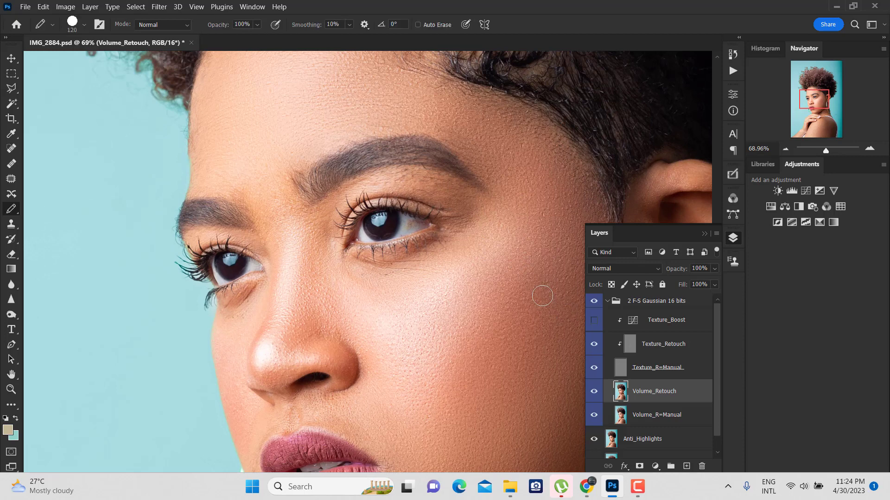
pyautogui.hotkey('shift', 'b')
pyautogui.hotkey('shift', 'b')
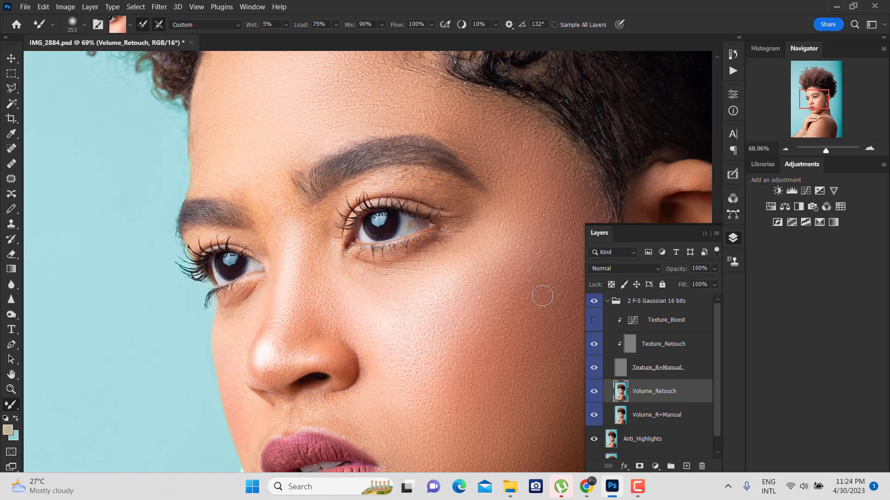
pyautogui.moveTo(427, 272); pyautogui.dragTo(384, 272)
pyautogui.scroll(3, 327, 224)
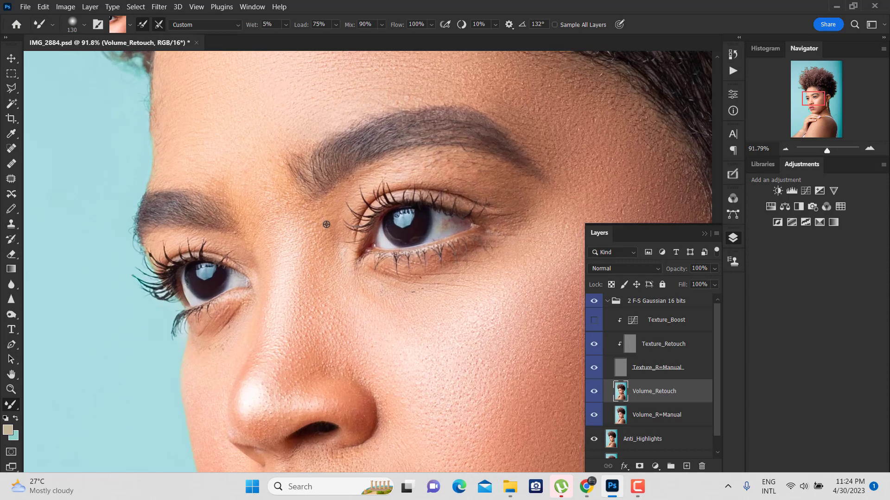
pyautogui.moveTo(380, 172); pyautogui.dragTo(371, 173)
pyautogui.keyDown('alt'); pyautogui.click(406, 163); pyautogui.keyUp('alt')
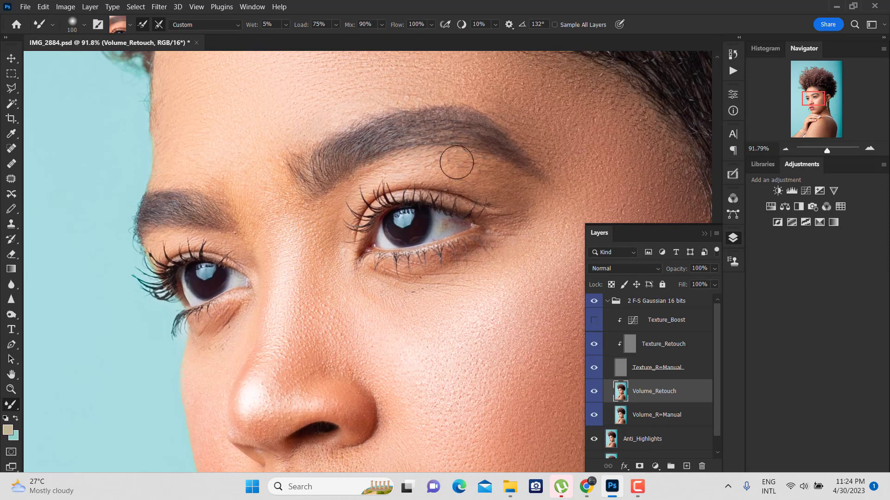
pyautogui.keyDown('alt'); pyautogui.click(516, 191); pyautogui.keyUp('alt')
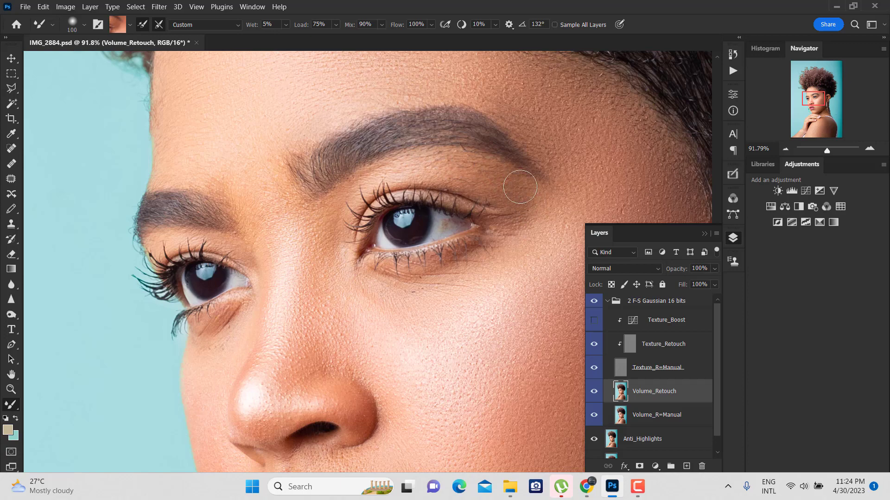
# Step: Rotate the view about 73° and blend skin between the eyes and beside the nostril
pyautogui.press('r')
pyautogui.moveTo(521, 187)
pyautogui.mouseDown()
pyautogui.moveTo(442, 324)
pyautogui.moveTo(380, 266)
pyautogui.moveTo(376, 331)
pyautogui.moveTo(348, 264)
pyautogui.moveTo(364, 245)
pyautogui.mouseUp()
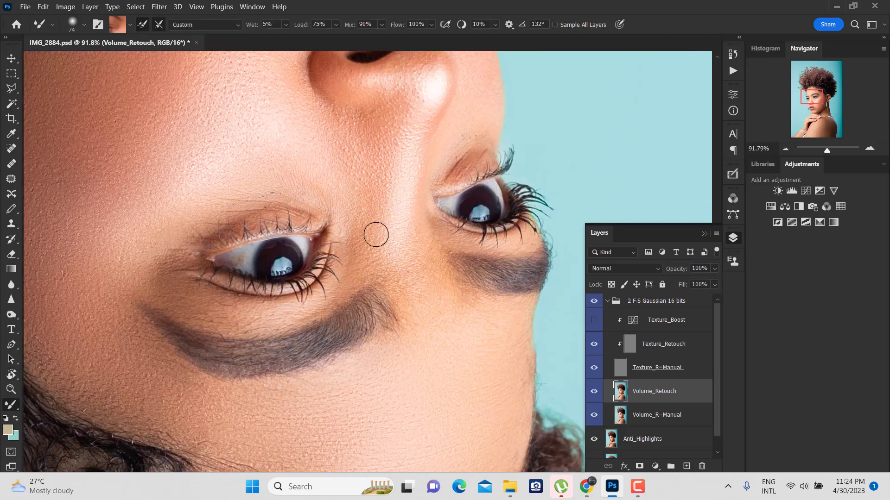
pyautogui.keyDown('alt'); pyautogui.click(364, 245); pyautogui.keyUp('alt')
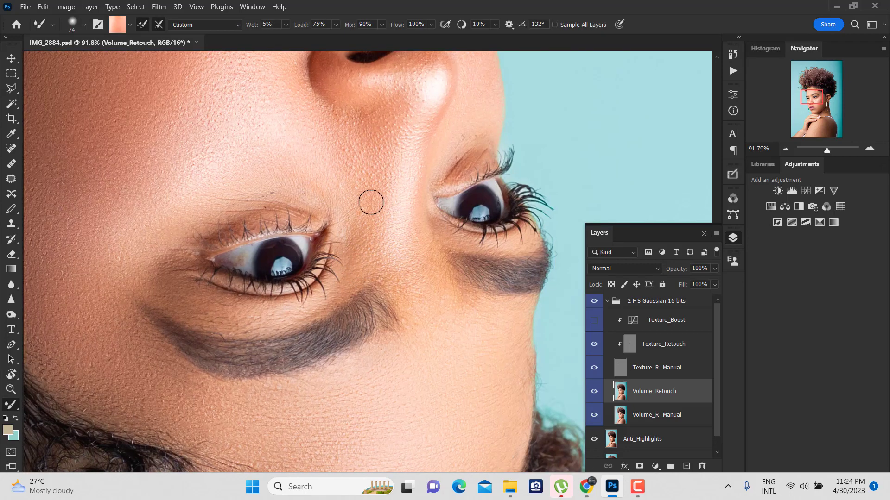
pyautogui.moveTo(371, 203); pyautogui.dragTo(399, 123)
pyautogui.scroll(4, 392, 278)
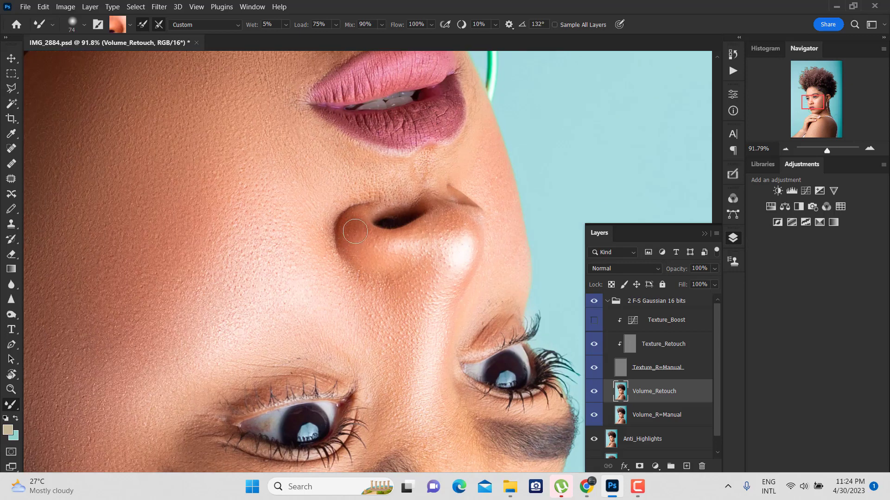
pyautogui.moveTo(354, 231)
pyautogui.mouseDown()
pyautogui.moveTo(397, 253)
pyautogui.moveTo(430, 248)
pyautogui.mouseUp()
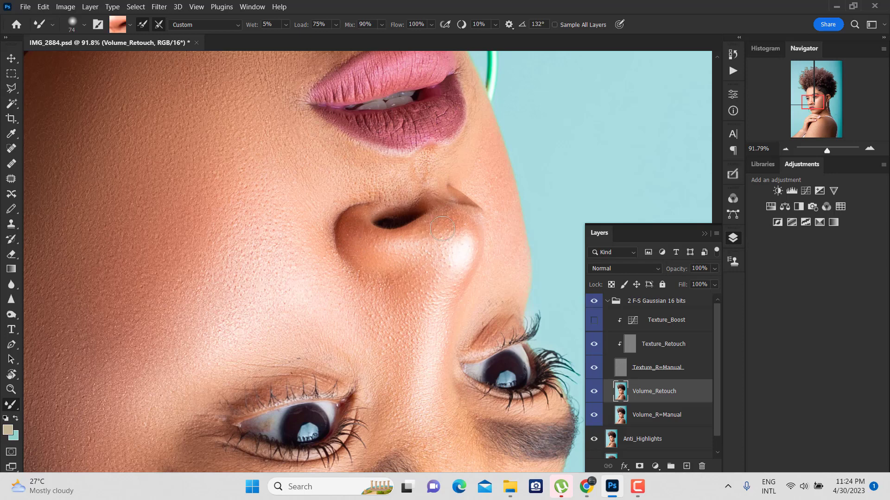
# Step: Blend and sample darker and lighter skin tones below the eye, then zoom in closer
pyautogui.moveTo(461, 320); pyautogui.dragTo(363, 245)
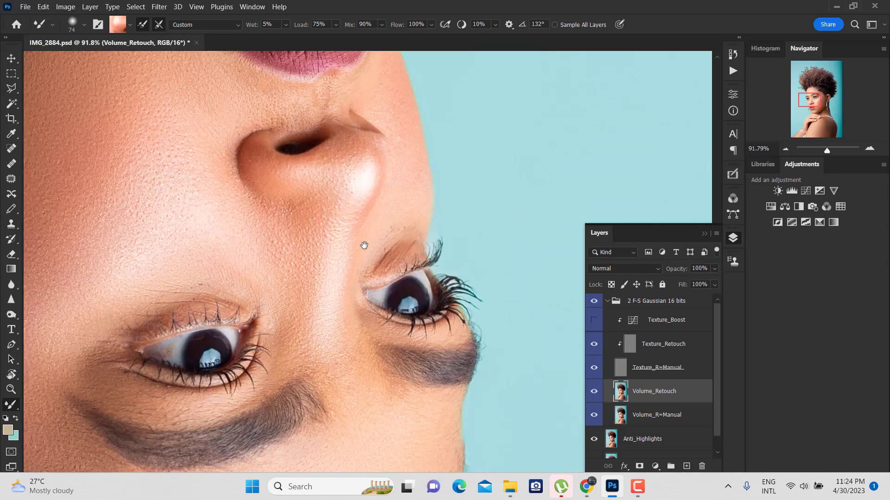
pyautogui.moveTo(346, 333); pyautogui.dragTo(346, 381)
pyautogui.keyDown('alt'); pyautogui.click(345, 355); pyautogui.keyUp('alt')
pyautogui.keyDown('alt'); pyautogui.click(384, 393); pyautogui.keyUp('alt')
pyautogui.moveTo(414, 398); pyautogui.dragTo(547, 223)
pyautogui.scroll(2, 546, 222)
# Step: Rotate the view to about 113° and blend skin down the inner eye corner and under the eye
pyautogui.press('r')
pyautogui.moveTo(473, 253)
pyautogui.mouseDown()
pyautogui.moveTo(264, 218)
pyautogui.moveTo(237, 303)
pyautogui.moveTo(260, 336)
pyautogui.moveTo(271, 334)
pyautogui.mouseUp()
pyautogui.keyDown('alt'); pyautogui.click(245, 322); pyautogui.keyUp('alt')
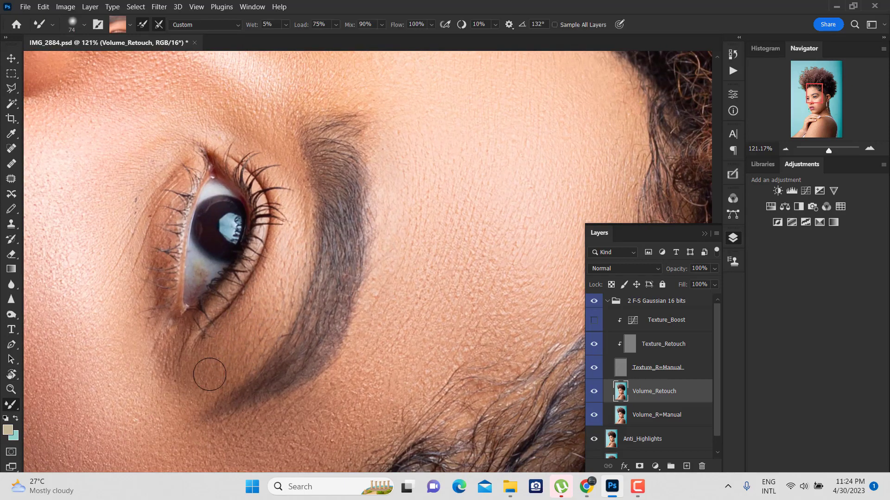
pyautogui.keyDown('alt'); pyautogui.click(318, 179); pyautogui.keyUp('alt')
pyautogui.keyDown('alt'); pyautogui.click(232, 126); pyautogui.keyUp('alt')
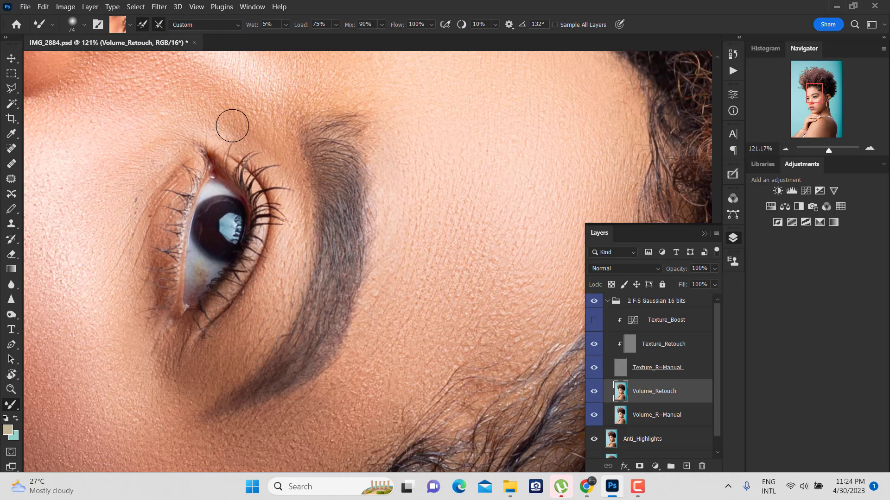
pyautogui.moveTo(375, 196); pyautogui.dragTo(565, 213)
pyautogui.keyDown('alt'); pyautogui.click(331, 137); pyautogui.keyUp('alt')
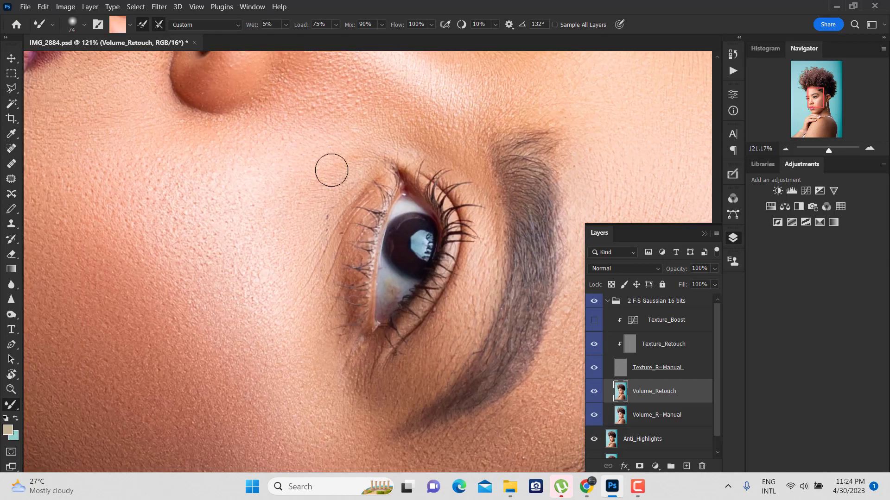
pyautogui.moveTo(319, 171); pyautogui.dragTo(287, 253)
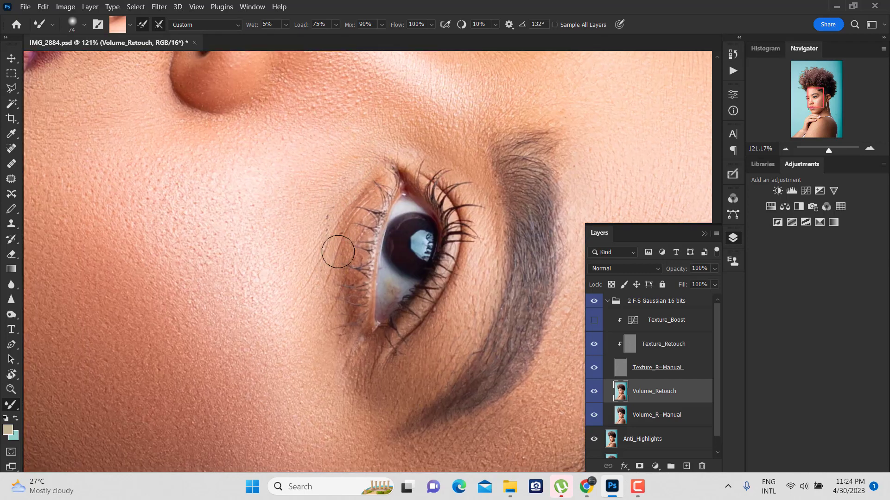
pyautogui.moveTo(337, 300); pyautogui.dragTo(346, 320)
pyautogui.moveTo(358, 400); pyautogui.dragTo(368, 381)
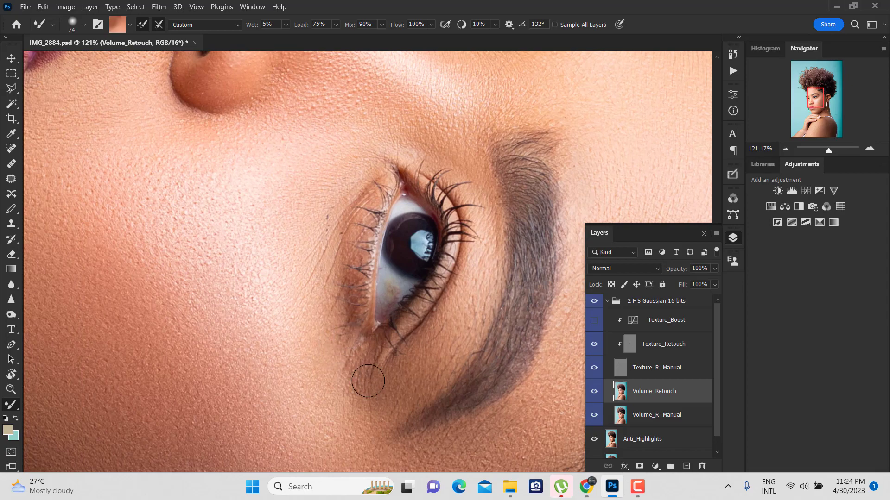
# Step: Enlarge the mixer brush to 237 pixels and blend skin across the upper cheek
pyautogui.scroll(-2, 477, 346)
pyautogui.scroll(-2, 371, 278)
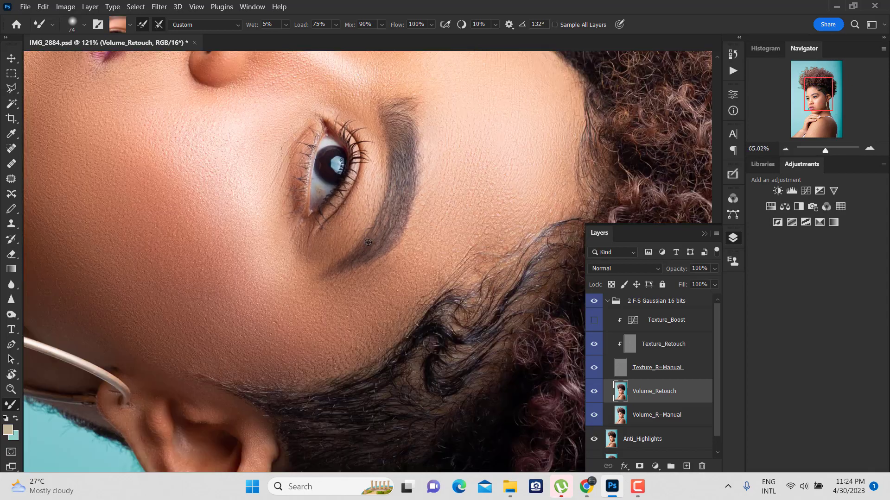
pyautogui.scroll(-2, 263, 216)
pyautogui.scroll(3, 263, 215)
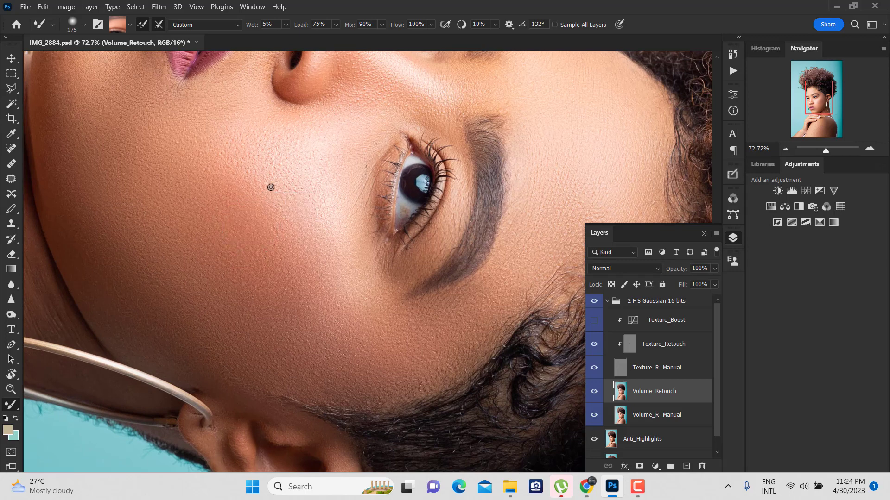
pyautogui.moveTo(270, 185); pyautogui.dragTo(287, 185)
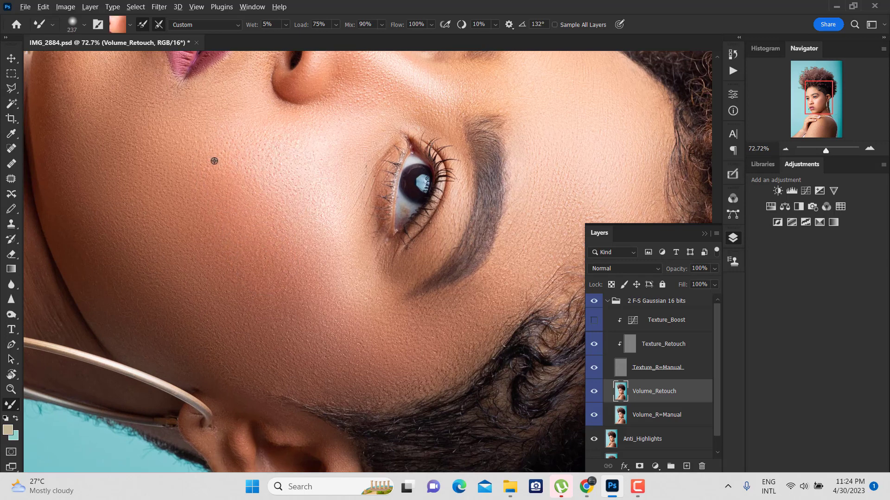
pyautogui.moveTo(215, 152); pyautogui.dragTo(277, 285)
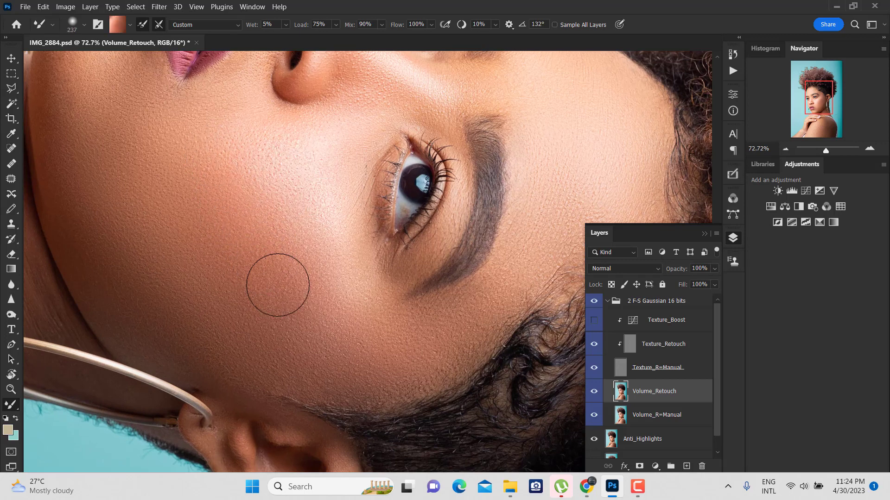
pyautogui.keyDown('alt'); pyautogui.click(325, 244); pyautogui.keyUp('alt')
pyautogui.keyDown('alt'); pyautogui.click(279, 322); pyautogui.keyUp('alt')
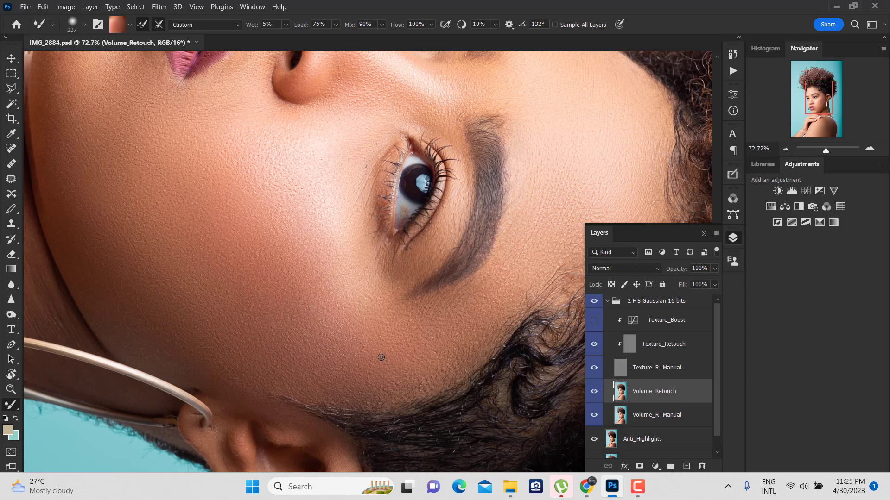
# Step: Blend skin between the lips and nose with a small mixer brush, sampling nostril tones
pyautogui.moveTo(337, 241); pyautogui.dragTo(444, 369)
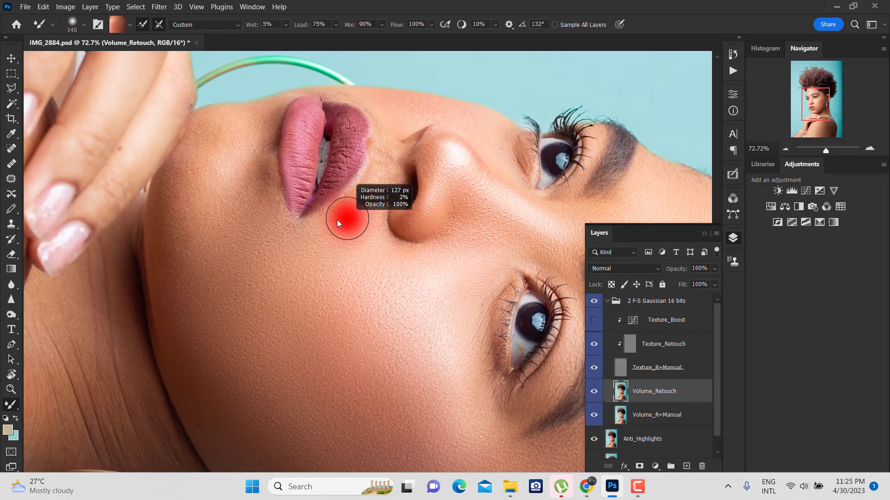
pyautogui.moveTo(338, 223); pyautogui.dragTo(361, 196)
pyautogui.keyDown('alt'); pyautogui.click(361, 193); pyautogui.keyUp('alt')
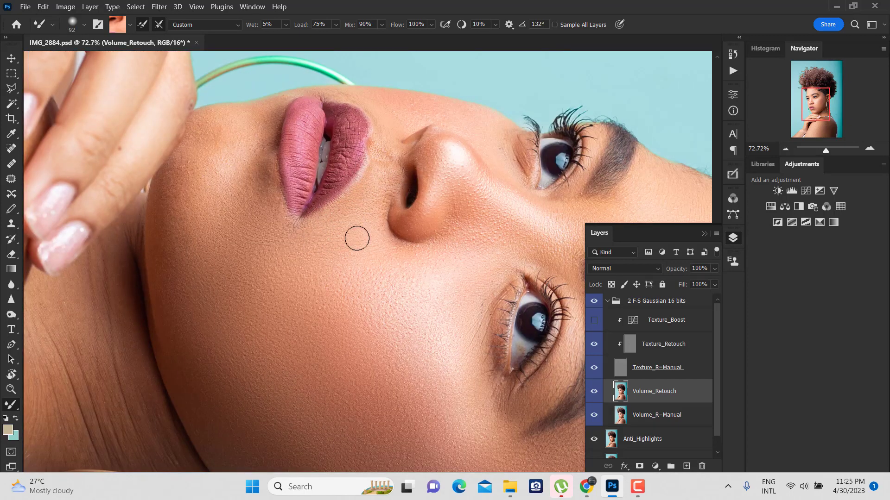
pyautogui.keyDown('alt'); pyautogui.click(397, 176); pyautogui.keyUp('alt')
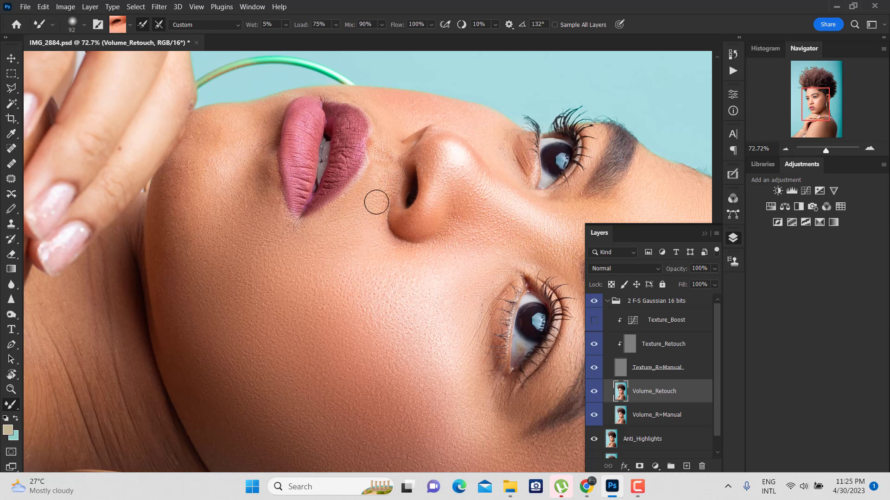
pyautogui.moveTo(406, 239); pyautogui.dragTo(420, 368)
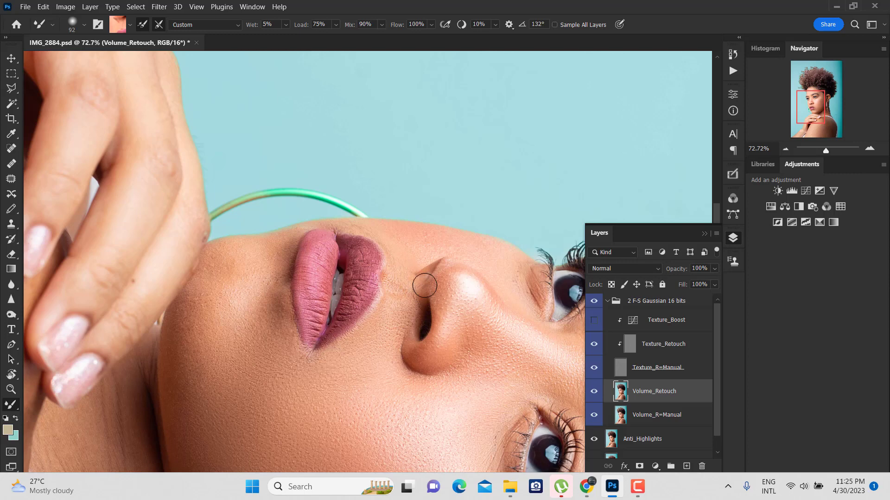
pyautogui.moveTo(397, 234); pyautogui.dragTo(432, 248)
pyautogui.keyDown('alt'); pyautogui.click(432, 249); pyautogui.keyUp('alt')
# Step: Blend skin tones beside the nose and eye with a larger mixer brush
pyautogui.moveTo(546, 324); pyautogui.dragTo(409, 264)
pyautogui.moveTo(378, 234); pyautogui.dragTo(392, 227)
pyautogui.keyDown('alt'); pyautogui.click(392, 227); pyautogui.keyUp('alt')
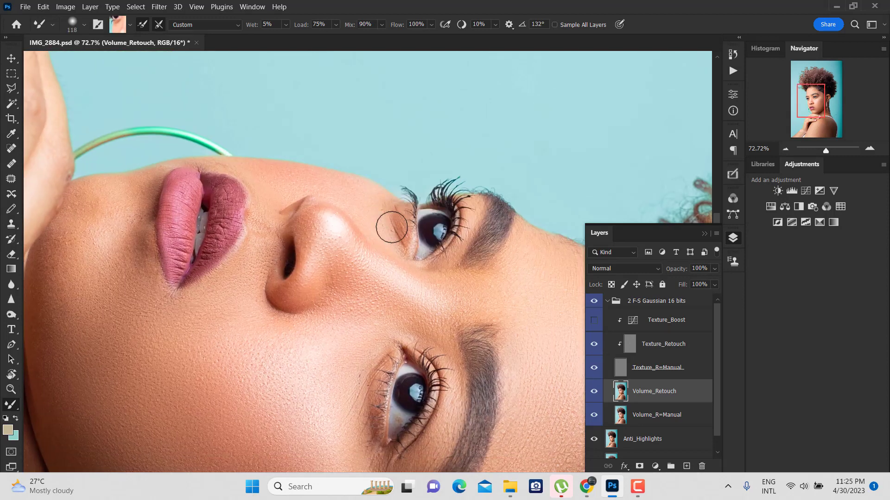
pyautogui.keyDown('alt'); pyautogui.click(444, 270); pyautogui.keyUp('alt')
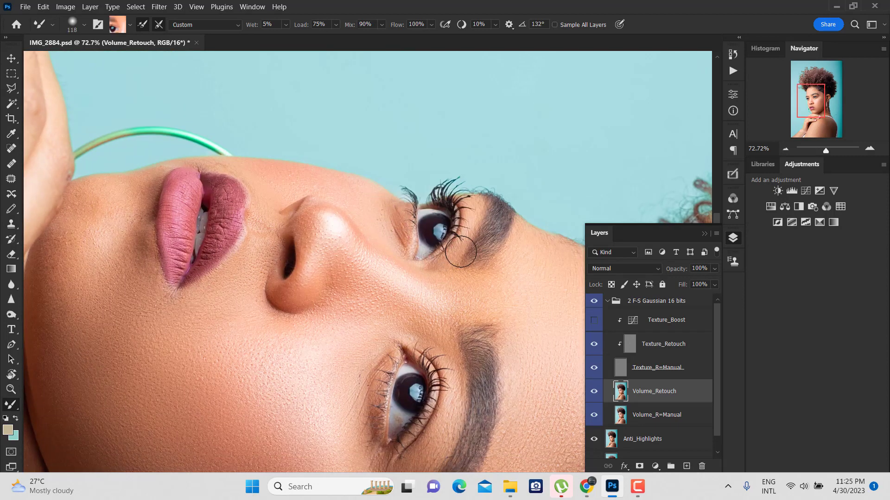
pyautogui.keyDown('alt'); pyautogui.click(501, 289); pyautogui.keyUp('alt')
pyautogui.moveTo(516, 315); pyautogui.dragTo(490, 300)
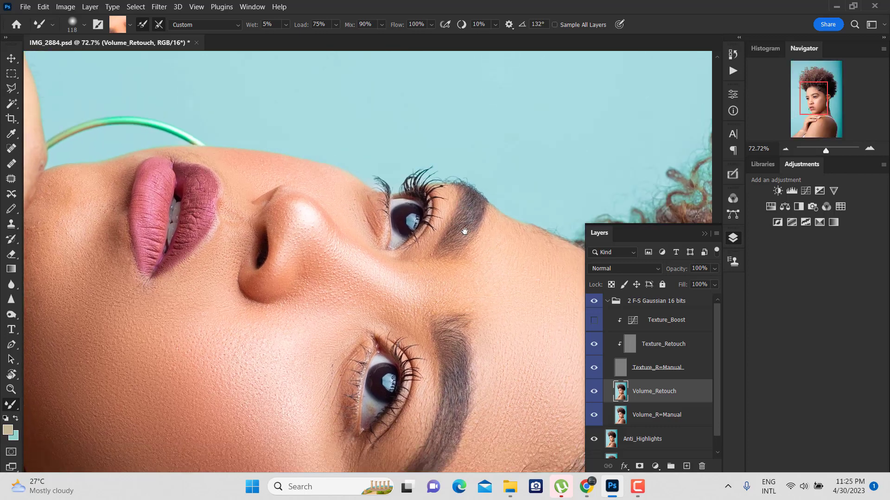
pyautogui.moveTo(464, 230); pyautogui.dragTo(461, 147)
# Step: Blend the cheek and jaw-edge skin tones with the mixer brush
pyautogui.moveTo(84, 190); pyautogui.dragTo(266, 194)
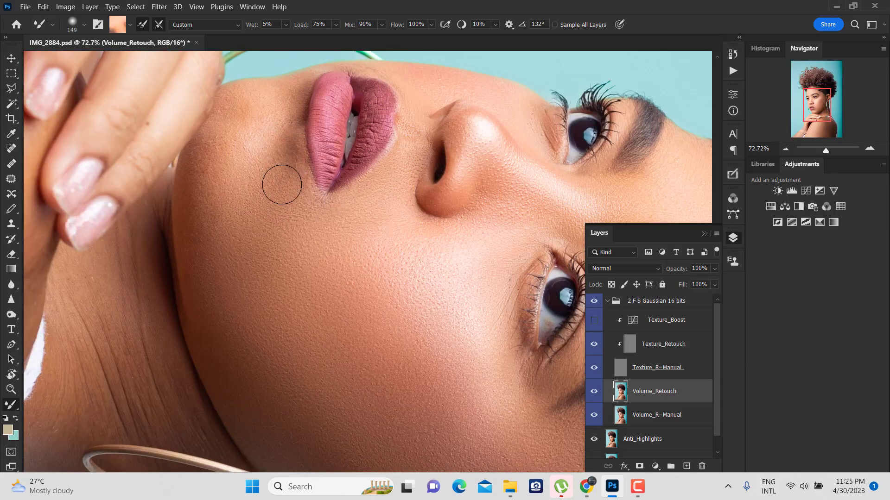
pyautogui.keyDown('alt'); pyautogui.click(292, 106); pyautogui.keyUp('alt')
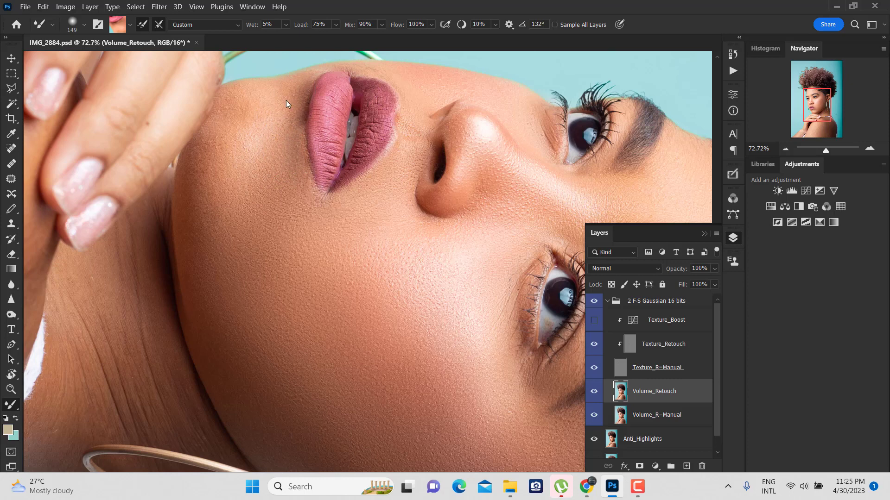
pyautogui.press('[')
pyautogui.press('[')
pyautogui.press('[')
pyautogui.press(']')
pyautogui.press(']')
pyautogui.press(']')
pyautogui.keyDown('alt'); pyautogui.click(186, 135); pyautogui.keyUp('alt')
pyautogui.keyDown('alt'); pyautogui.click(196, 155); pyautogui.keyUp('alt')
pyautogui.keyDown('alt'); pyautogui.click(189, 201); pyautogui.keyUp('alt')
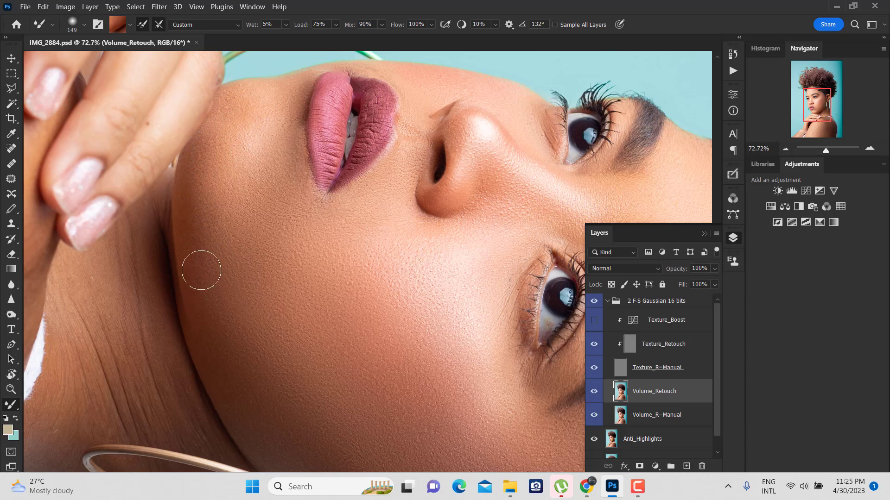
pyautogui.keyDown('alt'); pyautogui.click(233, 140); pyautogui.keyUp('alt')
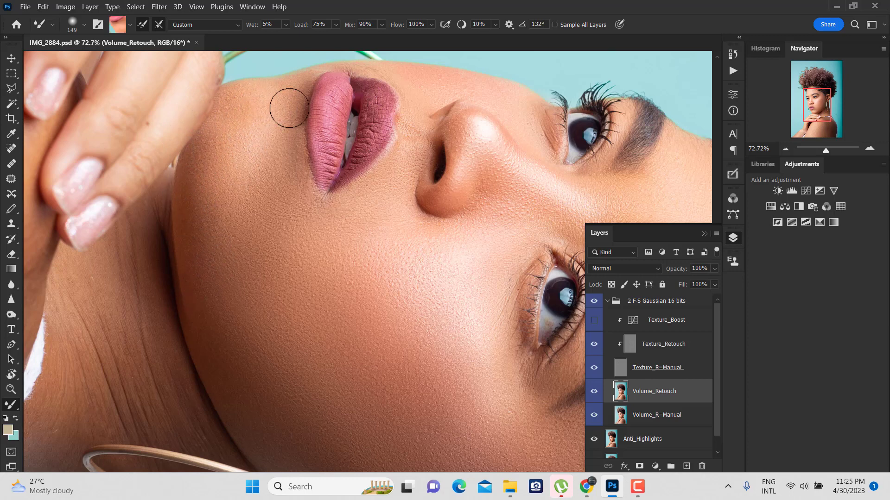
# Step: Blend the pink lip tones into the surrounding skin at the lip corner and upper lip
pyautogui.keyDown('alt'); pyautogui.click(312, 192); pyautogui.keyUp('alt')
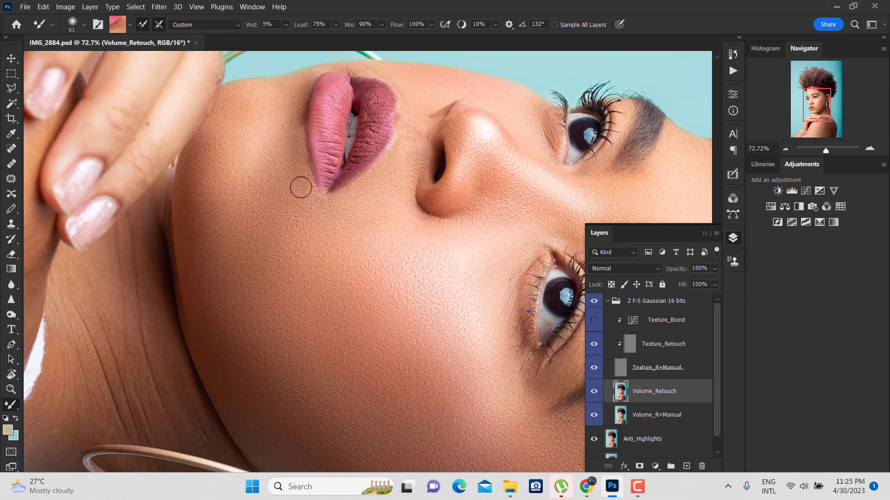
pyautogui.keyDown('alt'); pyautogui.click(306, 209); pyautogui.keyUp('alt')
pyautogui.keyDown('alt'); pyautogui.click(315, 192); pyautogui.keyUp('alt')
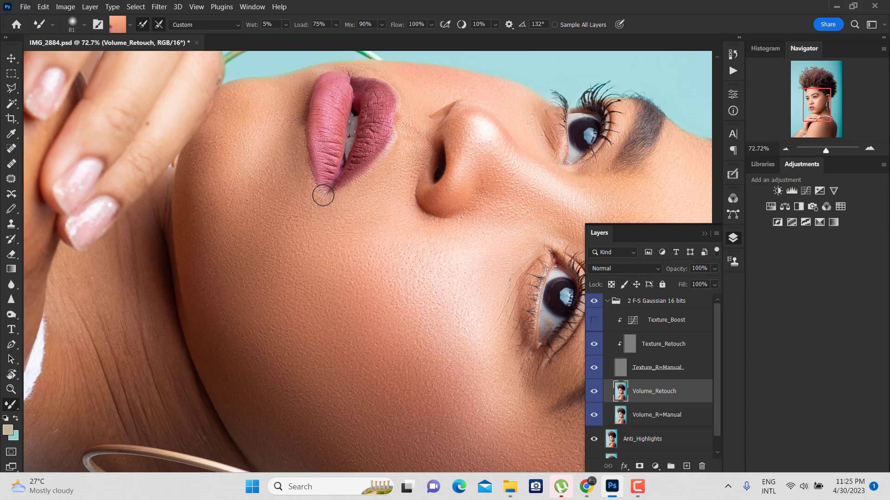
pyautogui.moveTo(319, 193); pyautogui.dragTo(303, 247)
pyautogui.press('[')
pyautogui.press('[')
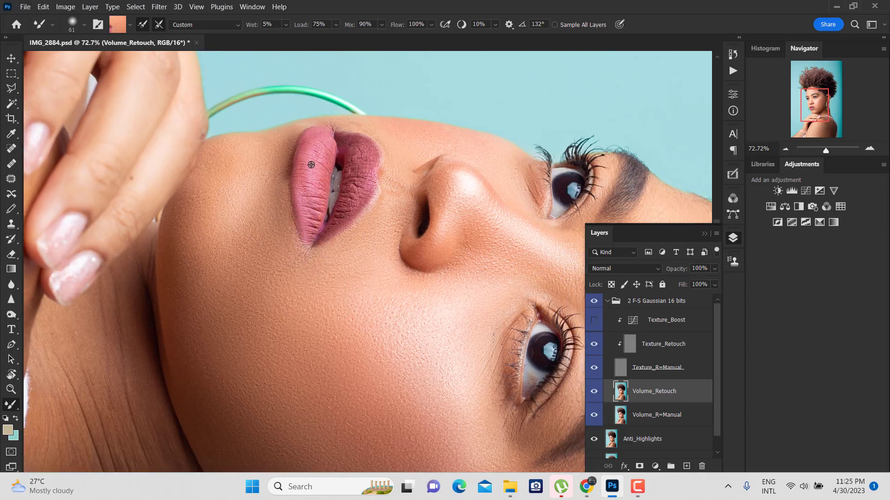
pyautogui.keyDown('alt'); pyautogui.click(311, 205); pyautogui.keyUp('alt')
pyautogui.keyDown('alt'); pyautogui.click(316, 176); pyautogui.keyUp('alt')
pyautogui.keyDown('alt'); pyautogui.click(352, 150); pyautogui.keyUp('alt')
# Step: Blend light and warm skin tones on the nose and zoom out
pyautogui.keyDown('alt'); pyautogui.click(456, 171); pyautogui.keyUp('alt')
pyautogui.keyDown('alt'); pyautogui.click(463, 200); pyautogui.keyUp('alt')
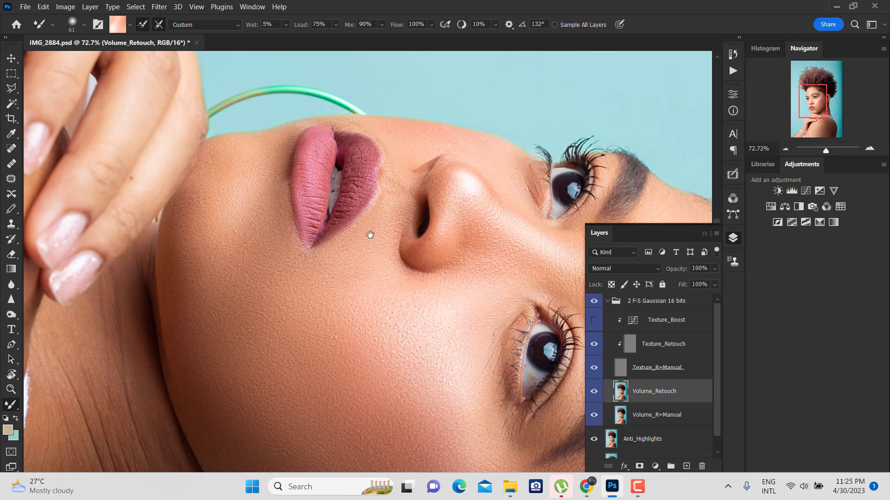
pyautogui.moveTo(369, 235); pyautogui.dragTo(280, 233)
pyautogui.moveTo(507, 263); pyautogui.dragTo(521, 262)
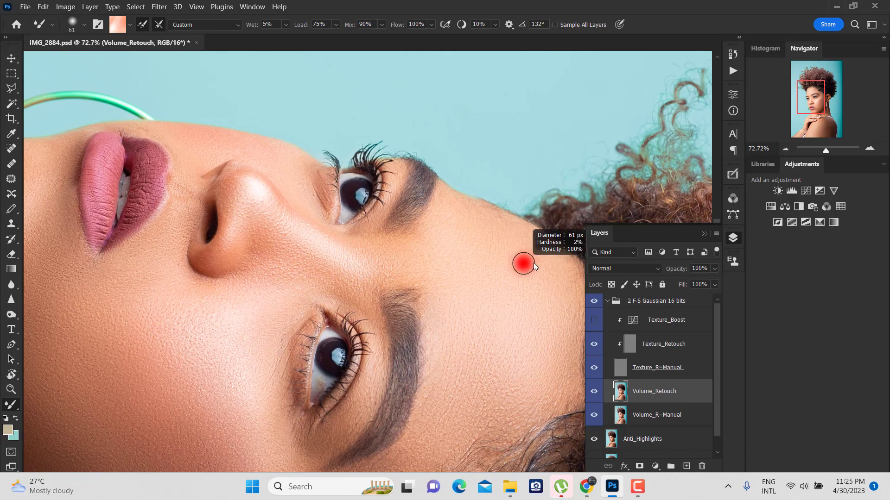
pyautogui.scroll(-4, 410, 224)
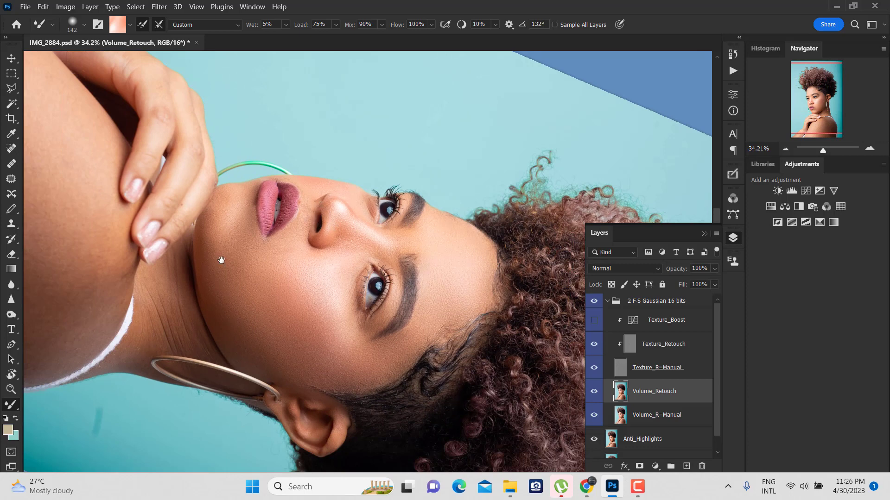
# Step: Paint a full-opacity Quick Mask over the upper shoulder and turn it into a selection
pyautogui.moveTo(221, 260); pyautogui.dragTo(363, 269)
pyautogui.press('q')
pyautogui.press('b')
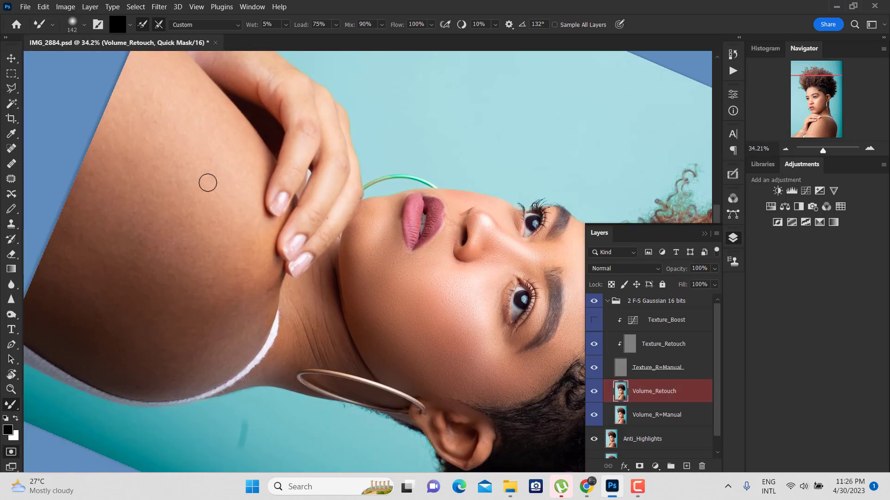
pyautogui.moveTo(206, 183)
pyautogui.mouseDown()
pyautogui.moveTo(214, 146)
pyautogui.moveTo(189, 159)
pyautogui.mouseUp()
pyautogui.moveTo(194, 199)
pyautogui.mouseDown()
pyautogui.moveTo(168, 190)
pyautogui.moveTo(201, 207)
pyautogui.mouseUp()
pyautogui.hotkey('shift', 'b')
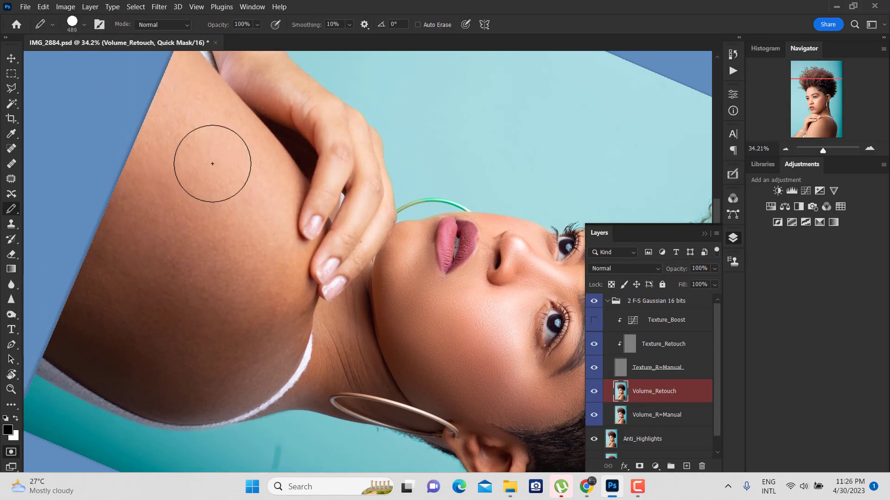
pyautogui.hotkey('shift', 'b')
pyautogui.hotkey('shift', 'b')
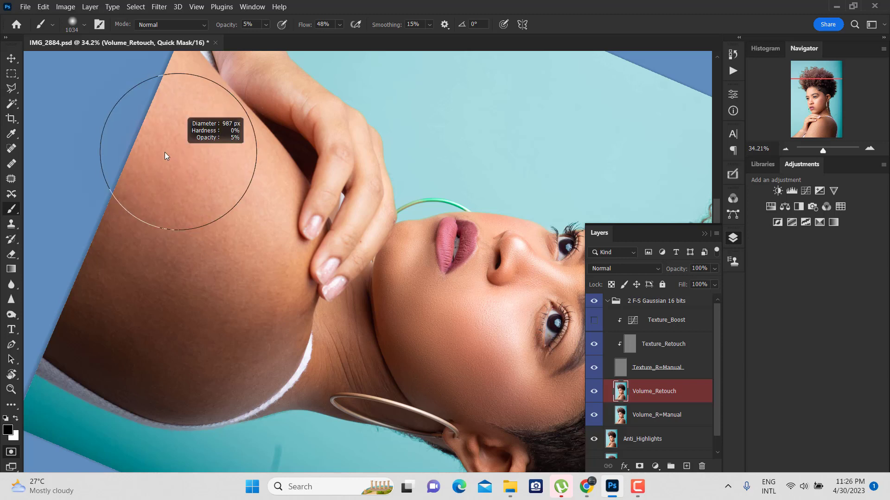
pyautogui.press('0')
pyautogui.moveTo(150, 120)
pyautogui.mouseDown()
pyautogui.moveTo(179, 238)
pyautogui.moveTo(208, 234)
pyautogui.moveTo(149, 109)
pyautogui.moveTo(254, 295)
pyautogui.mouseUp()
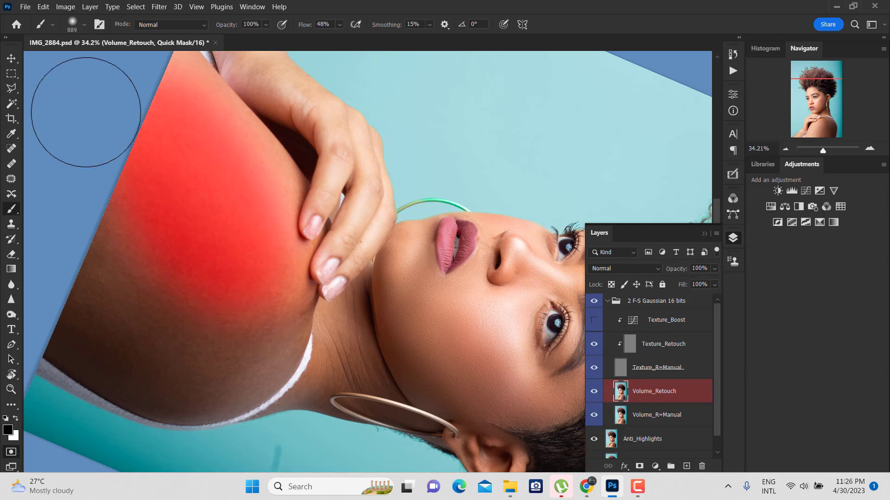
pyautogui.press('q')
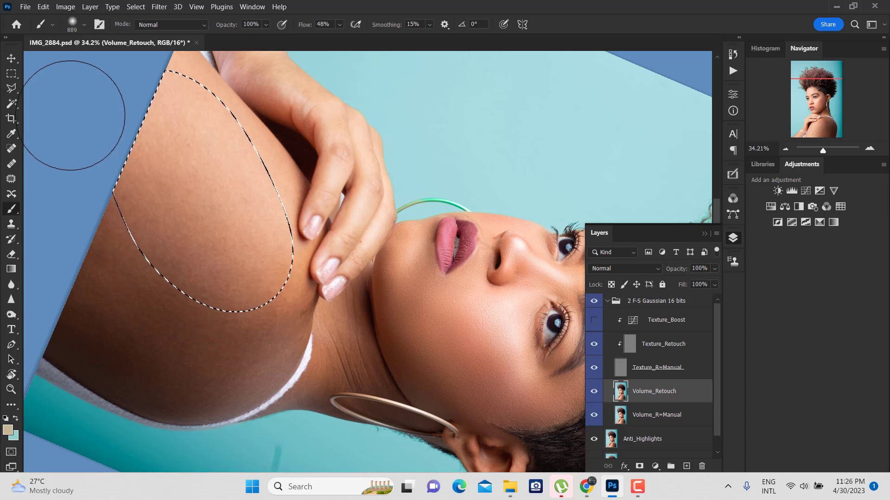
# Step: Apply a 40-pixel Gaussian Blur to the shoulder selection, fade it to 62%, and deselect
pyautogui.hotkey('ctrl', 'alt', 'f')
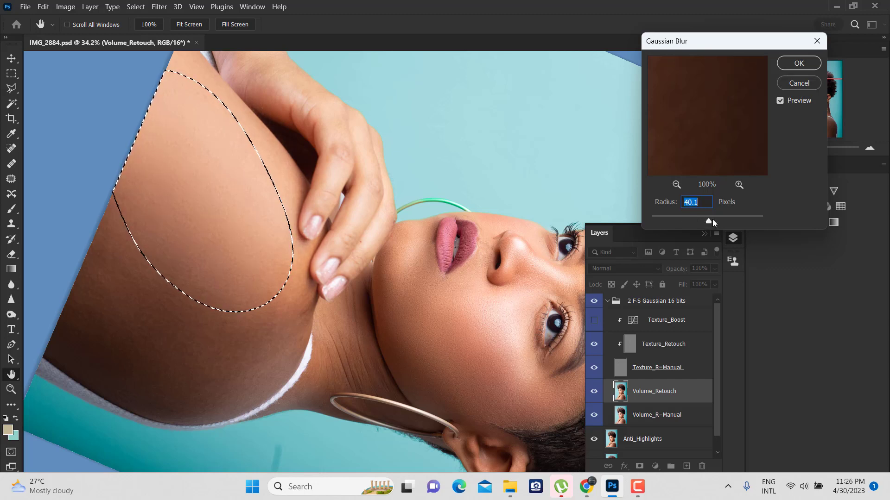
pyautogui.click(799, 63)
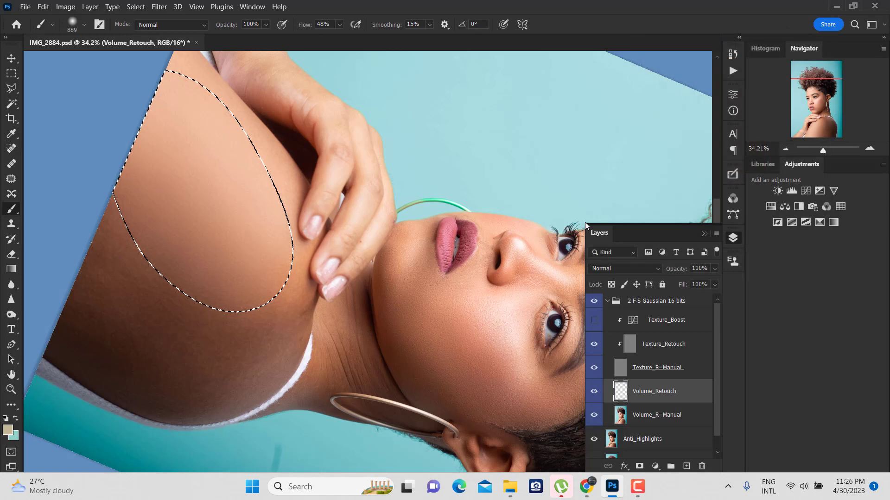
pyautogui.hotkey('ctrl', 'shift', 'f')
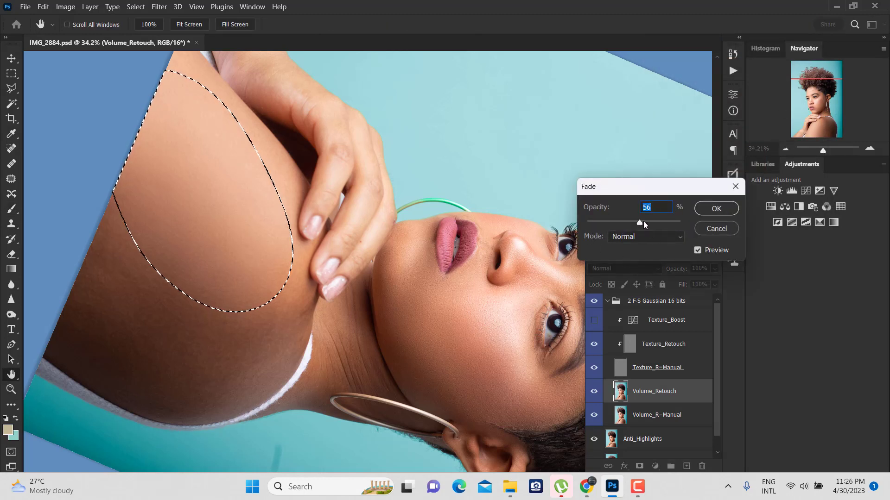
pyautogui.click(716, 208)
pyautogui.hotkey('ctrl', 'd')
pyautogui.moveTo(245, 308)
pyautogui.mouseDown()
pyautogui.moveTo(259, 243)
pyautogui.moveTo(174, 302)
pyautogui.moveTo(99, 198)
pyautogui.moveTo(162, 222)
pyautogui.moveTo(95, 228)
pyautogui.moveTo(124, 188)
pyautogui.moveTo(144, 218)
pyautogui.moveTo(90, 221)
pyautogui.mouseUp()
# Step: Quick Mask a shoulder patch, reapply the blur and fade it to 64%
pyautogui.press('b')
pyautogui.press('q')
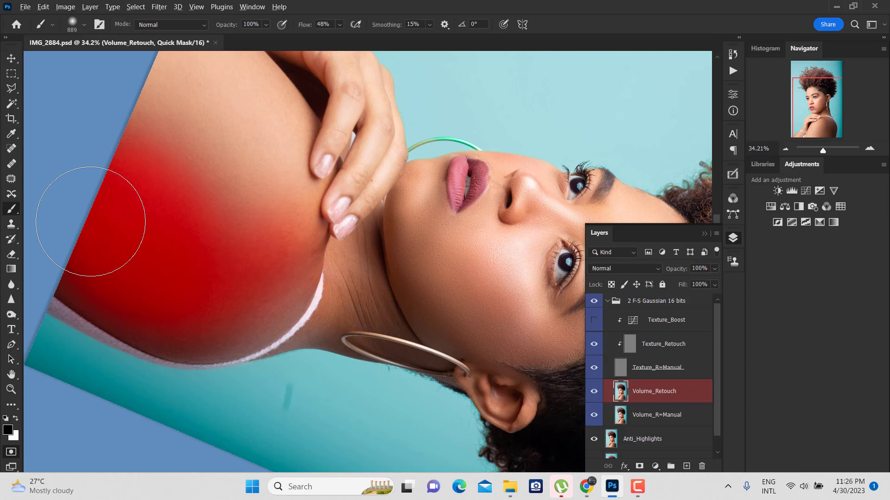
pyautogui.press('q')
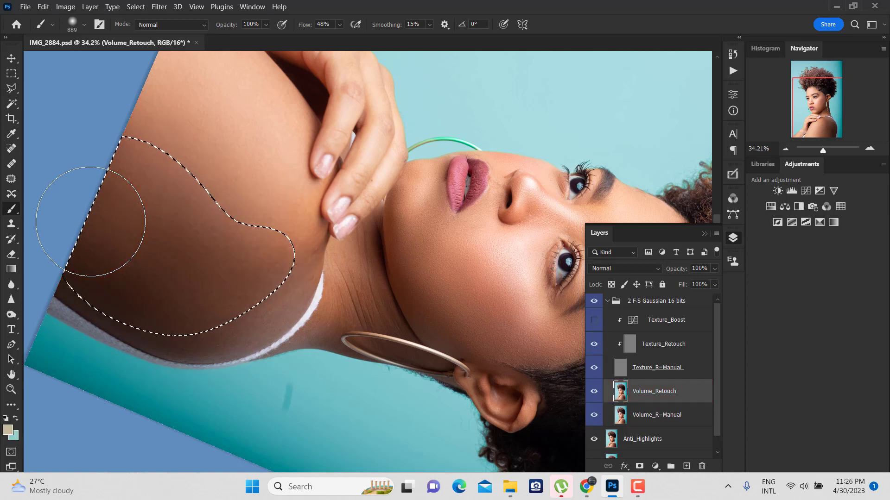
pyautogui.hotkey('ctrl', 'shift', 'f')
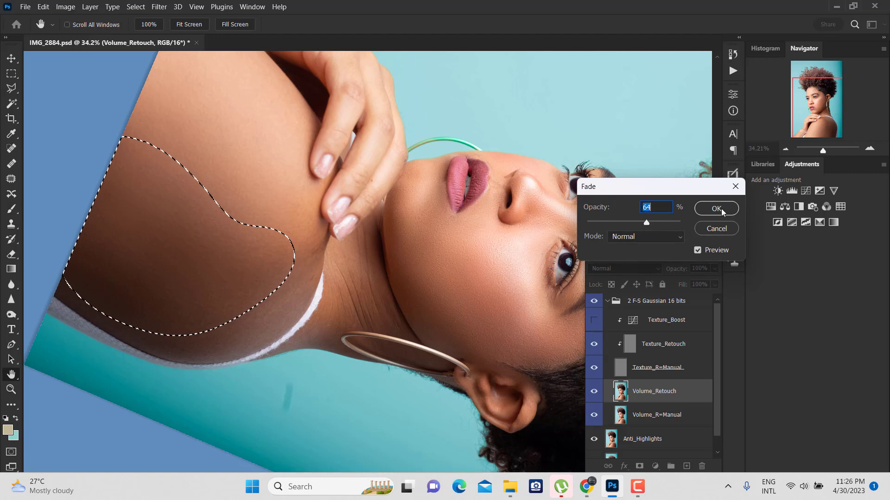
pyautogui.click(716, 208)
pyautogui.moveTo(430, 196); pyautogui.dragTo(313, 251)
# Step: Mask the shoulder near the neck, reapply the blur faded to 46%, and deselect
pyautogui.press('q')
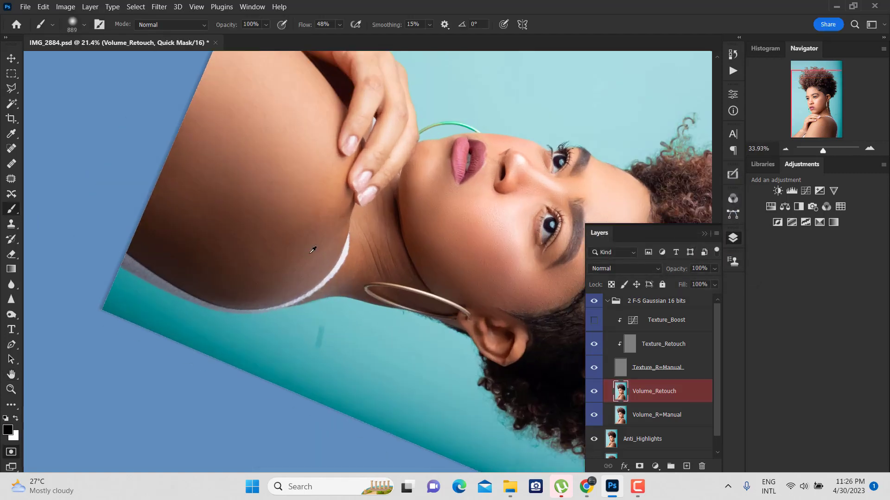
pyautogui.scroll(3, 313, 250)
pyautogui.moveTo(278, 217)
pyautogui.mouseDown()
pyautogui.moveTo(297, 213)
pyautogui.moveTo(310, 192)
pyautogui.moveTo(269, 238)
pyautogui.moveTo(289, 229)
pyautogui.moveTo(268, 234)
pyautogui.moveTo(252, 179)
pyautogui.moveTo(305, 161)
pyautogui.mouseUp()
pyautogui.press('q')
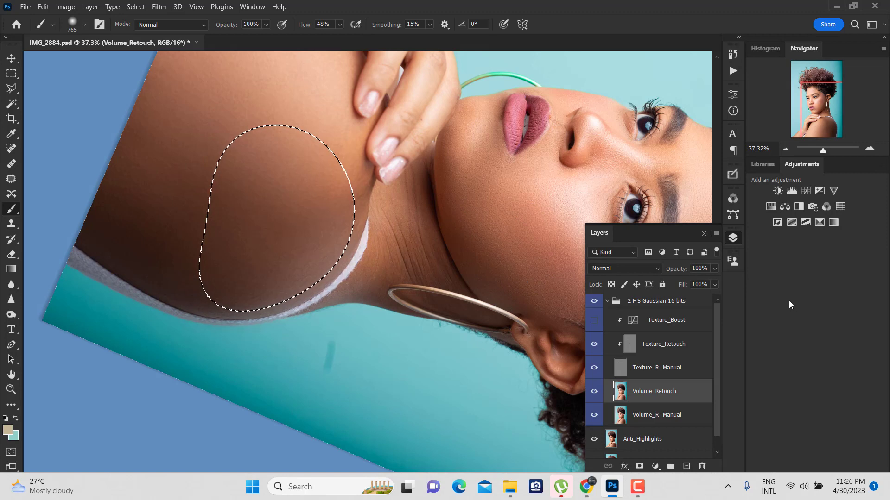
pyautogui.hotkey('ctrl', 'shift', 'f')
pyautogui.moveTo(636, 223); pyautogui.dragTo(630, 223)
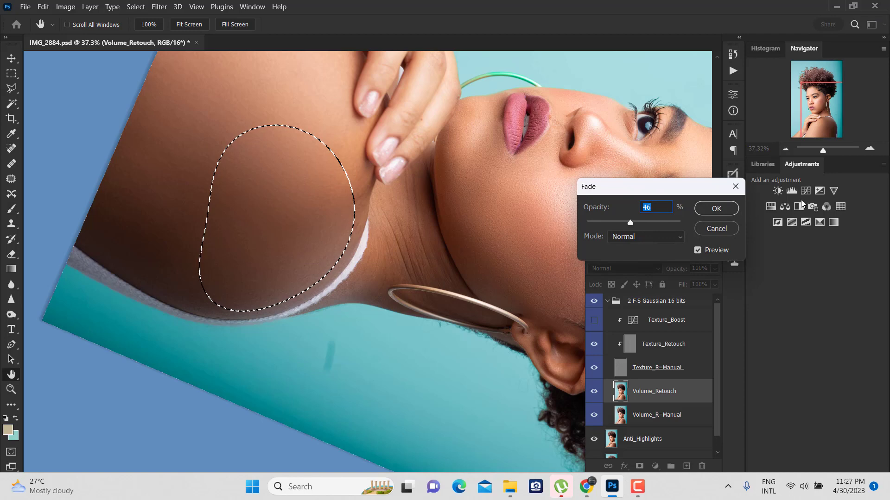
pyautogui.click(722, 209)
pyautogui.hotkey('ctrl', 'd')
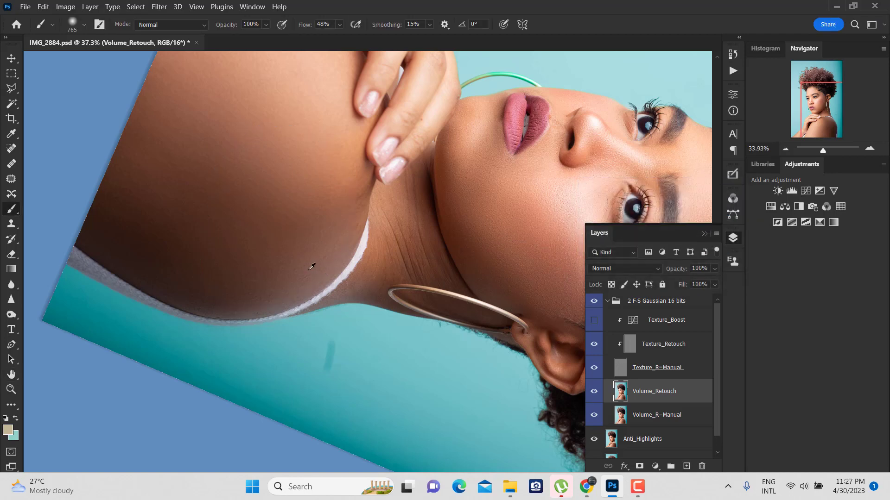
pyautogui.scroll(-3, 312, 267)
# Step: Paint a Quick Mask over the side of the neck and convert it to a selection
pyautogui.scroll(3, 312, 267)
pyautogui.press('d')
pyautogui.press('q')
pyautogui.moveTo(324, 255)
pyautogui.mouseDown()
pyautogui.moveTo(326, 214)
pyautogui.moveTo(318, 264)
pyautogui.moveTo(297, 287)
pyautogui.mouseUp()
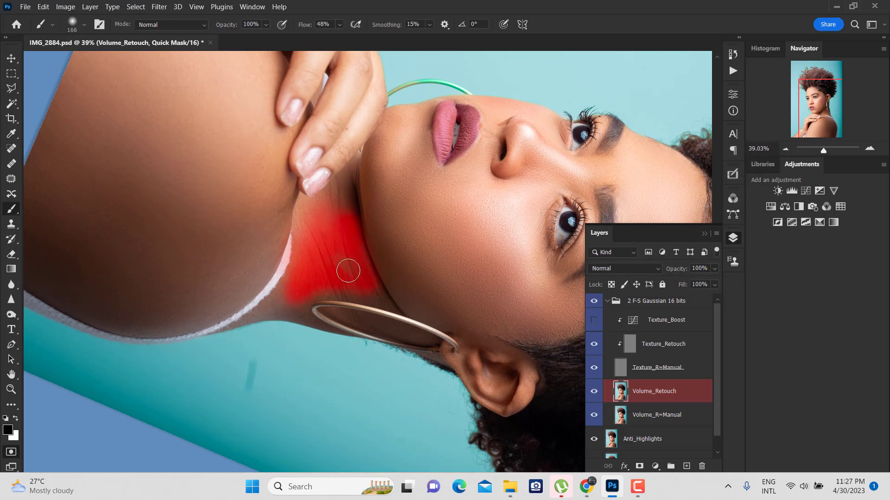
pyautogui.moveTo(346, 293); pyautogui.dragTo(360, 285)
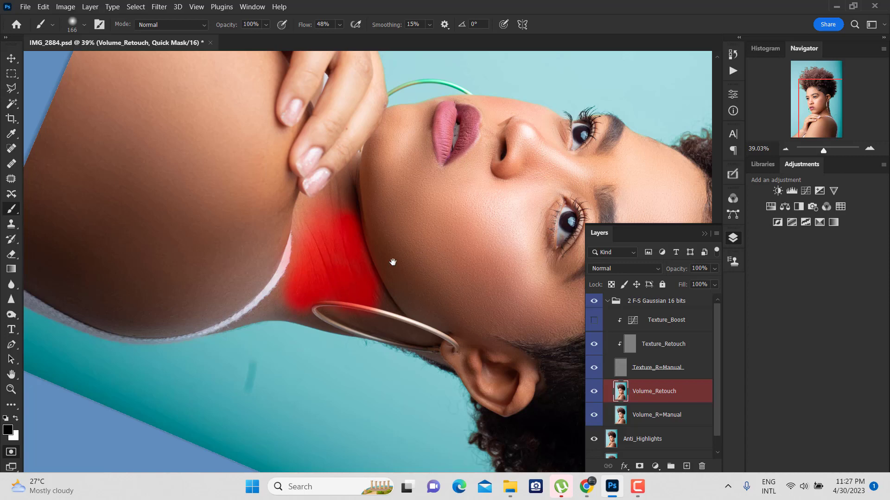
pyautogui.moveTo(393, 263); pyautogui.dragTo(298, 265)
pyautogui.scroll(3, 402, 130)
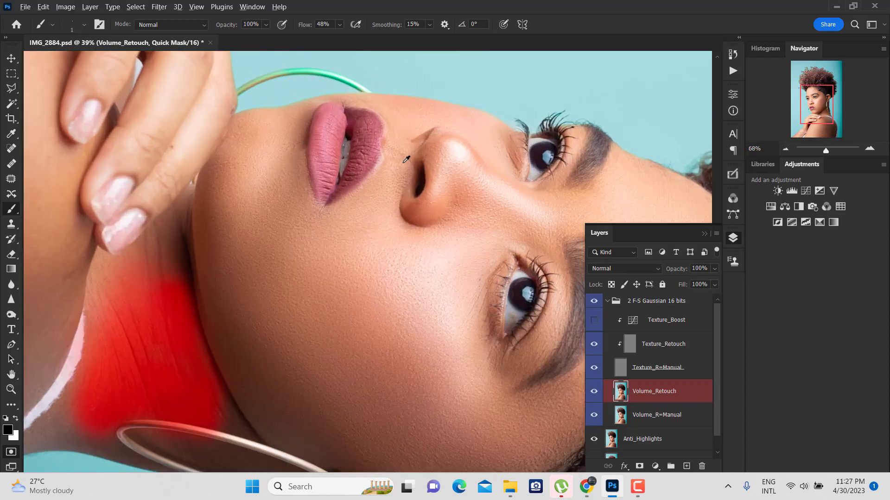
pyautogui.scroll(1, 406, 159)
pyautogui.press('x')
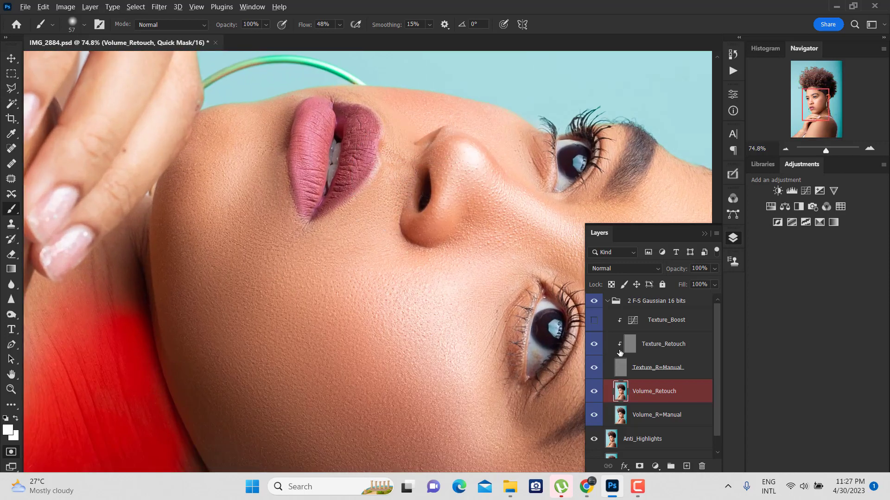
pyautogui.press('q')
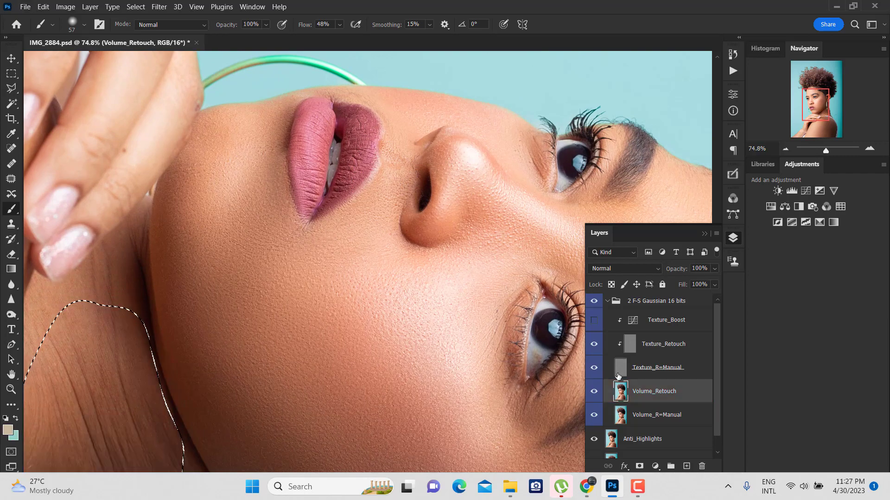
# Step: Refine the neck mask by erasing its overlap on the earring hoop
pyautogui.moveTo(445, 380); pyautogui.dragTo(620, 188)
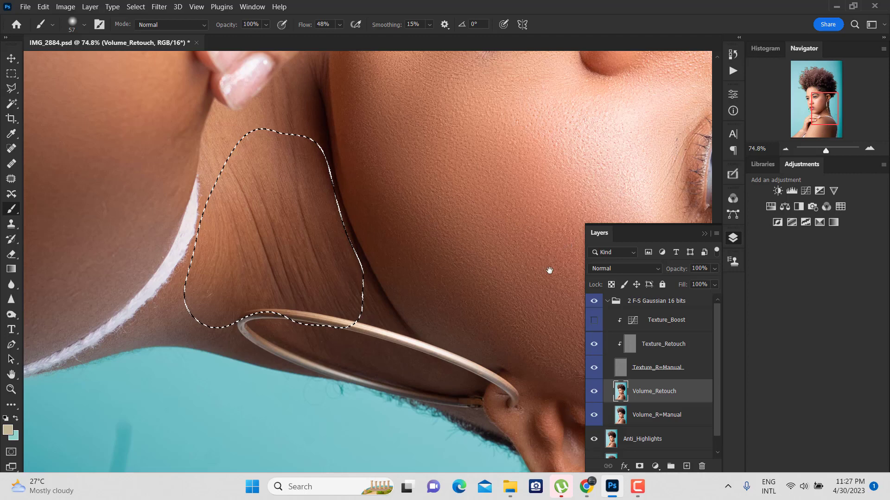
pyautogui.press('q')
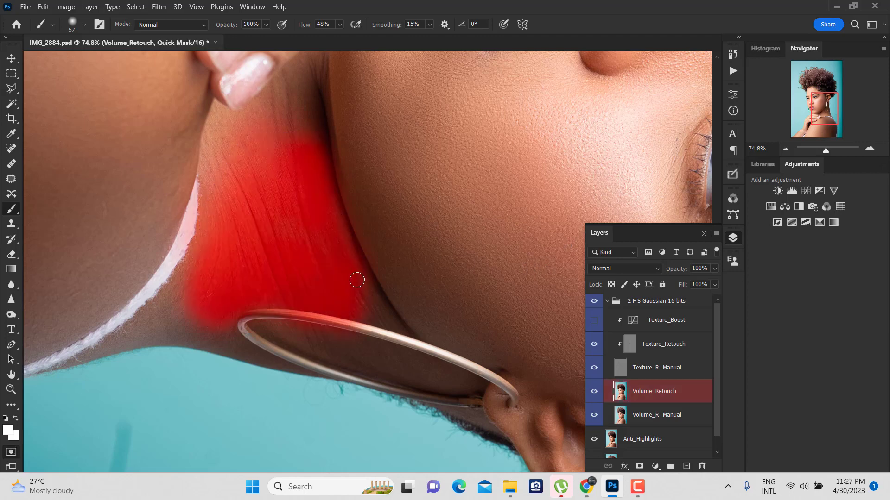
pyautogui.press('e')
pyautogui.moveTo(366, 331); pyautogui.dragTo(238, 318)
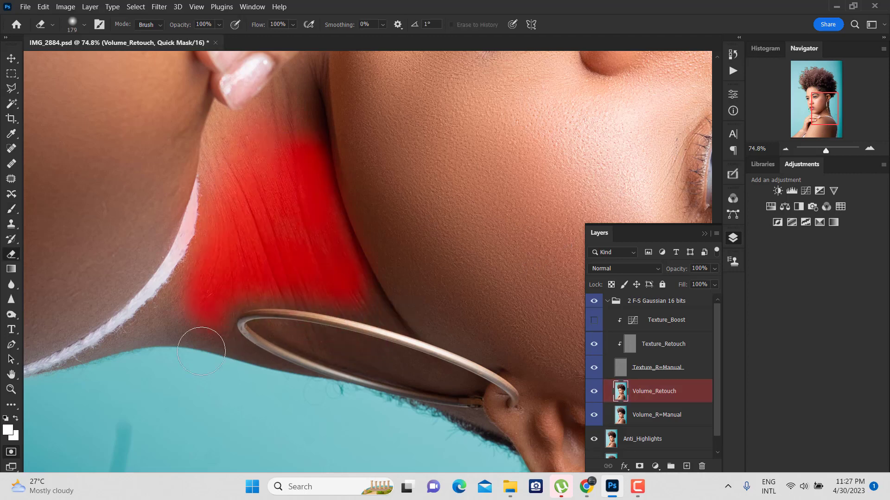
pyautogui.press('q')
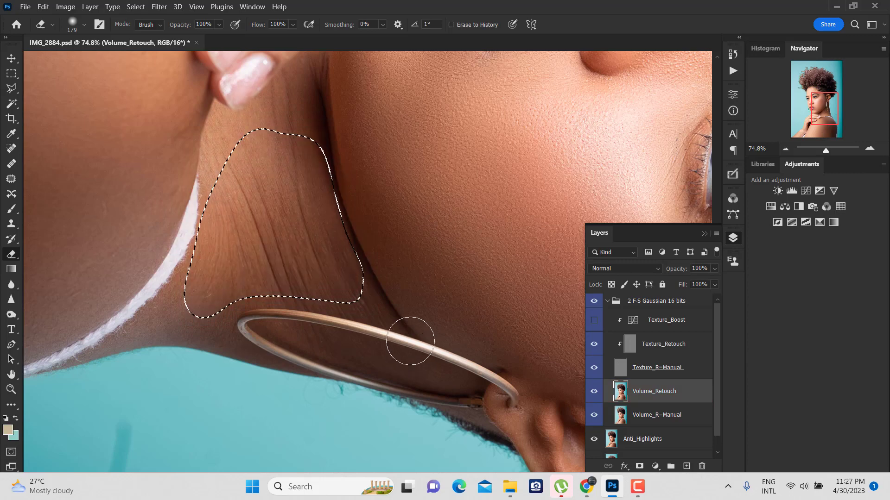
# Step: Fade the neck eraser retouch to 75% opacity and deselect
pyautogui.hotkey('ctrl', 'shift', 'f')
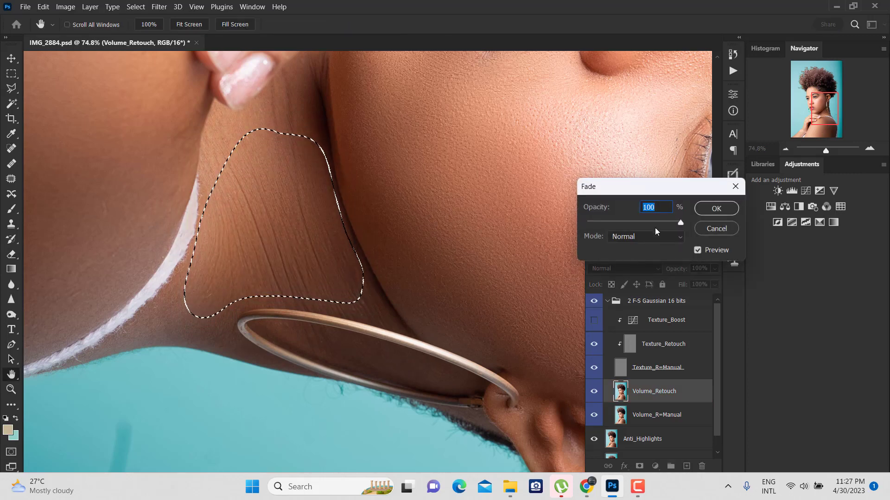
pyautogui.click(655, 226)
pyautogui.click(716, 208)
pyautogui.hotkey('ctrl', 'd')
pyautogui.moveTo(468, 250); pyautogui.dragTo(425, 218)
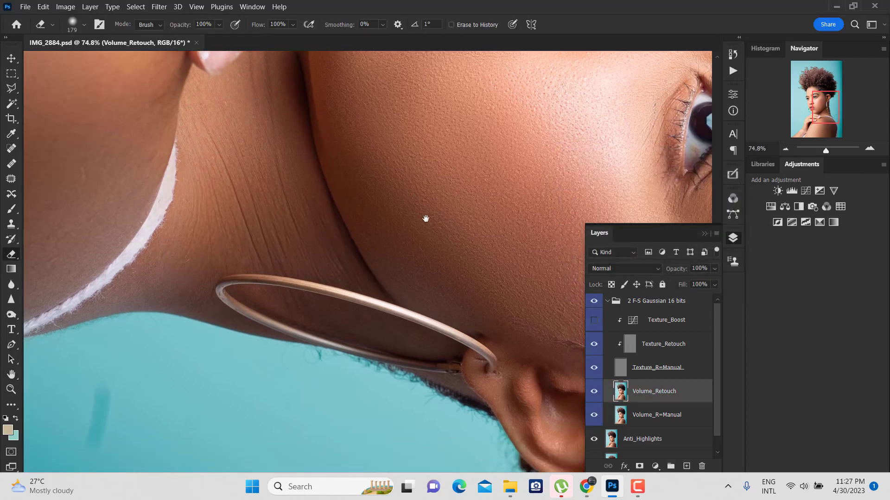
pyautogui.scroll(-4, 341, 269)
# Step: Blend the hand and finger skin with a roughly 132 px Mixer Brush
pyautogui.moveTo(363, 271); pyautogui.dragTo(334, 338)
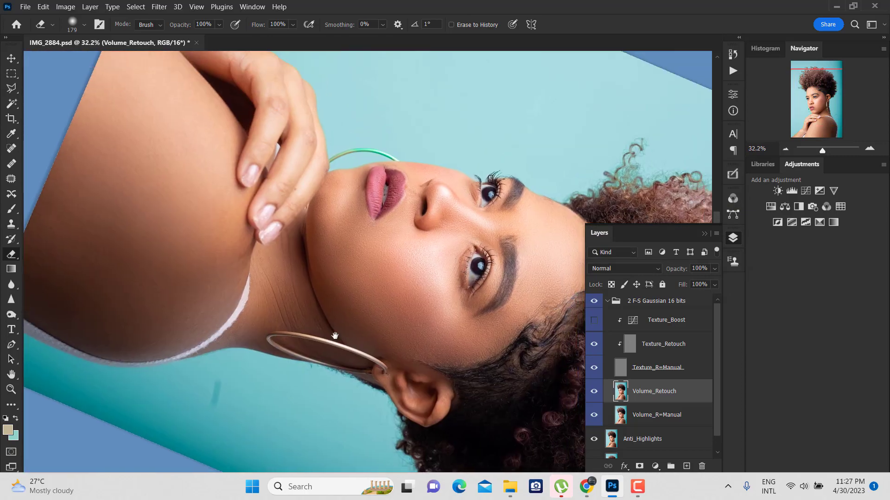
pyautogui.scroll(4, 290, 85)
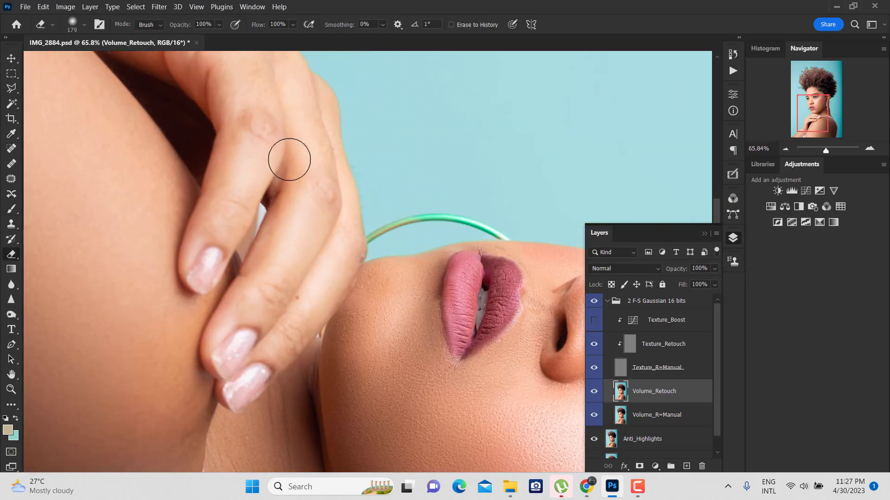
pyautogui.press('b')
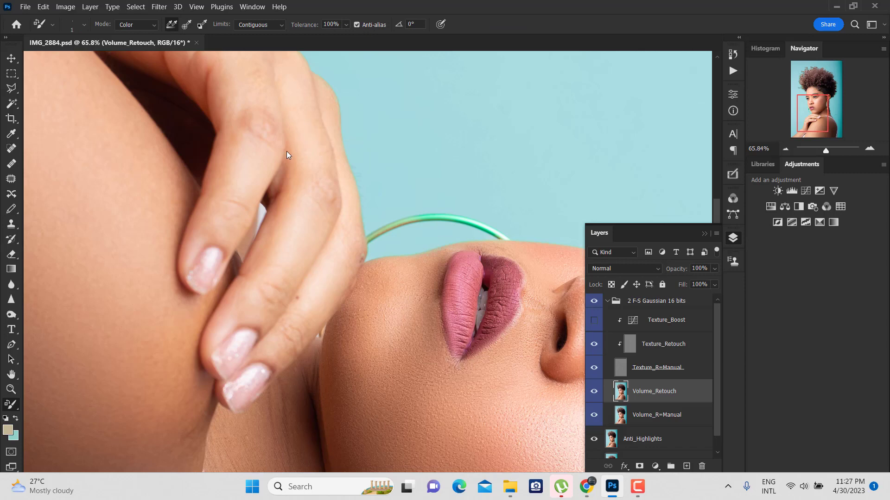
pyautogui.hotkey('shift', 'b')
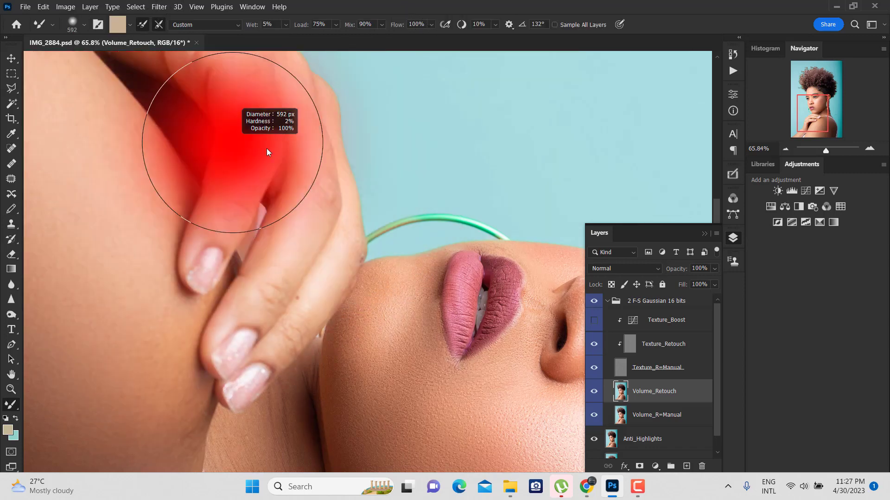
pyautogui.moveTo(207, 147); pyautogui.dragTo(200, 158)
pyautogui.keyDown('alt'); pyautogui.click(246, 135); pyautogui.keyUp('alt')
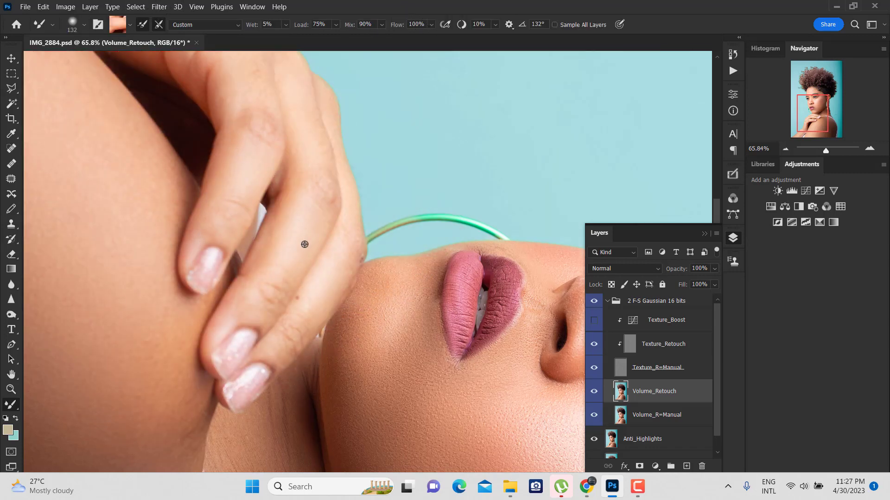
pyautogui.keyDown('alt'); pyautogui.click(299, 212); pyautogui.keyUp('alt')
pyautogui.keyDown('alt'); pyautogui.click(317, 131); pyautogui.keyUp('alt')
pyautogui.keyDown('alt'); pyautogui.click(340, 244); pyautogui.keyUp('alt')
pyautogui.moveTo(281, 158); pyautogui.dragTo(349, 302)
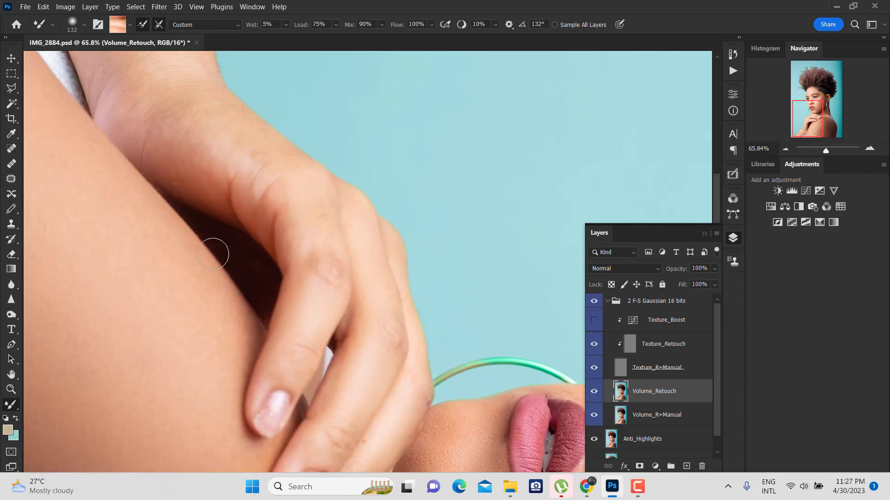
# Step: Enlarge the mixer brush to 254 px and blend the wrist and upper-arm skin
pyautogui.moveTo(205, 252); pyautogui.dragTo(220, 252)
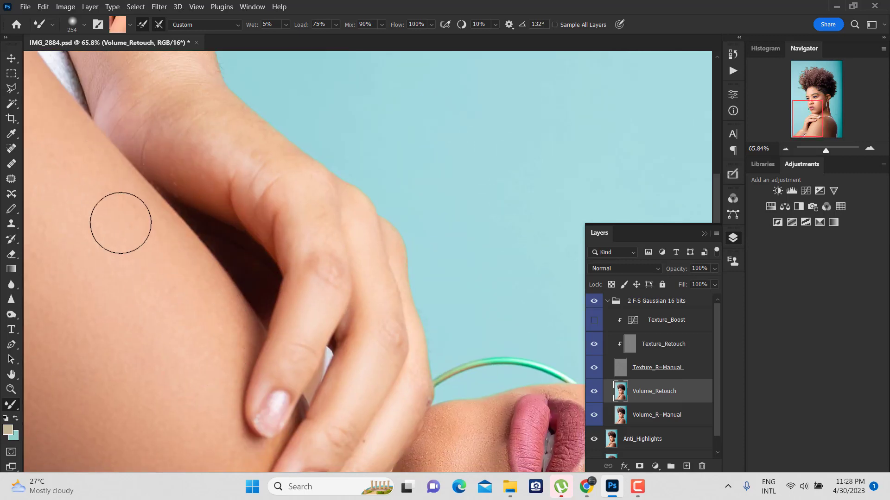
pyautogui.moveTo(357, 364); pyautogui.dragTo(294, 294)
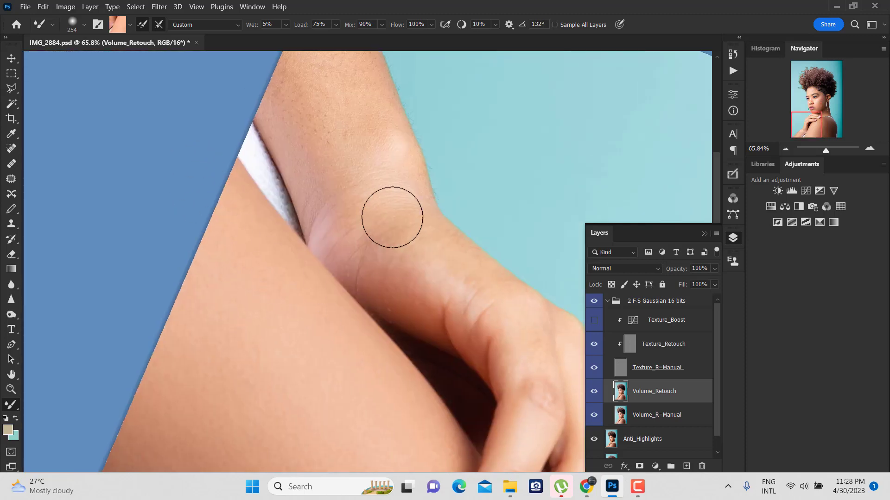
pyautogui.keyDown('alt'); pyautogui.click(377, 250); pyautogui.keyUp('alt')
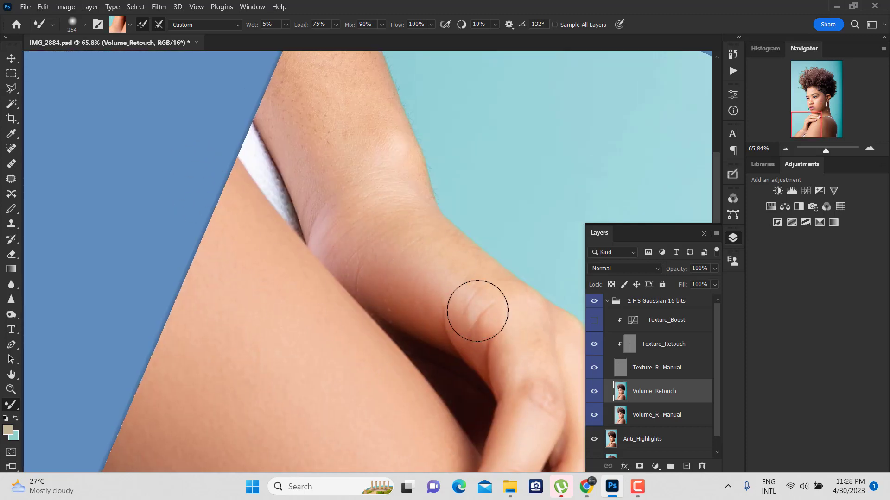
pyautogui.moveTo(416, 240); pyautogui.dragTo(489, 370)
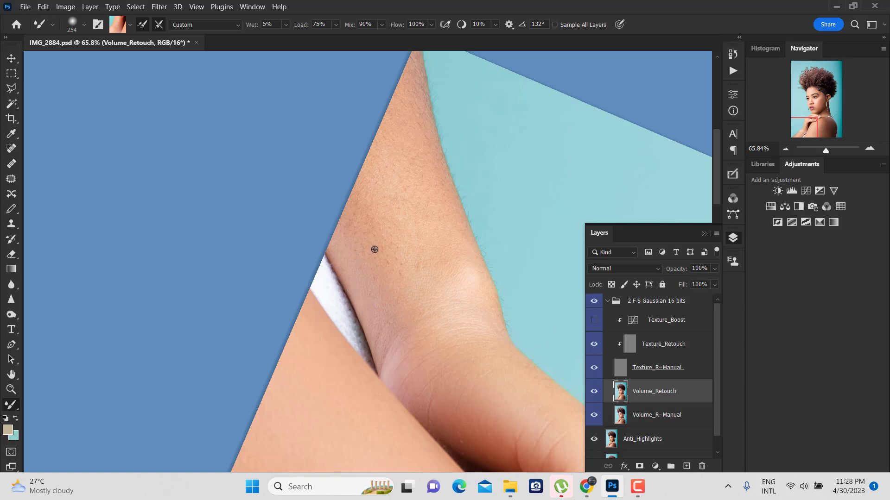
pyautogui.keyDown('alt'); pyautogui.click(369, 249); pyautogui.keyUp('alt')
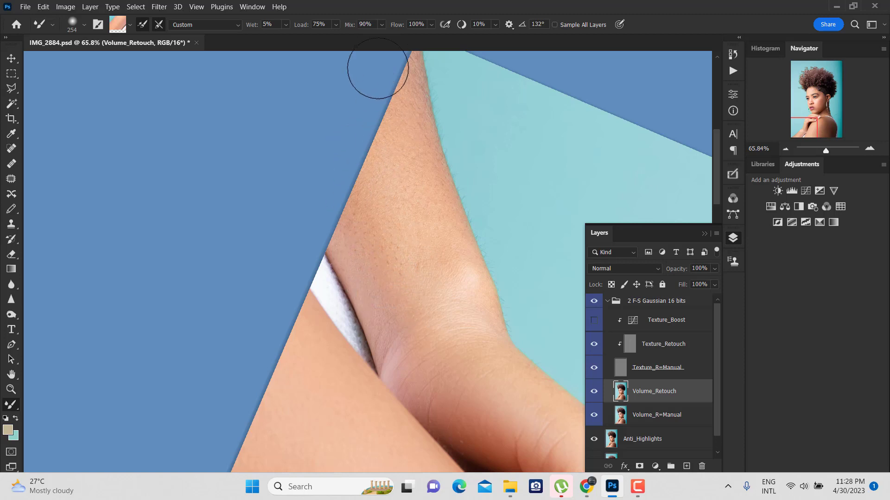
# Step: Blend lighter skin over the finger knuckles and check the brush size and hardness settings
pyautogui.moveTo(427, 319); pyautogui.dragTo(366, 207)
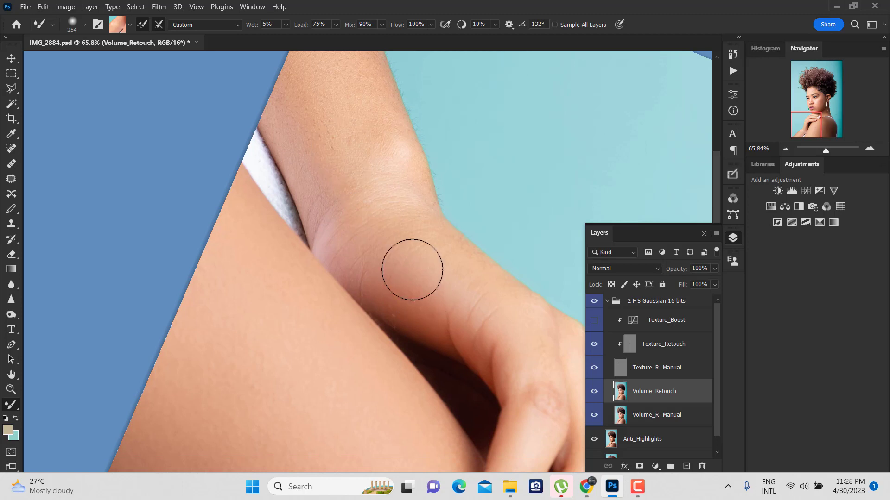
pyautogui.moveTo(465, 317); pyautogui.dragTo(288, 171)
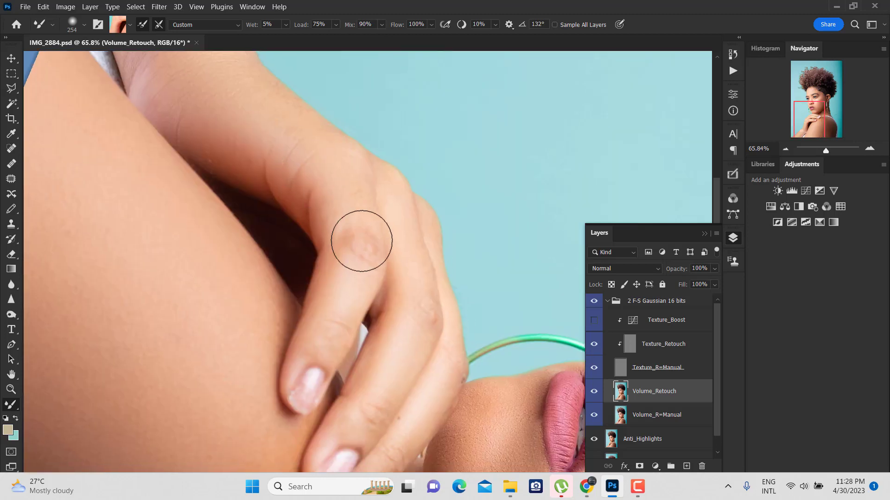
pyautogui.keyDown('alt'); pyautogui.click(364, 235); pyautogui.keyUp('alt')
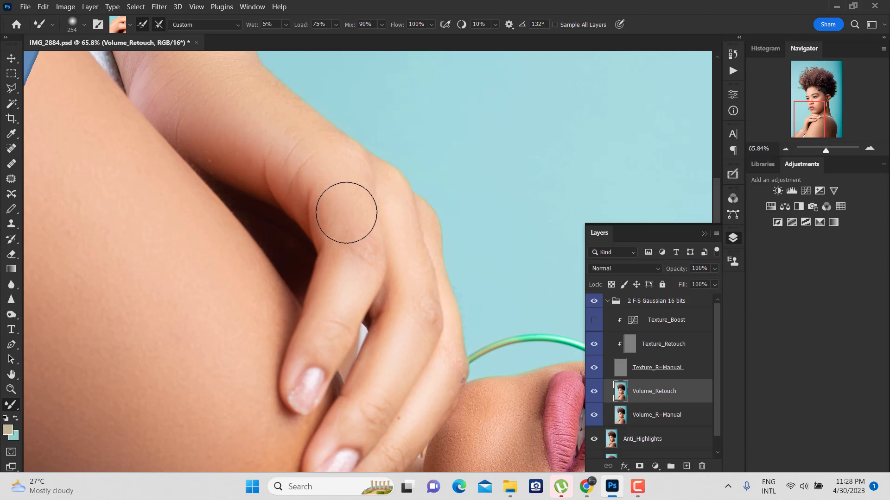
pyautogui.rightClick(319, 205)
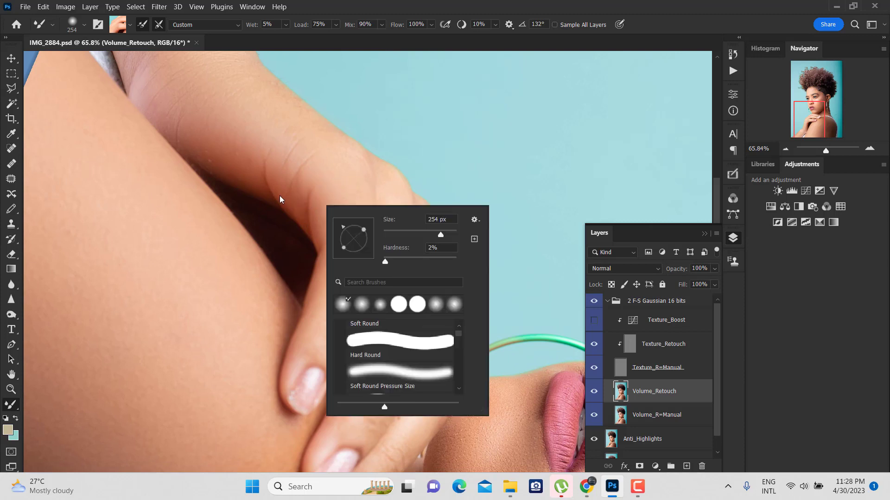
pyautogui.press('Escape')
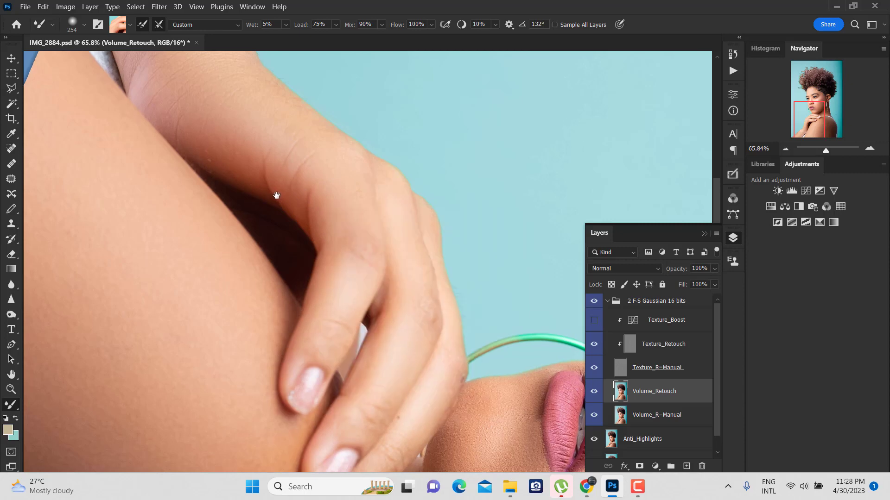
pyautogui.scroll(-5, 276, 211)
# Step: Reset the canvas rotation to 0° and zoom in on the cheek and forehead
pyautogui.press('r')
pyautogui.press('Escape')
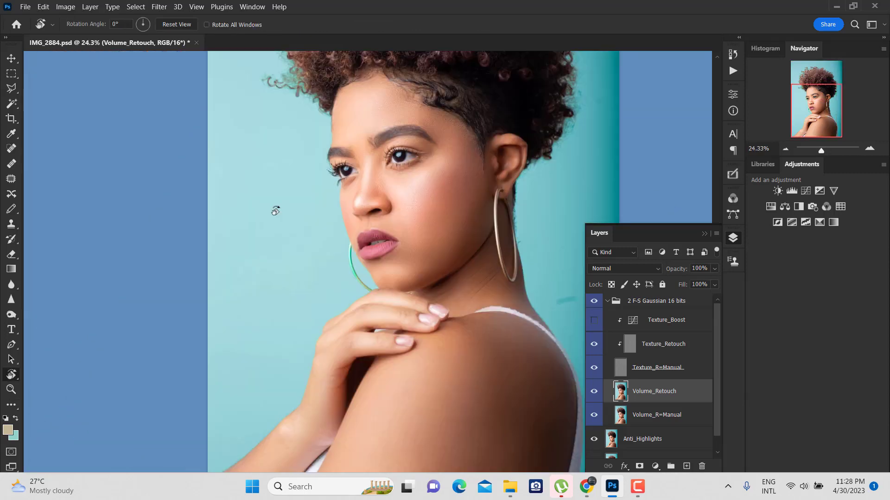
pyautogui.press('v')
pyautogui.scroll(4, 390, 180)
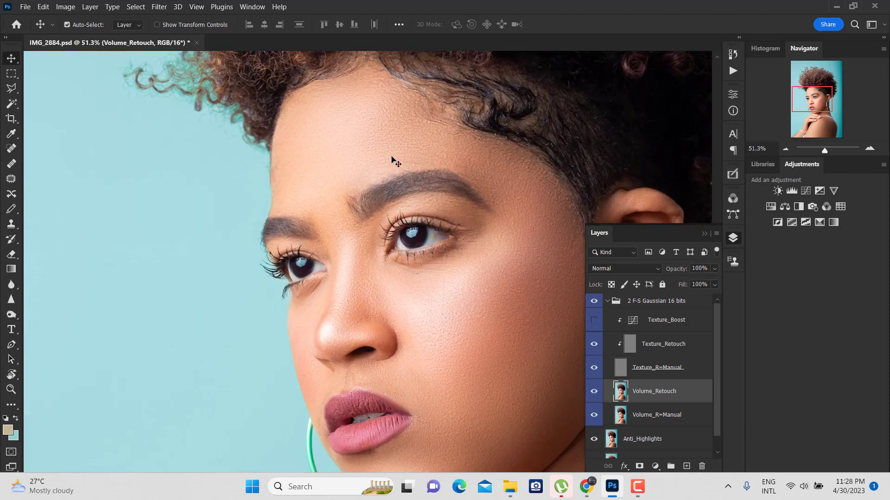
pyautogui.moveTo(359, 227); pyautogui.dragTo(296, 217)
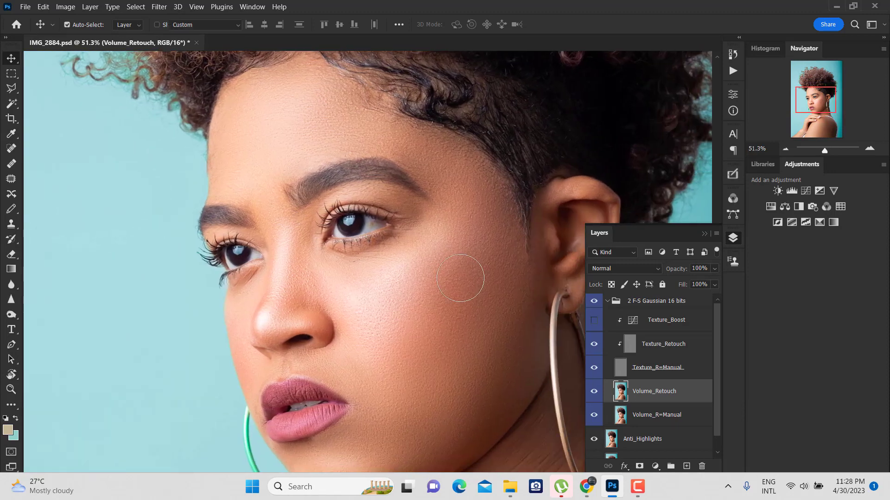
pyautogui.press('b')
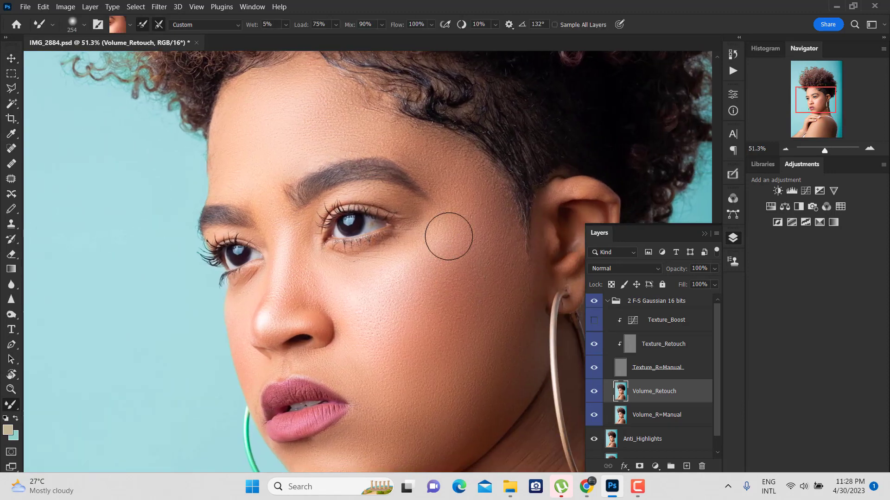
# Step: Blend the upper cheek and forehead skin up to the hairline with the mixer brush
pyautogui.keyDown('alt'); pyautogui.click(404, 265); pyautogui.keyUp('alt')
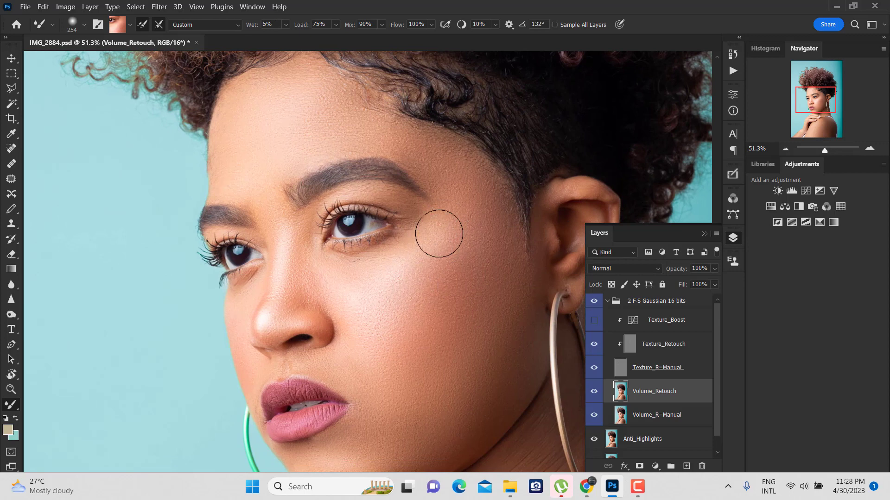
pyautogui.keyDown('alt'); pyautogui.click(454, 242); pyautogui.keyUp('alt')
pyautogui.keyDown('alt'); pyautogui.click(449, 193); pyautogui.keyUp('alt')
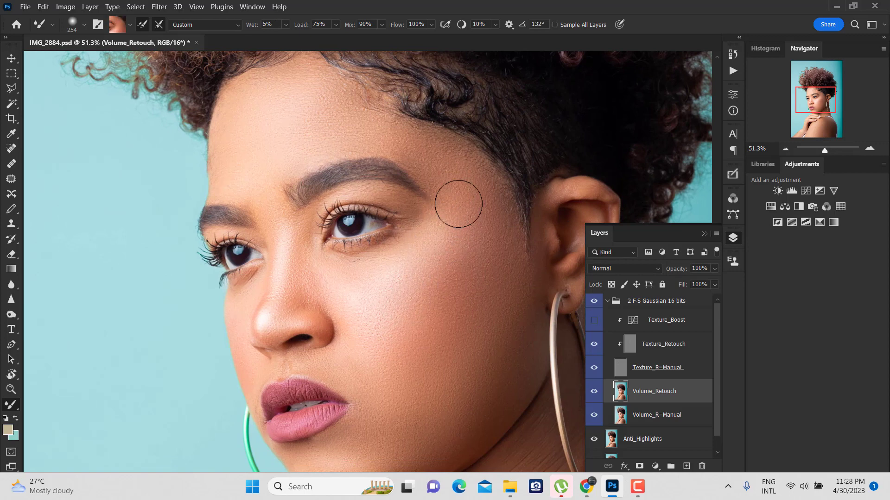
pyautogui.keyDown('alt'); pyautogui.click(431, 157); pyautogui.keyUp('alt')
pyautogui.keyDown('alt'); pyautogui.click(357, 135); pyautogui.keyUp('alt')
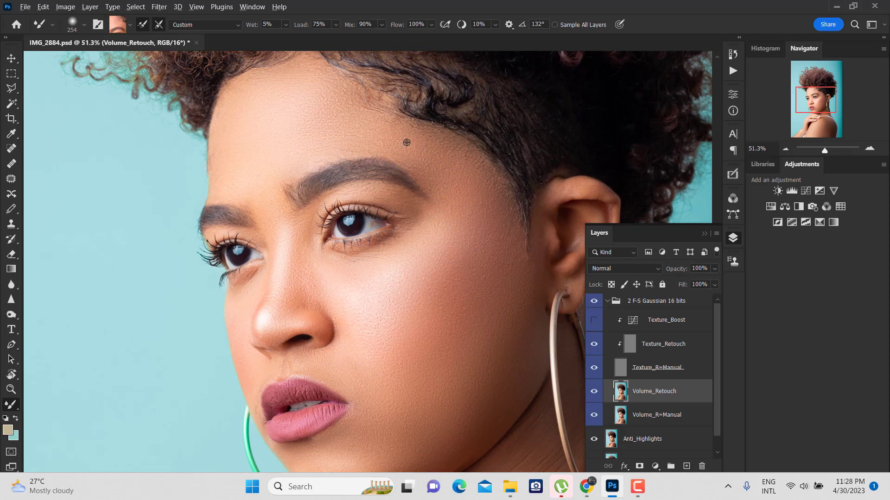
pyautogui.keyDown('alt'); pyautogui.click(408, 148); pyautogui.keyUp('alt')
pyautogui.keyDown('alt'); pyautogui.click(442, 140); pyautogui.keyUp('alt')
# Step: Blend the cheek skin near the ear, below the eye and beside the nose toward the chin
pyautogui.keyDown('alt'); pyautogui.click(505, 229); pyautogui.keyUp('alt')
pyautogui.keyDown('alt'); pyautogui.click(509, 229); pyautogui.keyUp('alt')
pyautogui.keyDown('alt'); pyautogui.click(483, 210); pyautogui.keyUp('alt')
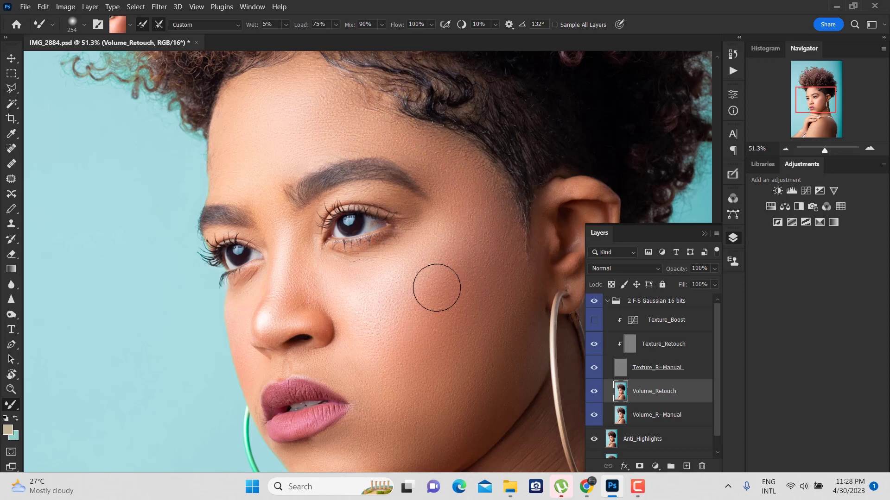
pyautogui.keyDown('alt'); pyautogui.click(418, 290); pyautogui.keyUp('alt')
pyautogui.keyDown('alt'); pyautogui.click(352, 287); pyautogui.keyUp('alt')
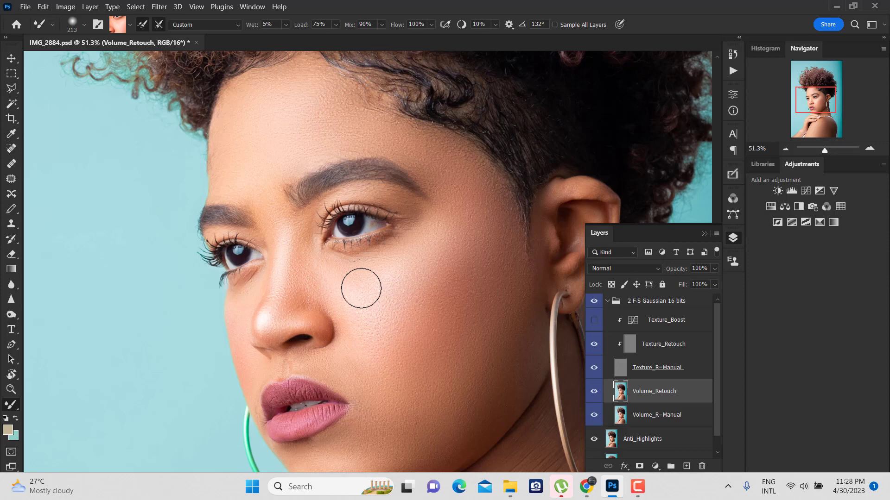
pyautogui.keyDown('alt'); pyautogui.click(370, 314); pyautogui.keyUp('alt')
pyautogui.keyDown('alt'); pyautogui.click(399, 283); pyautogui.keyUp('alt')
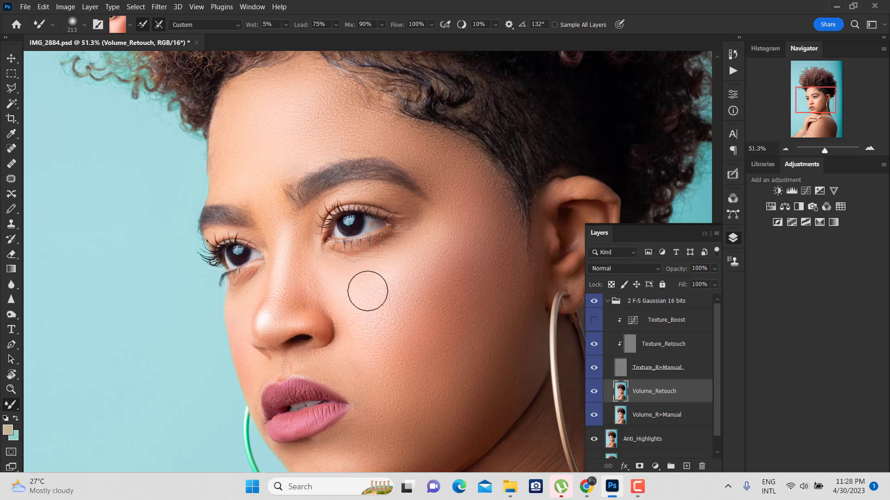
pyautogui.keyDown('alt'); pyautogui.click(392, 269); pyautogui.keyUp('alt')
pyautogui.keyDown('alt'); pyautogui.click(361, 374); pyautogui.keyUp('alt')
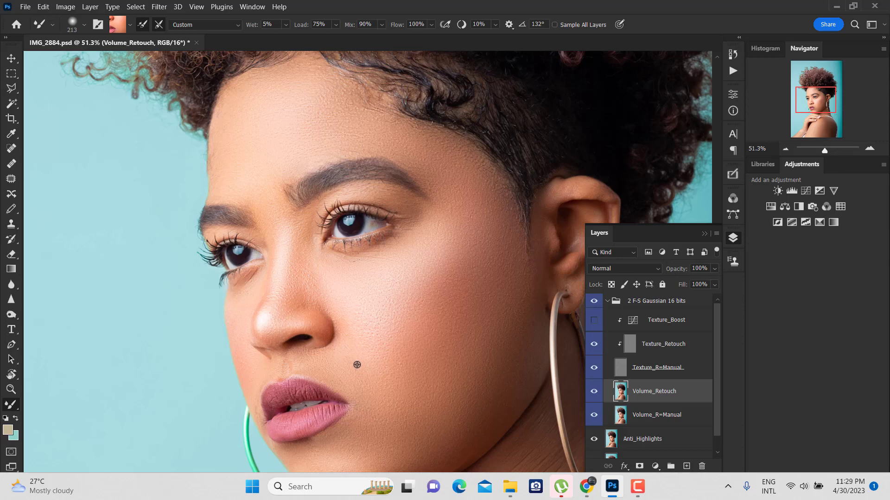
# Step: Set the mixer brush to 213 px size and 2% hardness
pyautogui.rightClick(348, 358)
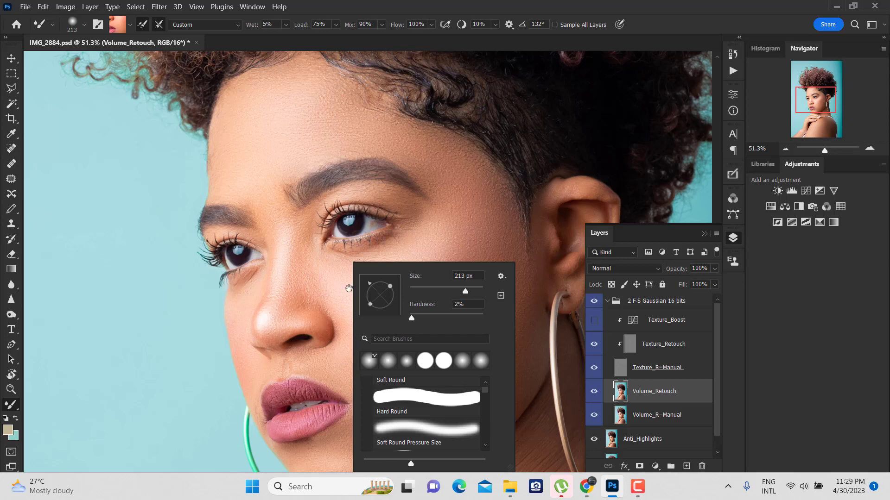
pyautogui.click(344, 245)
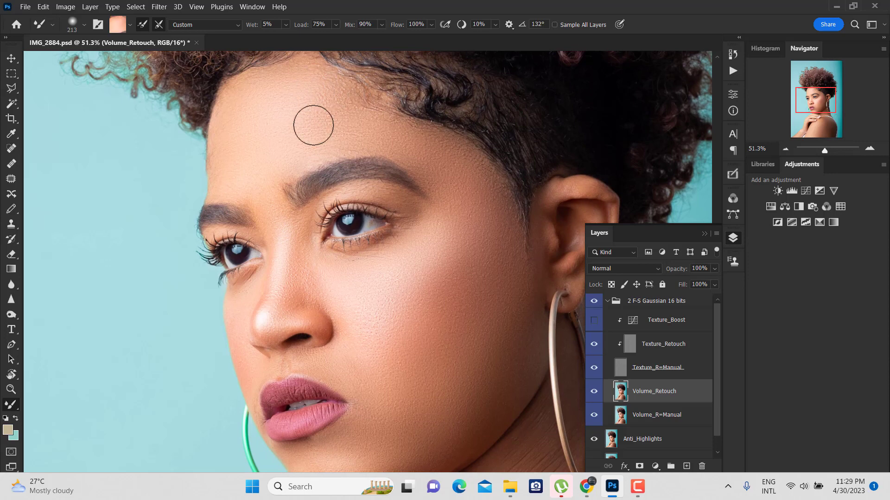
pyautogui.moveTo(344, 243); pyautogui.dragTo(323, 227)
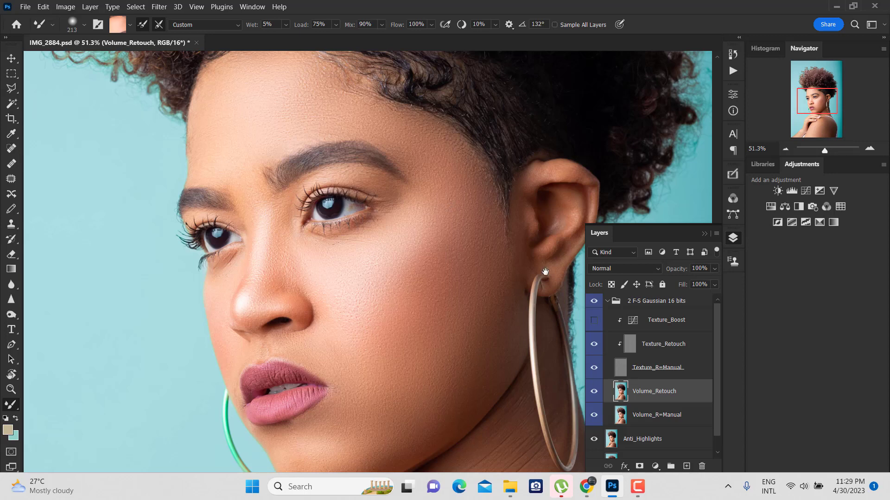
# Step: Duplicate the Texture_Retouch layer and set the copy to Linear Light blend mode
pyautogui.click(667, 349)
pyautogui.scroll(-2, 403, 223)
pyautogui.scroll(-3, 402, 235)
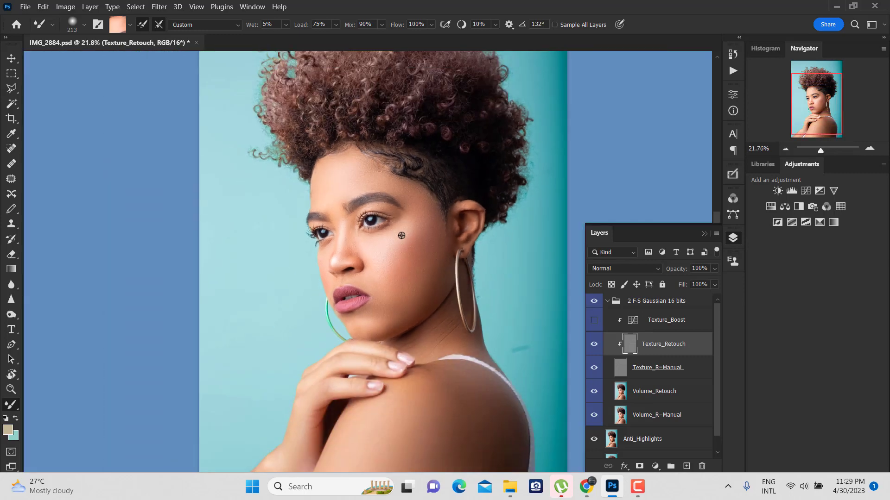
pyautogui.scroll(1, 402, 236)
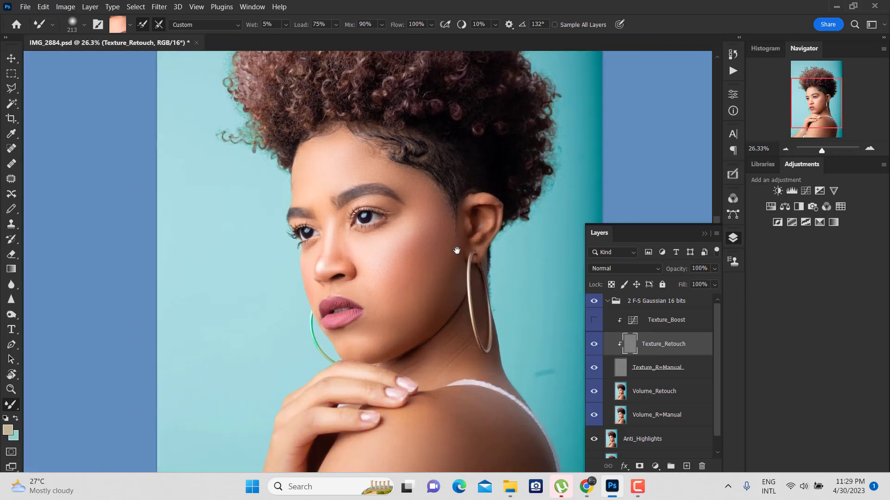
pyautogui.hotkey('ctrl', 'j')
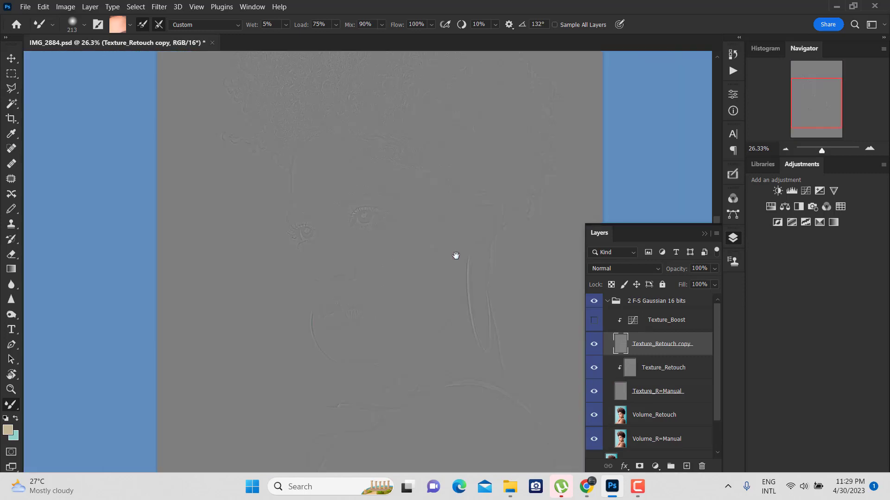
pyautogui.click(621, 268)
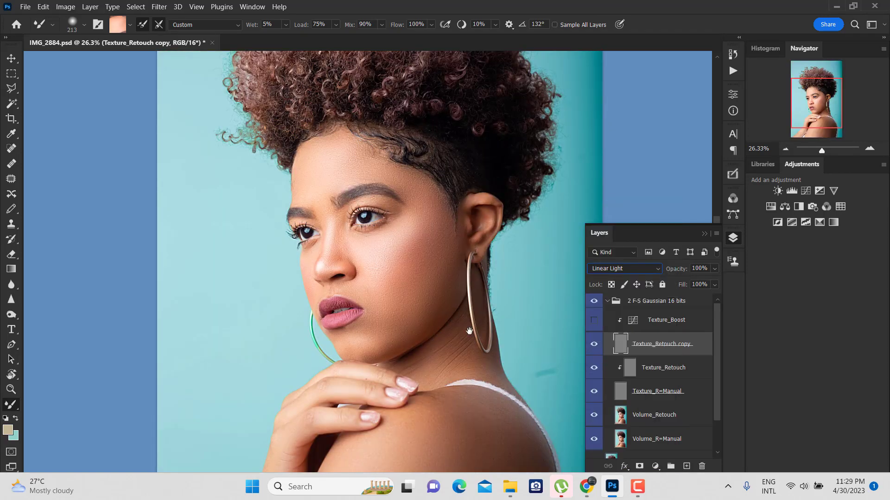
# Step: Lower the Texture_Retouch copy's opacity to 40%, then select the 2 F-S Gaussian 16 bits group
pyautogui.moveTo(469, 331); pyautogui.dragTo(453, 328)
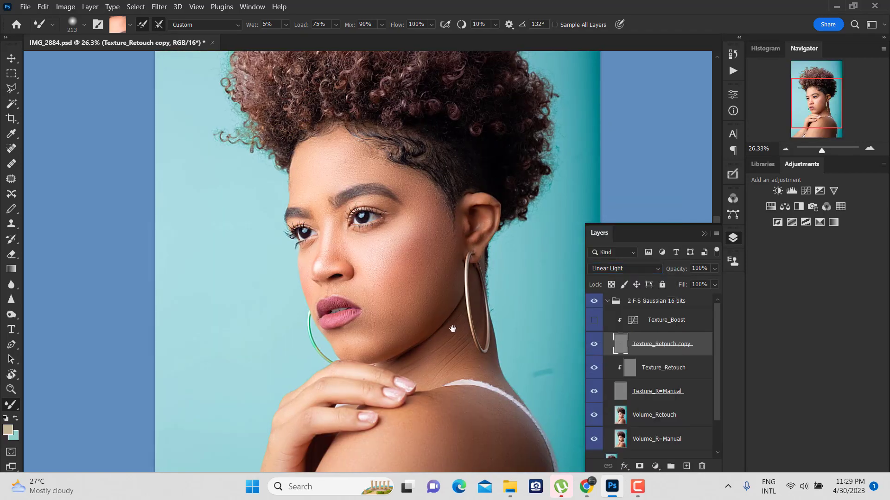
pyautogui.click(404, 266)
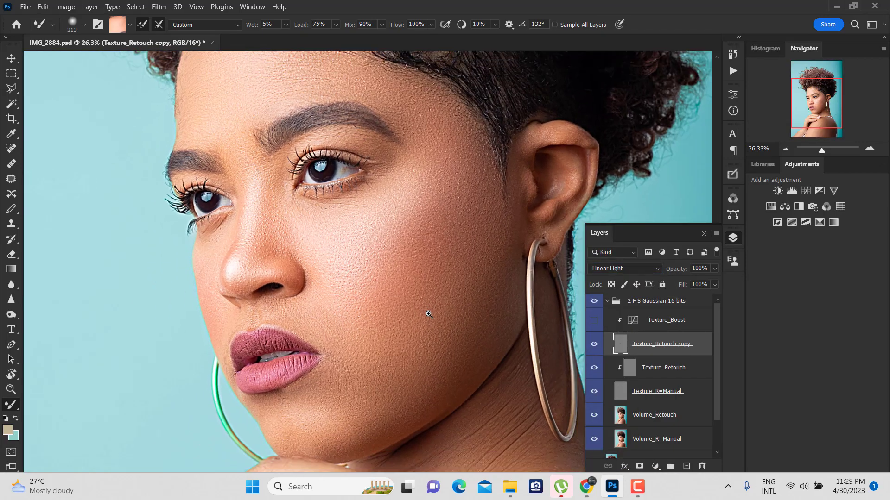
pyautogui.press('v')
pyautogui.press('4')
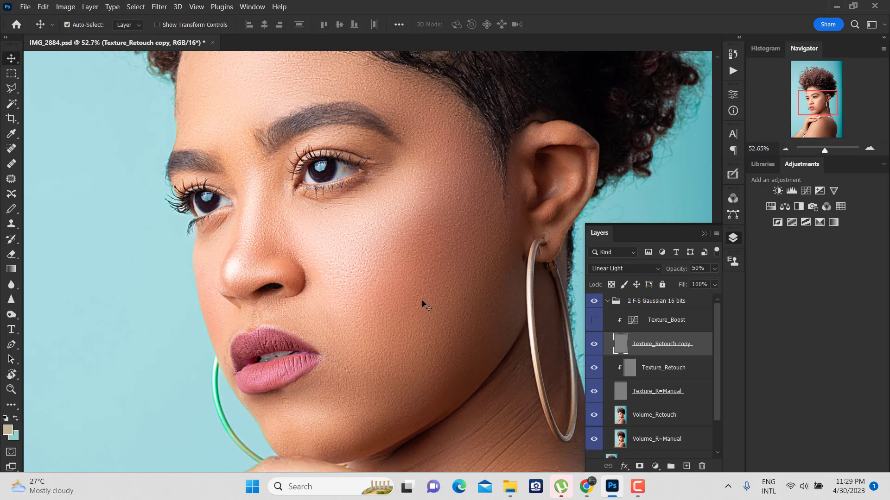
pyautogui.scroll(-3, 426, 306)
pyautogui.scroll(-2, 420, 295)
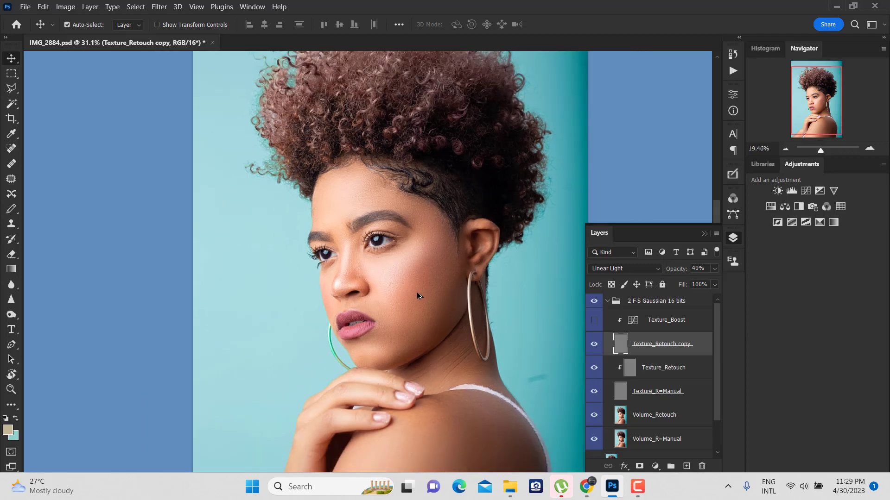
pyautogui.scroll(-1, 423, 297)
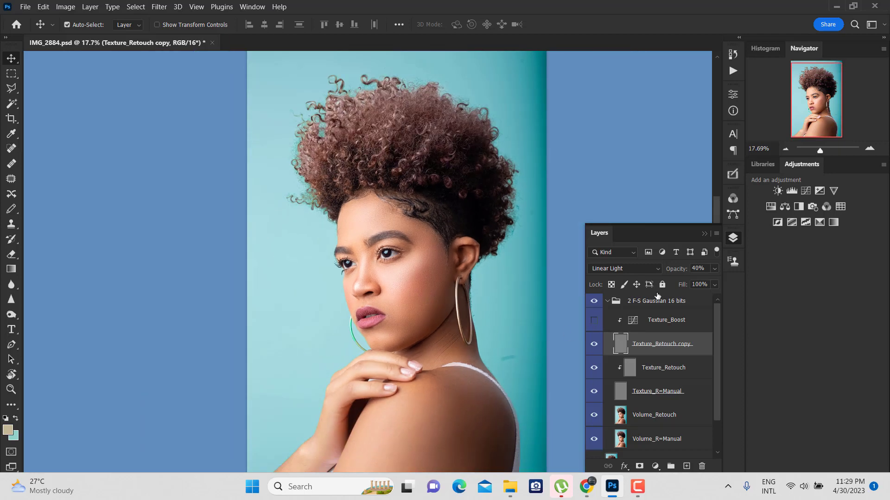
pyautogui.click(660, 307)
# Step: Merge the frequency-separation layers down to Volume_R=Manual and duplicate the merged layer
pyautogui.scroll(-1, 650, 407)
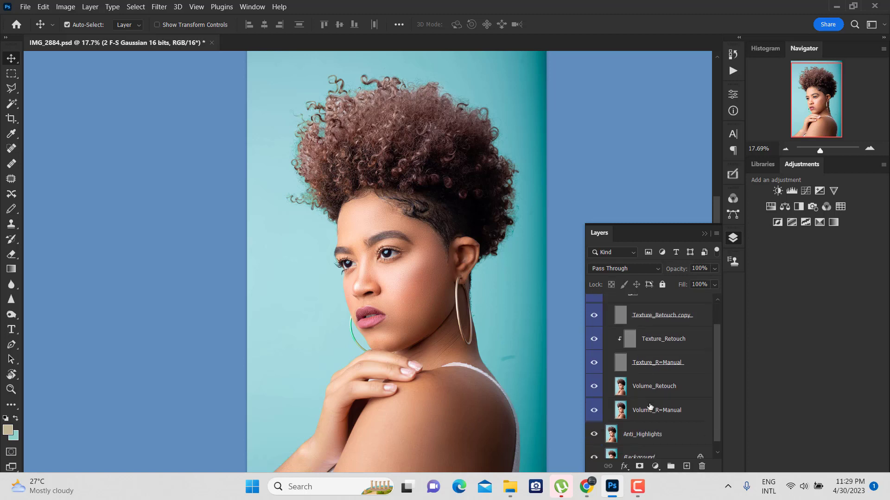
pyautogui.keyDown('shift'); pyautogui.click(649, 410); pyautogui.keyUp('shift')
pyautogui.hotkey('ctrl', 'e')
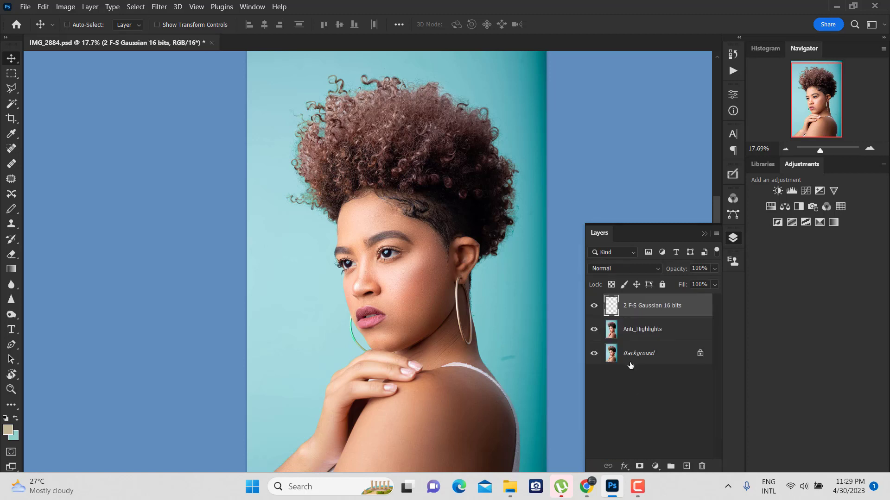
pyautogui.click(594, 306)
pyautogui.hotkey('ctrl', 'j')
# Step: Add a black-and-white D&B_Curves dodge-and-burn group from Ultimate Retouch's Dodge & Burn options
pyautogui.click(733, 178)
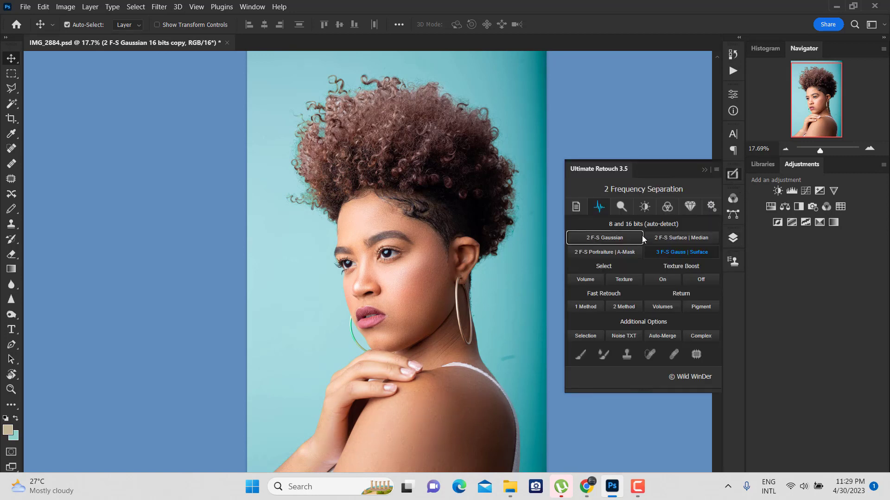
pyautogui.click(622, 207)
pyautogui.click(625, 302)
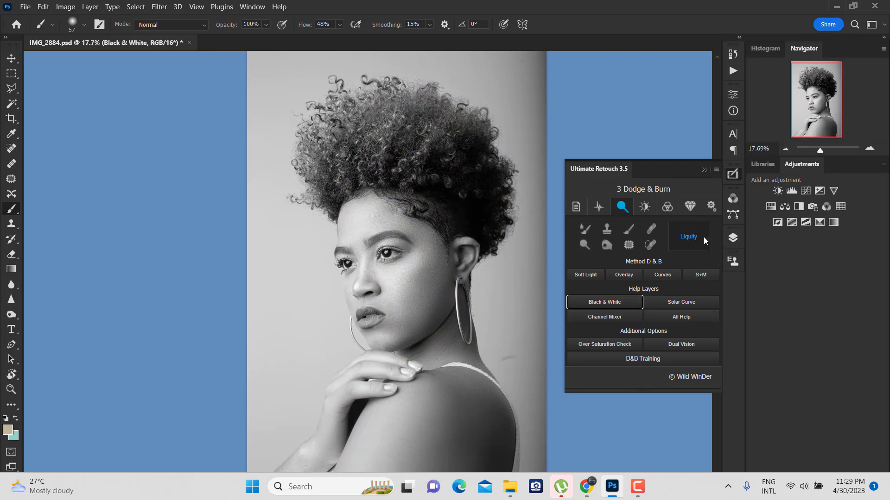
# Step: Tilt the canvas view and set the brush to about 145 px
pyautogui.press('r')
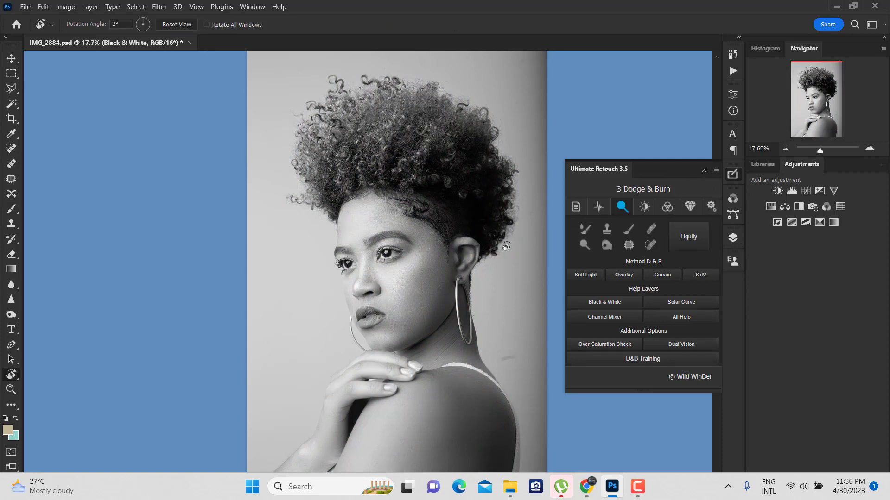
pyautogui.moveTo(498, 227); pyautogui.dragTo(464, 315)
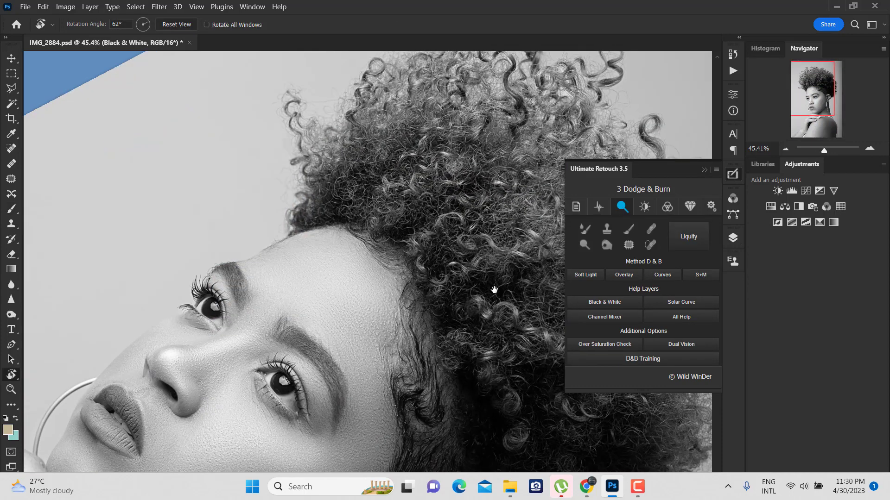
pyautogui.press('b')
pyautogui.moveTo(379, 207); pyautogui.dragTo(398, 206)
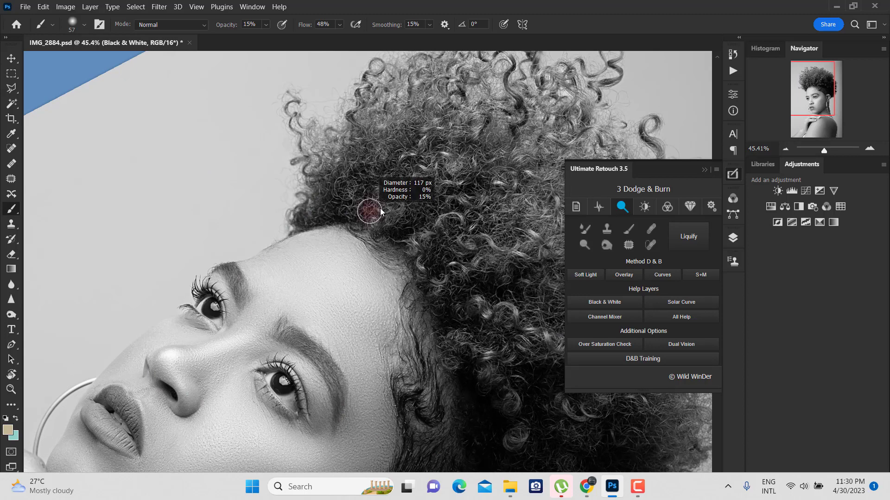
pyautogui.click(735, 74)
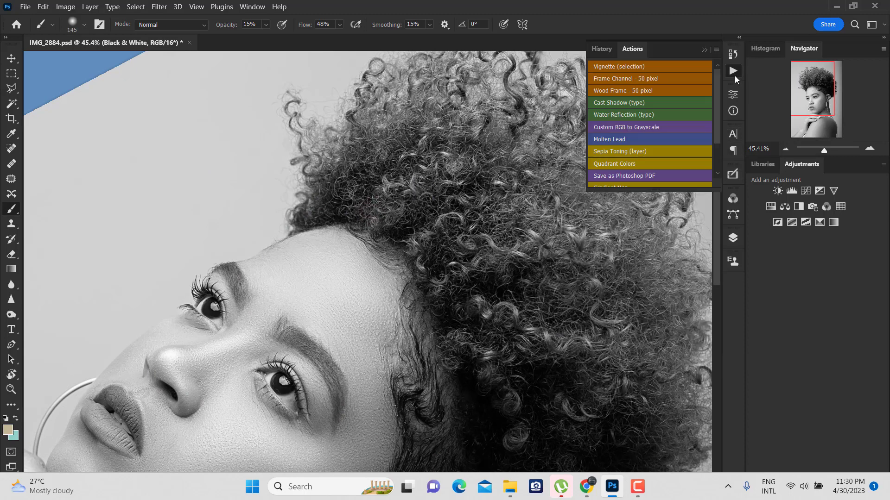
pyautogui.click(734, 239)
# Step: On the Burn mask, darken the hair beside the face with a 279 px, 20% brush
pyautogui.click(651, 410)
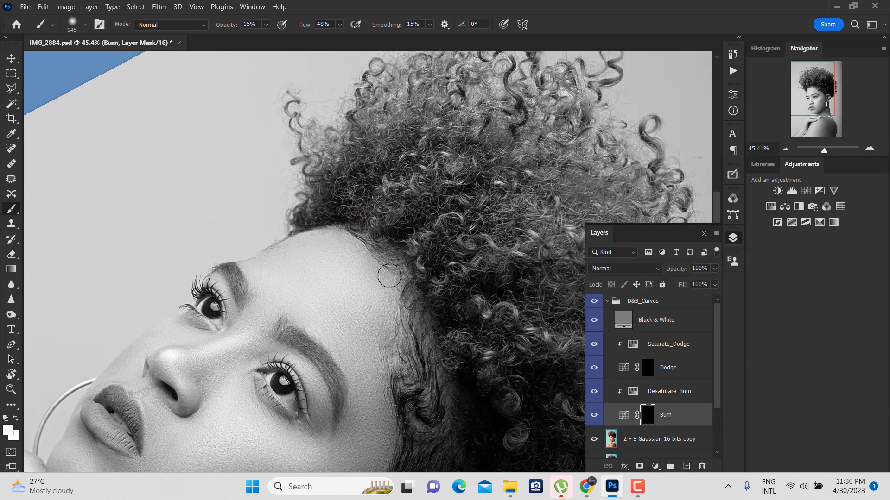
pyautogui.moveTo(323, 202); pyautogui.dragTo(352, 202)
pyautogui.press('2')
pyautogui.moveTo(391, 220); pyautogui.dragTo(443, 204)
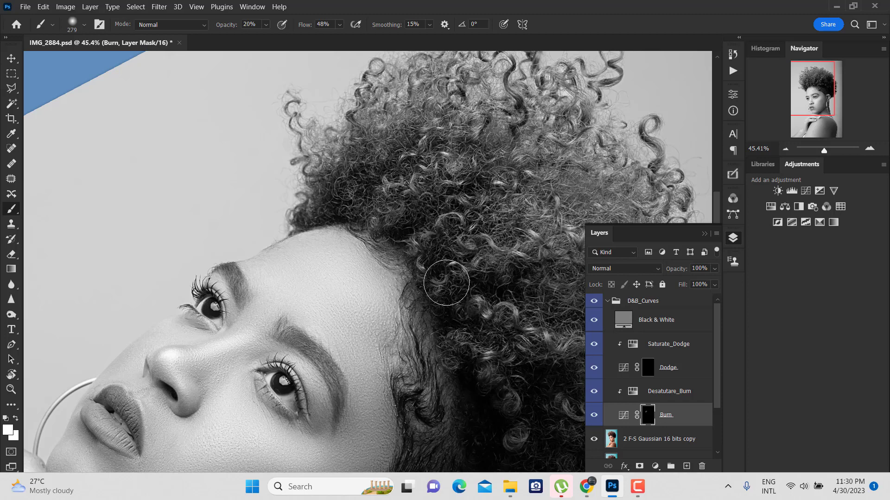
pyautogui.hscroll(5, 378, 238)
pyautogui.scroll(-1, 378, 238)
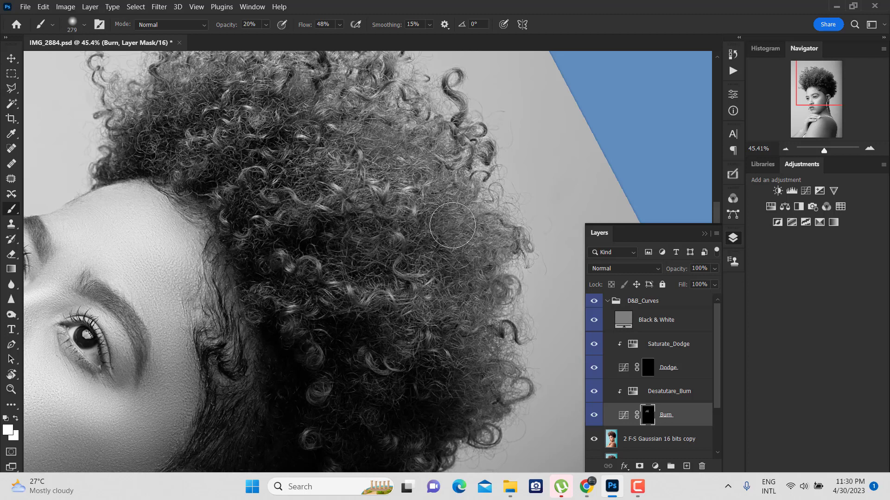
pyautogui.scroll(-3, 347, 318)
pyautogui.hscroll(-2, 348, 317)
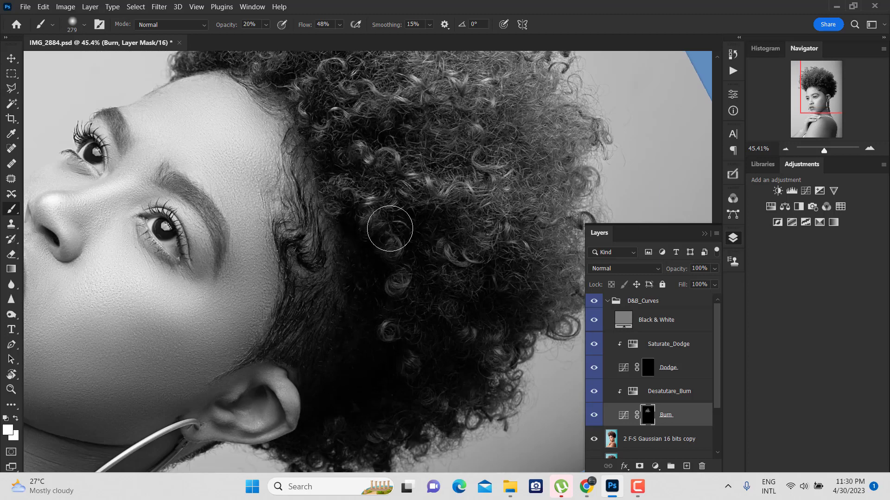
pyautogui.moveTo(458, 331); pyautogui.dragTo(430, 268)
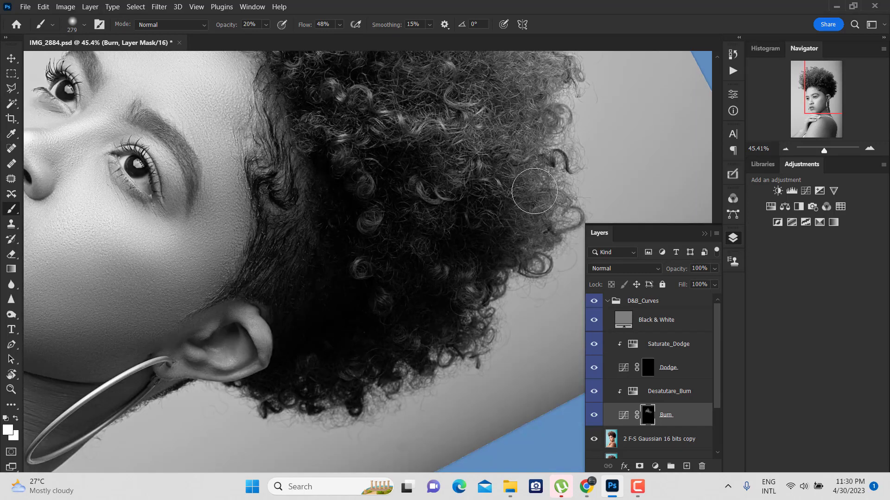
pyautogui.scroll(5, 496, 377)
pyautogui.hscroll(-2, 496, 377)
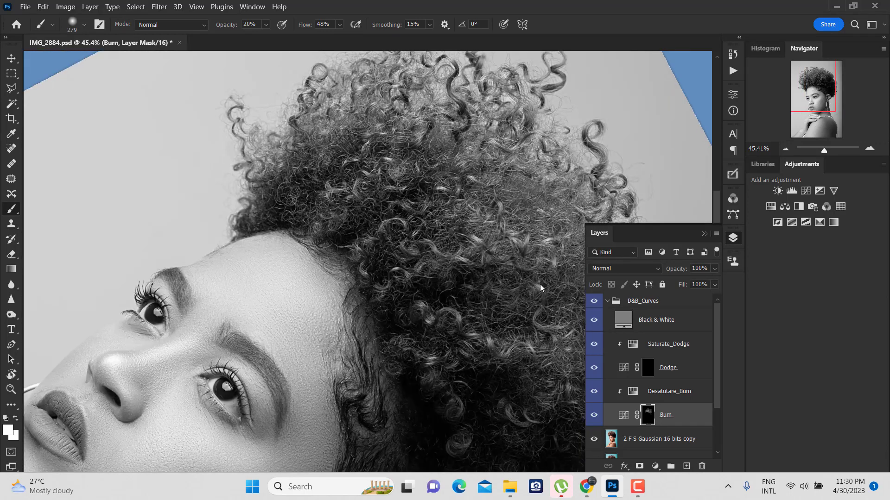
pyautogui.press(']')
pyautogui.press(']')
pyautogui.press(']')
pyautogui.press('[')
pyautogui.press('[')
# Step: Frame the eyes, nose and lips and resize the burn brush to about 105 px
pyautogui.moveTo(397, 234); pyautogui.dragTo(434, 130)
pyautogui.scroll(1, 265, 254)
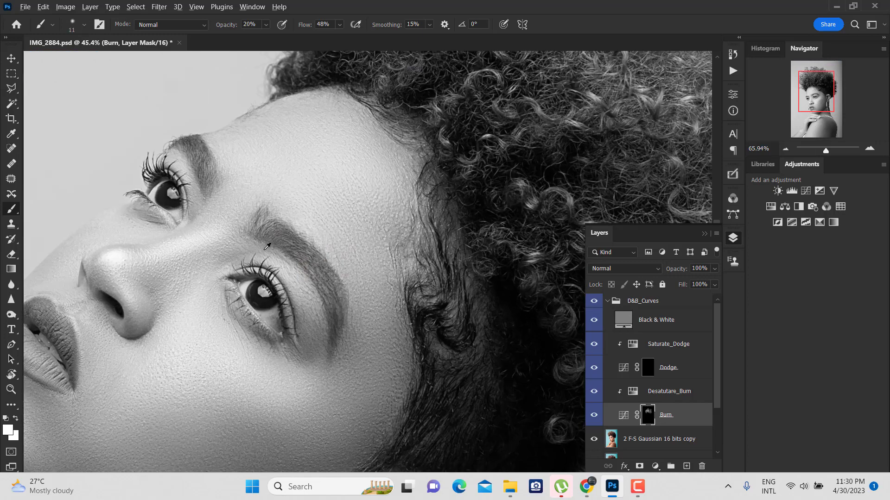
pyautogui.scroll(1, 264, 254)
pyautogui.scroll(1, 267, 255)
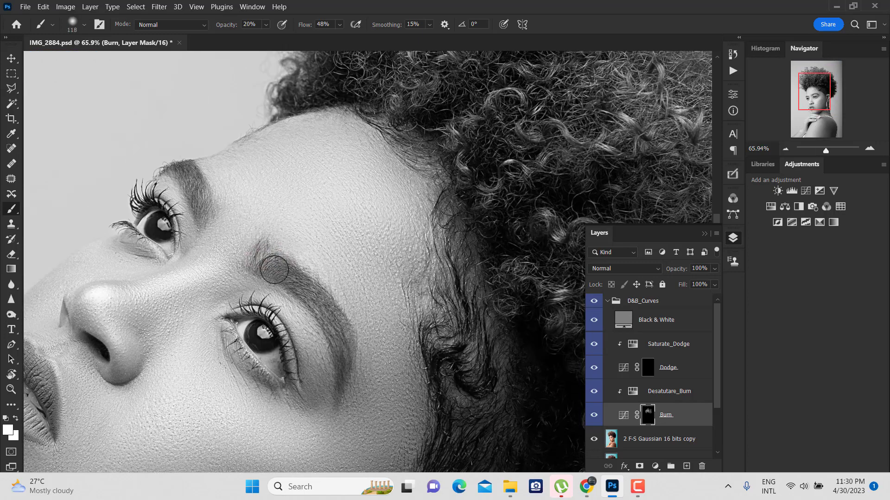
pyautogui.moveTo(307, 337); pyautogui.dragTo(442, 162)
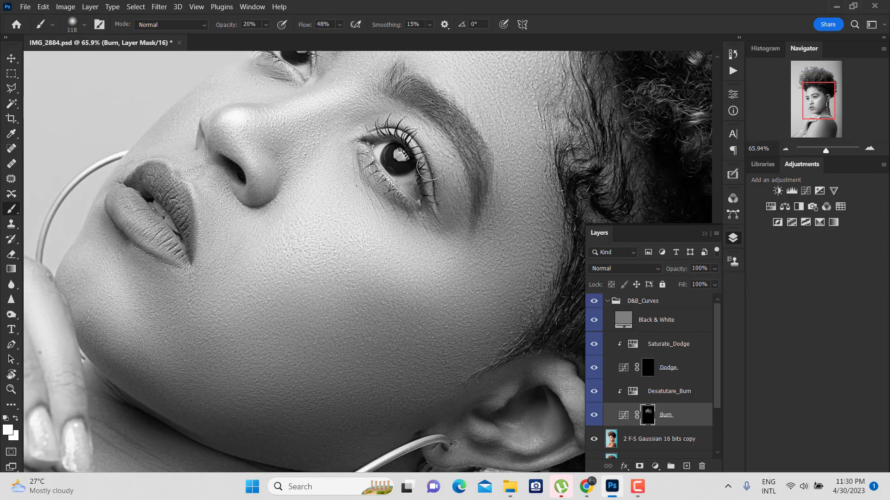
pyautogui.keyDown('alt'); pyautogui.rightClick(185, 177); pyautogui.keyUp('alt')
pyautogui.rightClick(343, 167)
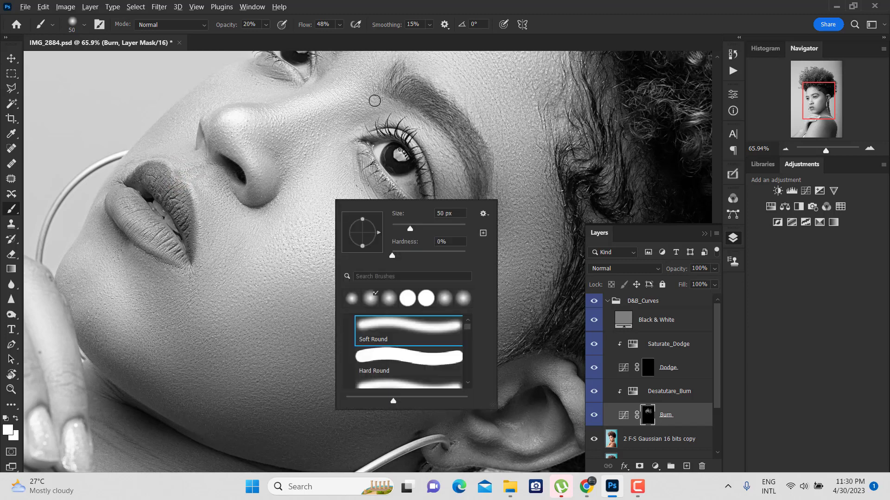
pyautogui.keyDown('alt'); pyautogui.rightClick(373, 99); pyautogui.keyUp('alt')
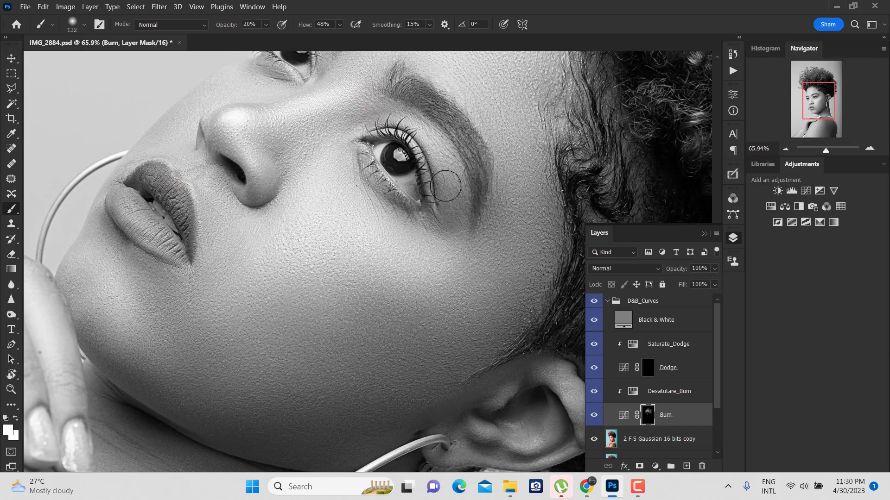
pyautogui.keyDown('alt'); pyautogui.rightClick(392, 160); pyautogui.keyUp('alt')
# Step: Reframe the whole portrait and save IMG_2884.psd
pyautogui.scroll(-2, 428, 205)
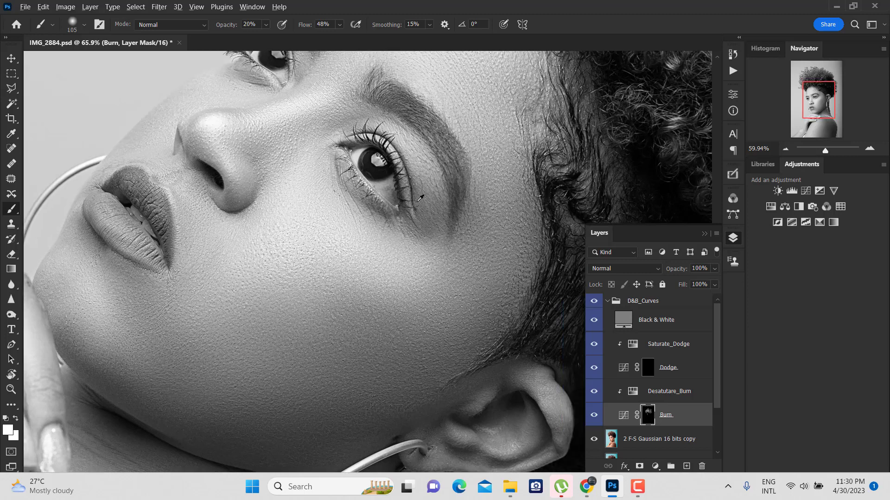
pyautogui.scroll(-2, 410, 192)
pyautogui.scroll(-1, 410, 193)
pyautogui.moveTo(432, 207); pyautogui.dragTo(412, 213)
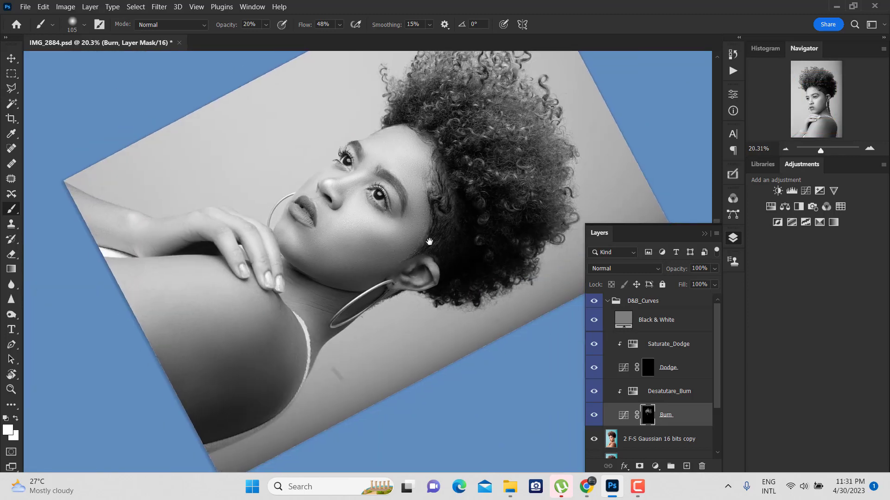
pyautogui.hotkey('ctrl', 's')
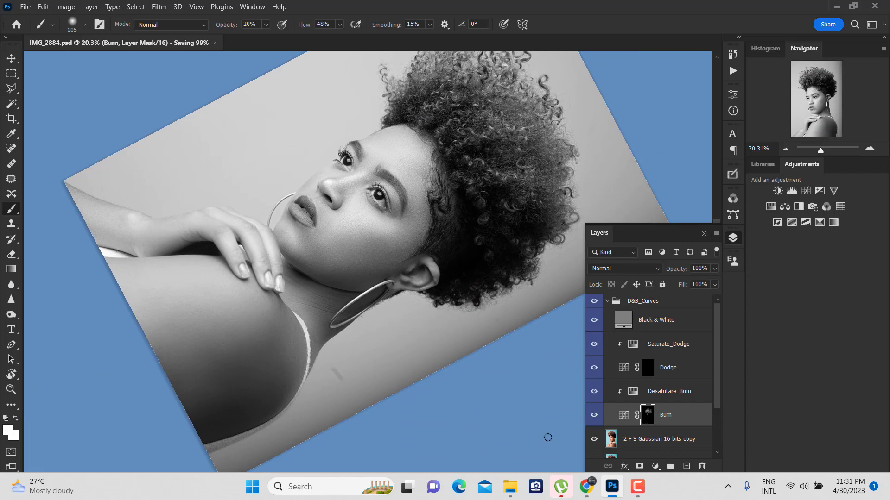
# Step: Rotate the canvas view to 44°, return to the Brush, and hide panels to frame the eye
pyautogui.click(637, 485)
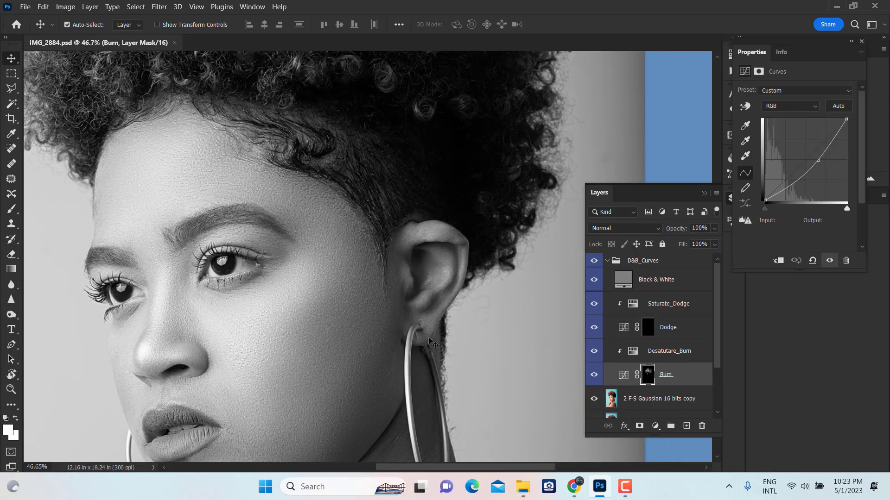
pyautogui.press('r')
pyautogui.scroll(3, 431, 324)
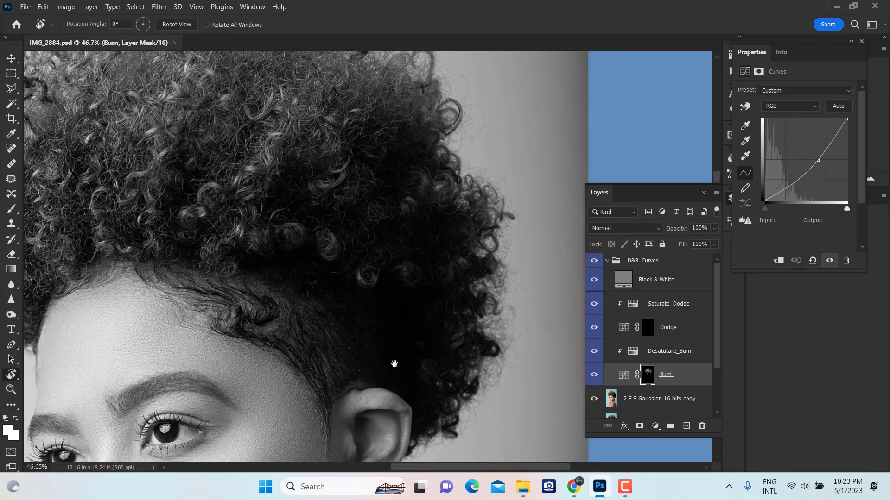
pyautogui.scroll(-5, 394, 363)
pyautogui.moveTo(394, 363); pyautogui.dragTo(648, 363)
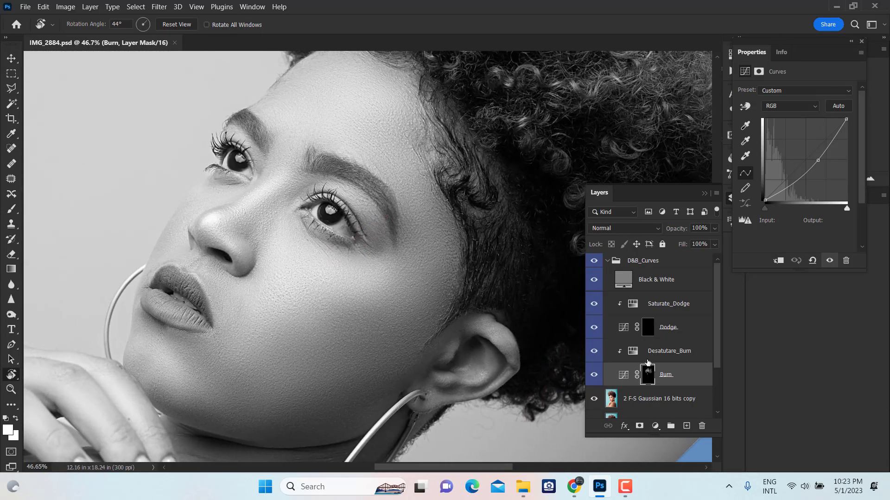
pyautogui.press('b')
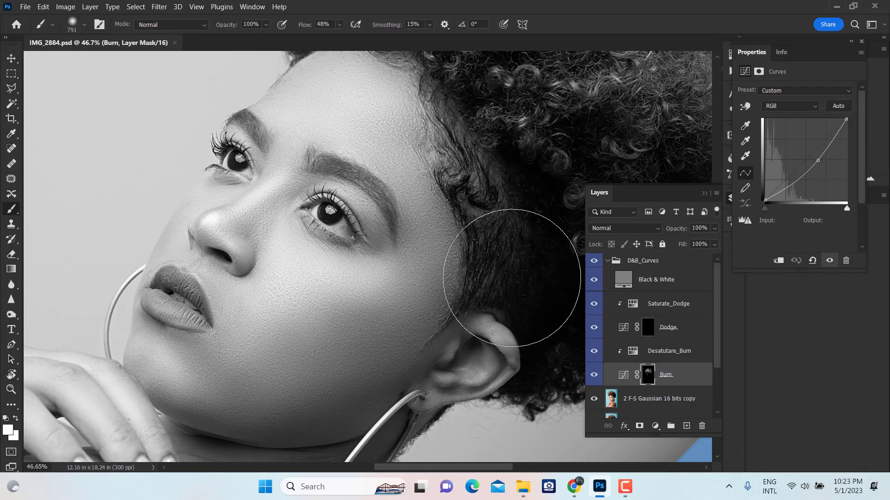
pyautogui.scroll(3, 339, 187)
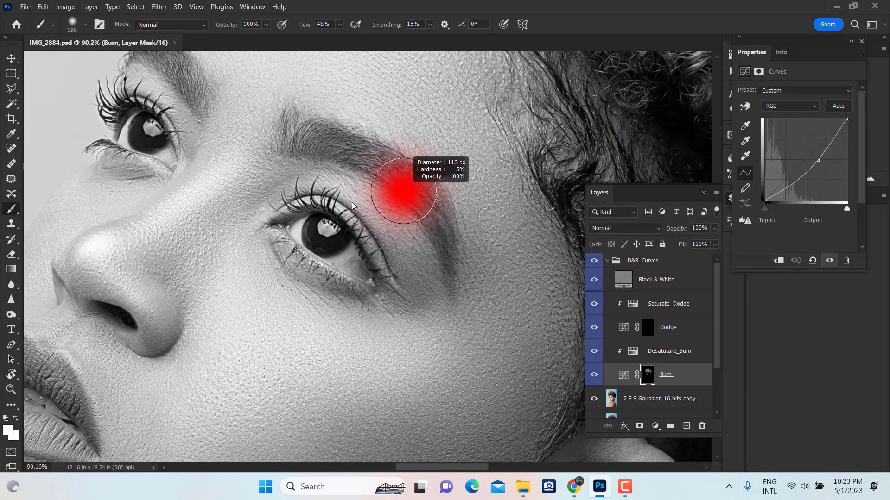
pyautogui.press('Tab')
pyautogui.moveTo(385, 250); pyautogui.dragTo(566, 225)
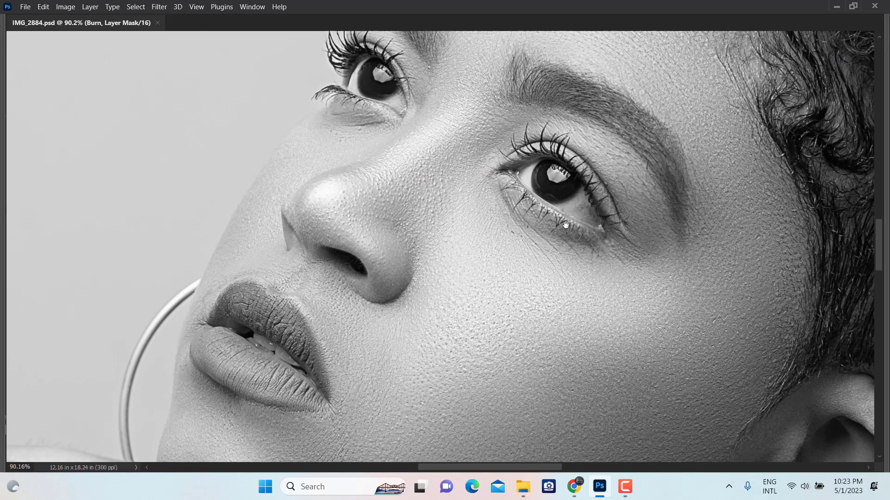
# Step: Burn the inner eyebrow above the right eye, then shrink the brush
pyautogui.keyDown('alt'); pyautogui.rightClick(492, 154); pyautogui.keyUp('alt')
pyautogui.moveTo(512, 109); pyautogui.dragTo(516, 105)
pyautogui.moveTo(506, 113)
pyautogui.mouseDown()
pyautogui.moveTo(527, 134)
pyautogui.moveTo(614, 111)
pyautogui.moveTo(674, 131)
pyautogui.moveTo(611, 116)
pyautogui.mouseUp()
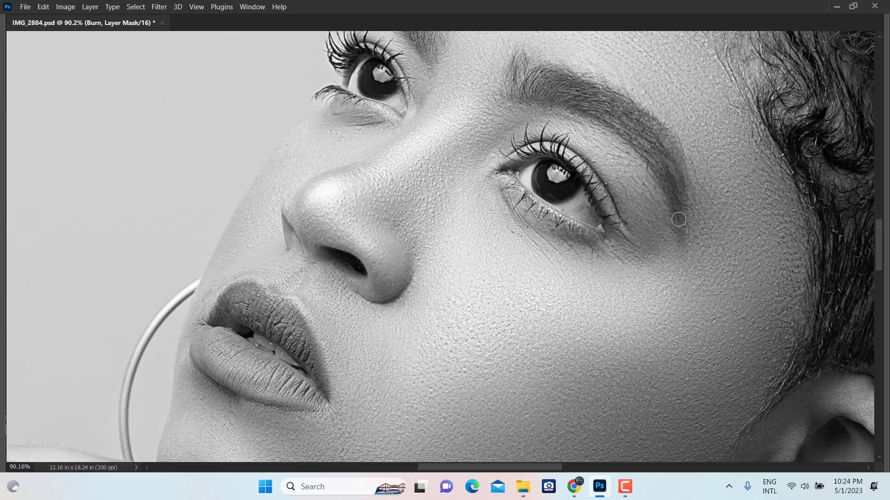
pyautogui.keyDown('alt'); pyautogui.rightClick(680, 213); pyautogui.keyUp('alt')
pyautogui.keyDown('alt'); pyautogui.rightClick(631, 226); pyautogui.keyUp('alt')
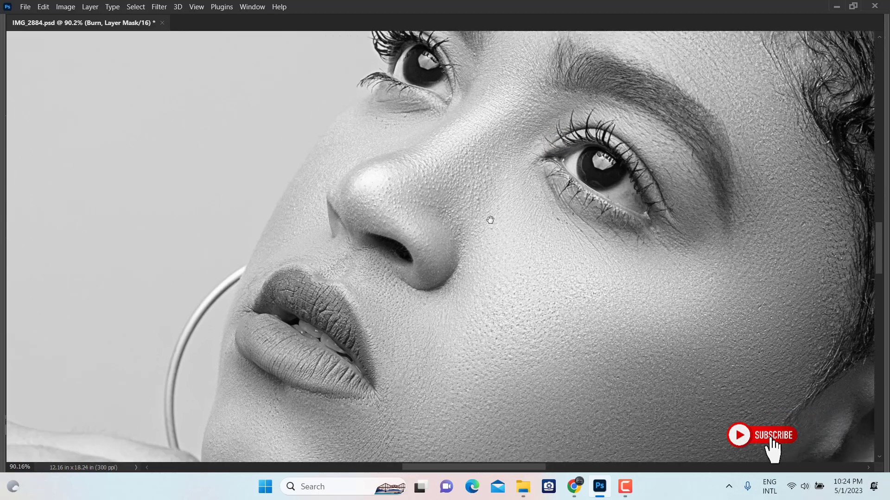
# Step: Burn around the nostril crease and lips, resizing the brush for below the lower lip
pyautogui.moveTo(375, 238); pyautogui.dragTo(509, 196)
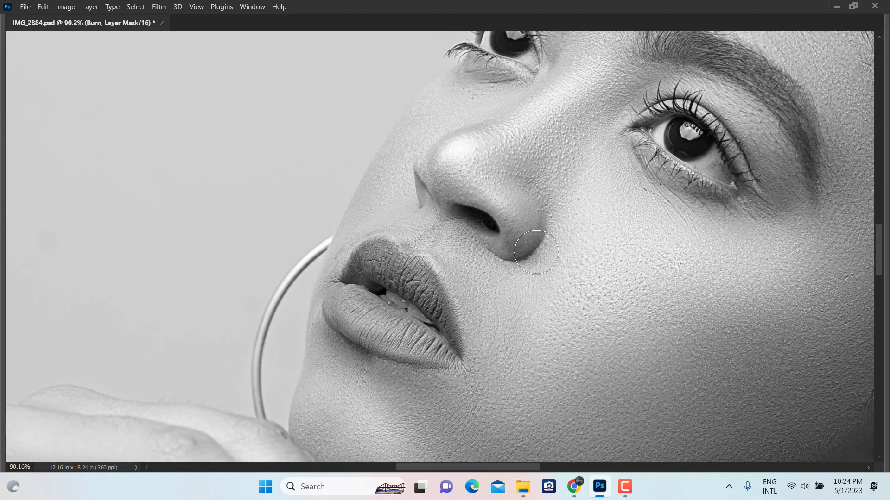
pyautogui.moveTo(443, 278); pyautogui.dragTo(471, 170)
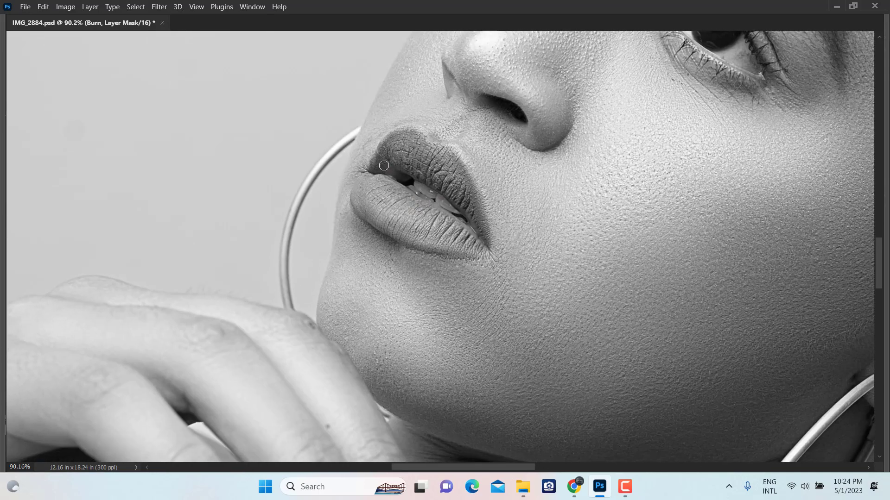
pyautogui.moveTo(384, 165); pyautogui.dragTo(387, 165)
pyautogui.moveTo(366, 232); pyautogui.dragTo(357, 229)
# Step: Frame the ear and earring and burn under the jaw with a 216 px brush
pyautogui.moveTo(392, 295)
pyautogui.mouseDown()
pyautogui.moveTo(466, 163)
pyautogui.moveTo(441, 190)
pyautogui.mouseUp()
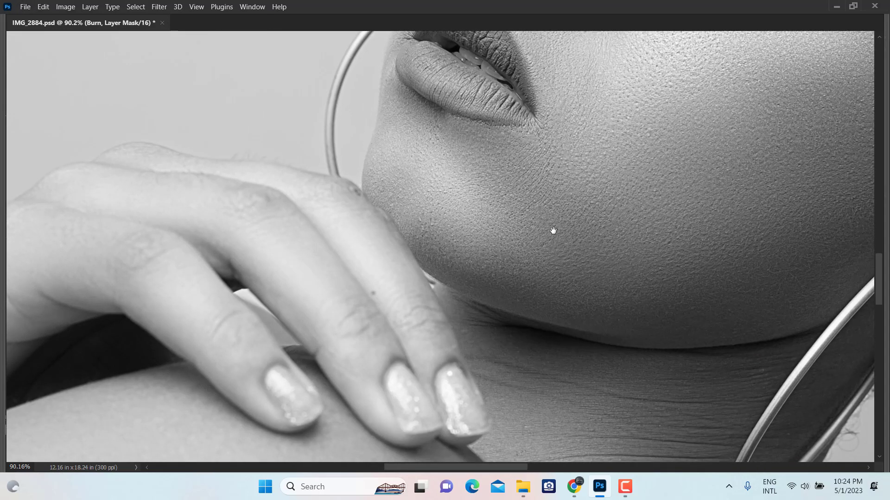
pyautogui.moveTo(553, 230); pyautogui.dragTo(400, 227)
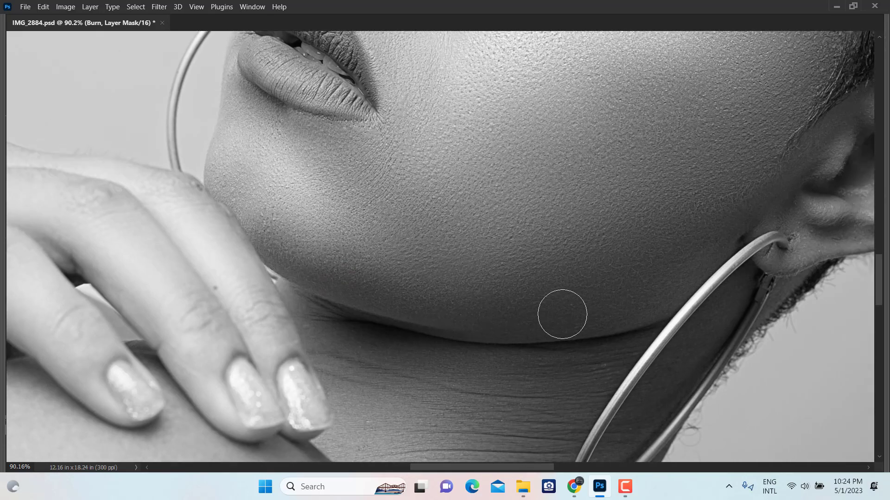
pyautogui.keyDown('alt'); pyautogui.rightClick(467, 283); pyautogui.keyUp('alt')
pyautogui.moveTo(657, 212); pyautogui.dragTo(651, 220)
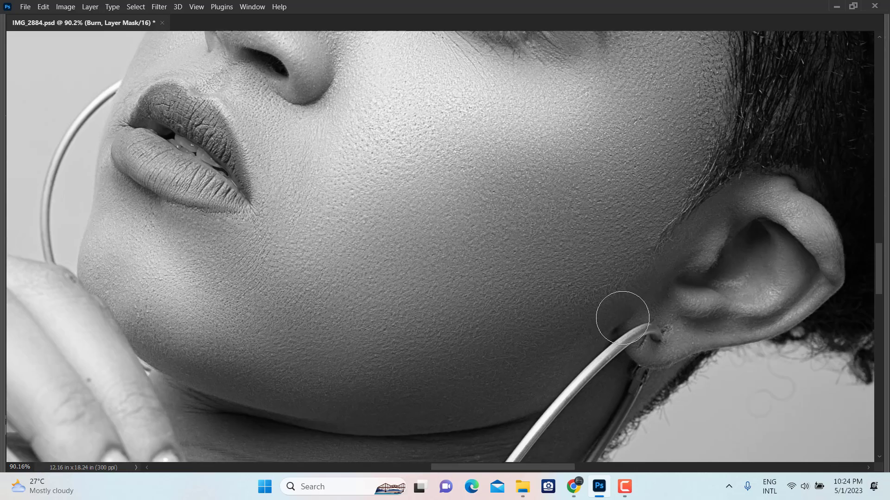
pyautogui.moveTo(718, 246); pyautogui.dragTo(602, 315)
# Step: Burn inside the ear and earlobe with a smaller brush, then enlarge it to about 160 px
pyautogui.keyDown('alt'); pyautogui.rightClick(715, 278); pyautogui.keyUp('alt')
pyautogui.keyDown('alt'); pyautogui.rightClick(737, 247); pyautogui.keyUp('alt')
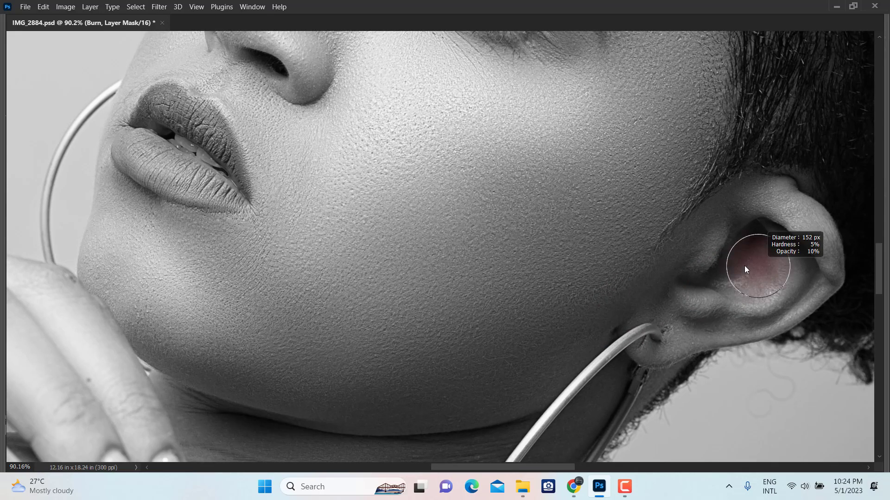
pyautogui.press('[')
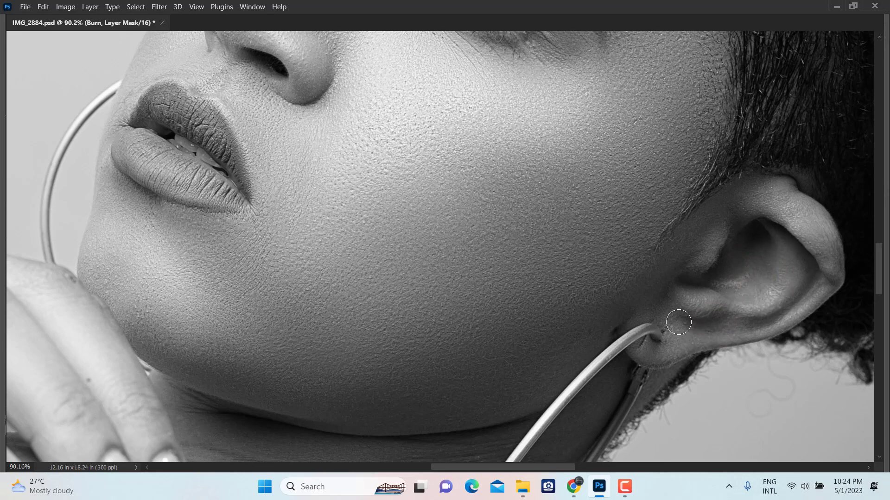
pyautogui.keyDown('alt'); pyautogui.rightClick(663, 295); pyautogui.keyUp('alt')
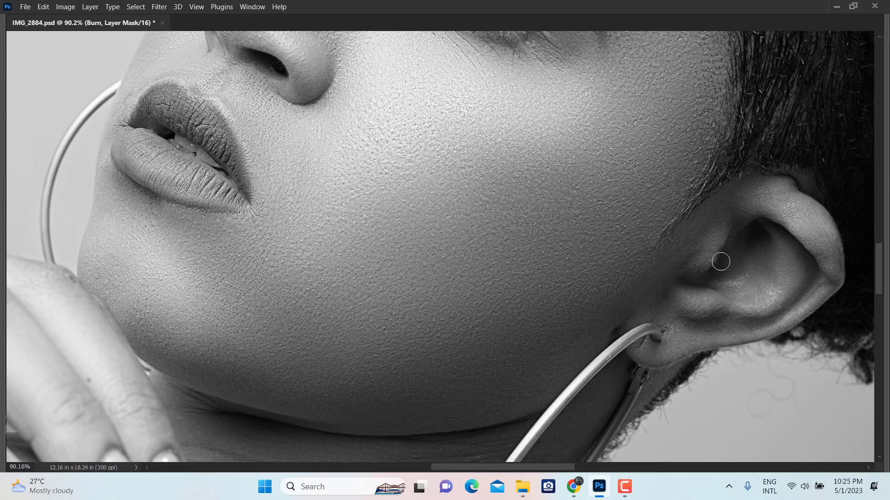
pyautogui.keyDown('alt'); pyautogui.rightClick(703, 267); pyautogui.keyUp('alt')
pyautogui.scroll(-3, 686, 278)
pyautogui.hscroll(-3, 686, 278)
pyautogui.keyDown('alt'); pyautogui.rightClick(675, 312); pyautogui.keyUp('alt')
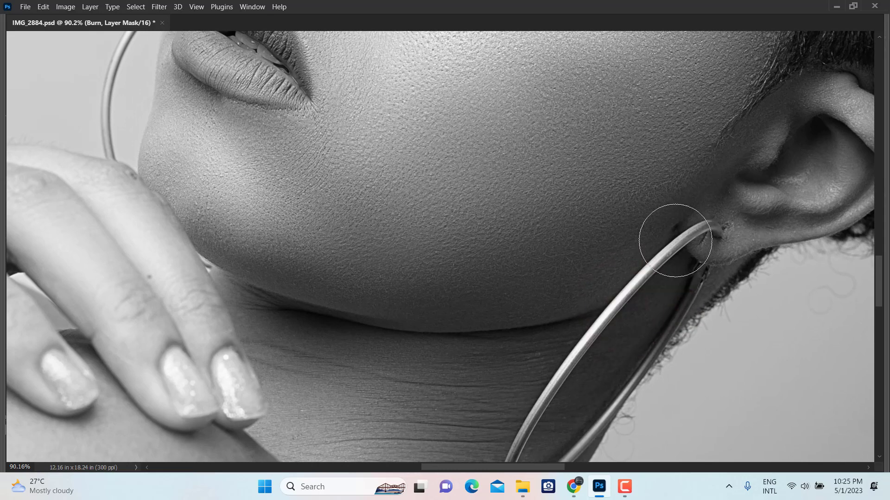
# Step: Move the view across the cheek, eye and lips to the hand on the shoulder
pyautogui.moveTo(670, 246); pyautogui.dragTo(651, 362)
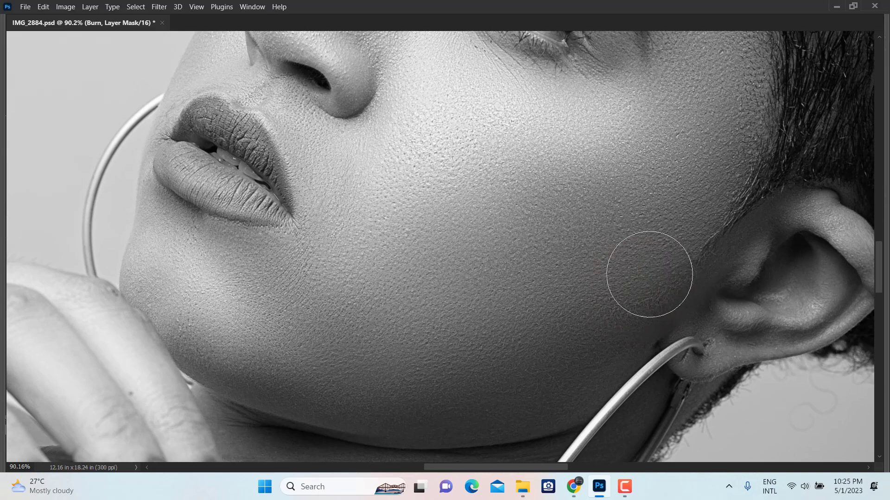
pyautogui.moveTo(630, 189); pyautogui.dragTo(583, 314)
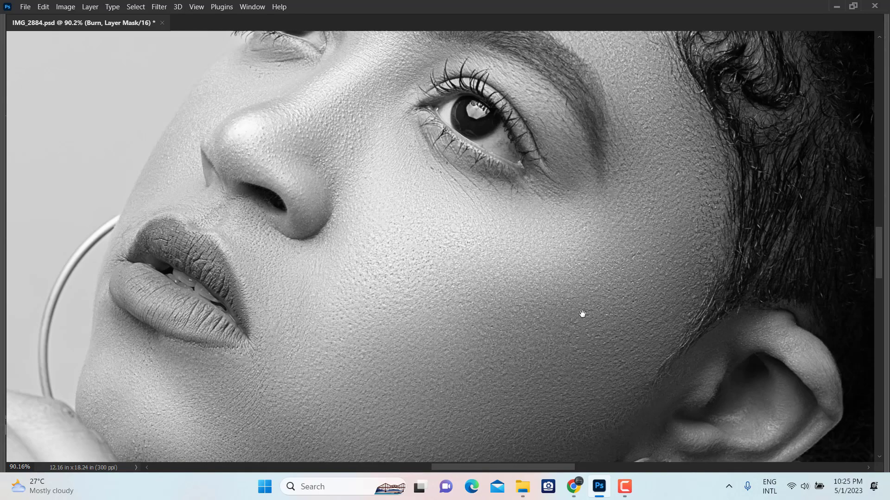
pyautogui.moveTo(589, 249); pyautogui.dragTo(655, 114)
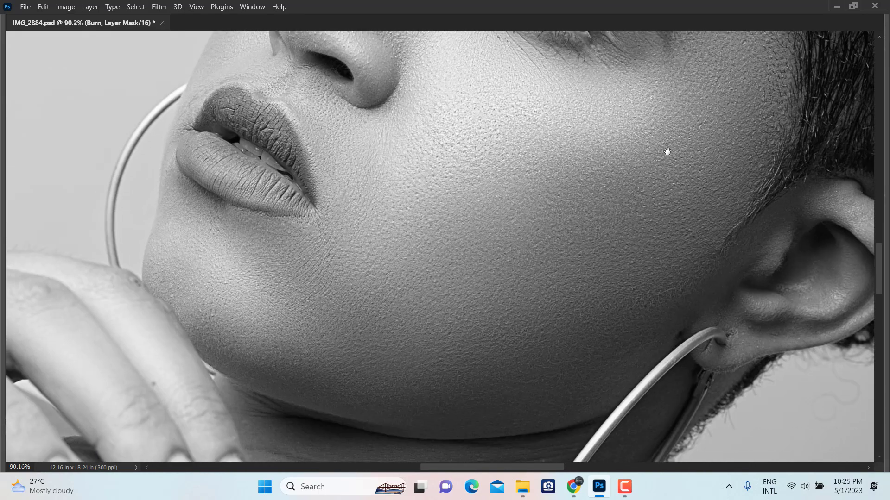
pyautogui.moveTo(510, 183); pyautogui.dragTo(695, 204)
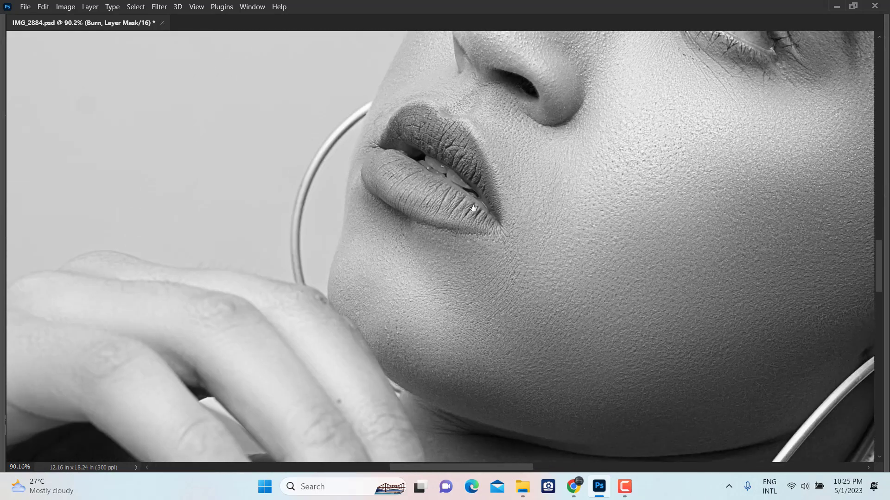
pyautogui.moveTo(487, 253)
pyautogui.mouseDown()
pyautogui.moveTo(477, 183)
pyautogui.moveTo(358, 222)
pyautogui.moveTo(330, 159)
pyautogui.mouseUp()
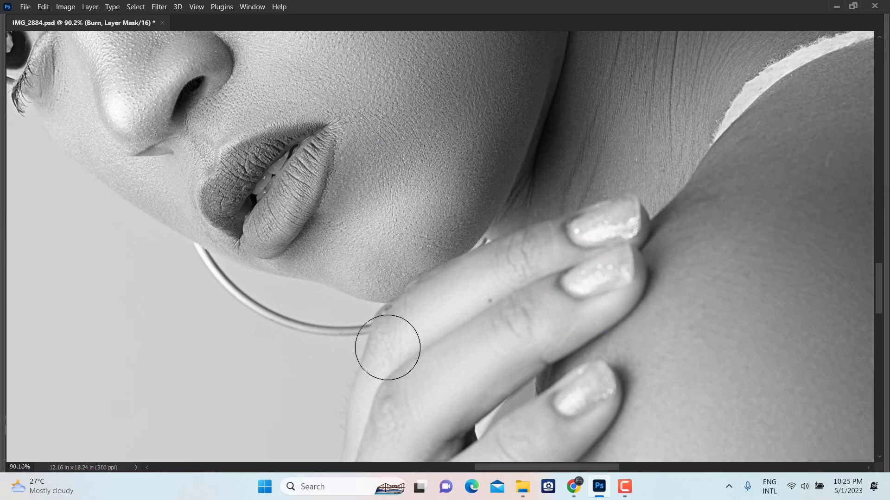
# Step: Burn between the fingers and along the hand and forearm, rotating the view about 90°
pyautogui.keyDown('alt'); pyautogui.rightClick(517, 330); pyautogui.keyUp('alt')
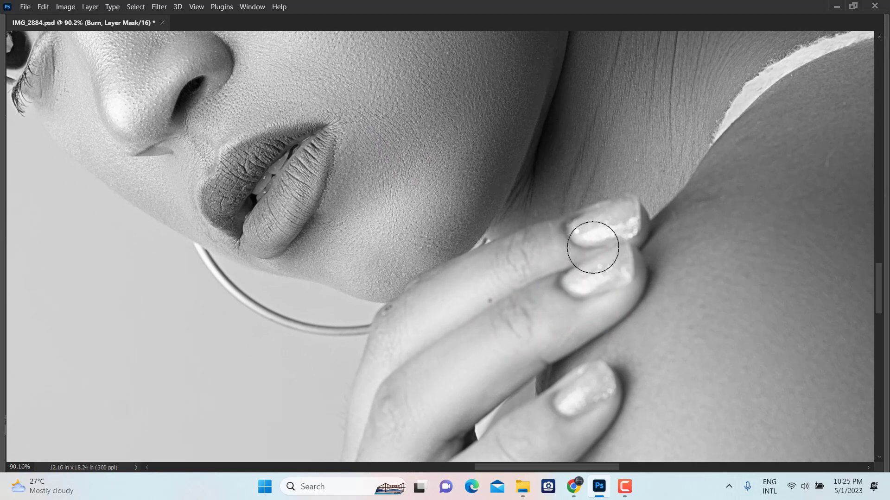
pyautogui.moveTo(432, 375); pyautogui.dragTo(442, 269)
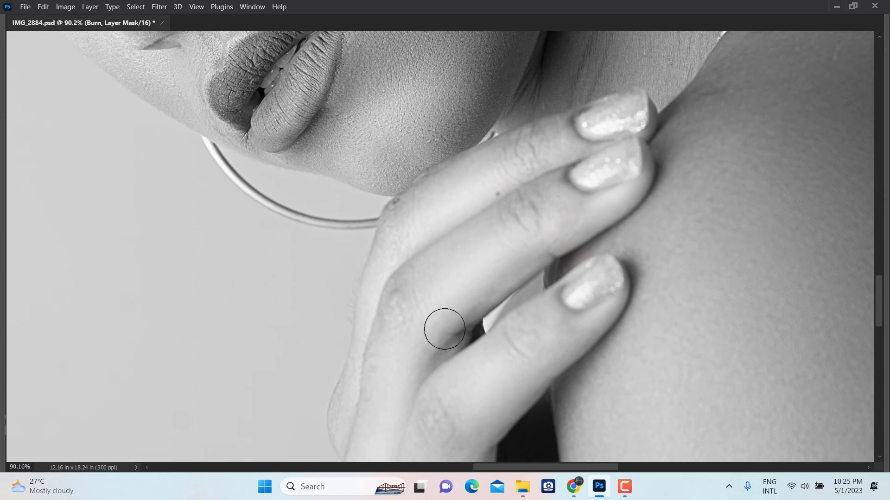
pyautogui.moveTo(440, 367); pyautogui.dragTo(452, 282)
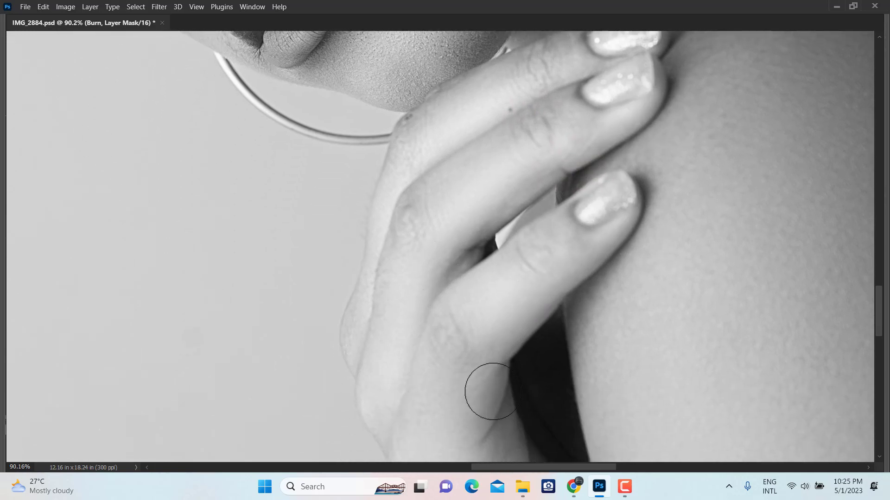
pyautogui.moveTo(501, 387); pyautogui.dragTo(451, 187)
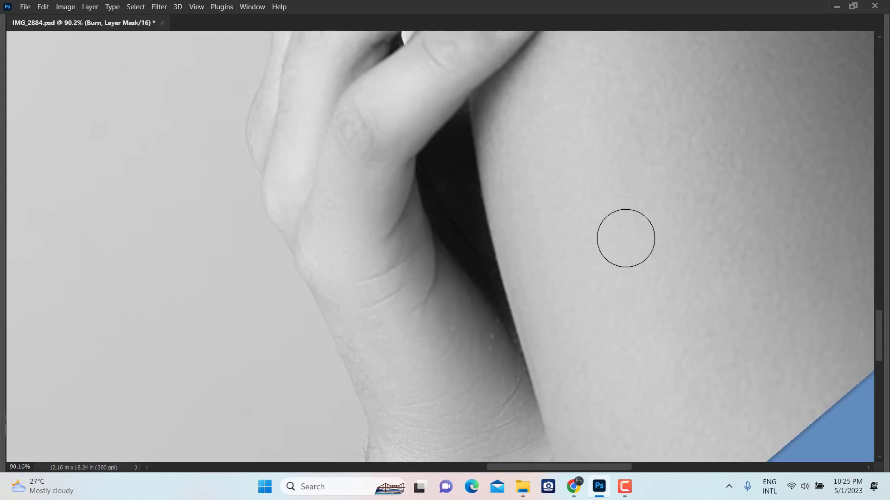
pyautogui.press('r')
pyautogui.moveTo(548, 324)
pyautogui.mouseDown()
pyautogui.moveTo(427, 371)
pyautogui.moveTo(500, 323)
pyautogui.mouseUp()
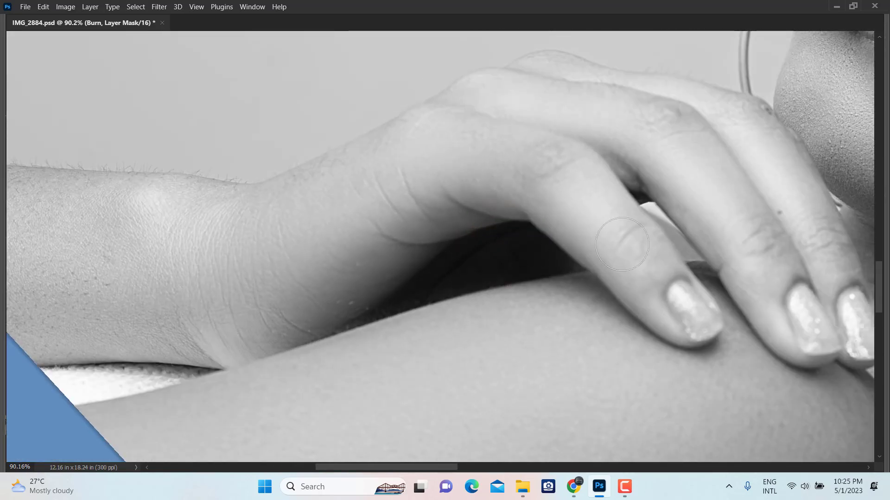
pyautogui.moveTo(637, 169); pyautogui.dragTo(678, 226)
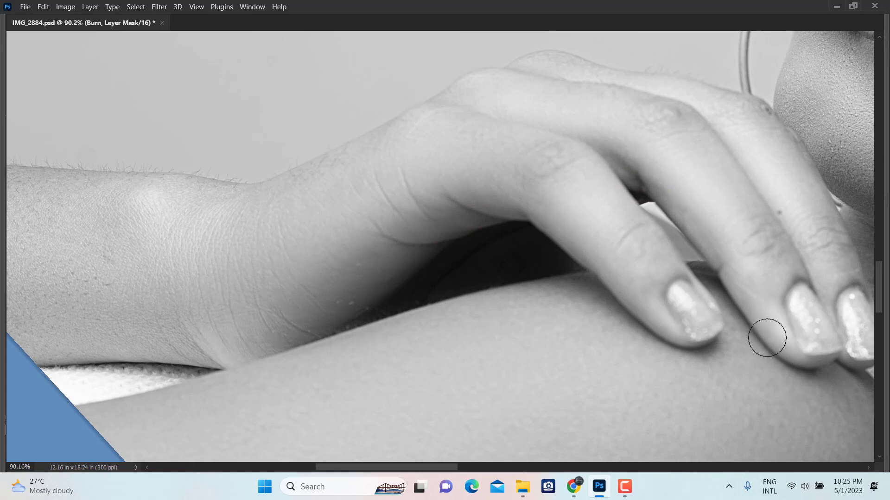
pyautogui.hscroll(-5, 631, 240)
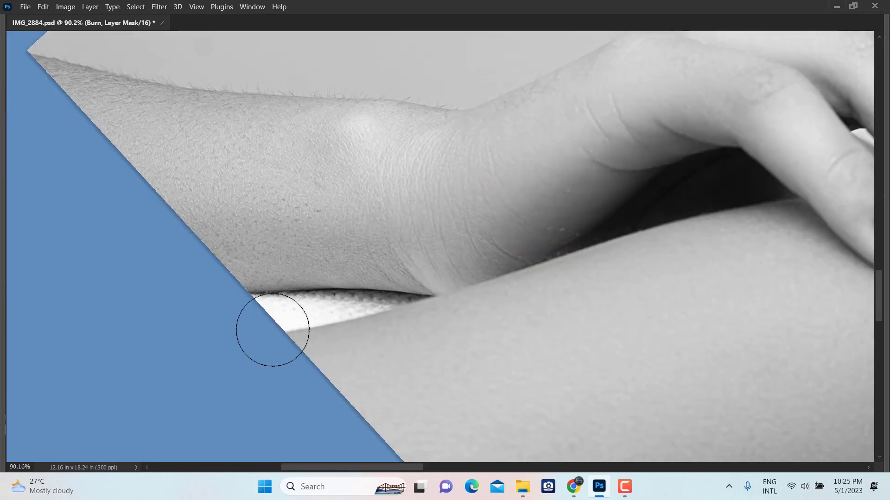
pyautogui.moveTo(674, 337); pyautogui.dragTo(544, 212)
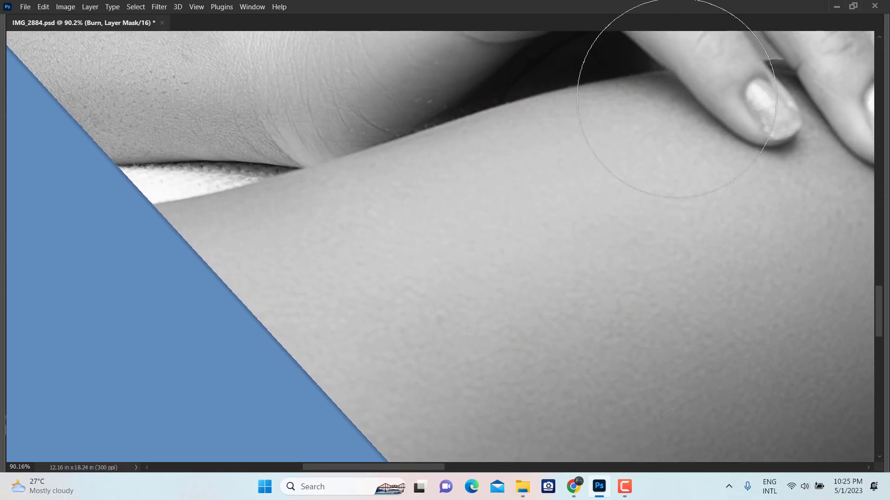
pyautogui.hscroll(10, 413, 260)
# Step: Darken the neck creases, then move up to the ear, hair and forehead
pyautogui.hscroll(3, 510, 254)
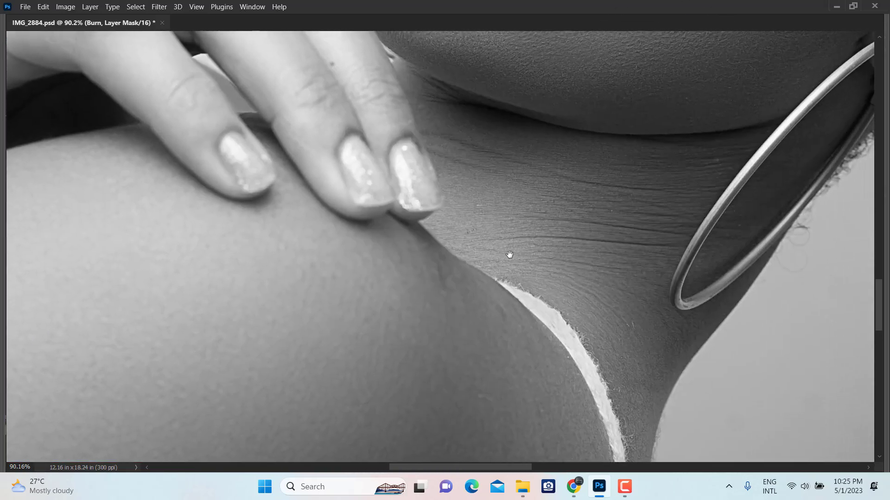
pyautogui.moveTo(412, 286); pyautogui.dragTo(302, 421)
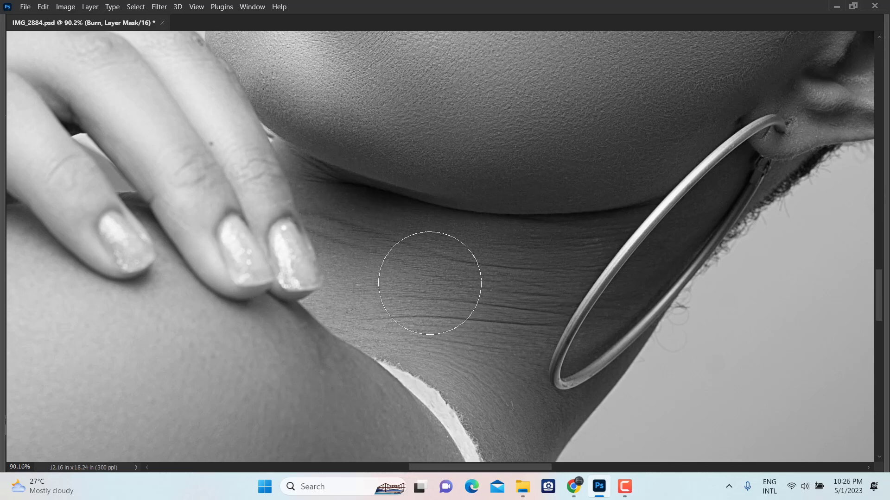
pyautogui.moveTo(427, 268)
pyautogui.mouseDown()
pyautogui.moveTo(552, 274)
pyautogui.moveTo(662, 249)
pyautogui.moveTo(397, 328)
pyautogui.mouseUp()
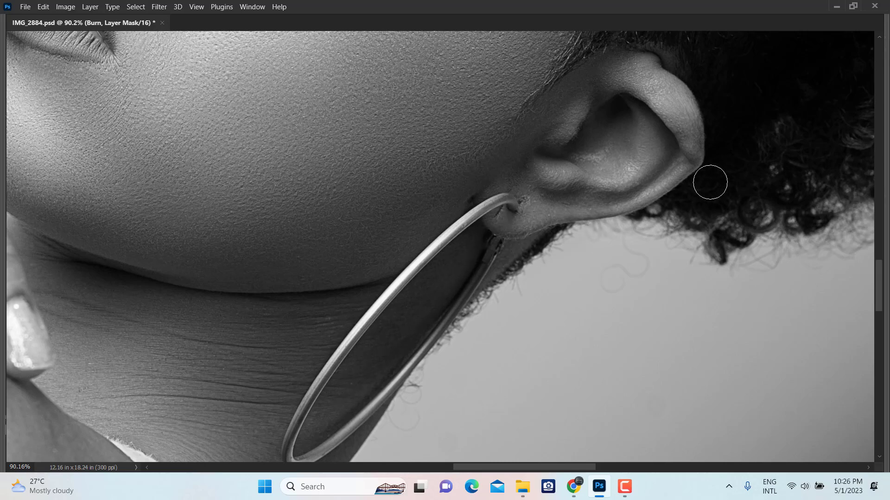
pyautogui.moveTo(710, 182)
pyautogui.mouseDown()
pyautogui.moveTo(462, 367)
pyautogui.moveTo(502, 426)
pyautogui.mouseUp()
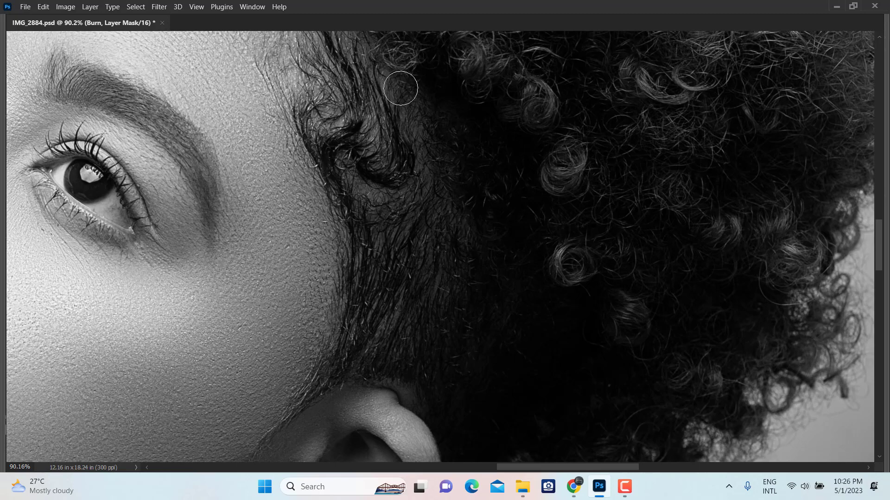
pyautogui.moveTo(551, 374); pyautogui.dragTo(642, 496)
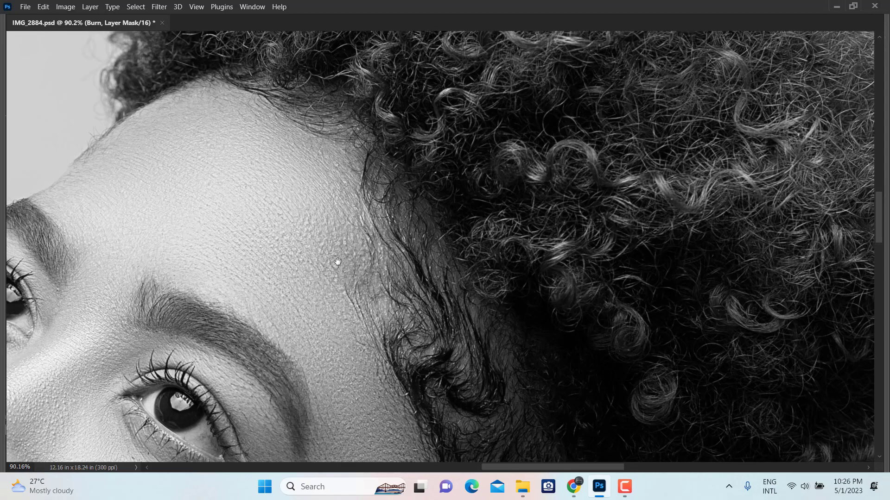
# Step: Shade the cheek beside the ear and around the eyes, shrinking the brush for detail
pyautogui.moveTo(337, 262)
pyautogui.mouseDown()
pyautogui.moveTo(491, 144)
pyautogui.moveTo(468, 113)
pyautogui.mouseUp()
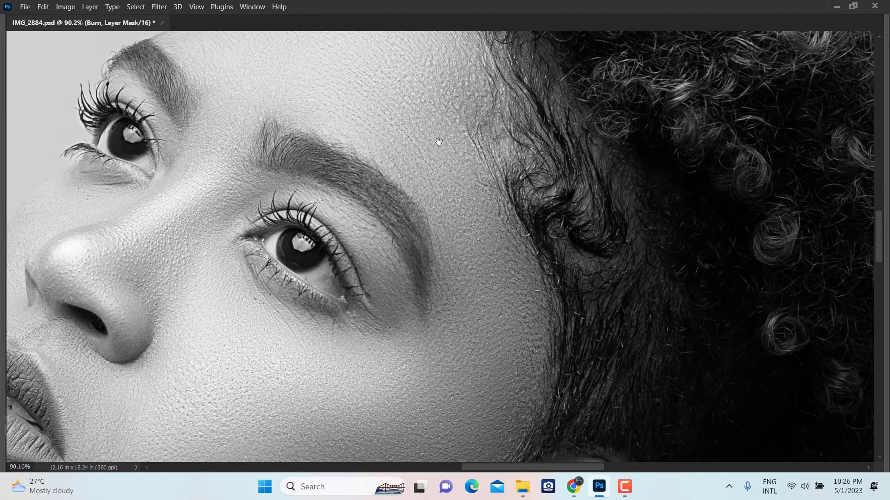
pyautogui.moveTo(439, 141); pyautogui.dragTo(362, 32)
pyautogui.moveTo(441, 327); pyautogui.dragTo(529, 319)
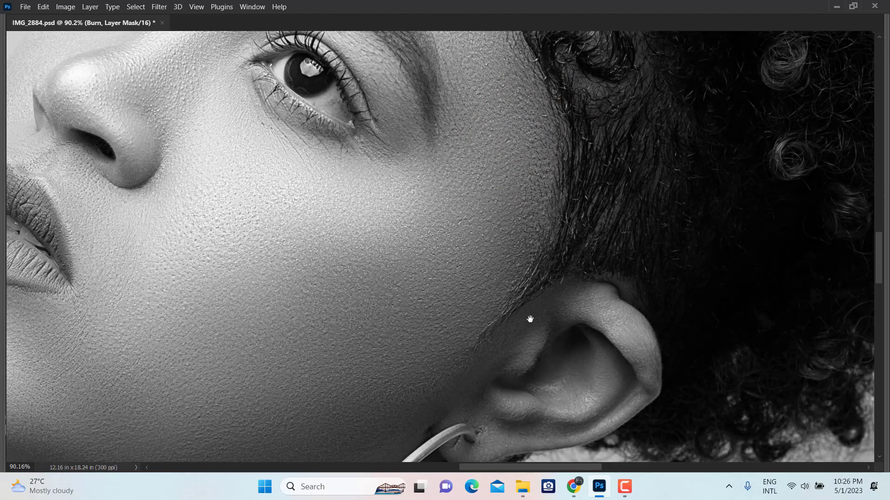
pyautogui.scroll(-2, 482, 232)
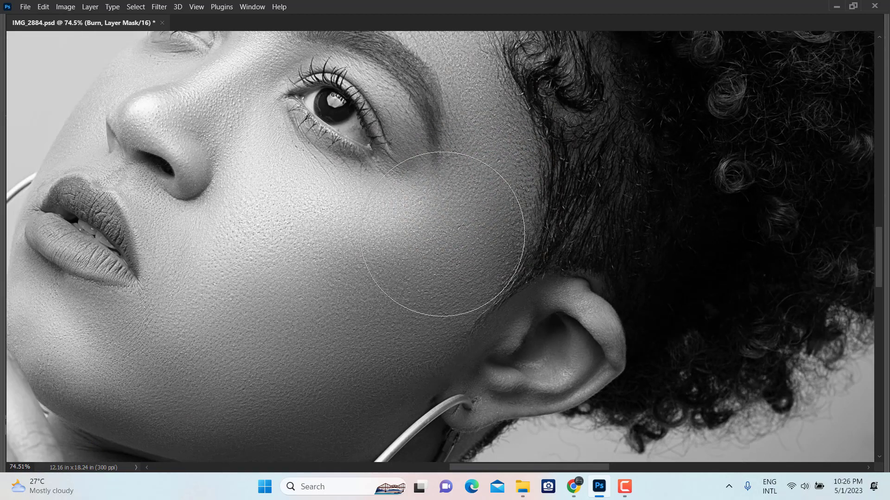
pyautogui.moveTo(599, 257); pyautogui.dragTo(685, 320)
pyautogui.moveTo(349, 231); pyautogui.dragTo(299, 235)
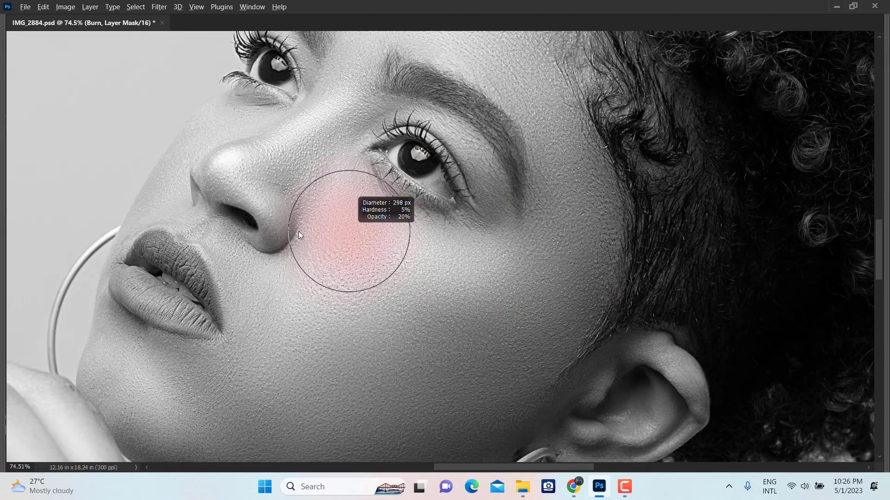
pyautogui.moveTo(219, 235)
pyautogui.mouseDown()
pyautogui.moveTo(219, 208)
pyautogui.moveTo(373, 241)
pyautogui.moveTo(387, 267)
pyautogui.mouseUp()
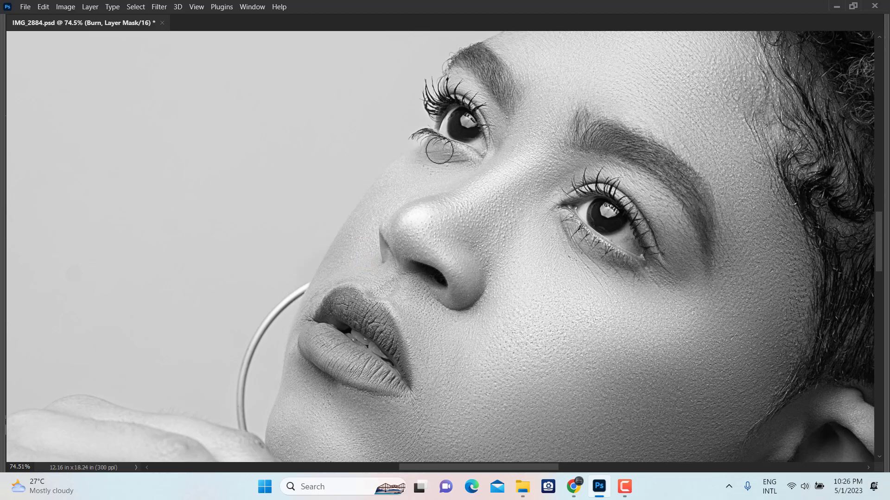
pyautogui.moveTo(399, 196); pyautogui.dragTo(402, 197)
pyautogui.moveTo(354, 258); pyautogui.dragTo(350, 258)
pyautogui.moveTo(477, 195); pyautogui.dragTo(436, 283)
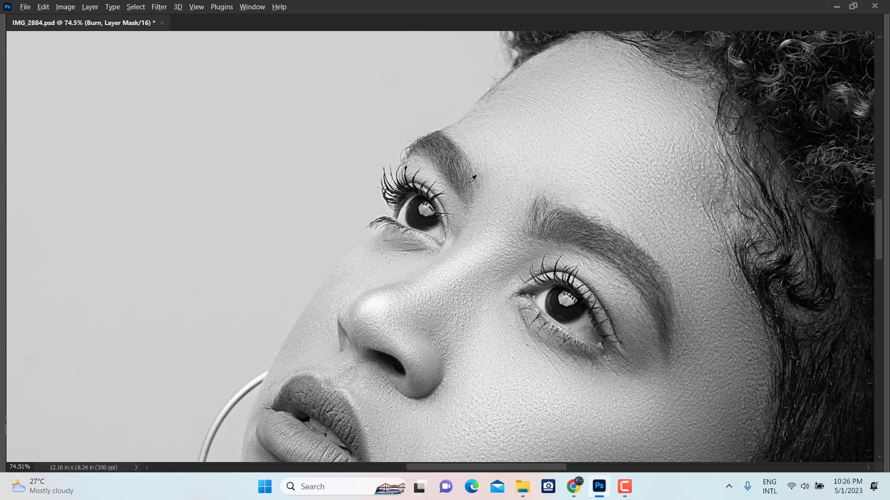
pyautogui.press('alt')
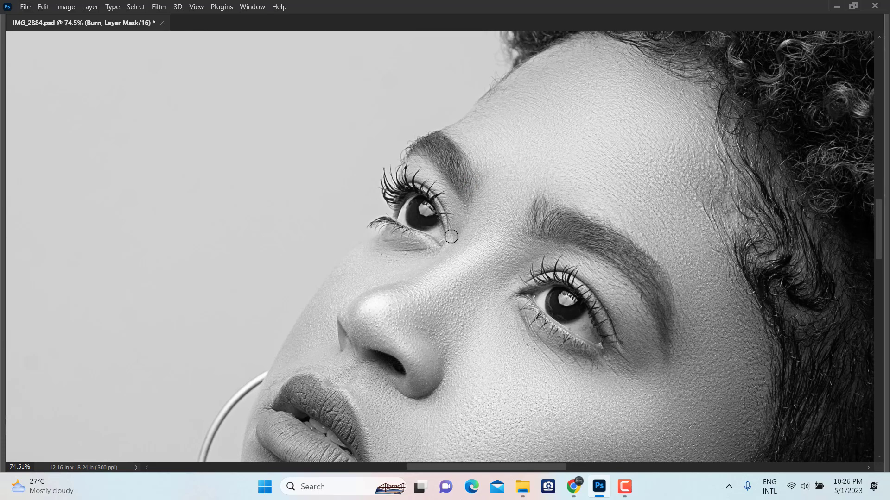
pyautogui.scroll(-4, 454, 222)
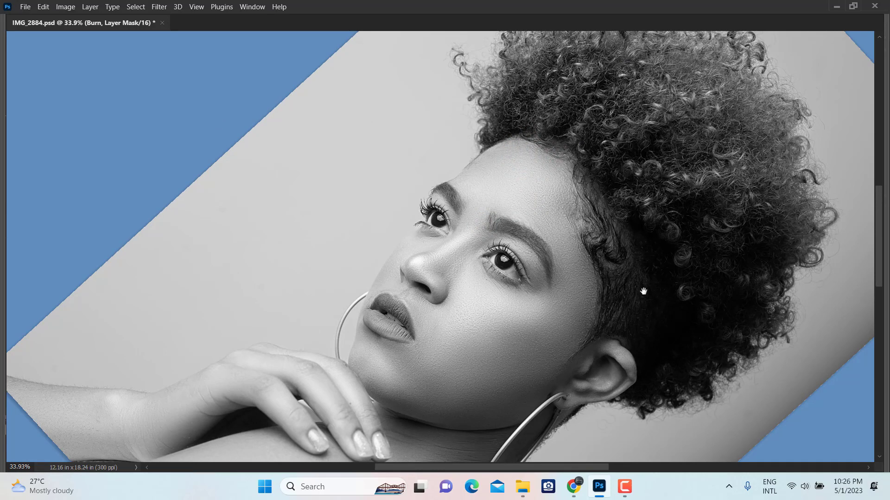
# Step: Burn the curly hair above the face and the neck behind the earring with a soft brush
pyautogui.moveTo(643, 291); pyautogui.dragTo(497, 302)
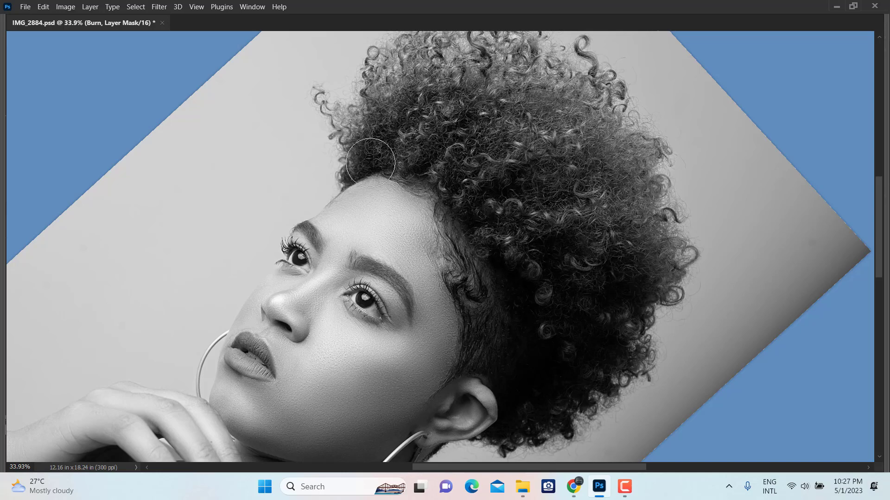
pyautogui.moveTo(467, 116); pyautogui.dragTo(486, 189)
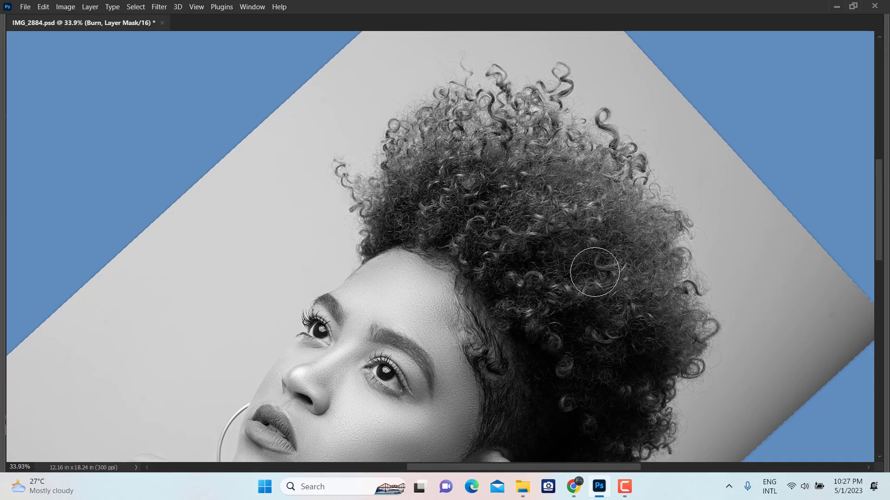
pyautogui.scroll(-1, 598, 278)
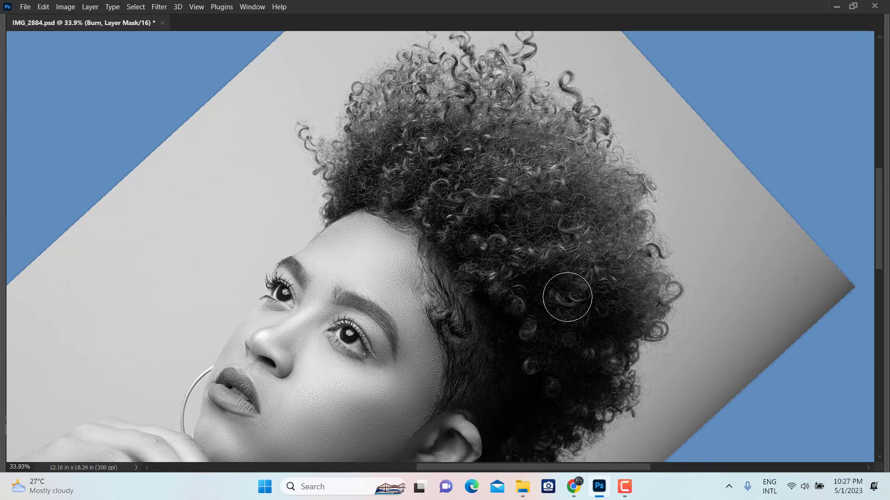
pyautogui.scroll(-4, 621, 194)
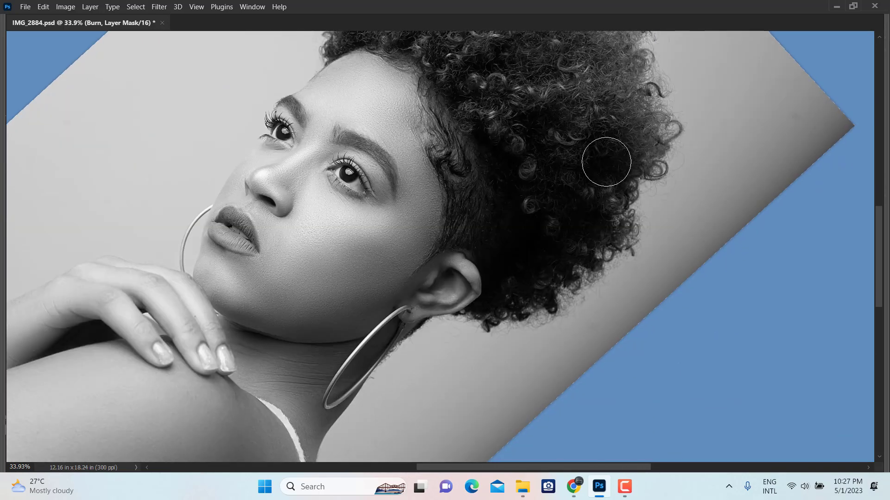
pyautogui.scroll(-2, 606, 161)
pyautogui.scroll(-4, 598, 176)
pyautogui.scroll(-2, 589, 185)
pyautogui.scroll(-1, 585, 190)
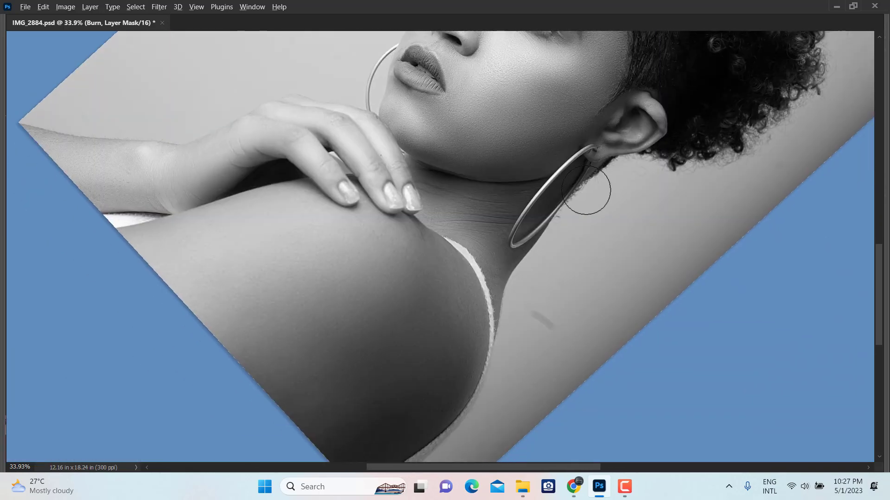
pyautogui.keyDown('alt'); pyautogui.scroll(-1, 586, 191); pyautogui.keyUp('alt')
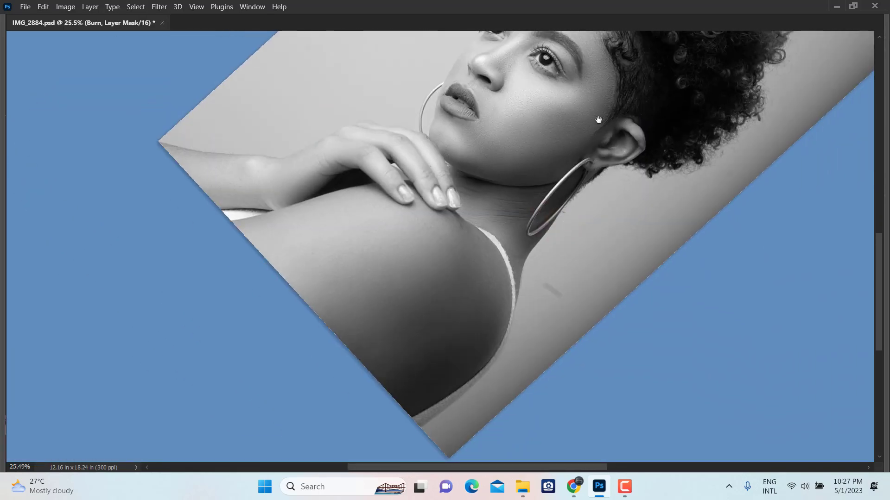
pyautogui.moveTo(598, 120)
pyautogui.mouseDown()
pyautogui.moveTo(604, 207)
pyautogui.moveTo(416, 284)
pyautogui.moveTo(505, 172)
pyautogui.mouseUp()
# Step: With the view upside down, burn the jawline and cheek near the lips using a 164 px soft brush
pyautogui.press('r')
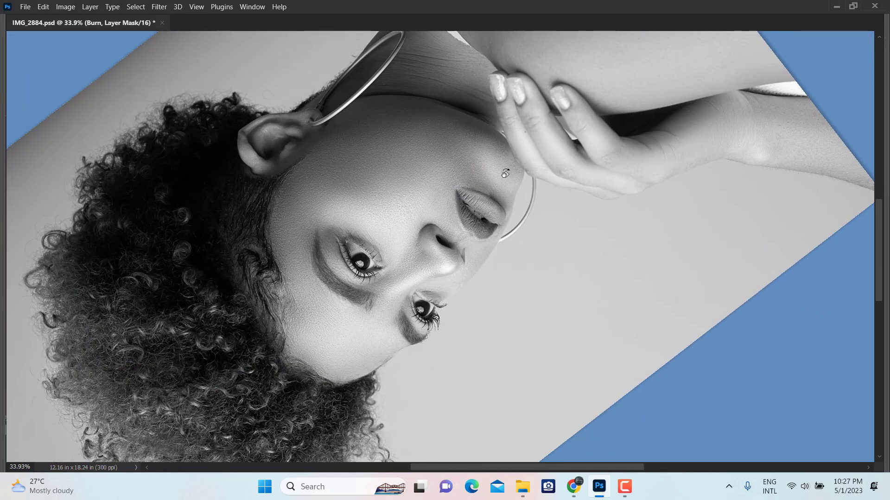
pyautogui.scroll(3, 464, 139)
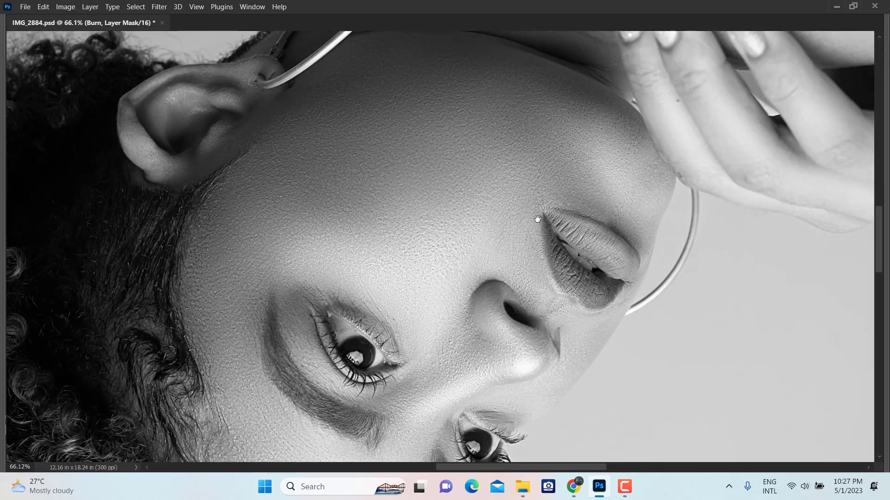
pyautogui.scroll(2, 463, 135)
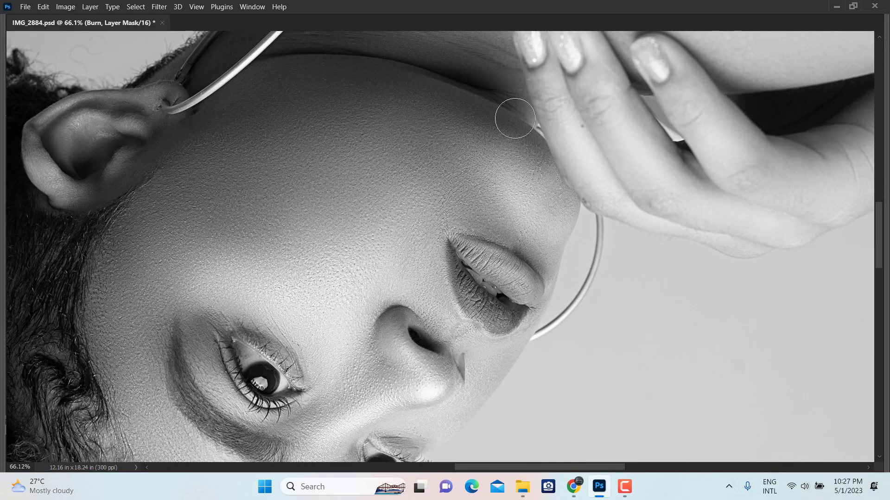
pyautogui.moveTo(500, 181); pyautogui.dragTo(376, 181)
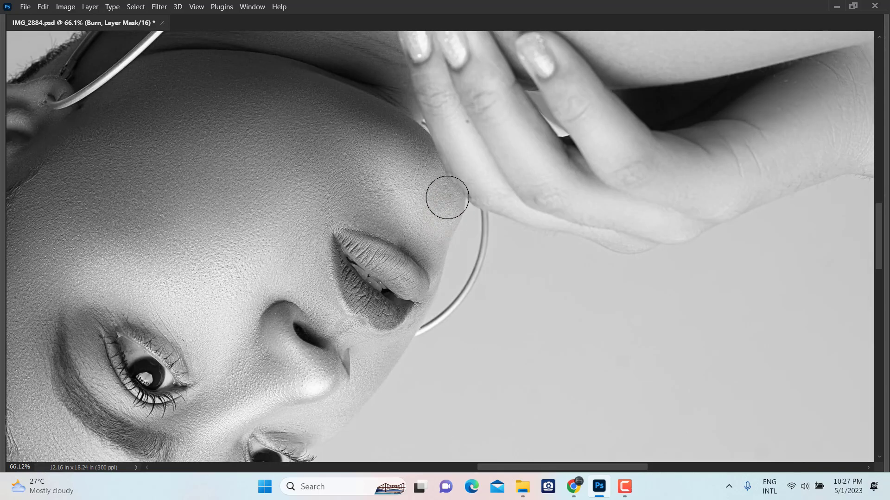
pyautogui.moveTo(489, 190); pyautogui.dragTo(525, 78)
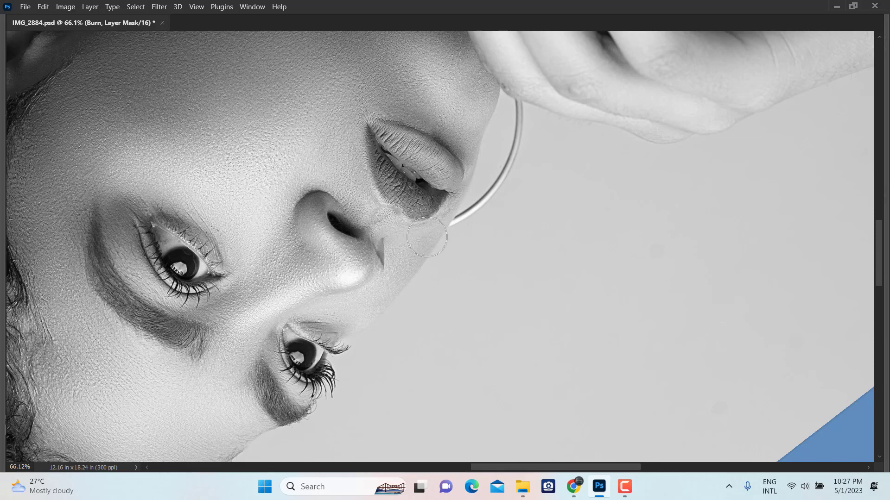
pyautogui.moveTo(457, 284); pyautogui.dragTo(381, 382)
pyautogui.rightClick(510, 232)
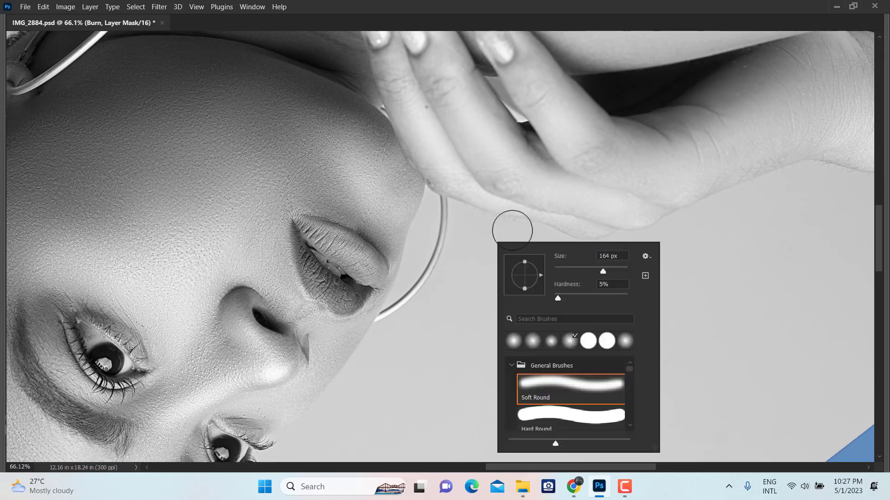
pyautogui.press('Escape')
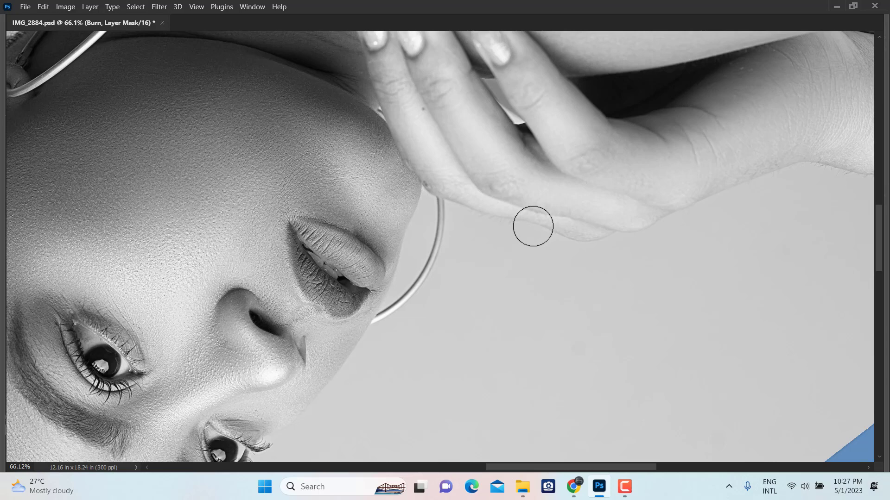
pyautogui.rightClick(519, 250)
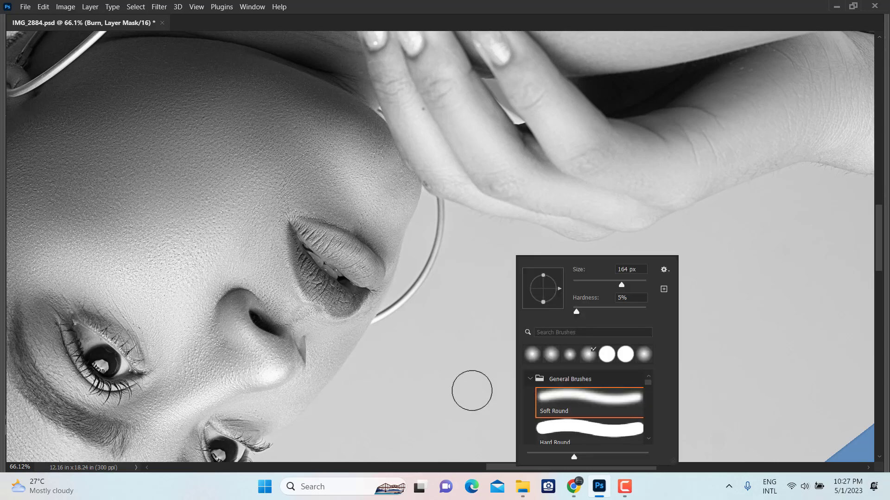
pyautogui.press('Escape')
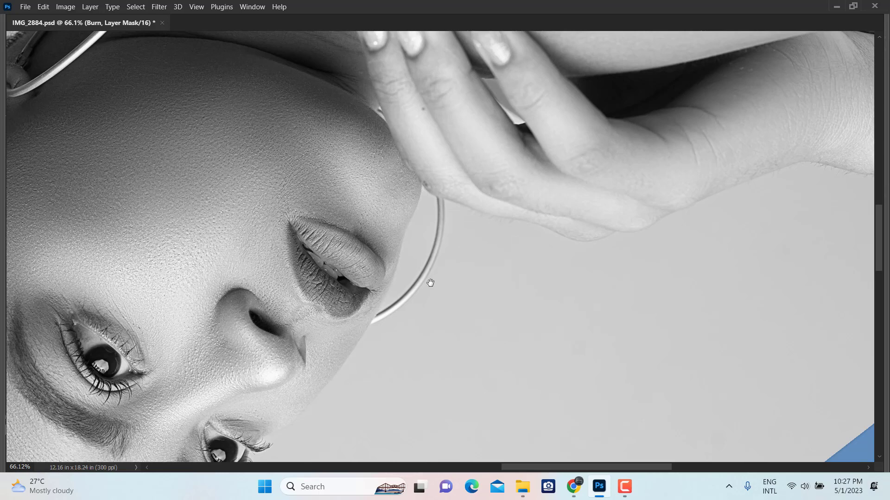
# Step: Burn darker shading along the arm crease with an enlarged brush, then zoom out to 45.5%
pyautogui.moveTo(430, 282); pyautogui.dragTo(496, 272)
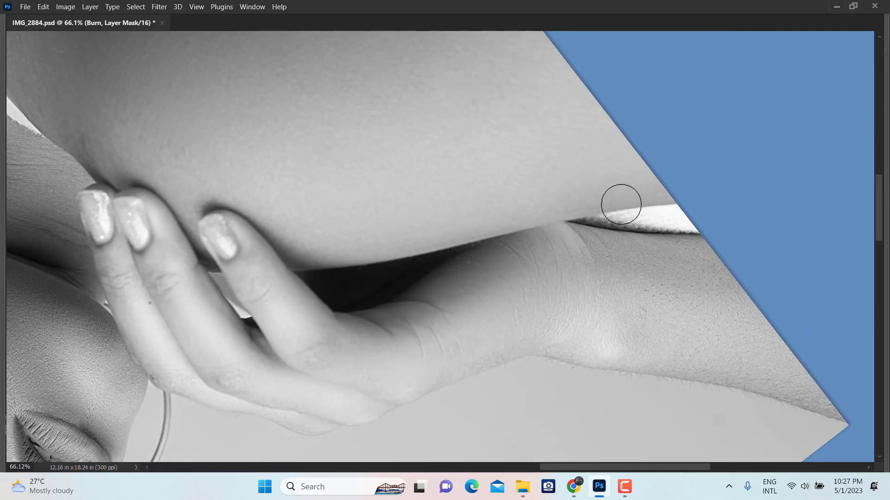
pyautogui.moveTo(620, 235); pyautogui.dragTo(621, 244)
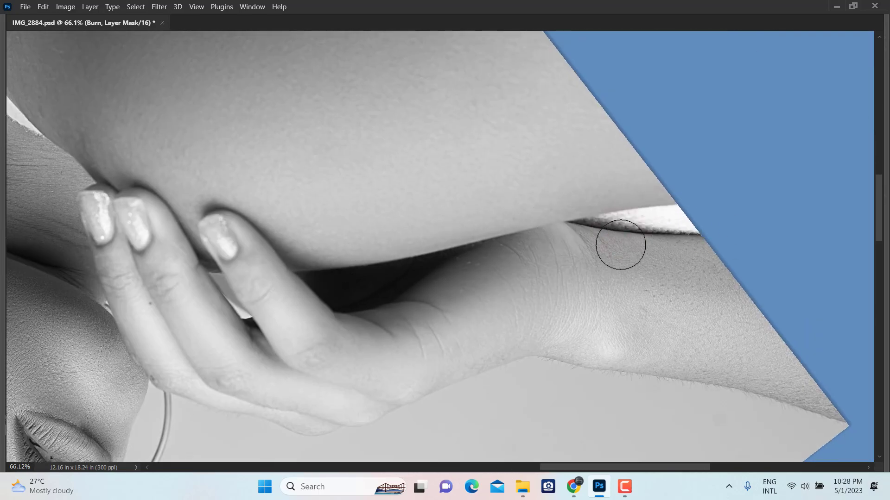
pyautogui.scroll(-2, 621, 245)
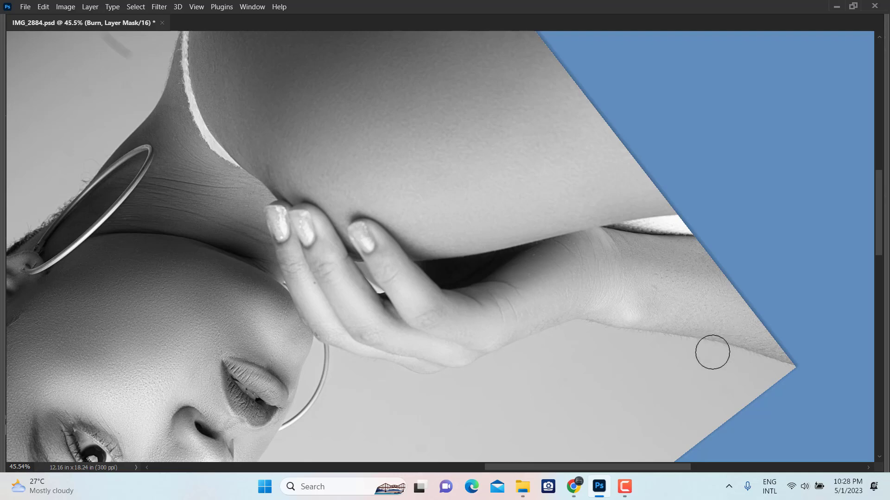
# Step: Frame the chin and curly hair edge and set a larger burn brush
pyautogui.moveTo(464, 357); pyautogui.dragTo(840, 258)
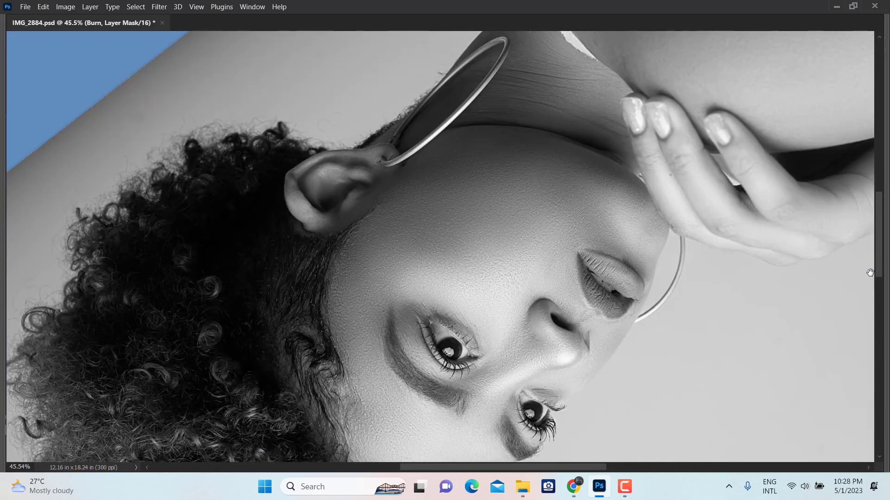
pyautogui.moveTo(556, 324); pyautogui.dragTo(655, 285)
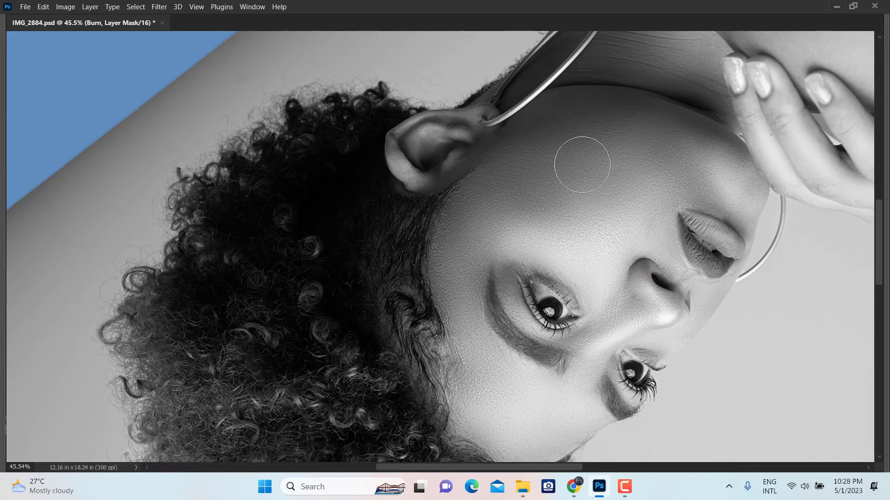
pyautogui.moveTo(642, 334); pyautogui.dragTo(542, 147)
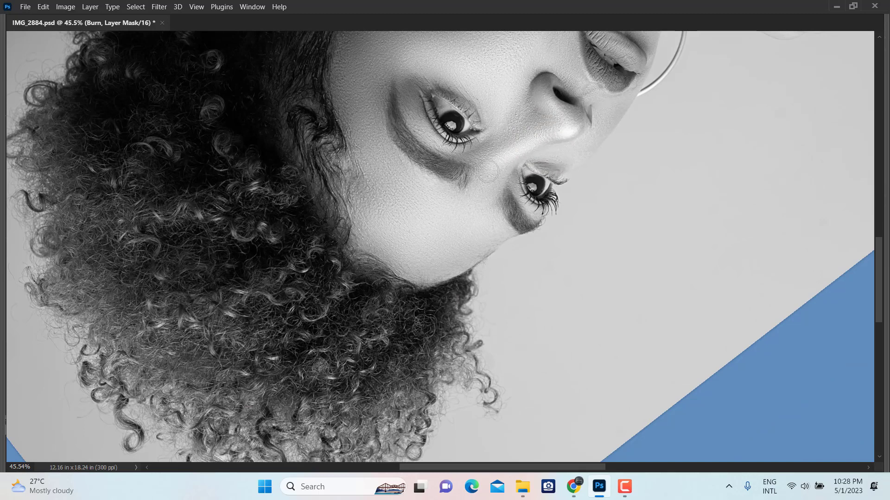
pyautogui.scroll(3, 487, 215)
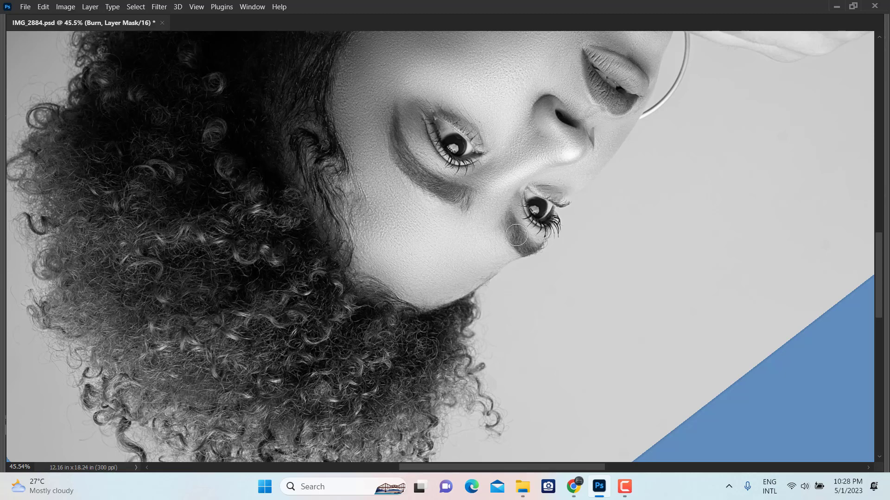
pyautogui.rightClick(516, 235)
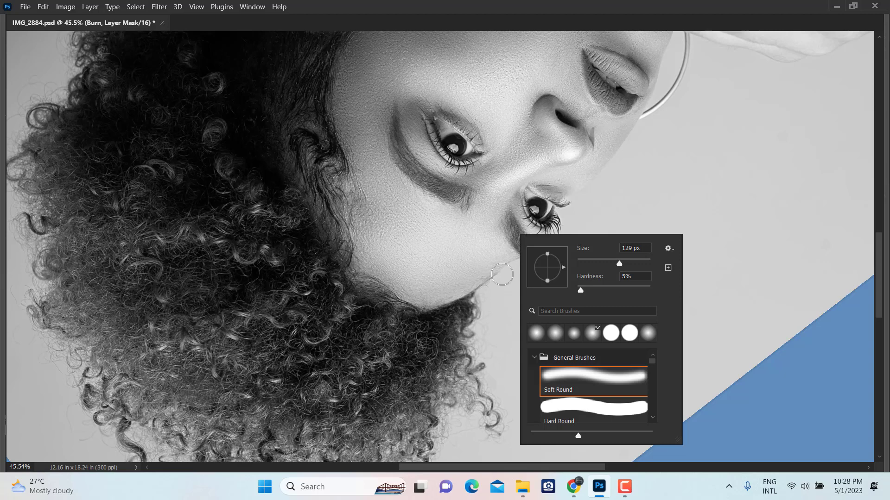
pyautogui.click(502, 275)
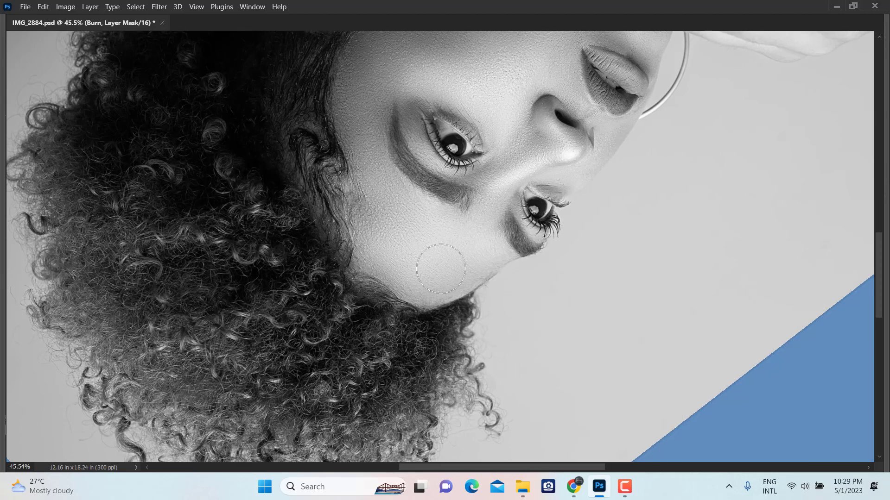
pyautogui.moveTo(504, 269); pyautogui.dragTo(499, 248)
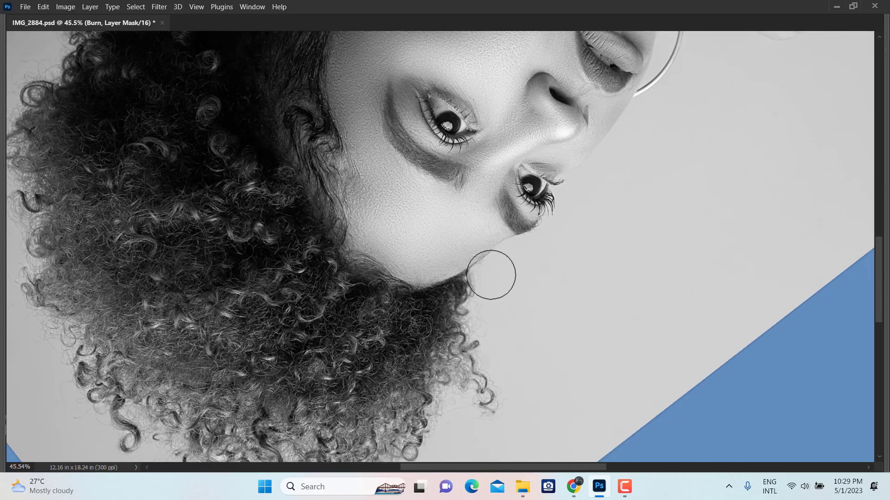
# Step: Burn shadows along the chin and cheek edge, then bring up the Layers panel
pyautogui.rightClick(491, 275)
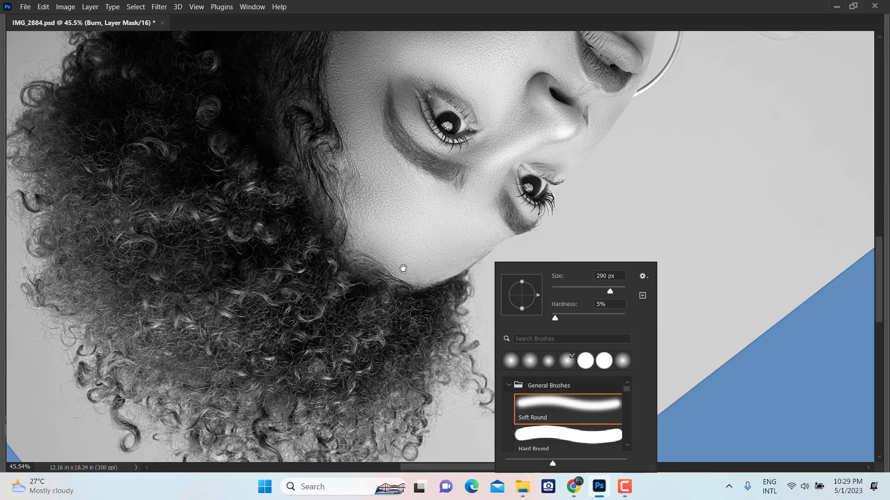
pyautogui.moveTo(403, 267); pyautogui.dragTo(272, 349)
pyautogui.scroll(-3, 302, 276)
pyautogui.scroll(-2, 301, 276)
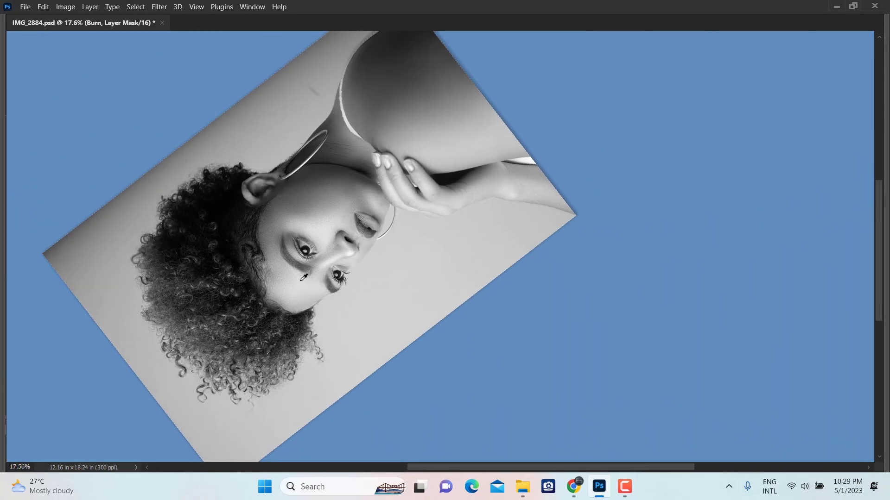
pyautogui.scroll(3, 420, 220)
pyautogui.scroll(4, 404, 148)
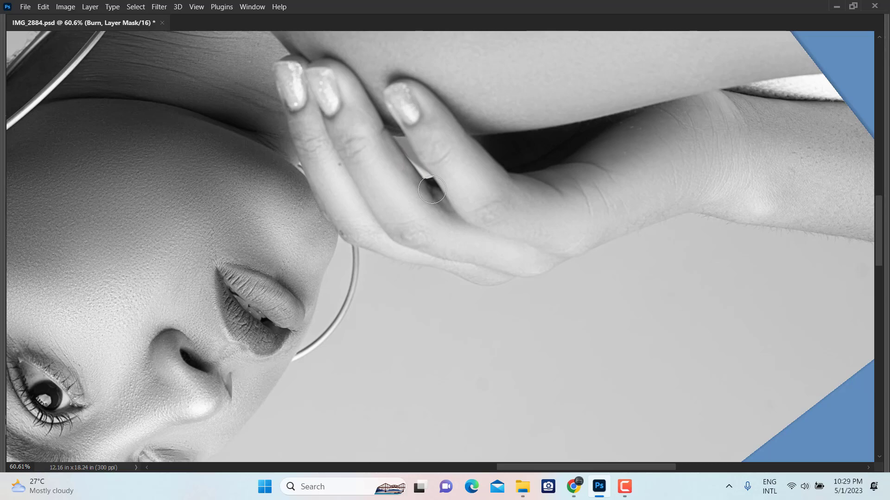
pyautogui.press('F7')
# Step: Target the Dodge layer mask and rotate the view so the shoulder hand sits upright
pyautogui.click(792, 164)
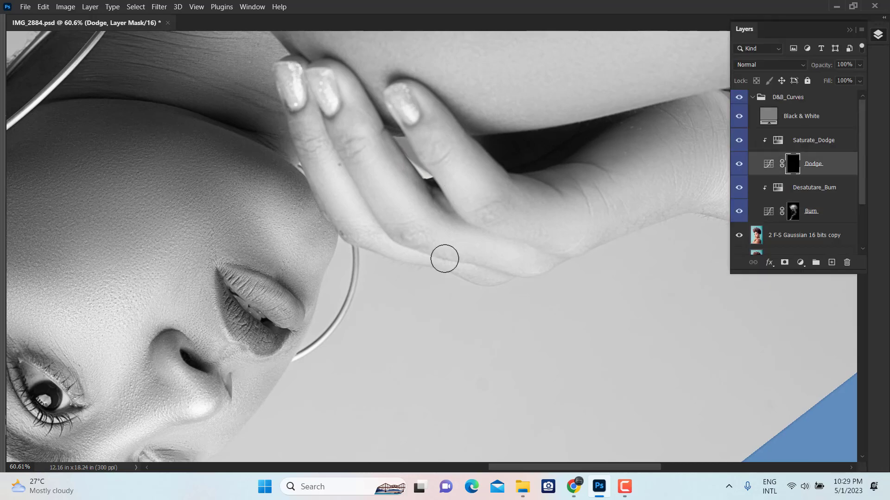
pyautogui.press('r')
pyautogui.moveTo(463, 260); pyautogui.dragTo(407, 314)
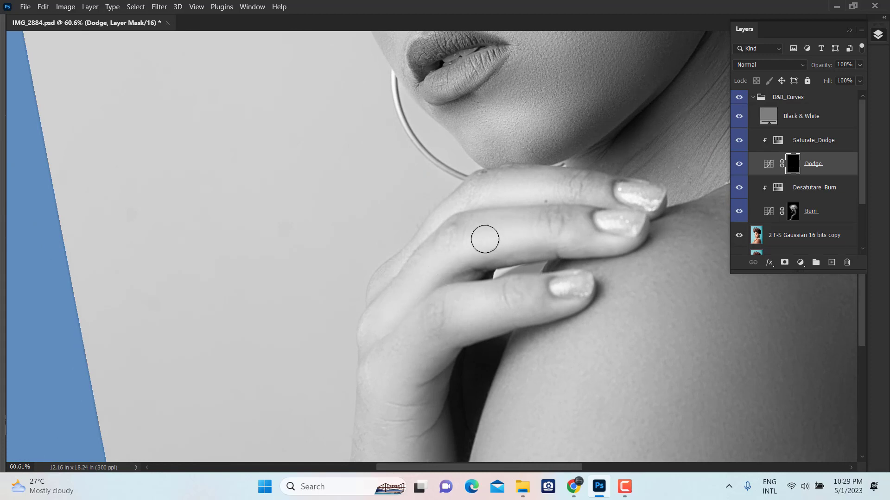
# Step: Dodge highlights onto the fingertips and fingers using 71–140 px brushes at 5% hardness
pyautogui.keyDown('alt'); pyautogui.rightClick(628, 238); pyautogui.keyUp('alt')
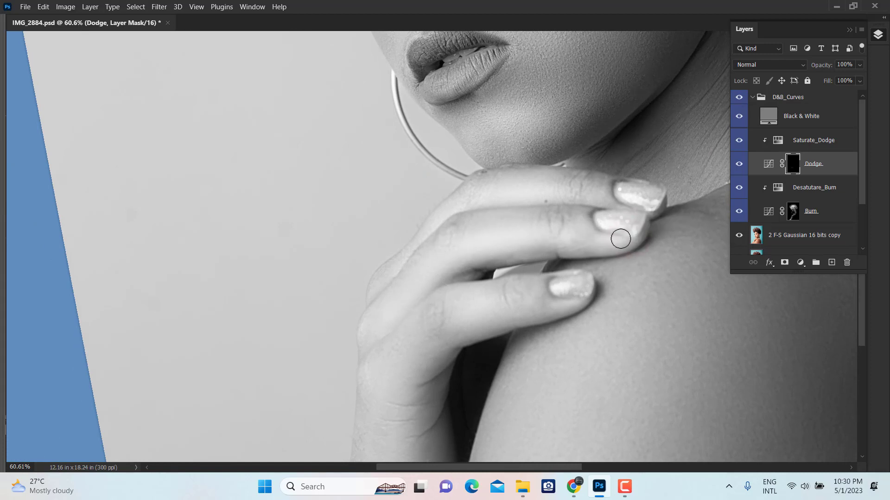
pyautogui.keyDown('alt'); pyautogui.rightClick(599, 231); pyautogui.keyUp('alt')
pyautogui.keyDown('alt'); pyautogui.rightClick(469, 330); pyautogui.keyUp('alt')
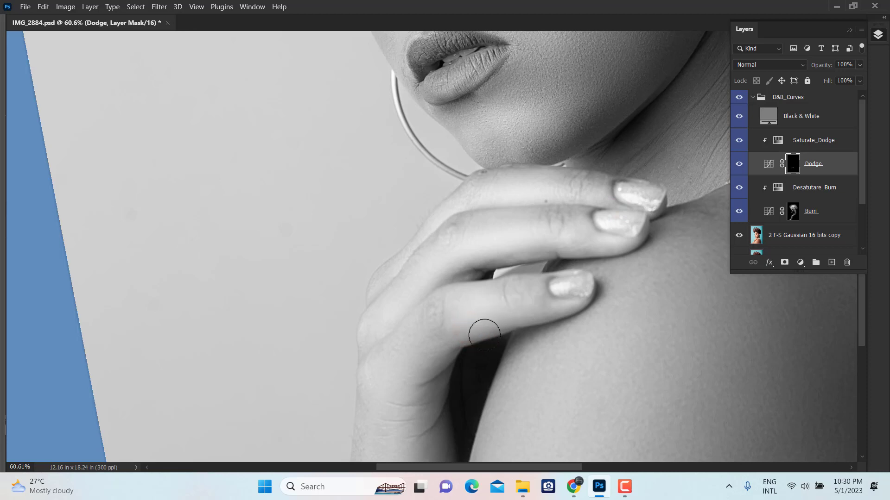
pyautogui.rightClick(504, 342)
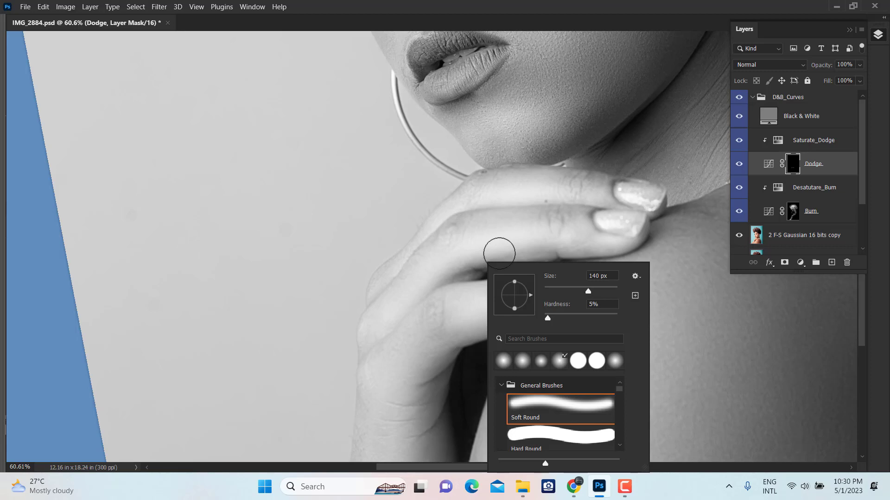
pyautogui.click(499, 251)
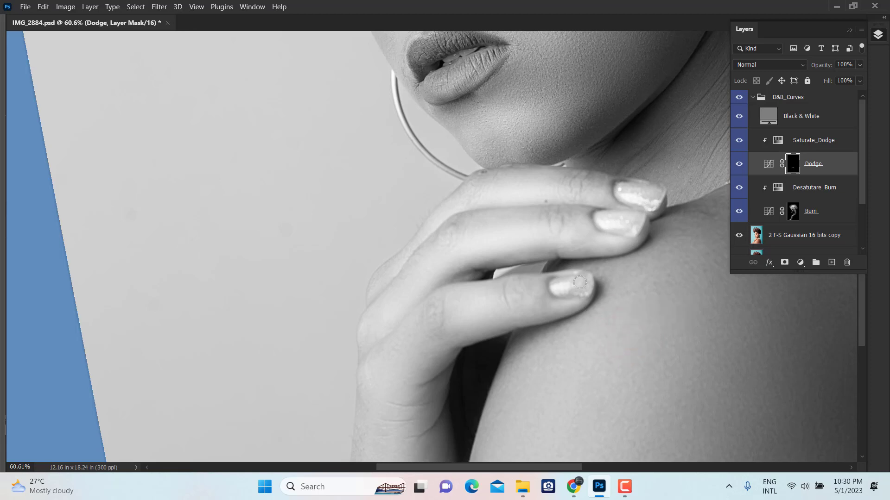
pyautogui.keyDown('alt'); pyautogui.rightClick(510, 258); pyautogui.keyUp('alt')
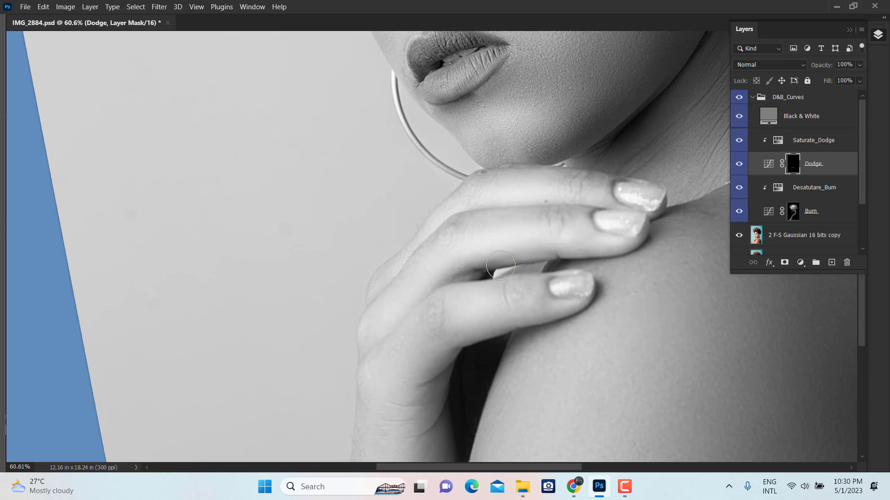
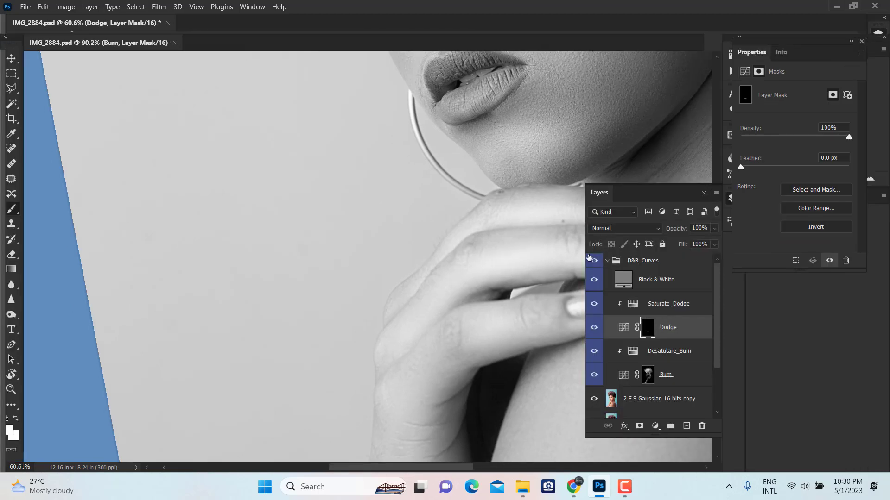
# Step: Paint white on the Dodge mask over the nose and lip area with a progressively smaller soft brush
pyautogui.press('Tab')
pyautogui.moveTo(436, 267); pyautogui.dragTo(371, 247)
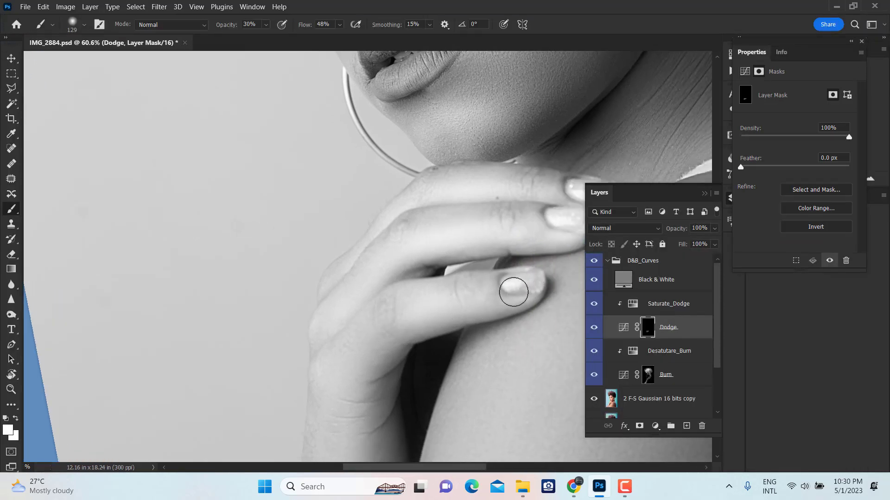
pyautogui.scroll(3, 463, 315)
pyautogui.hscroll(3, 464, 315)
pyautogui.press('[')
pyautogui.press('[')
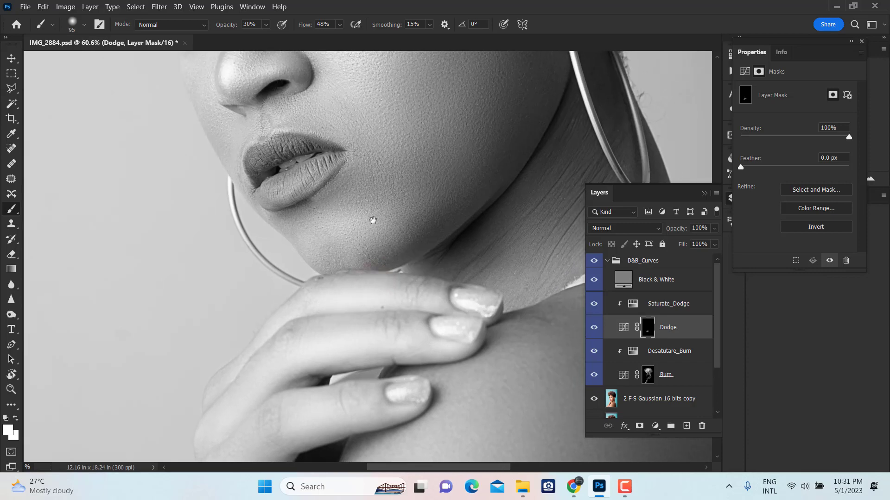
pyautogui.scroll(4, 378, 278)
pyautogui.hscroll(-3, 378, 278)
pyautogui.press('[')
pyautogui.press('[')
pyautogui.press('[')
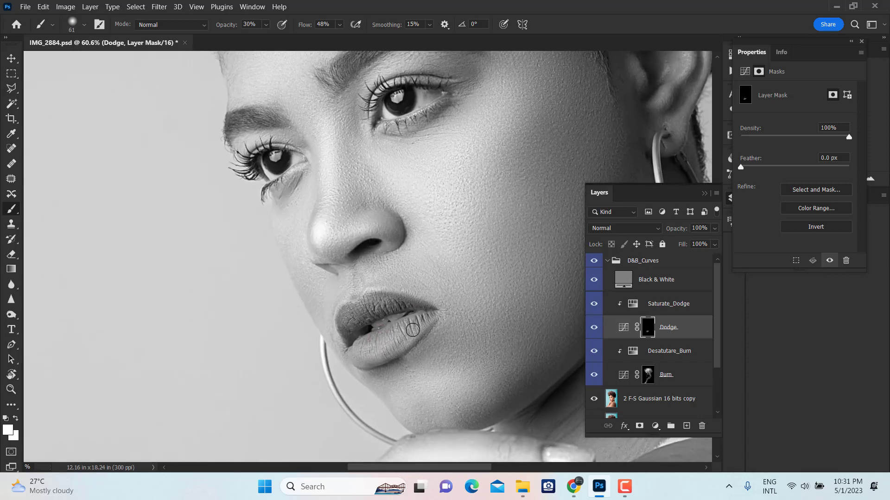
pyautogui.press('[')
pyautogui.press('[')
pyautogui.press('[')
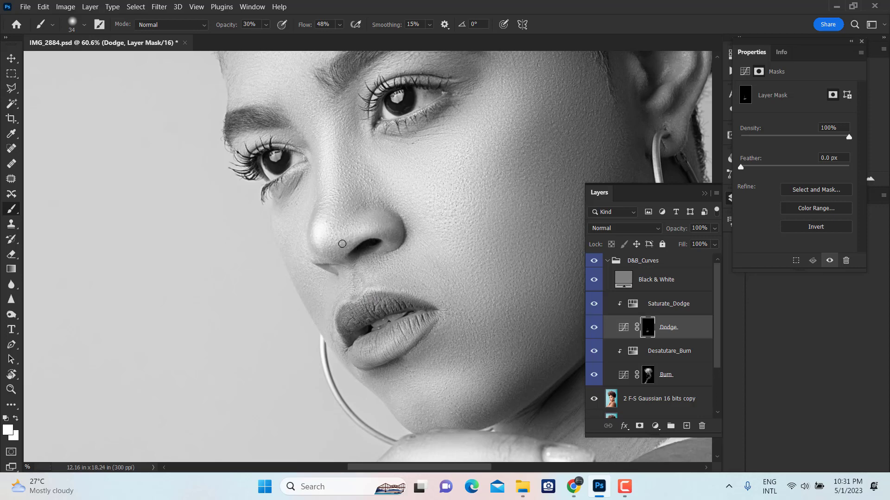
pyautogui.press(']')
pyautogui.press(']')
pyautogui.press(']')
# Step: Rotate the view to about 65 degrees and dodge the brow and hair with a larger brush
pyautogui.moveTo(445, 269); pyautogui.dragTo(501, 405)
pyautogui.press('r')
pyautogui.moveTo(431, 278)
pyautogui.mouseDown()
pyautogui.moveTo(379, 390)
pyautogui.moveTo(343, 388)
pyautogui.mouseUp()
pyautogui.press('b')
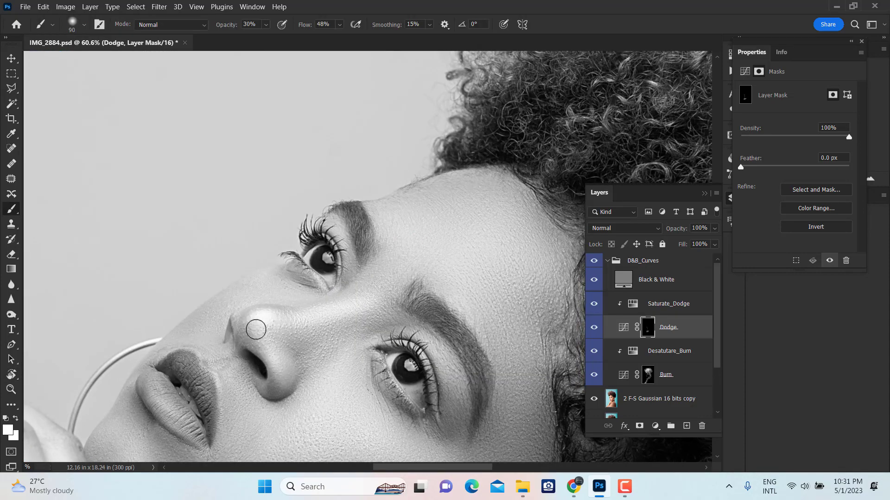
pyautogui.press(']')
pyautogui.press(']')
pyautogui.press(']')
pyautogui.scroll(-3, 378, 263)
pyautogui.scroll(-1, 421, 237)
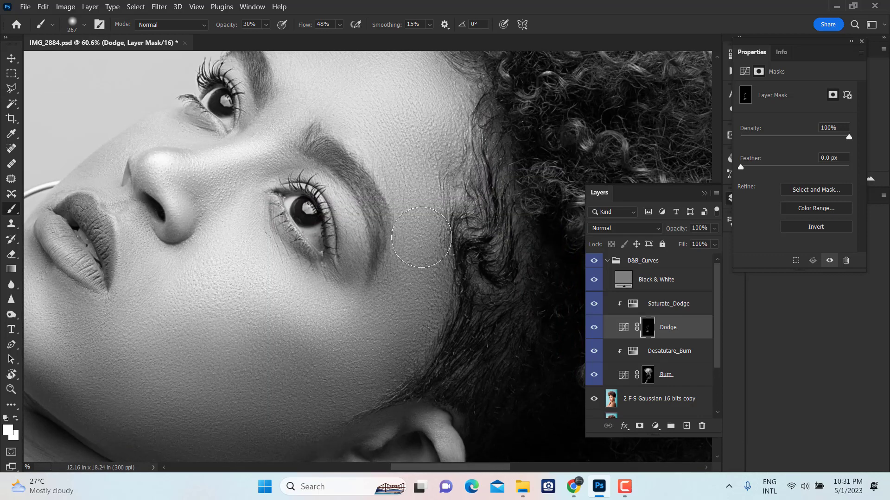
pyautogui.press(']')
pyautogui.press(']')
pyautogui.press(']')
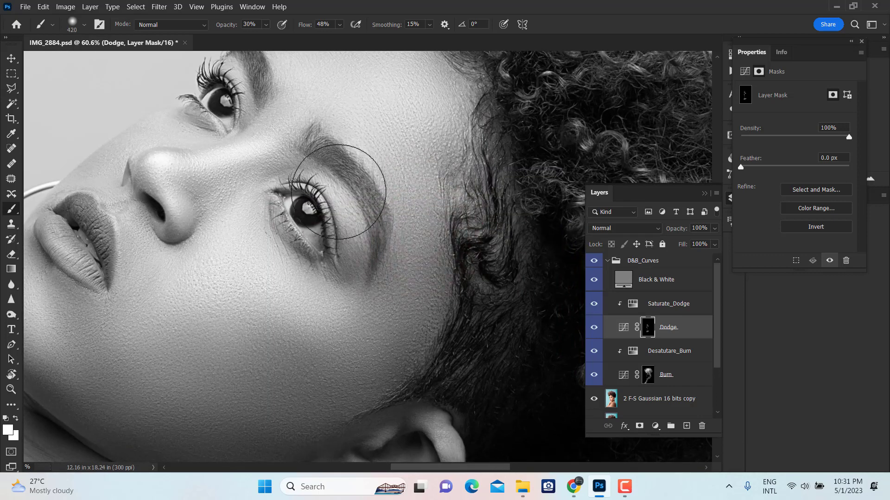
pyautogui.moveTo(457, 243); pyautogui.dragTo(434, 248)
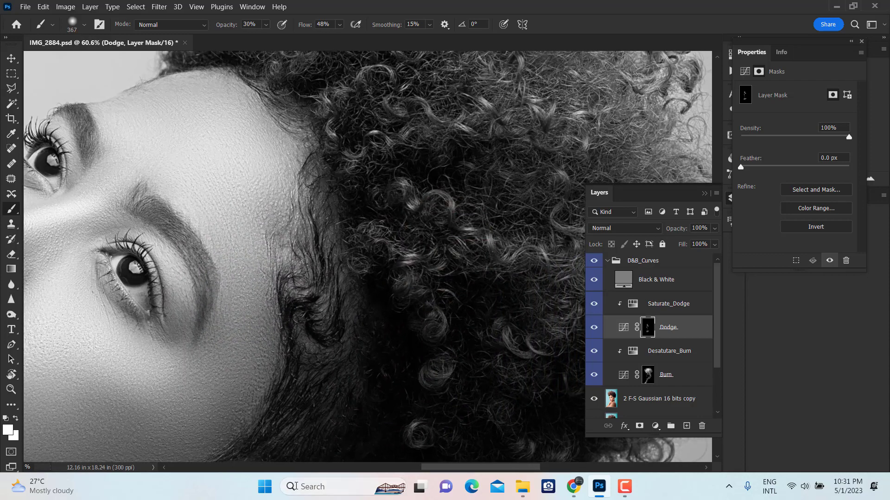
pyautogui.scroll(-2, 343, 352)
pyautogui.scroll(-2, 344, 351)
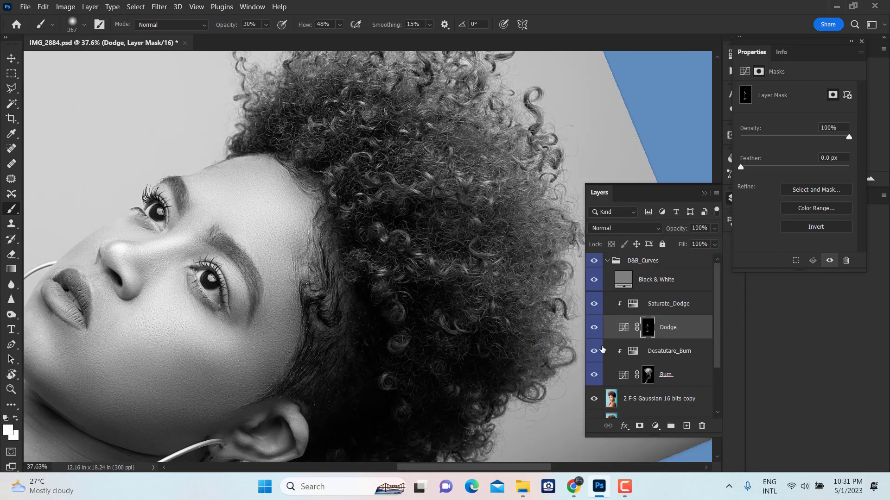
# Step: Adjust the rotated view and resize the Dodge mask brush to about 149 px
pyautogui.press('r')
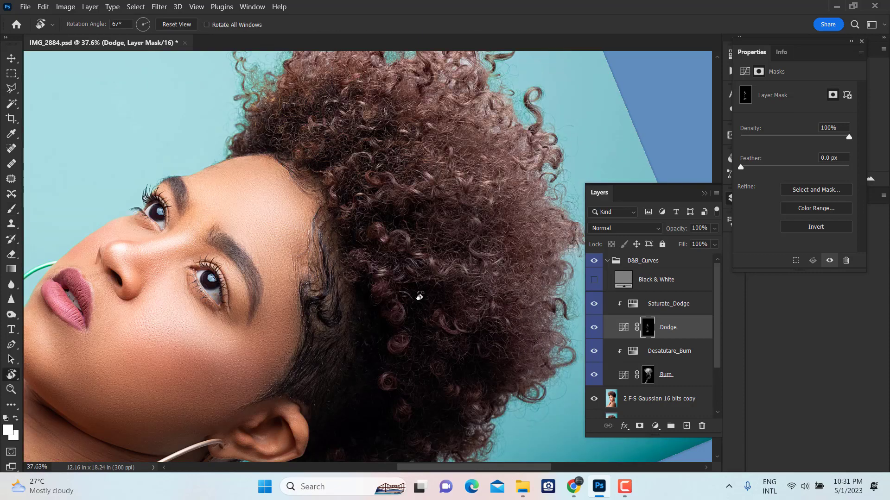
pyautogui.moveTo(366, 304)
pyautogui.mouseDown()
pyautogui.moveTo(425, 271)
pyautogui.moveTo(370, 304)
pyautogui.mouseUp()
pyautogui.scroll(-2, 425, 270)
pyautogui.scroll(-3, 425, 271)
pyautogui.scroll(2, 427, 253)
pyautogui.scroll(4, 428, 252)
pyautogui.press('b')
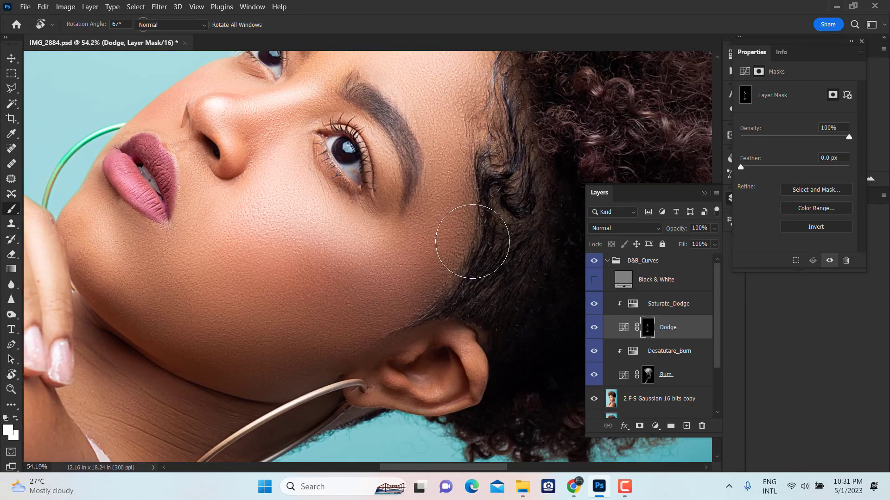
pyautogui.scroll(3, 435, 246)
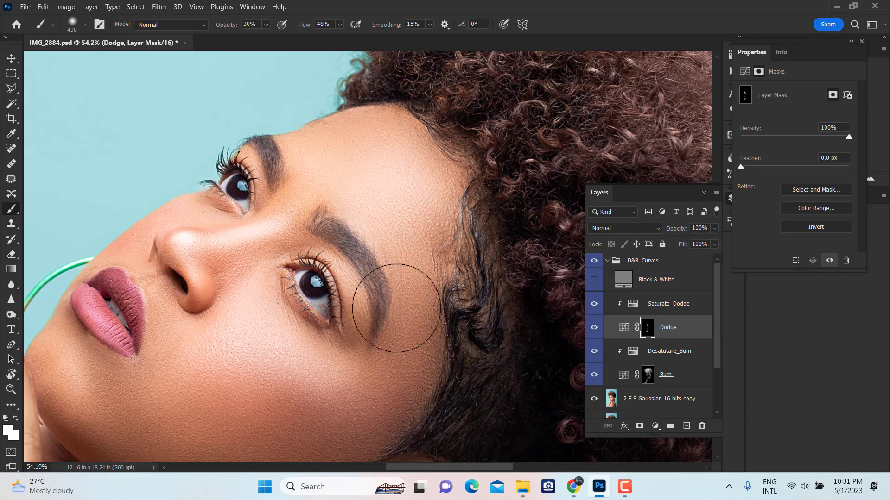
pyautogui.moveTo(301, 247); pyautogui.dragTo(214, 242)
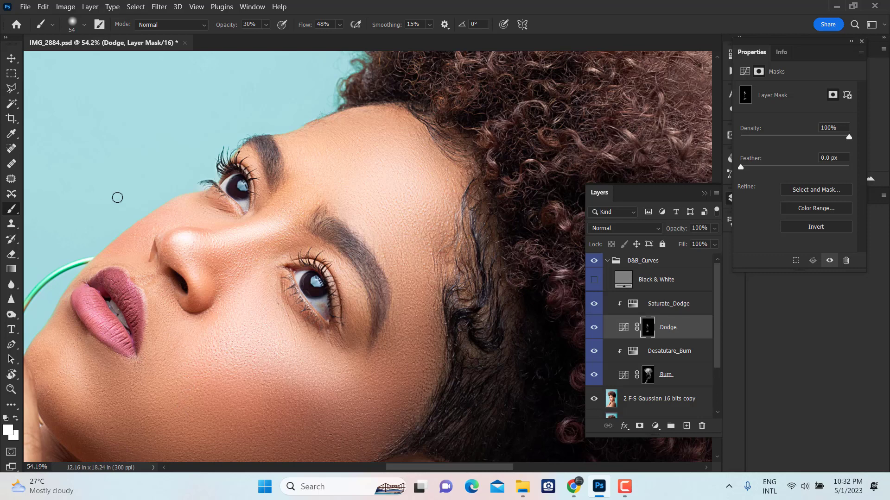
# Step: Dodge the cheek and under-eye area, checking the result in full colour
pyautogui.moveTo(233, 281); pyautogui.dragTo(266, 202)
pyautogui.keyDown('alt'); pyautogui.scroll(-5, 265, 202); pyautogui.keyUp('alt')
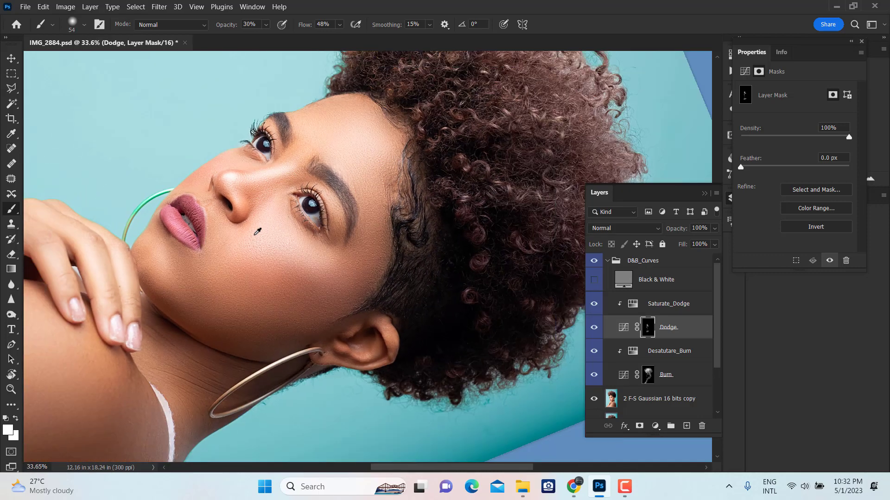
pyautogui.scroll(1, 258, 231)
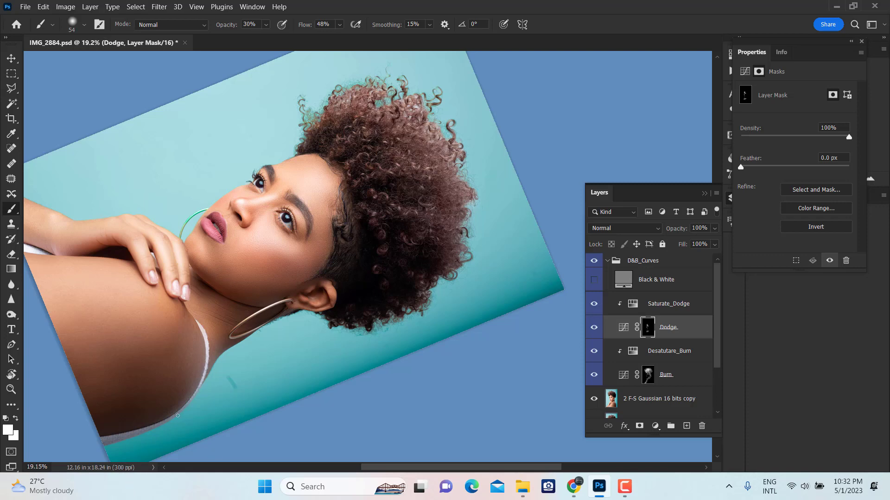
pyautogui.scroll(3, 279, 398)
pyautogui.moveTo(343, 235); pyautogui.dragTo(427, 318)
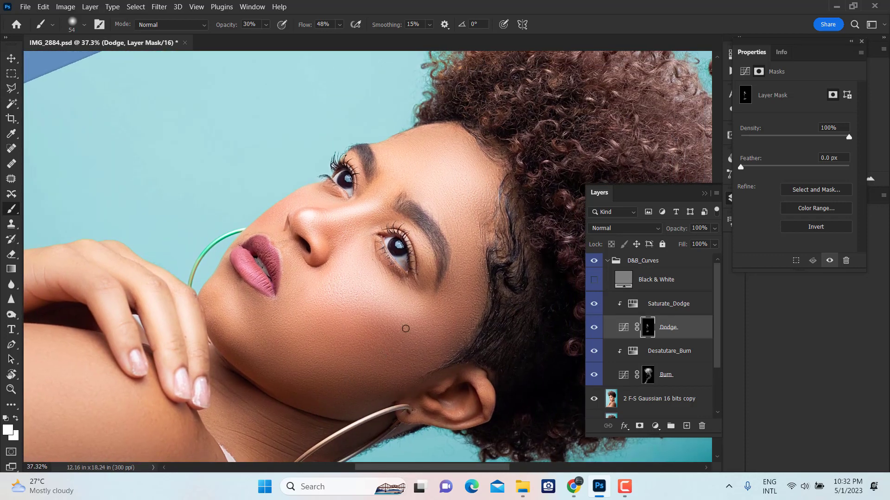
pyautogui.scroll(2, 405, 329)
pyautogui.scroll(2, 398, 324)
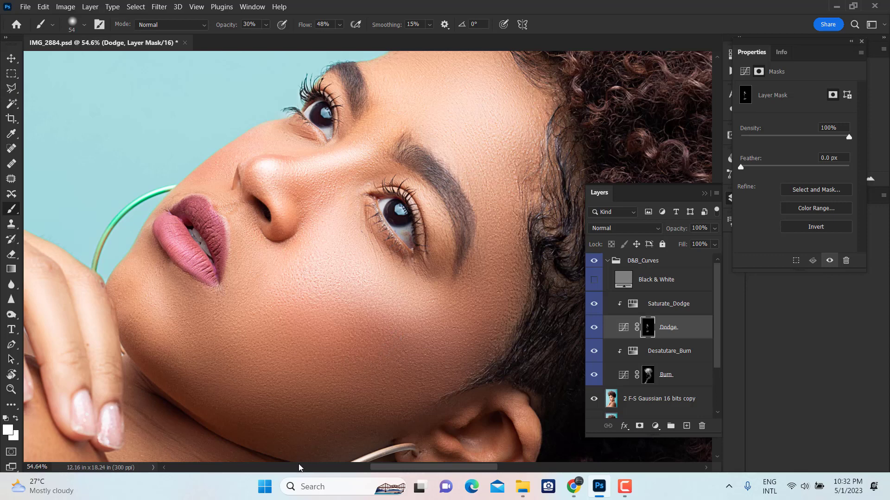
pyautogui.click(625, 487)
pyautogui.moveTo(435, 282); pyautogui.dragTo(358, 293)
pyautogui.scroll(-2, 366, 295)
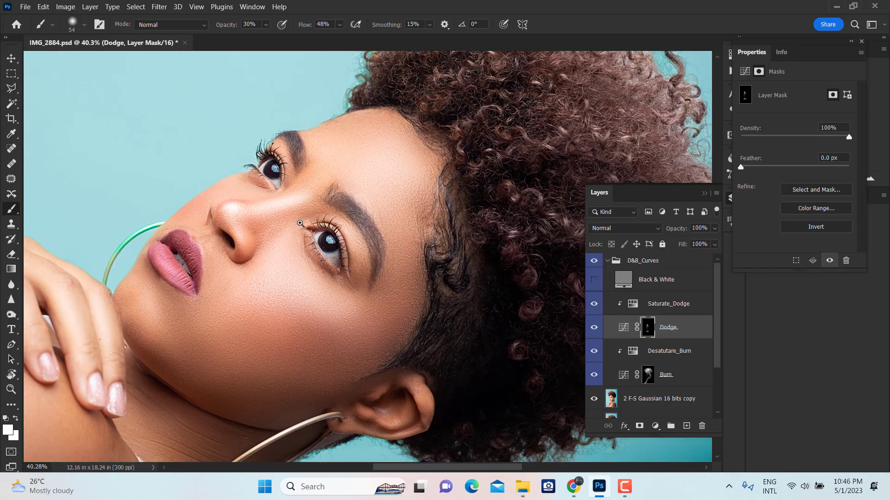
pyautogui.scroll(5, 366, 294)
# Step: Target the Burn mask and shrink the brush below 33 px for eyelid work
pyautogui.click(648, 376)
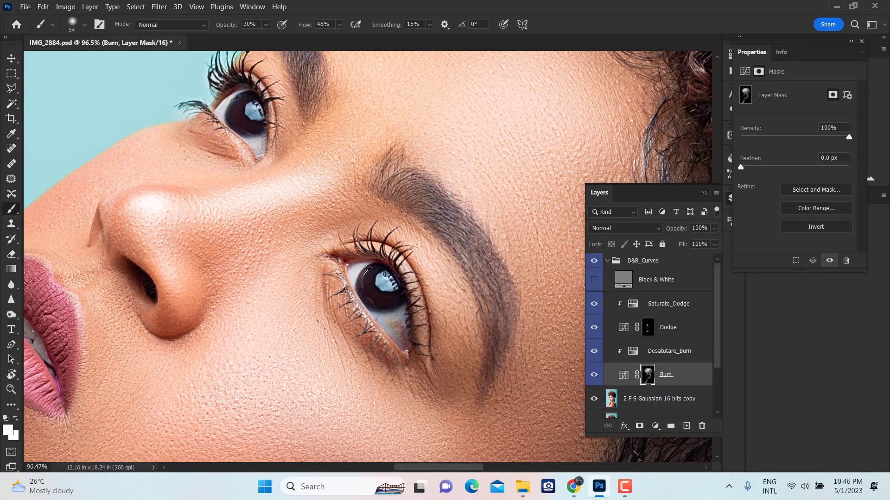
pyautogui.scroll(3, 334, 274)
pyautogui.moveTo(341, 285); pyautogui.dragTo(337, 284)
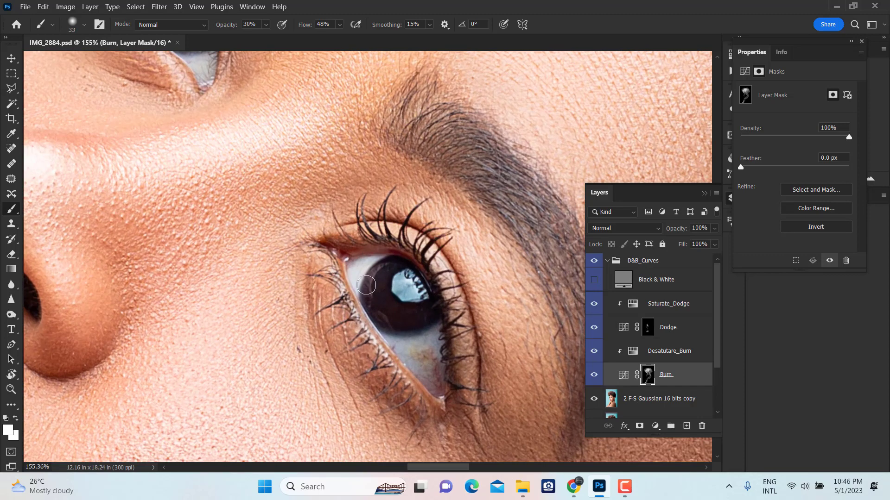
pyautogui.press('[')
pyautogui.press('[')
# Step: Darken around the lower eyelid, then start a new layer clipped to Burn
pyautogui.scroll(-5, 459, 399)
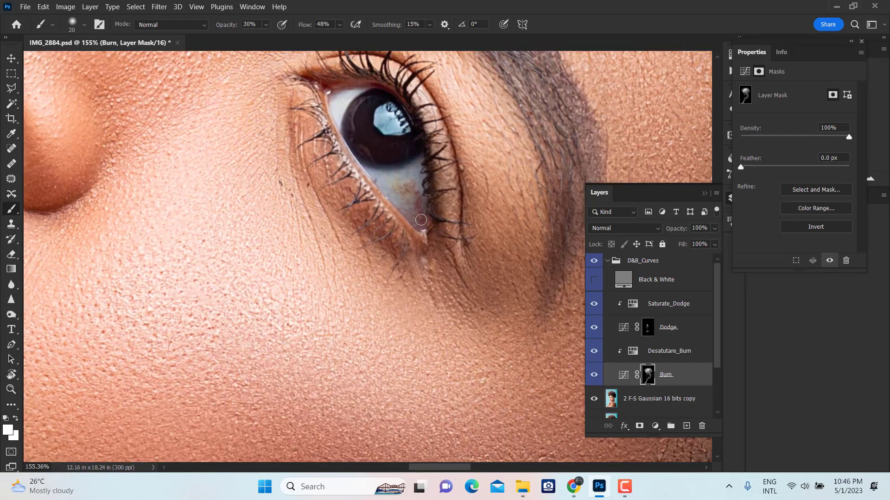
pyautogui.moveTo(346, 153); pyautogui.dragTo(340, 152)
pyautogui.scroll(8, 402, 227)
pyautogui.hscroll(-4, 402, 226)
pyautogui.moveTo(402, 226)
pyautogui.mouseDown()
pyautogui.moveTo(278, 180)
pyautogui.moveTo(406, 261)
pyautogui.mouseUp()
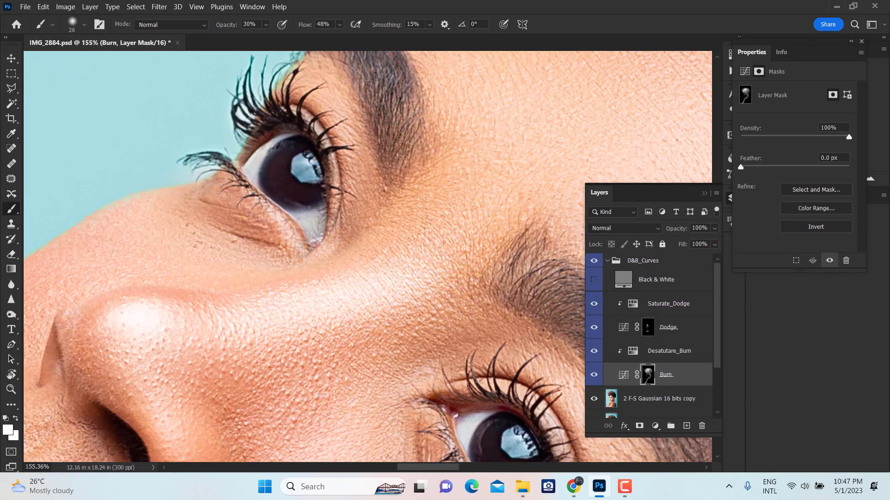
pyautogui.moveTo(331, 200); pyautogui.dragTo(447, 106)
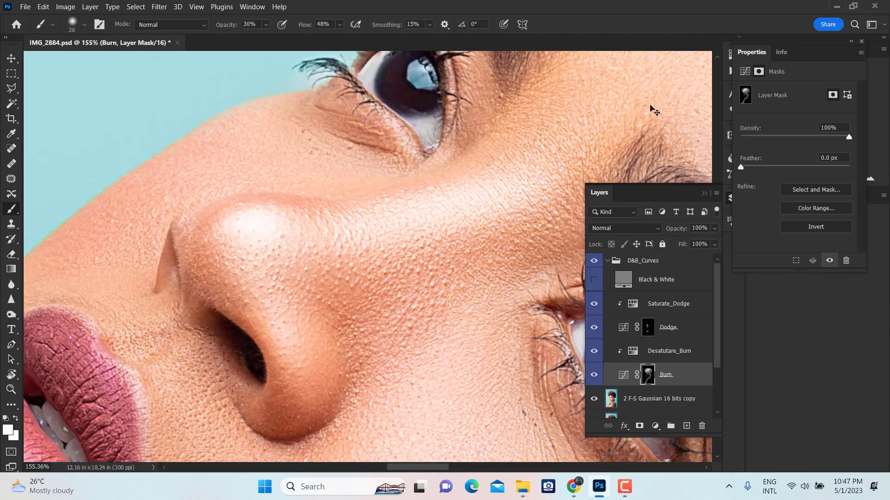
pyautogui.hotkey('ctrl', 'shift', 'n')
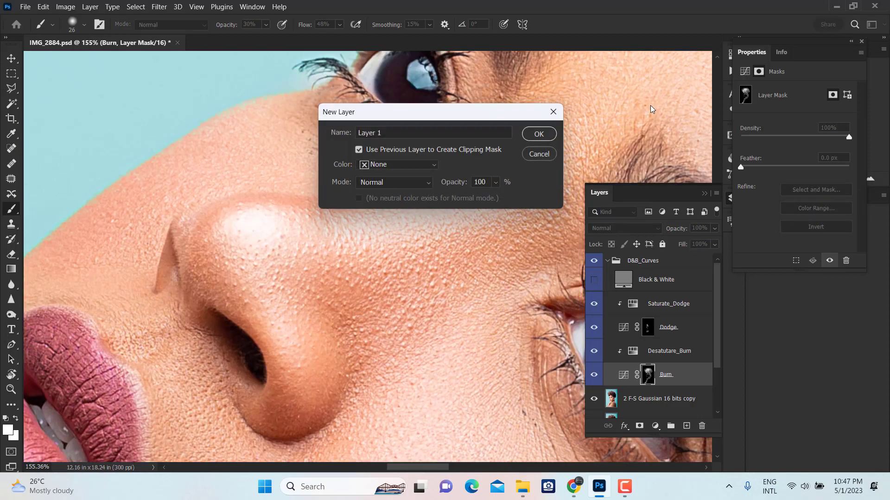
# Step: Create the clipped Layer 1 and move it to the top of the layer stack
pyautogui.click(539, 139)
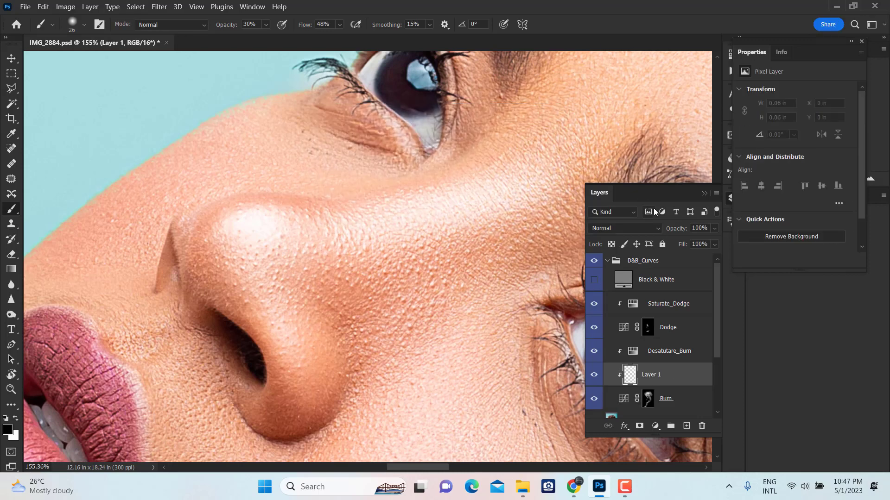
pyautogui.hotkey('ctrl', ']')
pyautogui.hotkey('ctrl', ']')
pyautogui.hotkey('ctrl', ']')
pyautogui.hotkey('ctrl', ']')
pyautogui.hotkey('ctrl', ']')
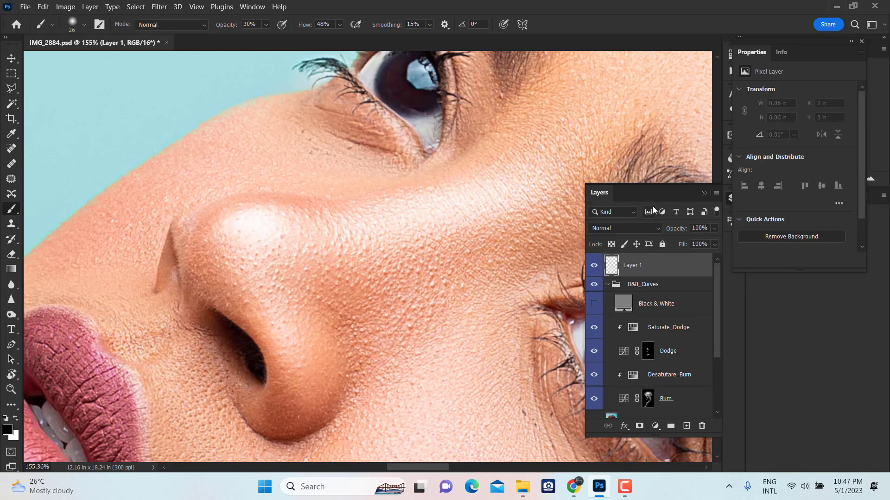
pyautogui.press('j')
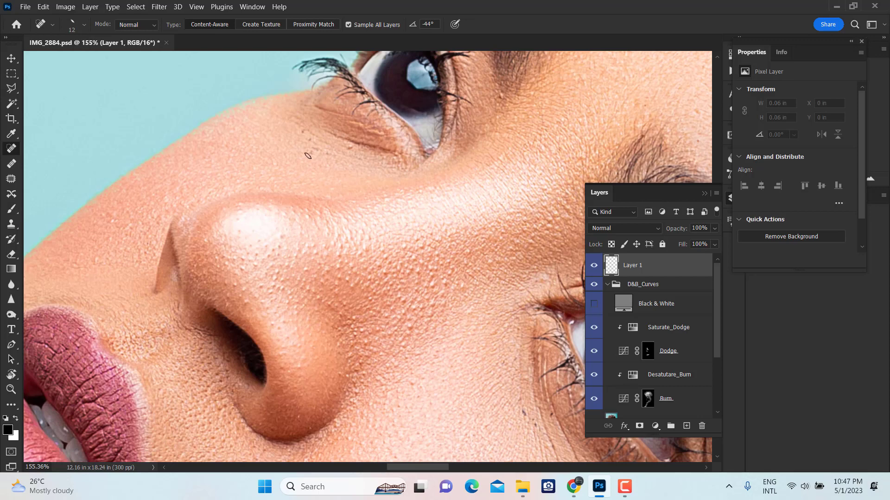
# Step: Spot-heal the blemishes under the eye and beside the nostril
pyautogui.click(314, 141)
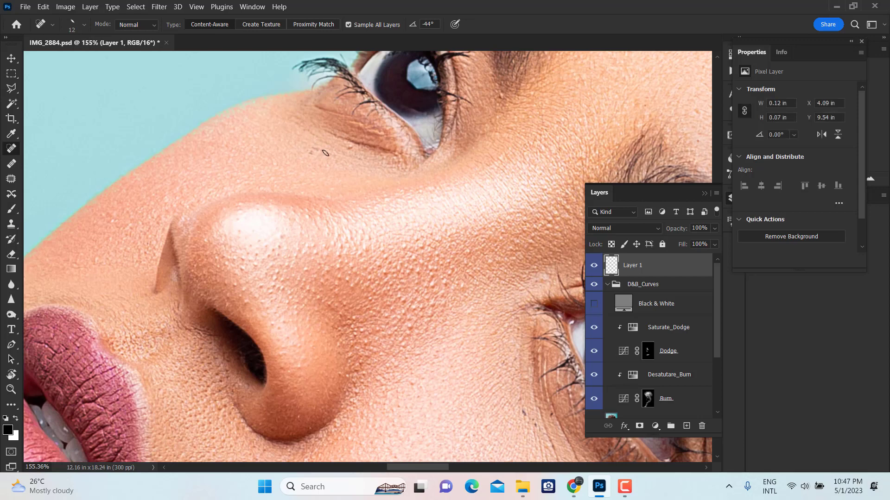
pyautogui.moveTo(325, 153)
pyautogui.mouseDown()
pyautogui.moveTo(308, 149)
pyautogui.moveTo(356, 148)
pyautogui.moveTo(336, 137)
pyautogui.moveTo(298, 174)
pyautogui.mouseUp()
pyautogui.moveTo(195, 177); pyautogui.dragTo(193, 185)
pyautogui.moveTo(221, 217)
pyautogui.mouseDown()
pyautogui.moveTo(301, 164)
pyautogui.moveTo(280, 159)
pyautogui.moveTo(302, 179)
pyautogui.mouseUp()
pyautogui.press('[')
pyautogui.press('[')
pyautogui.press('[')
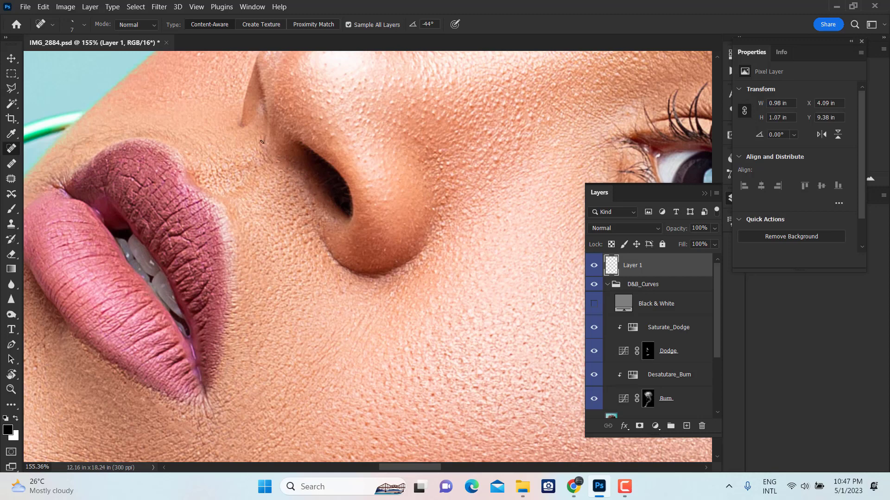
pyautogui.moveTo(263, 143); pyautogui.dragTo(267, 136)
pyautogui.moveTo(296, 202); pyautogui.dragTo(353, 76)
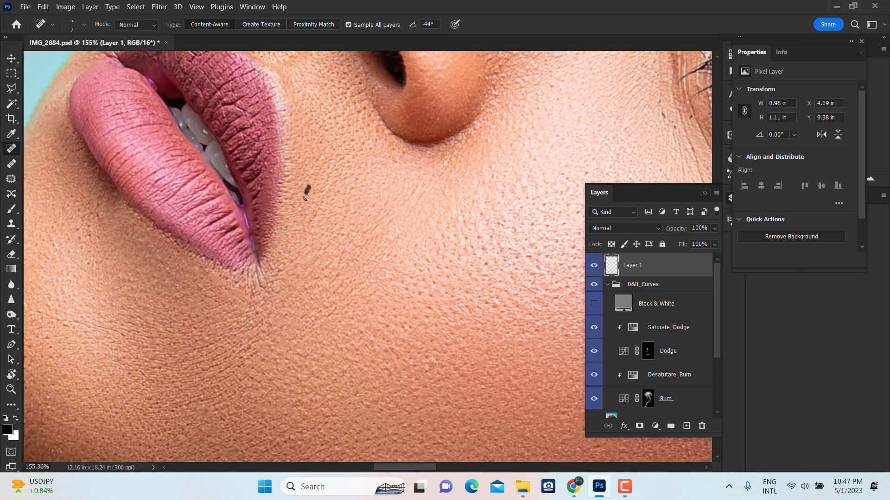
pyautogui.moveTo(275, 201)
pyautogui.mouseDown()
pyautogui.moveTo(405, 270)
pyautogui.moveTo(142, 242)
pyautogui.mouseUp()
pyautogui.moveTo(411, 203); pyautogui.dragTo(298, 208)
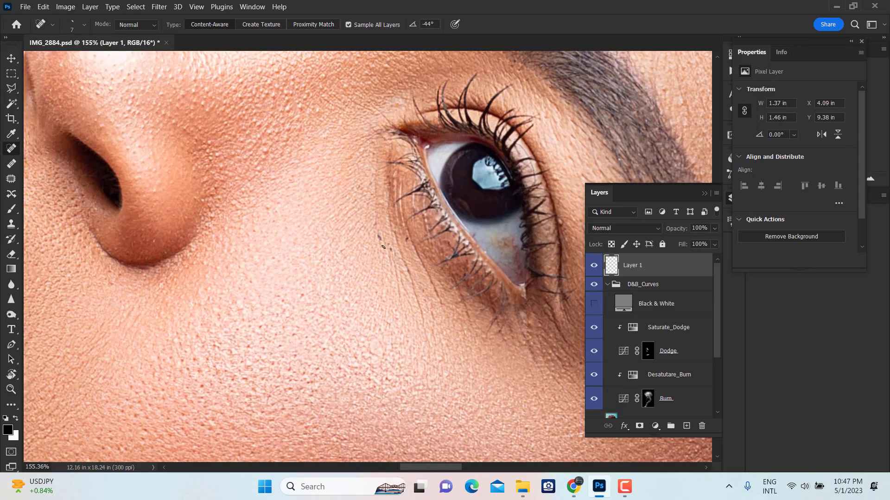
# Step: Heal the dark cheek blemishes and the marks on the lower eye white
pyautogui.moveTo(375, 227)
pyautogui.mouseDown()
pyautogui.moveTo(386, 242)
pyautogui.moveTo(407, 240)
pyautogui.moveTo(366, 211)
pyautogui.mouseUp()
pyautogui.moveTo(567, 250)
pyautogui.mouseDown()
pyautogui.moveTo(431, 259)
pyautogui.moveTo(477, 275)
pyautogui.mouseUp()
pyautogui.moveTo(454, 240)
pyautogui.mouseDown()
pyautogui.moveTo(447, 267)
pyautogui.moveTo(448, 239)
pyautogui.mouseUp()
pyautogui.moveTo(347, 254)
pyautogui.mouseDown()
pyautogui.moveTo(368, 241)
pyautogui.moveTo(393, 246)
pyautogui.moveTo(383, 237)
pyautogui.mouseUp()
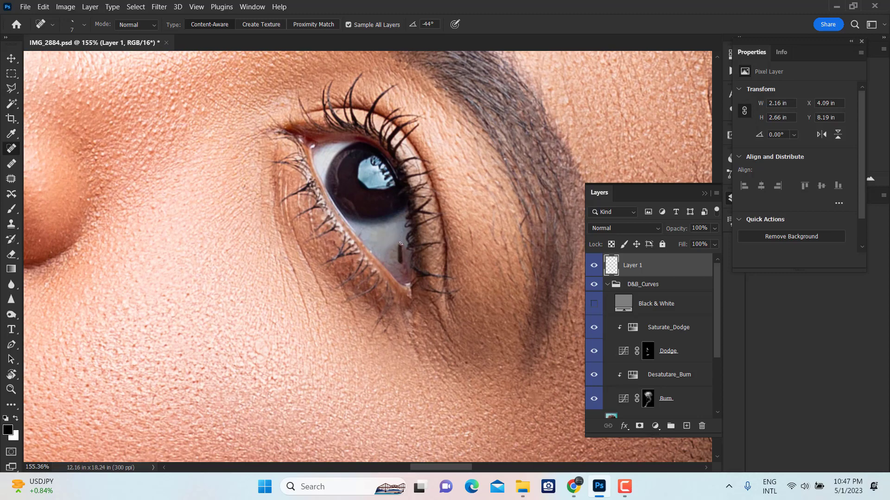
pyautogui.moveTo(395, 243); pyautogui.dragTo(394, 262)
pyautogui.moveTo(406, 274)
pyautogui.mouseDown()
pyautogui.moveTo(406, 250)
pyautogui.moveTo(396, 256)
pyautogui.mouseUp()
pyautogui.moveTo(407, 250); pyautogui.dragTo(404, 253)
# Step: Sample a Clone Stamp source beside the eye white using a smaller brush
pyautogui.press('s')
pyautogui.keyDown('alt'); pyautogui.rightClick(391, 240); pyautogui.keyUp('alt')
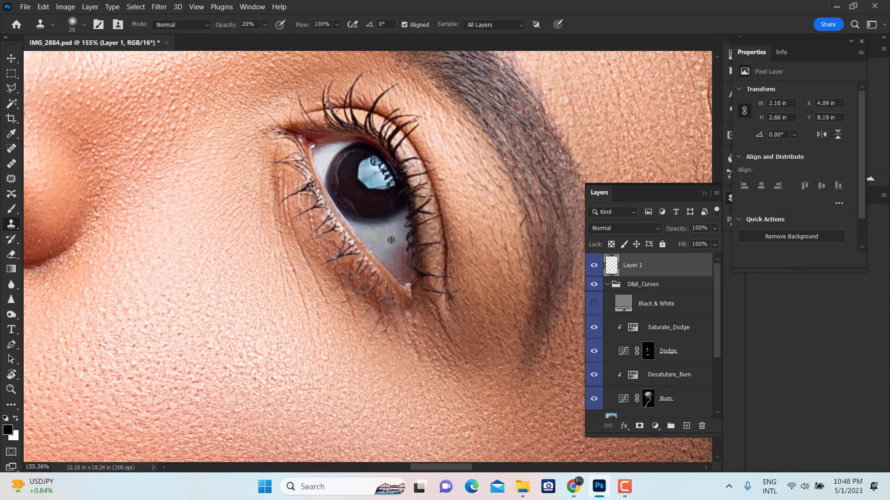
pyautogui.keyDown('alt'); pyautogui.rightClick(403, 272); pyautogui.keyUp('alt')
pyautogui.keyDown('alt'); pyautogui.click(372, 232); pyautogui.keyUp('alt')
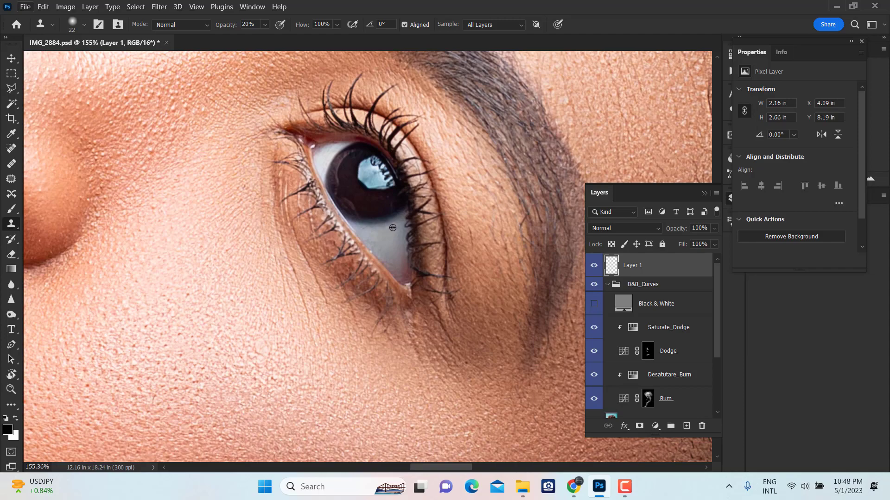
pyautogui.scroll(-5, 393, 227)
pyautogui.scroll(2, 322, 117)
pyautogui.scroll(3, 322, 117)
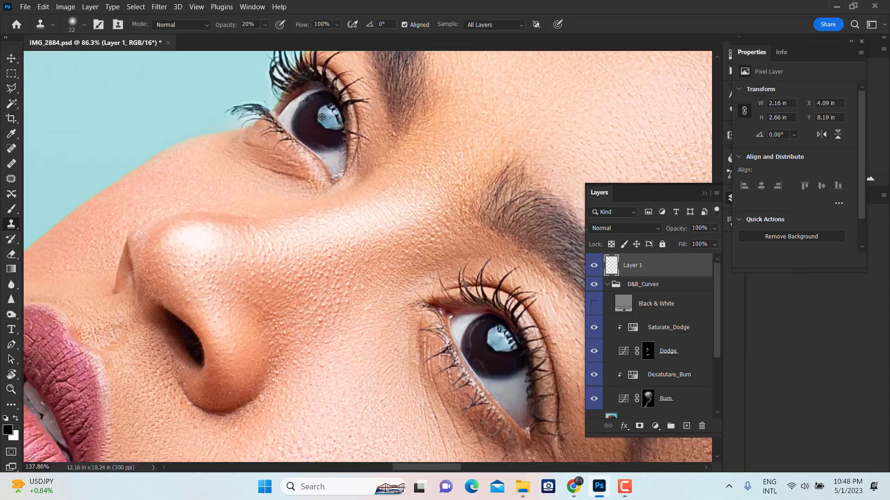
pyautogui.scroll(2, 321, 117)
pyautogui.moveTo(290, 190); pyautogui.dragTo(349, 284)
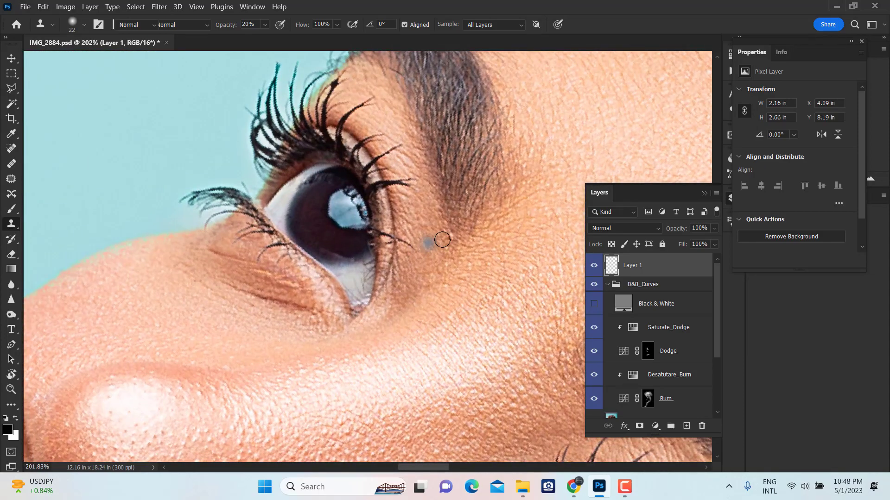
# Step: Spot-heal the grey shadow under the iris in the eye white
pyautogui.press('j')
pyautogui.scroll(-3, 445, 248)
pyautogui.hscroll(-2, 445, 249)
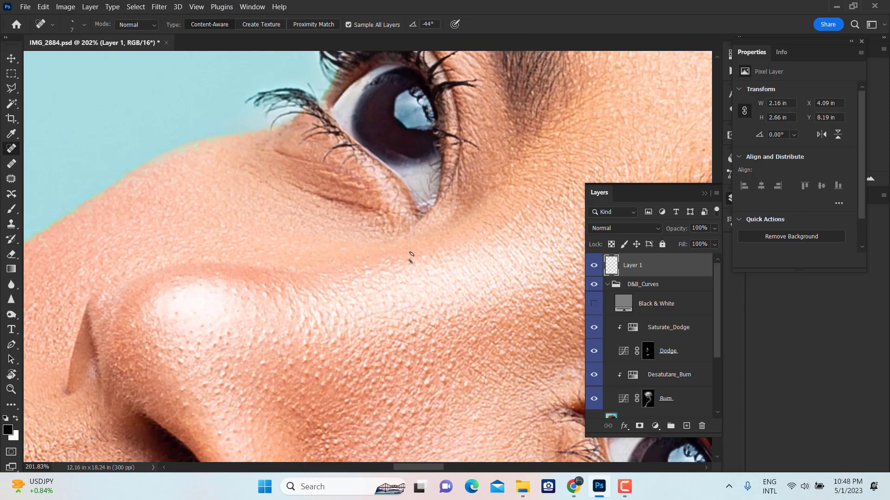
pyautogui.scroll(2, 411, 256)
pyautogui.moveTo(429, 258)
pyautogui.mouseDown()
pyautogui.moveTo(435, 273)
pyautogui.moveTo(432, 257)
pyautogui.moveTo(432, 272)
pyautogui.moveTo(411, 253)
pyautogui.mouseUp()
pyautogui.click(422, 251)
pyautogui.scroll(-5, 428, 130)
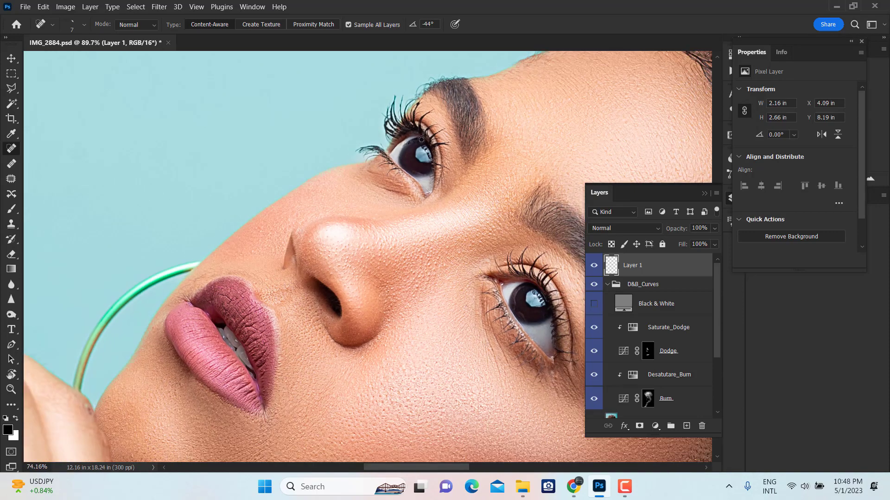
pyautogui.scroll(2, 485, 172)
pyautogui.scroll(1, 432, 120)
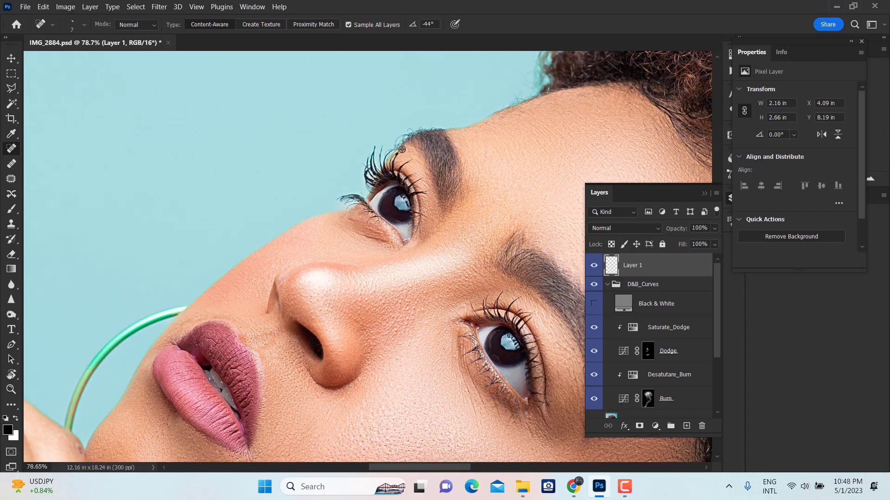
pyautogui.scroll(2, 408, 139)
pyautogui.scroll(1, 392, 158)
# Step: Heal the spot at the upper lash line and add a Vibrance adjustment layer
pyautogui.moveTo(385, 162); pyautogui.dragTo(393, 156)
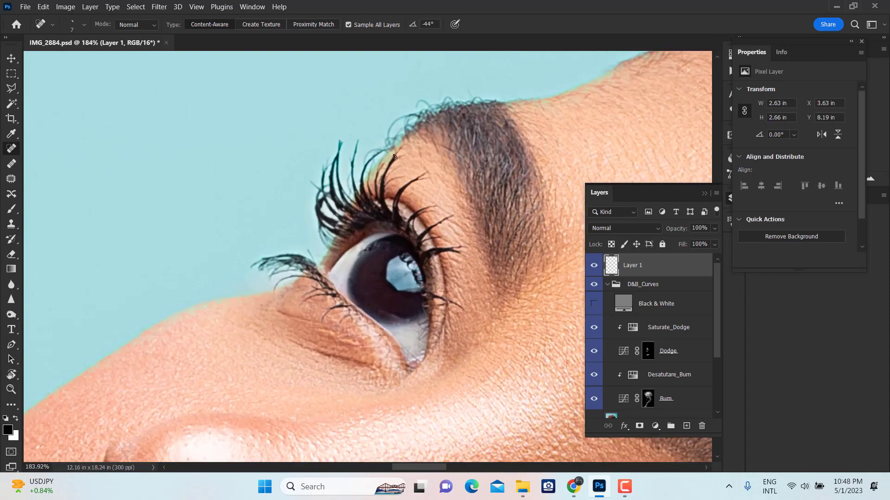
pyautogui.scroll(-3, 446, 154)
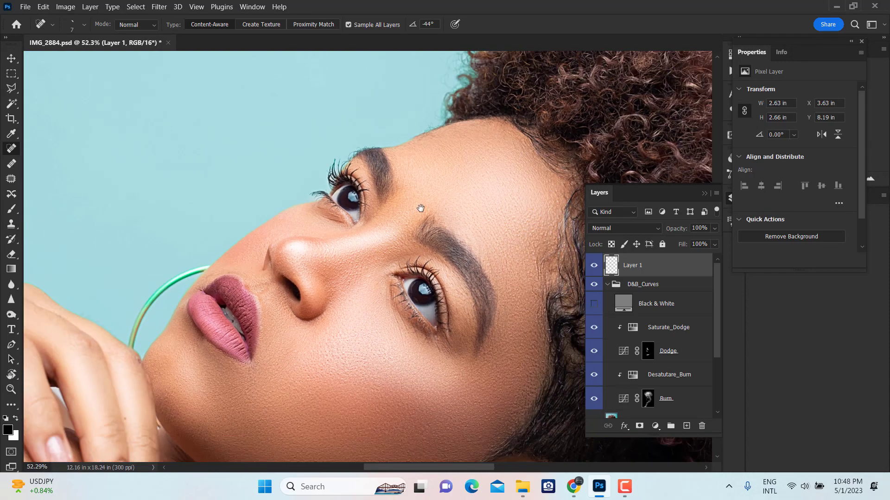
pyautogui.scroll(-1, 421, 208)
pyautogui.scroll(-1, 463, 185)
pyautogui.scroll(-1, 371, 195)
pyautogui.scroll(-1, 274, 211)
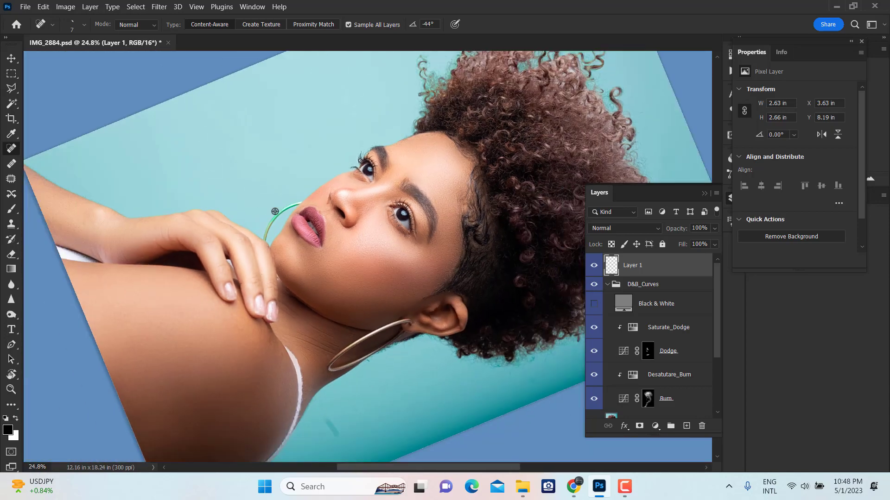
pyautogui.scroll(2, 274, 211)
pyautogui.scroll(2, 343, 220)
pyautogui.scroll(2, 347, 195)
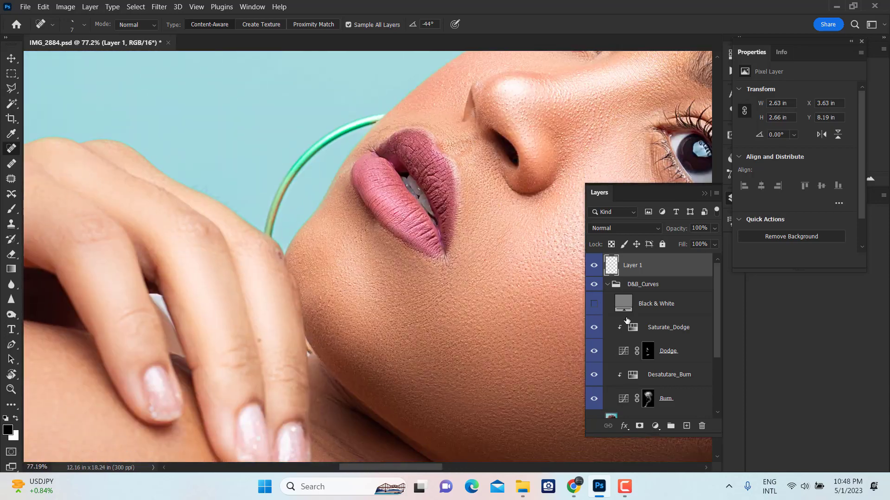
pyautogui.click(657, 427)
pyautogui.click(699, 303)
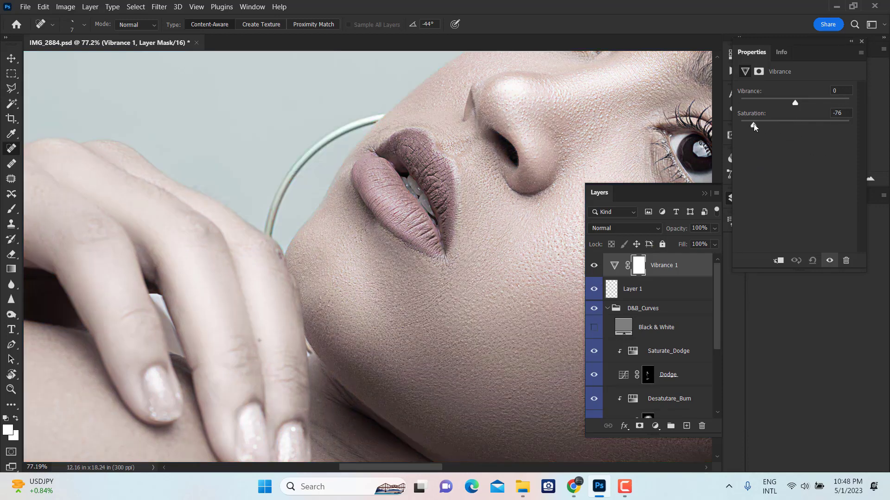
# Step: Set Vibrance Saturation to -60 and invert its mask to hide the effect
pyautogui.moveTo(763, 127); pyautogui.dragTo(762, 126)
pyautogui.hotkey('ctrl', 'i')
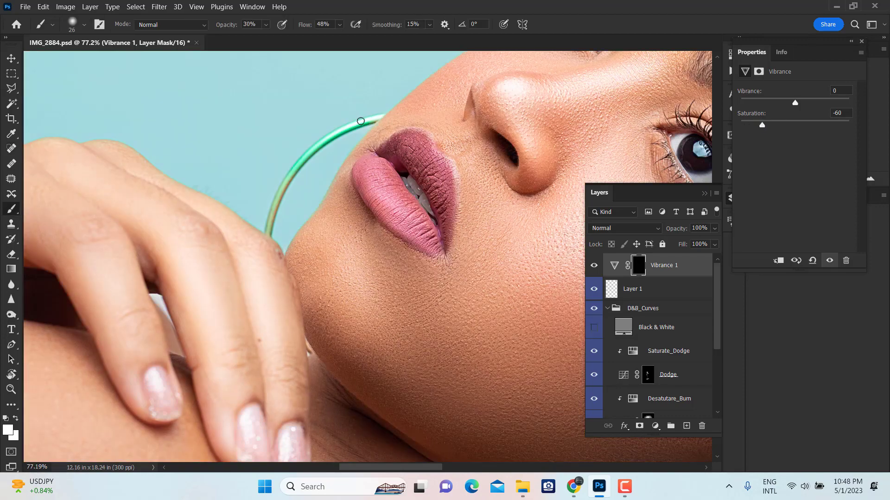
pyautogui.press('b')
pyautogui.scroll(-5, 355, 122)
pyautogui.scroll(3, 355, 122)
pyautogui.scroll(3, 355, 122)
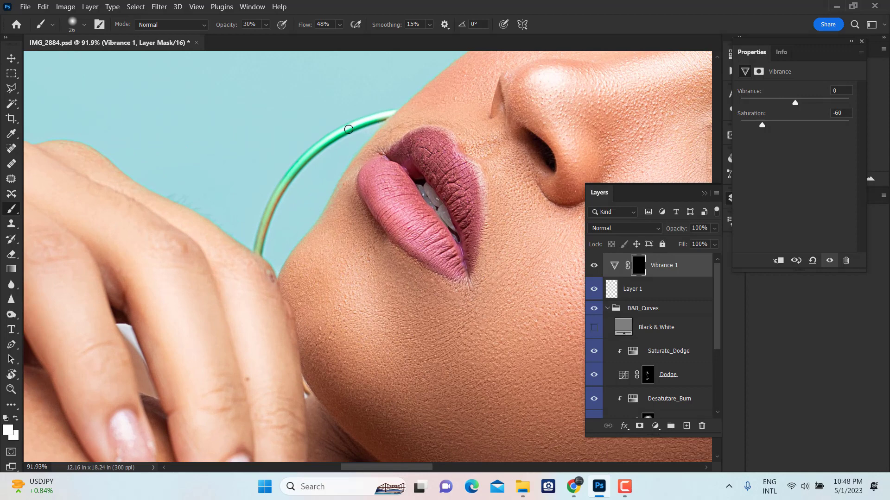
# Step: Paint white over the green hoop earring so only it is desaturated
pyautogui.keyDown('alt'); pyautogui.rightClick(358, 124); pyautogui.keyUp('alt')
pyautogui.keyDown('alt'); pyautogui.rightClick(312, 149); pyautogui.keyUp('alt')
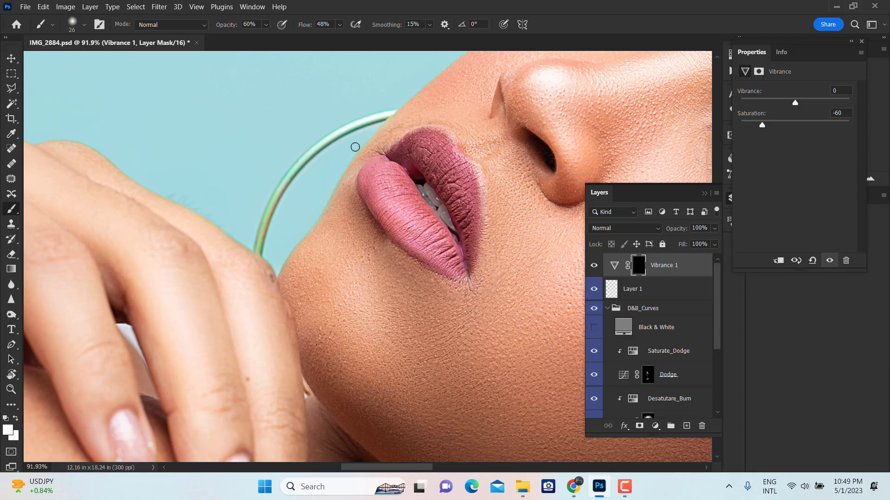
pyautogui.click(463, 165)
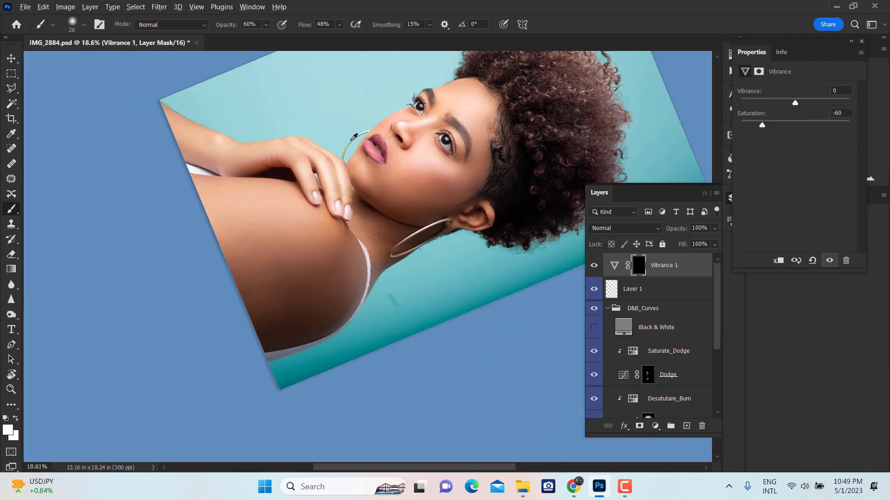
pyautogui.scroll(2, 355, 136)
pyautogui.scroll(2, 318, 149)
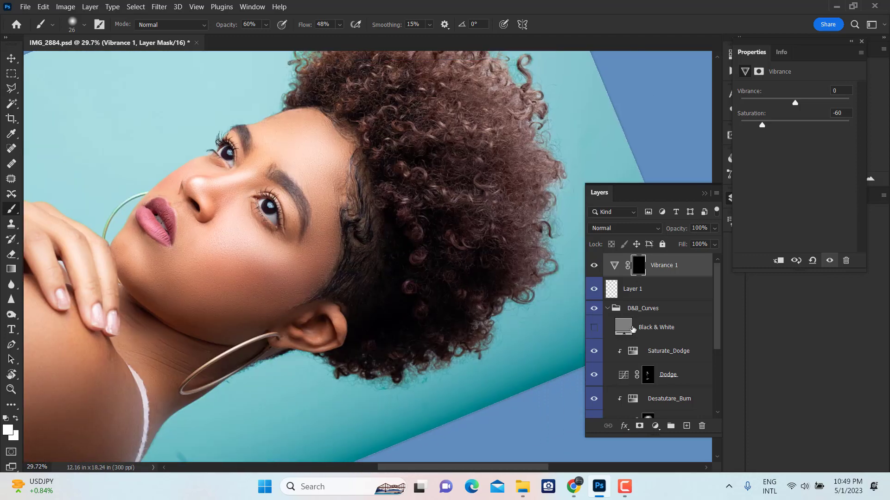
pyautogui.scroll(-1, 633, 329)
pyautogui.scroll(-4, 653, 331)
# Step: Target the Burn mask and burn broad shadow areas, reducing the brush for finer work
pyautogui.click(648, 315)
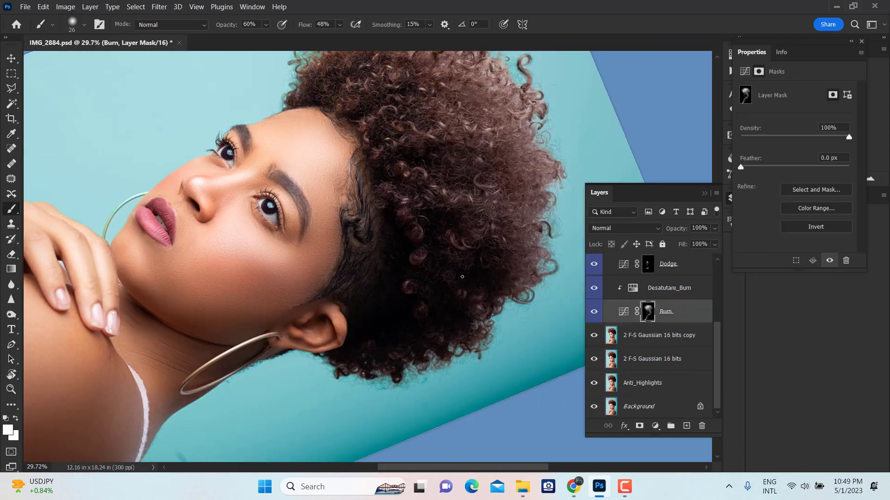
pyautogui.moveTo(341, 246); pyautogui.dragTo(370, 246)
pyautogui.scroll(5, 345, 157)
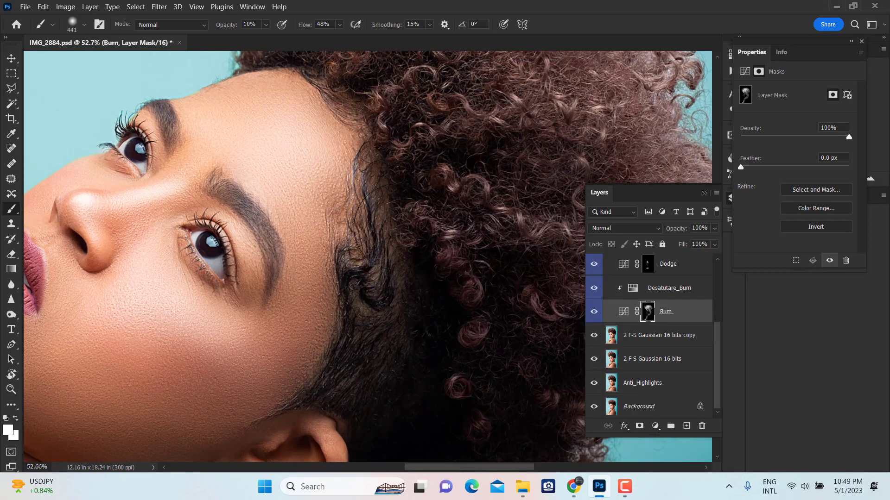
pyautogui.scroll(1, 380, 279)
pyautogui.scroll(4, 361, 236)
pyautogui.press('[')
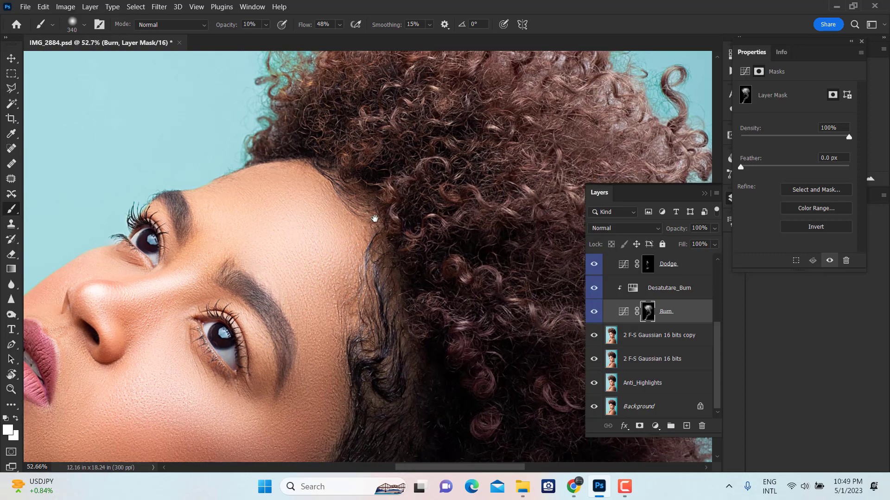
pyautogui.moveTo(343, 239); pyautogui.dragTo(396, 210)
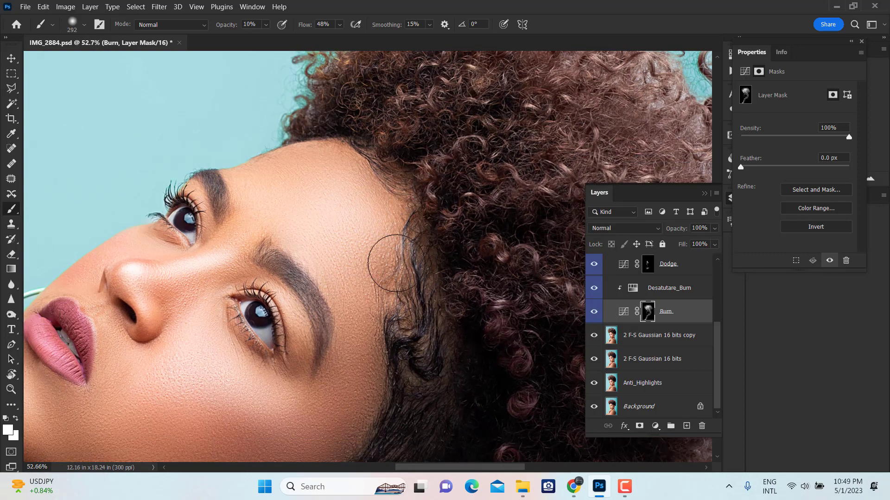
pyautogui.moveTo(364, 281); pyautogui.dragTo(332, 291)
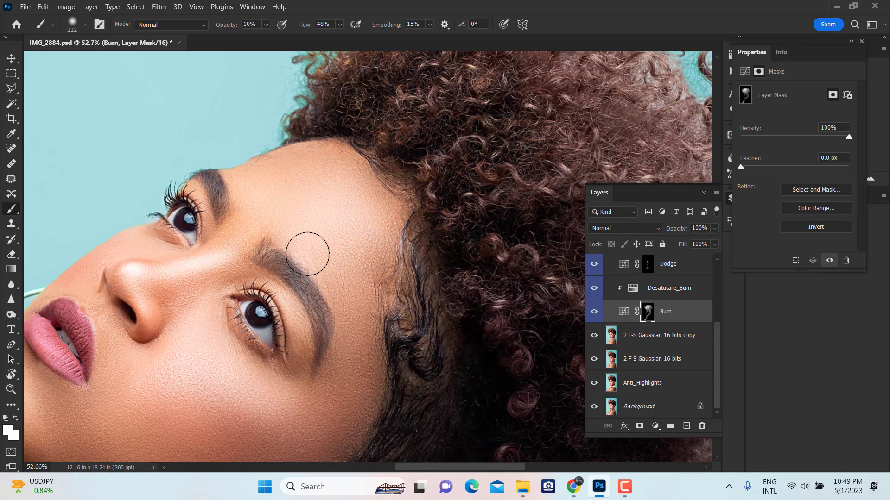
pyautogui.scroll(2, 376, 235)
pyautogui.scroll(2, 375, 235)
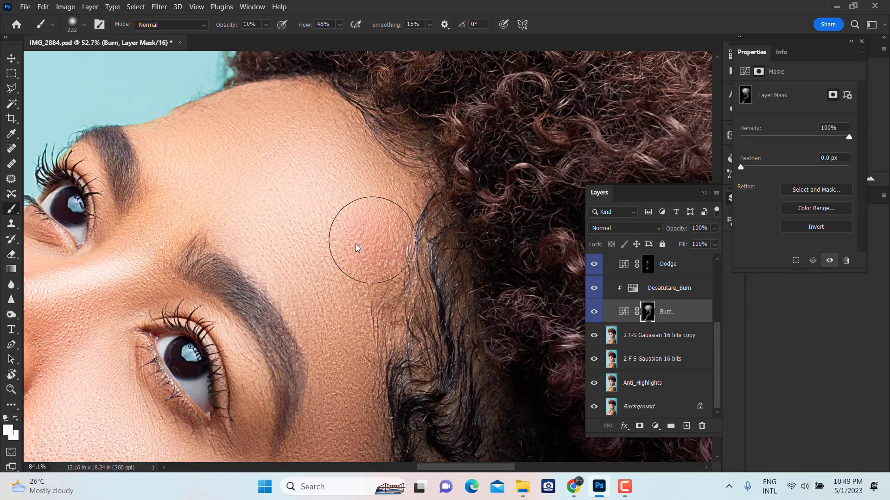
pyautogui.moveTo(357, 239); pyautogui.dragTo(334, 241)
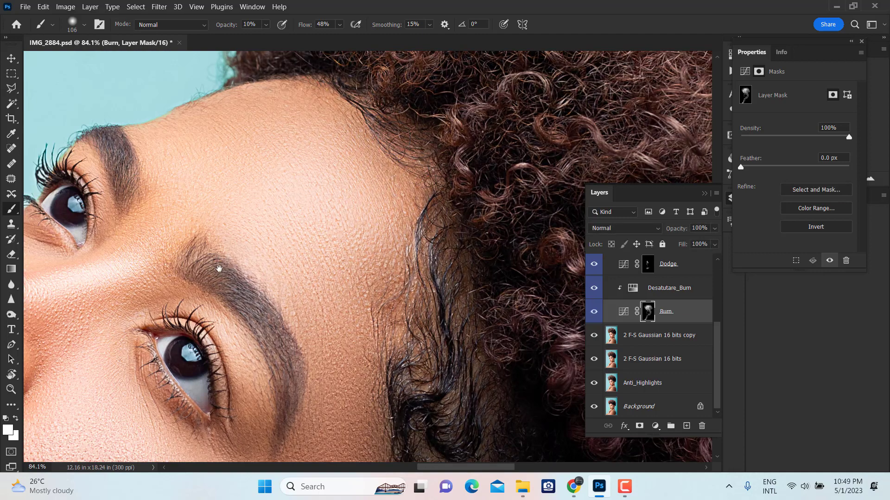
# Step: Darken the brow, under-eye and cheek beside the nose with finer brush sizes
pyautogui.moveTo(219, 269); pyautogui.dragTo(361, 226)
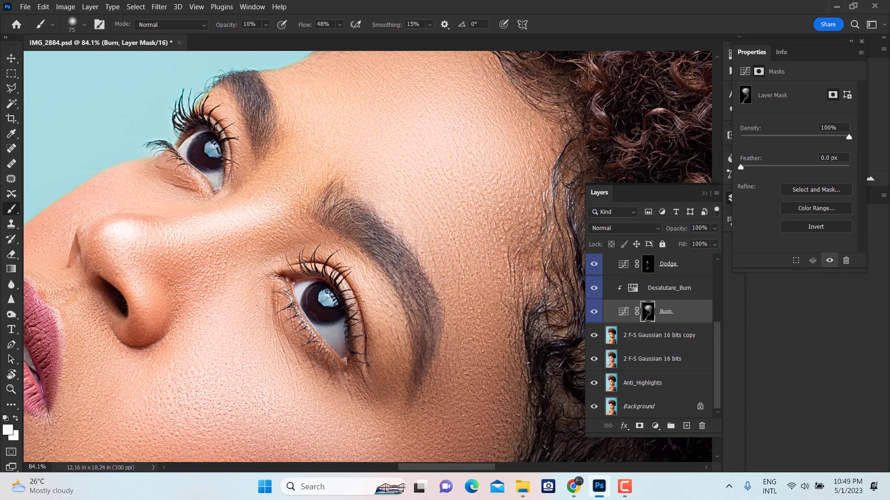
pyautogui.keyDown('alt'); pyautogui.rightClick(383, 219); pyautogui.keyUp('alt')
pyautogui.keyDown('alt'); pyautogui.rightClick(427, 320); pyautogui.keyUp('alt')
pyautogui.scroll(-3, 443, 272)
pyautogui.scroll(-3, 447, 278)
pyautogui.scroll(2, 446, 278)
pyautogui.scroll(5, 417, 241)
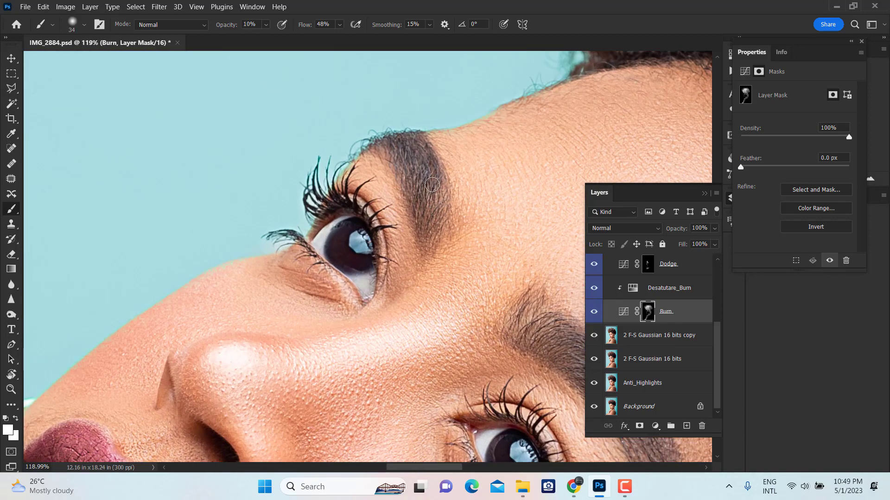
pyautogui.moveTo(418, 288); pyautogui.dragTo(429, 208)
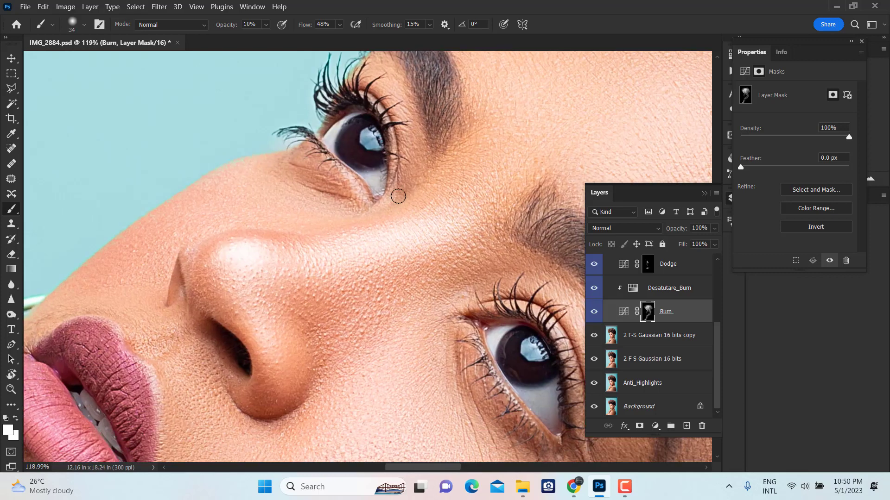
pyautogui.keyDown('alt'); pyautogui.rightClick(406, 217); pyautogui.keyUp('alt')
pyautogui.keyDown('alt'); pyautogui.rightClick(511, 287); pyautogui.keyUp('alt')
pyautogui.moveTo(387, 342); pyautogui.dragTo(398, 241)
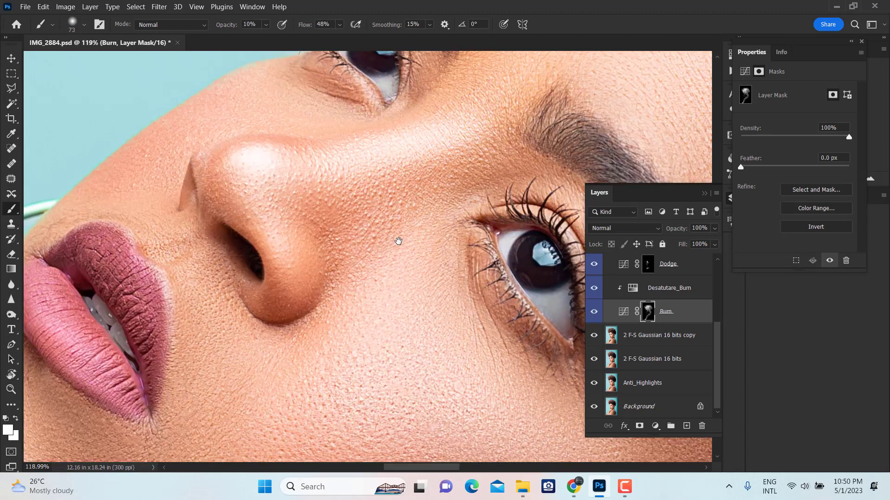
pyautogui.moveTo(238, 272); pyautogui.dragTo(373, 231)
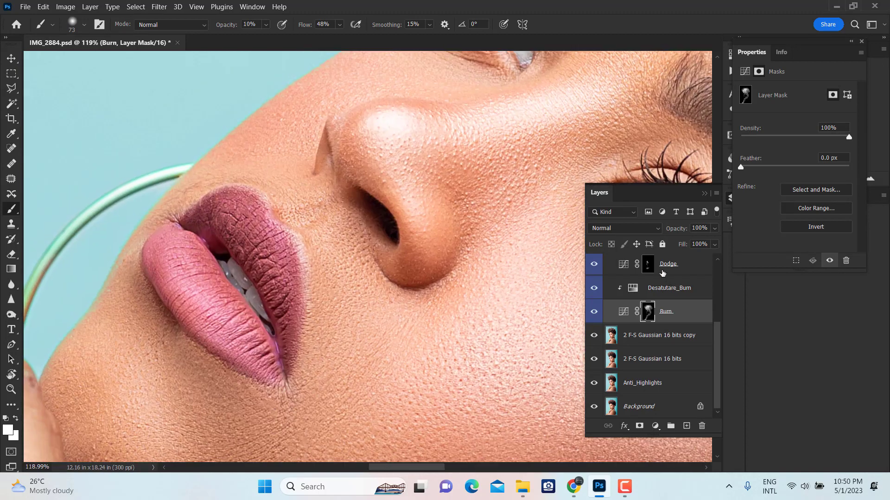
# Step: Target the Dodge layer mask at 12% brush opacity and lighten the forehead skin
pyautogui.click(647, 265)
pyautogui.keyDown('alt'); pyautogui.rightClick(404, 179); pyautogui.keyUp('alt')
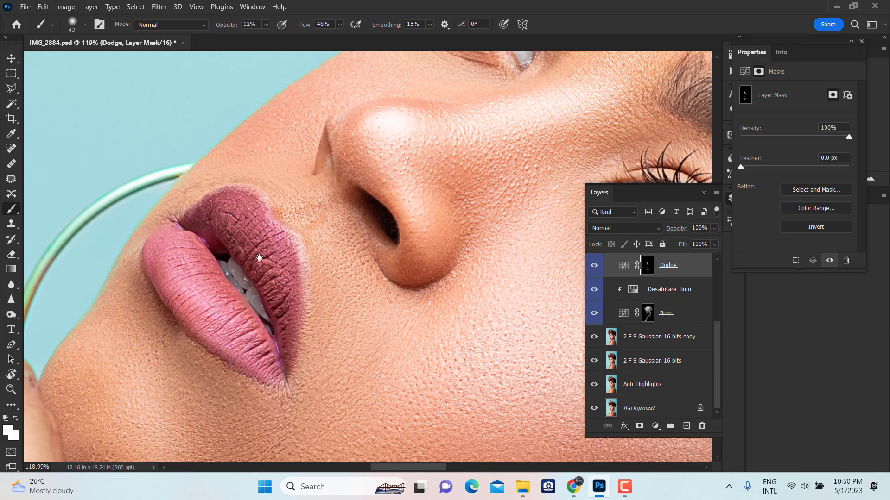
pyautogui.moveTo(259, 258); pyautogui.dragTo(294, 240)
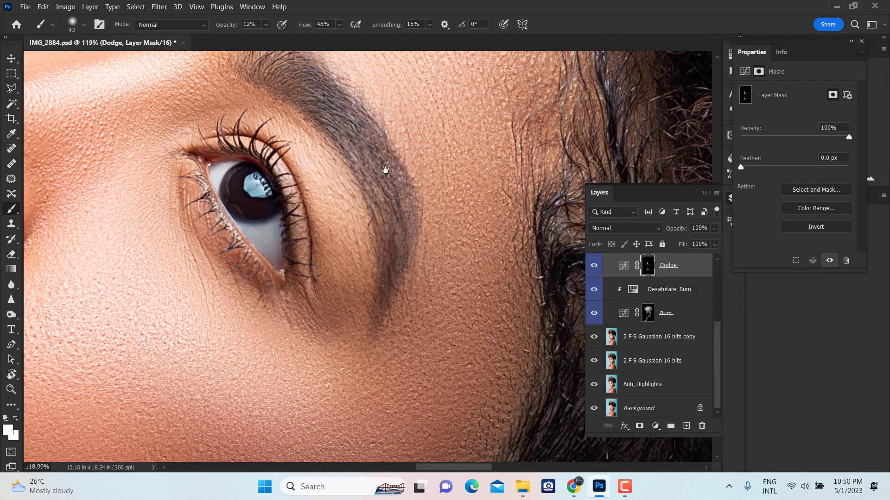
pyautogui.moveTo(385, 169); pyautogui.dragTo(408, 350)
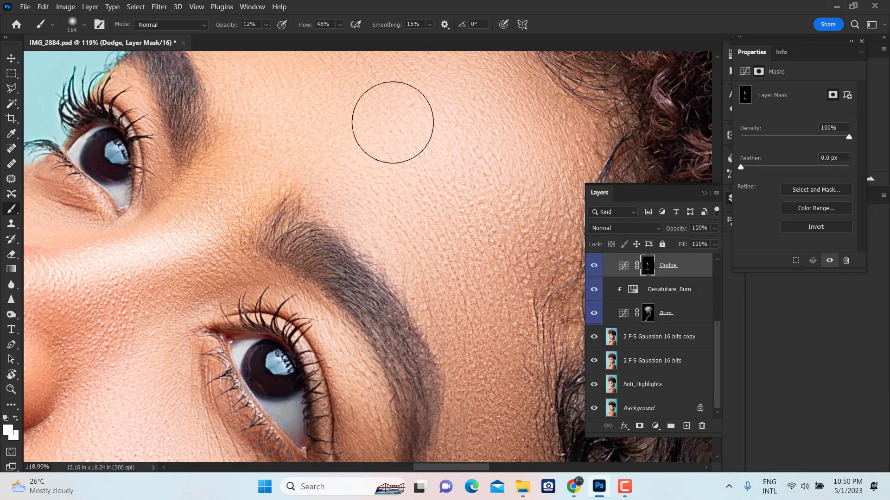
pyautogui.moveTo(393, 122); pyautogui.dragTo(568, 85)
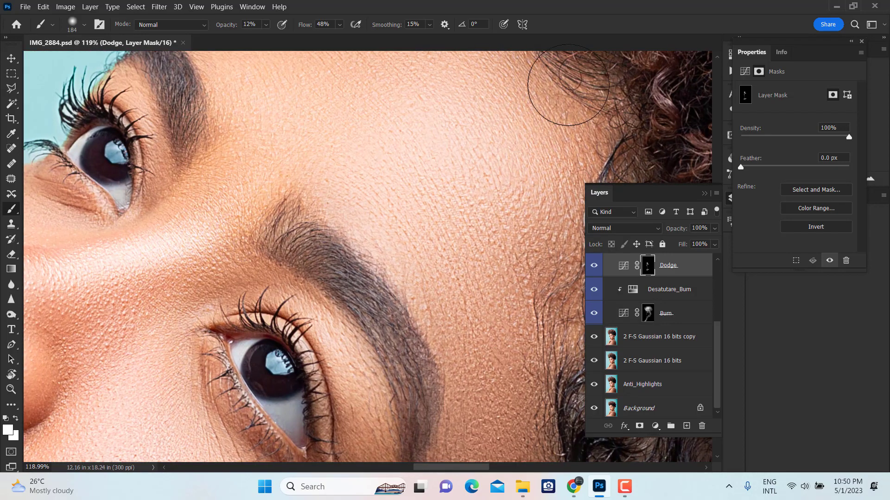
pyautogui.scroll(-4, 394, 207)
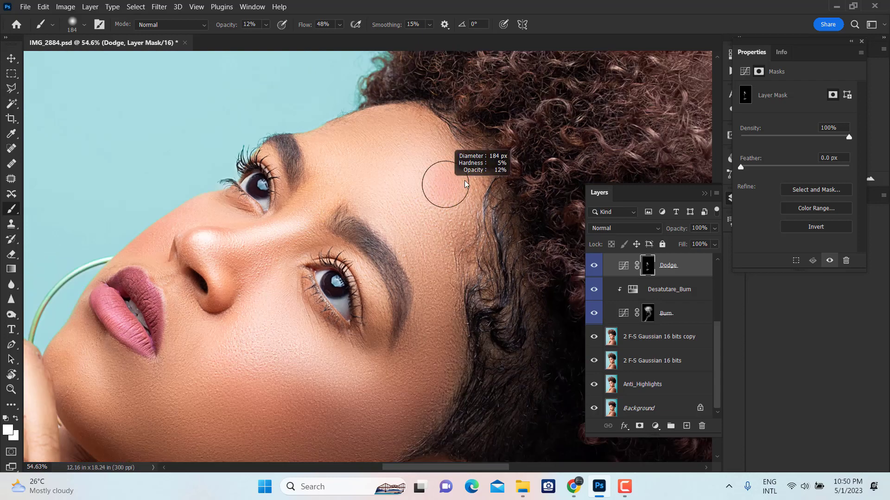
pyautogui.moveTo(465, 184); pyautogui.dragTo(482, 186)
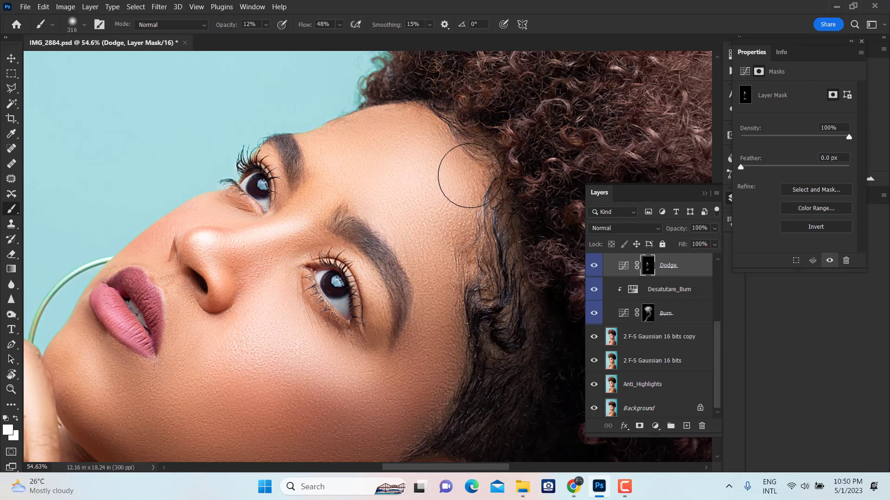
# Step: Brush lightening onto the lips with a smaller brush on the Dodge mask
pyautogui.moveTo(320, 253)
pyautogui.mouseDown()
pyautogui.moveTo(165, 331)
pyautogui.moveTo(259, 213)
pyautogui.mouseUp()
pyautogui.scroll(3, 259, 185)
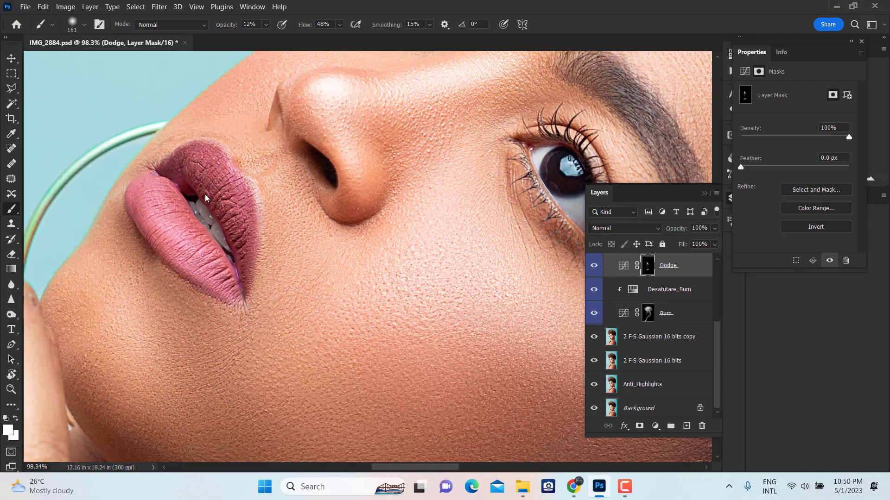
pyautogui.moveTo(205, 194); pyautogui.dragTo(177, 200)
pyautogui.moveTo(240, 256); pyautogui.dragTo(374, 214)
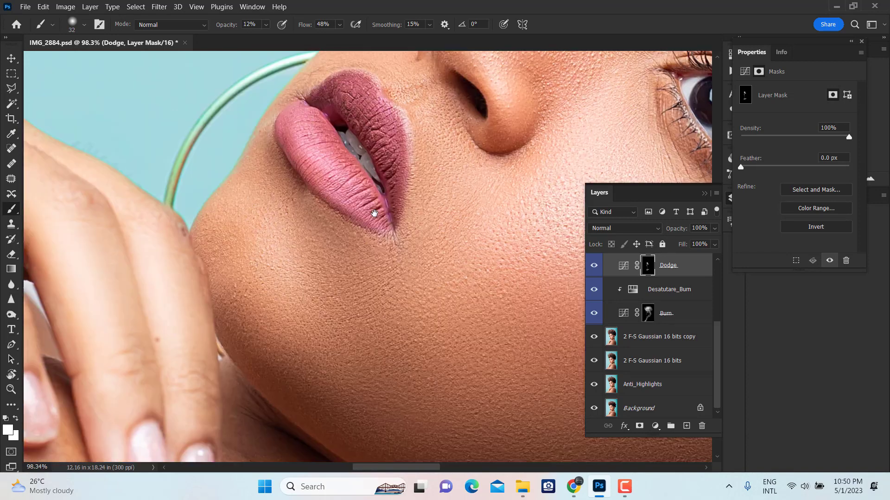
pyautogui.press(']')
pyautogui.press(']')
pyautogui.press(']')
# Step: Lighten the cheek highlight with a larger brush of about 209 px
pyautogui.moveTo(321, 343); pyautogui.dragTo(238, 258)
pyautogui.scroll(-5, 268, 225)
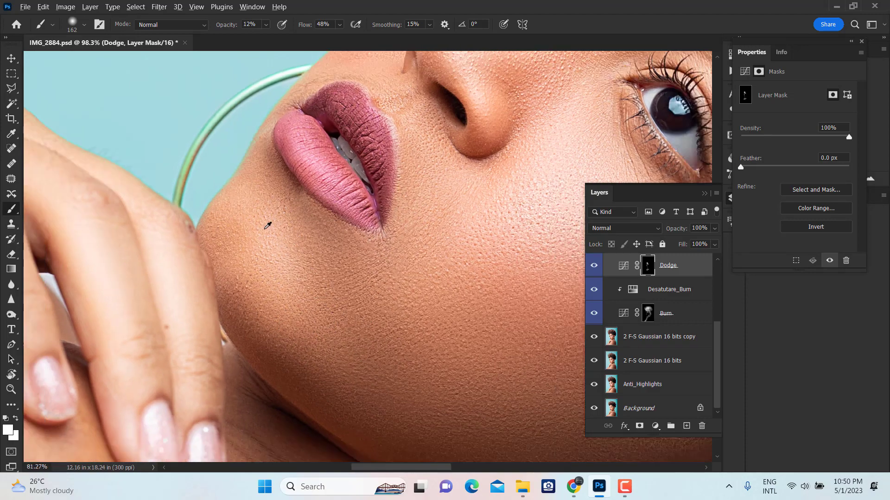
pyautogui.moveTo(325, 297)
pyautogui.mouseDown()
pyautogui.moveTo(446, 276)
pyautogui.moveTo(338, 248)
pyautogui.mouseUp()
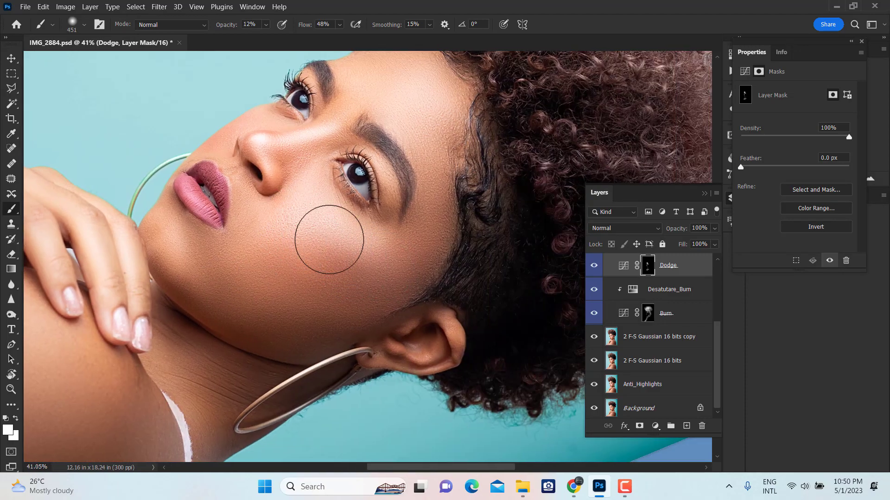
pyautogui.moveTo(362, 234); pyautogui.dragTo(343, 247)
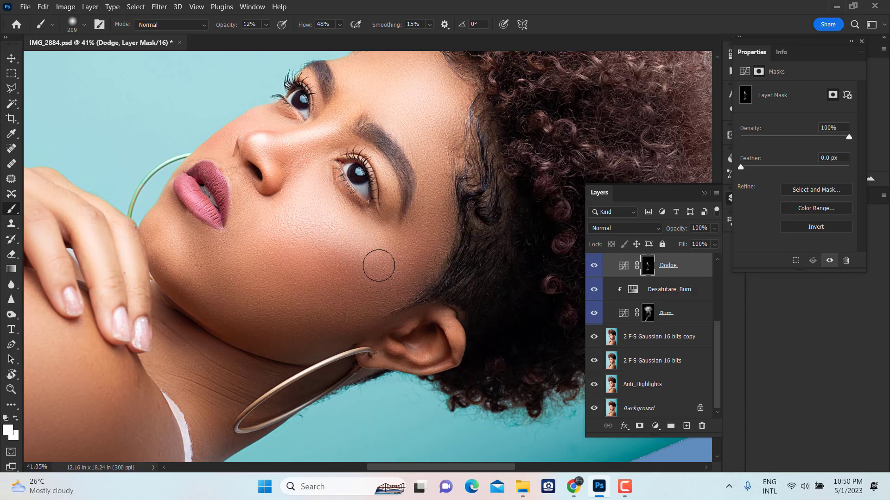
pyautogui.scroll(-2, 388, 253)
pyautogui.scroll(-1, 388, 253)
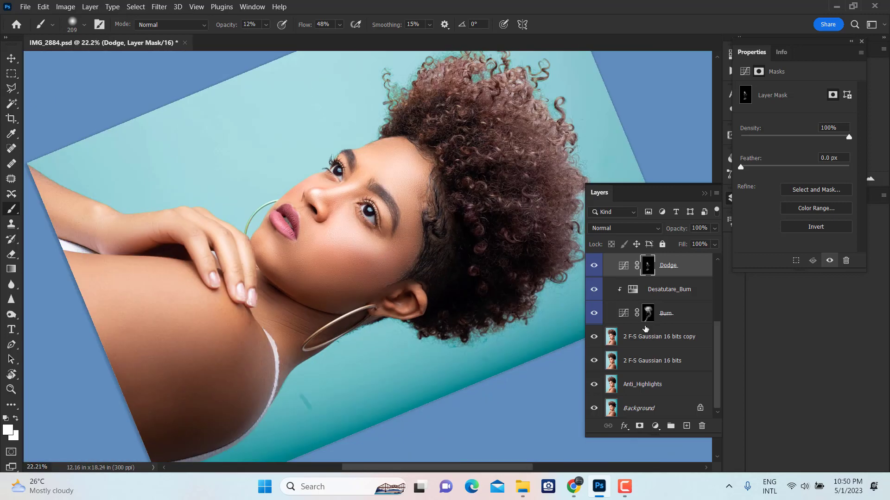
# Step: Toggle the D&B_Curves group off and on to compare the dodge-and-burn effect
pyautogui.scroll(3, 606, 293)
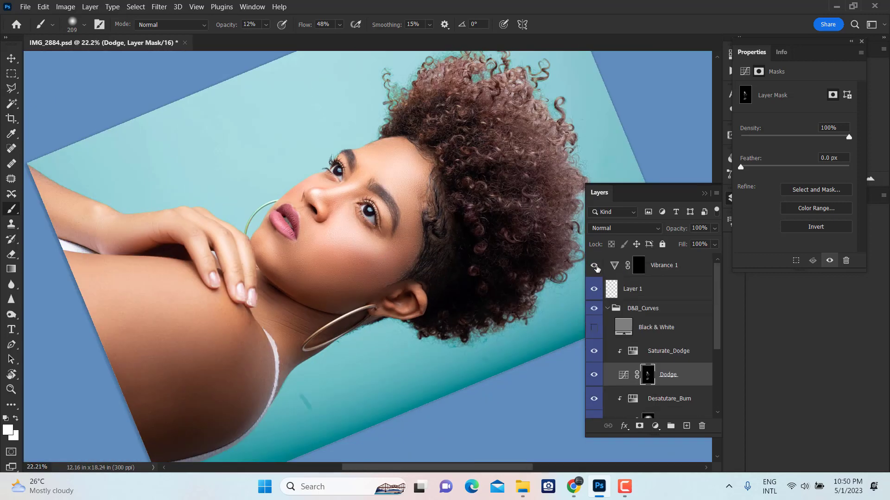
pyautogui.click(596, 313)
pyautogui.click(595, 313)
pyautogui.click(595, 313)
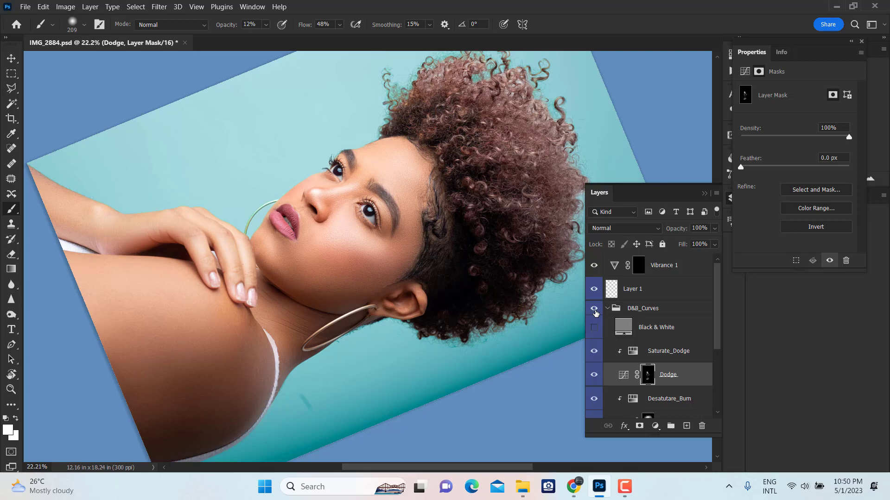
pyautogui.moveTo(395, 265); pyautogui.dragTo(386, 261)
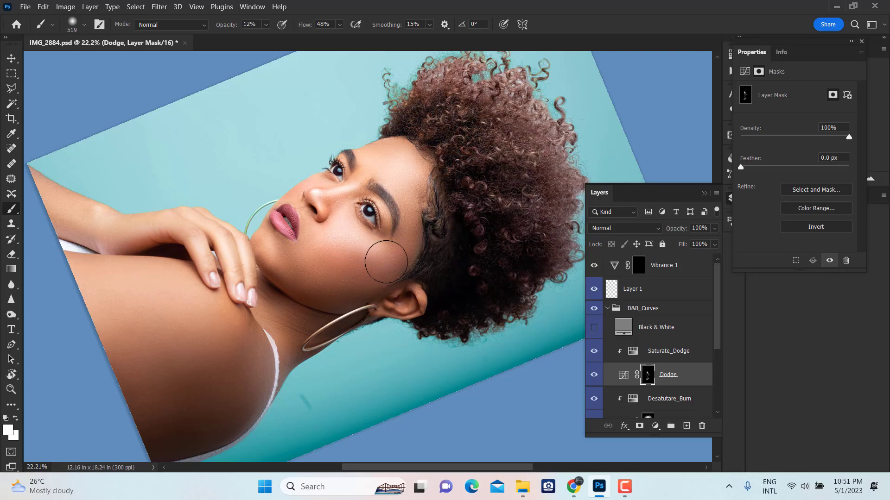
pyautogui.scroll(-1, 653, 334)
pyautogui.scroll(-2, 653, 334)
# Step: On the Burn layer mask, darken along the jaw with a large soft brush
pyautogui.click(648, 311)
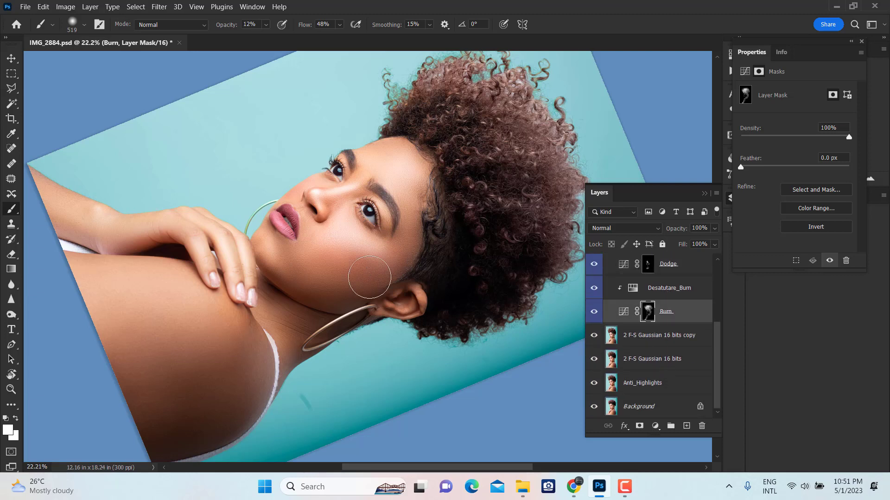
pyautogui.moveTo(387, 248); pyautogui.dragTo(382, 254)
pyautogui.moveTo(497, 274); pyautogui.dragTo(523, 274)
pyautogui.moveTo(347, 341); pyautogui.dragTo(439, 313)
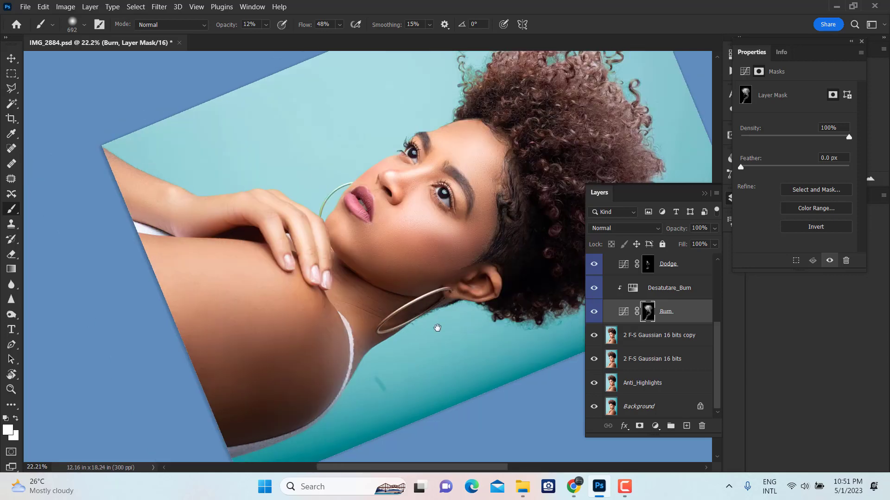
pyautogui.moveTo(438, 256); pyautogui.dragTo(424, 253)
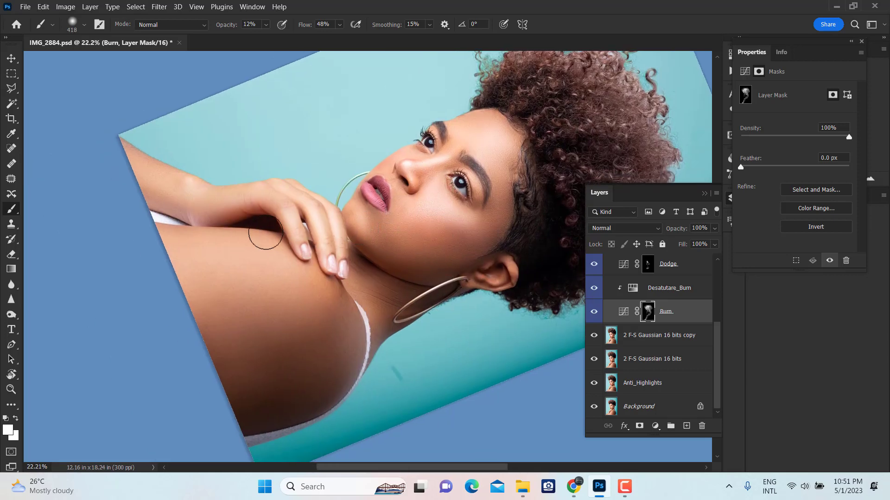
pyautogui.moveTo(250, 224); pyautogui.dragTo(223, 226)
# Step: Deepen the shadows over the shoulder with a broad brush on the Burn mask
pyautogui.moveTo(201, 238); pyautogui.dragTo(282, 258)
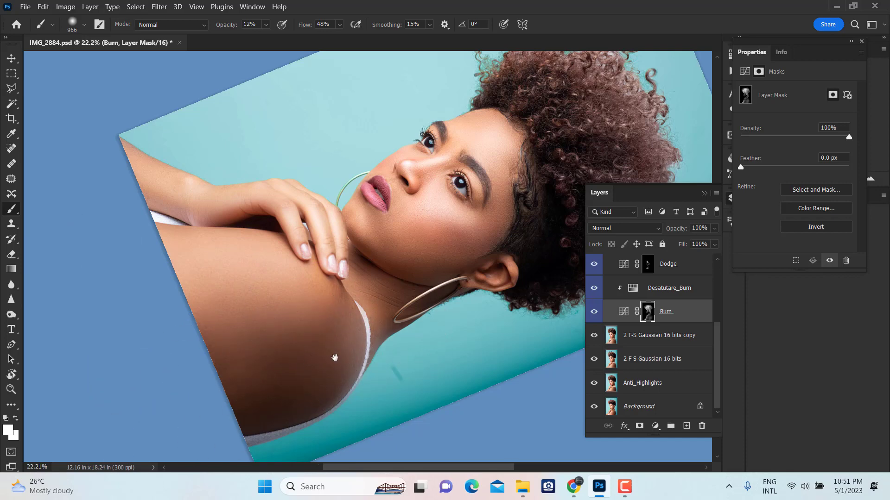
pyautogui.hscroll(3, 404, 318)
pyautogui.hscroll(6, 325, 352)
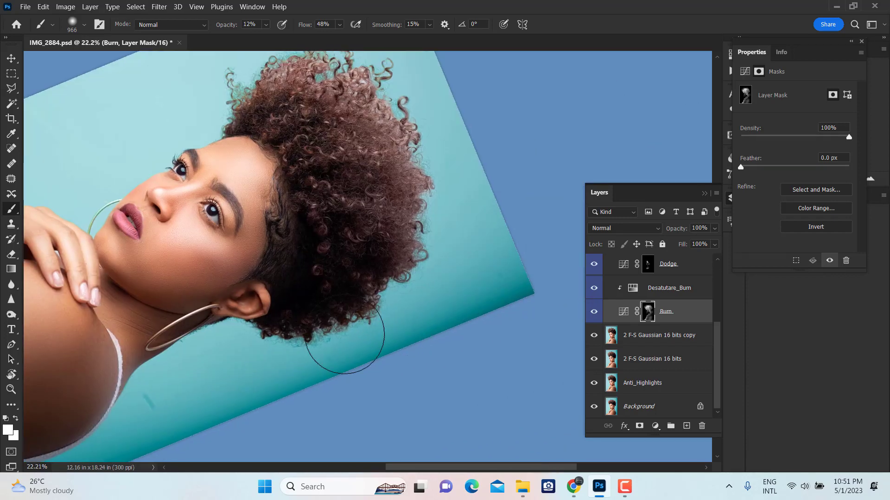
pyautogui.scroll(2, 181, 364)
pyautogui.scroll(3, 181, 364)
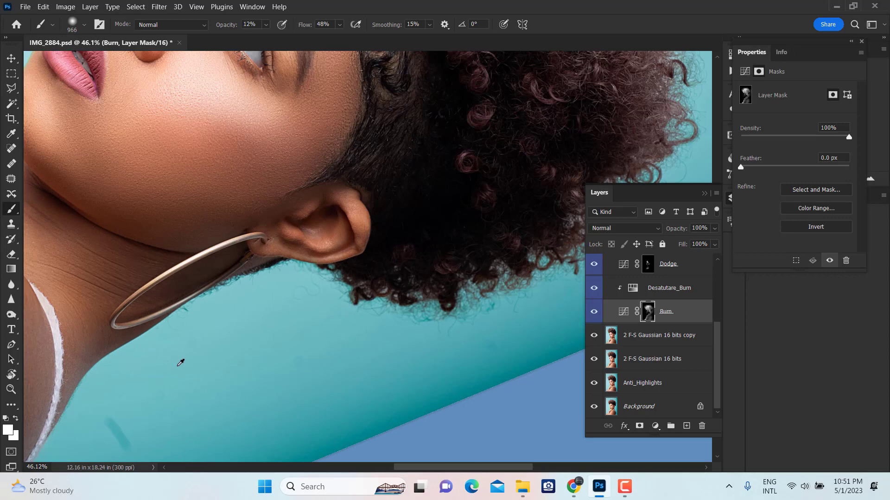
pyautogui.scroll(-3, 180, 364)
pyautogui.scroll(3, 437, 239)
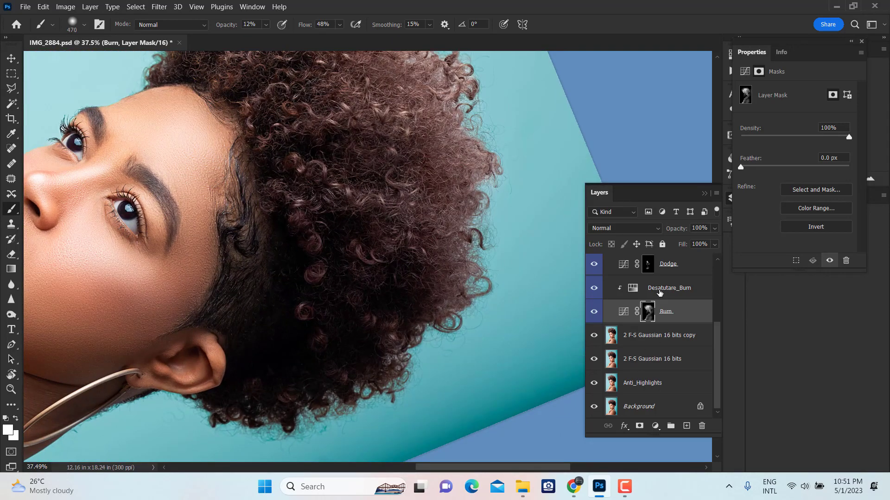
# Step: Return to the Dodge layer mask with 30% opacity and a brush of about 163 px
pyautogui.click(663, 265)
pyautogui.scroll(2, 497, 312)
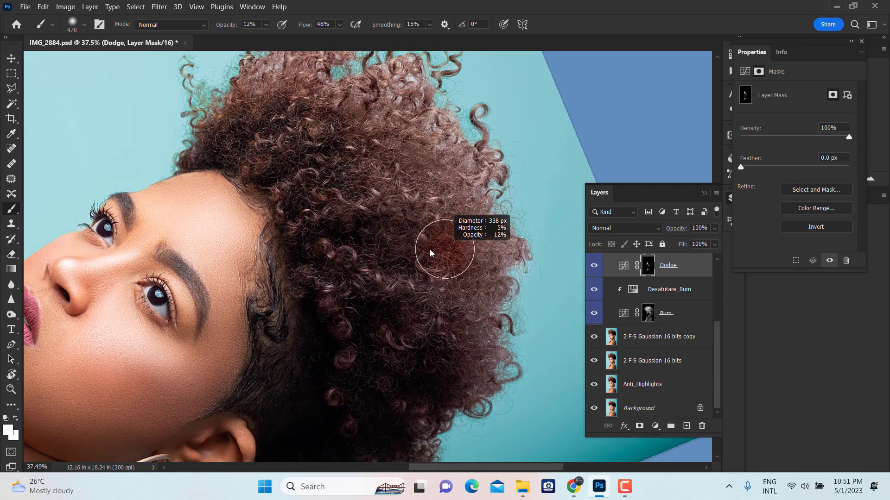
pyautogui.press('3')
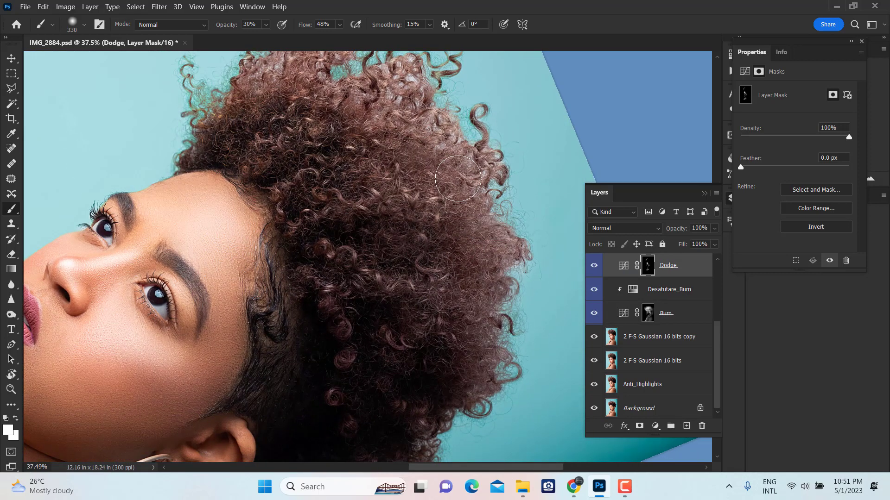
pyautogui.keyDown('alt'); pyautogui.rightClick(296, 220); pyautogui.keyUp('alt')
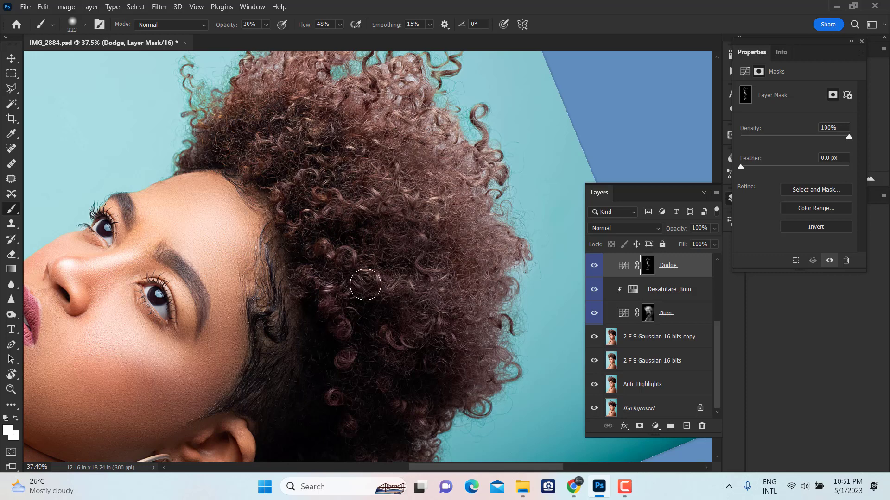
pyautogui.keyDown('alt'); pyautogui.rightClick(352, 320); pyautogui.keyUp('alt')
pyautogui.moveTo(408, 230); pyautogui.dragTo(403, 124)
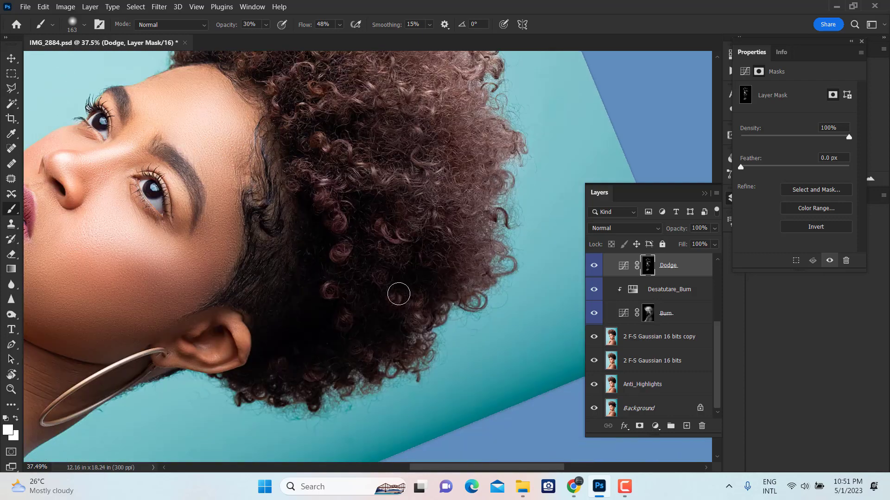
pyautogui.moveTo(417, 325); pyautogui.dragTo(463, 378)
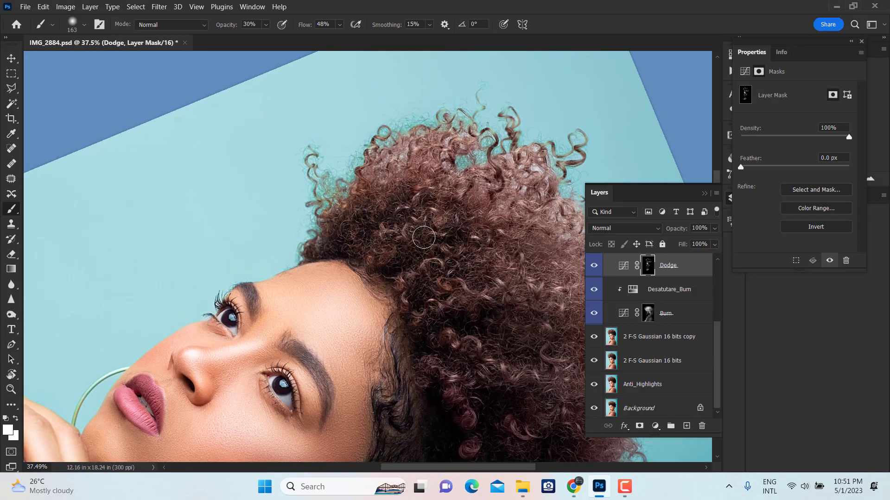
# Step: Brush lightening through the hair curls, shrinking the brush with [ for detail
pyautogui.moveTo(381, 147); pyautogui.dragTo(411, 167)
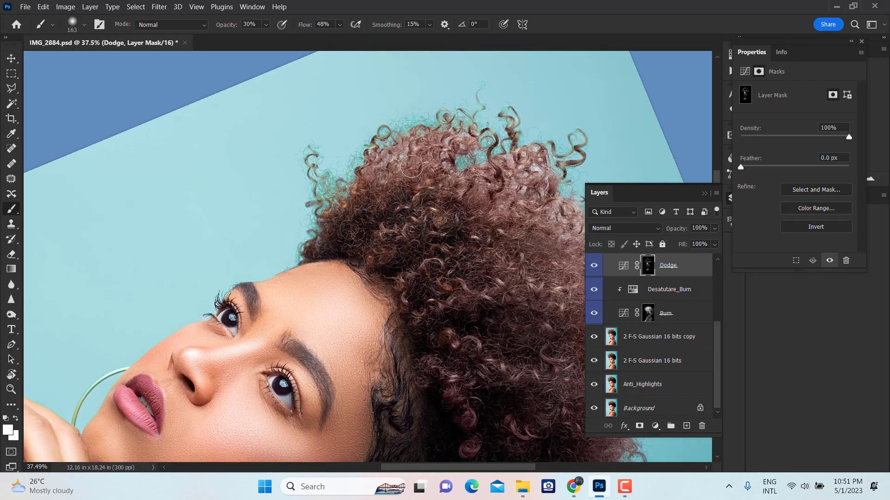
pyautogui.moveTo(351, 200); pyautogui.dragTo(459, 149)
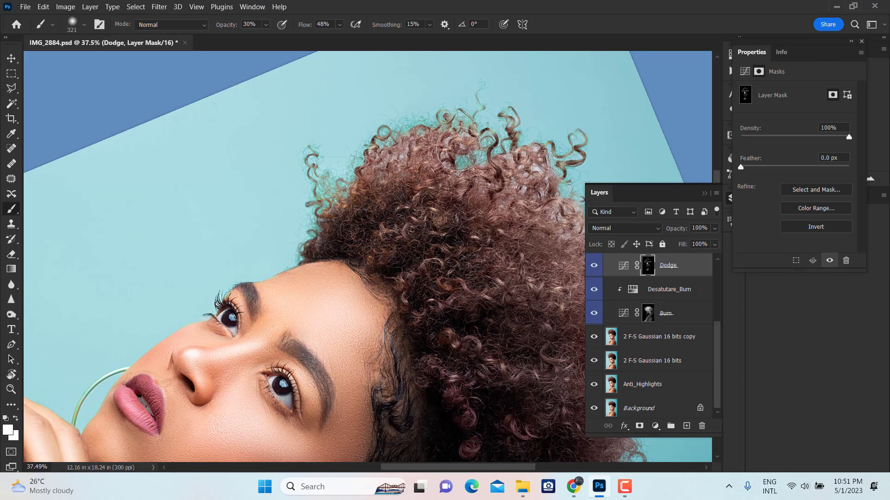
pyautogui.moveTo(464, 234); pyautogui.dragTo(283, 229)
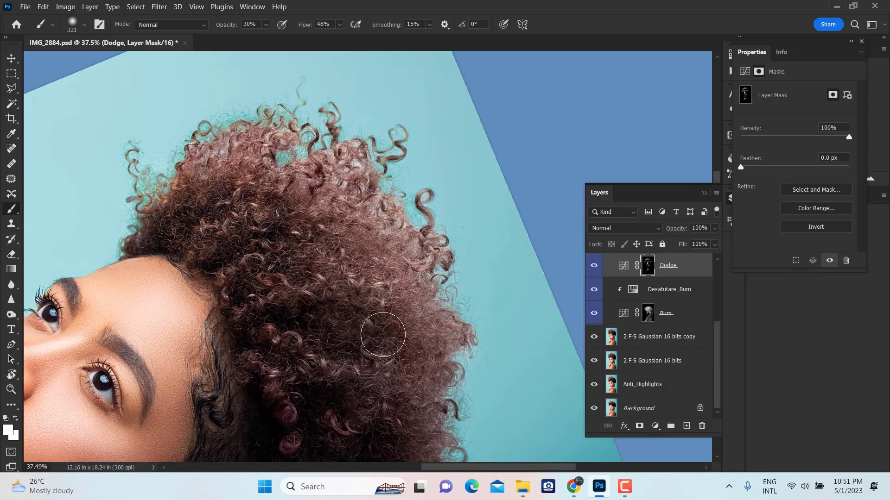
pyautogui.moveTo(261, 332); pyautogui.dragTo(418, 253)
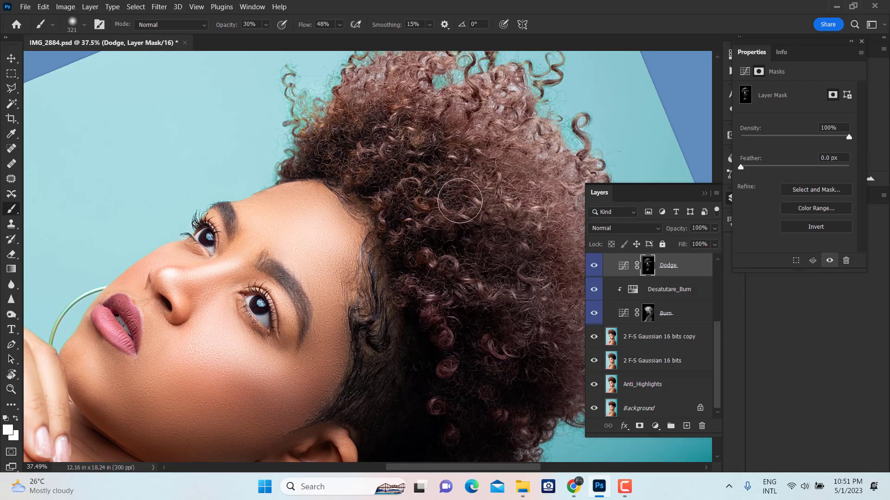
pyautogui.press('[')
pyautogui.press('[')
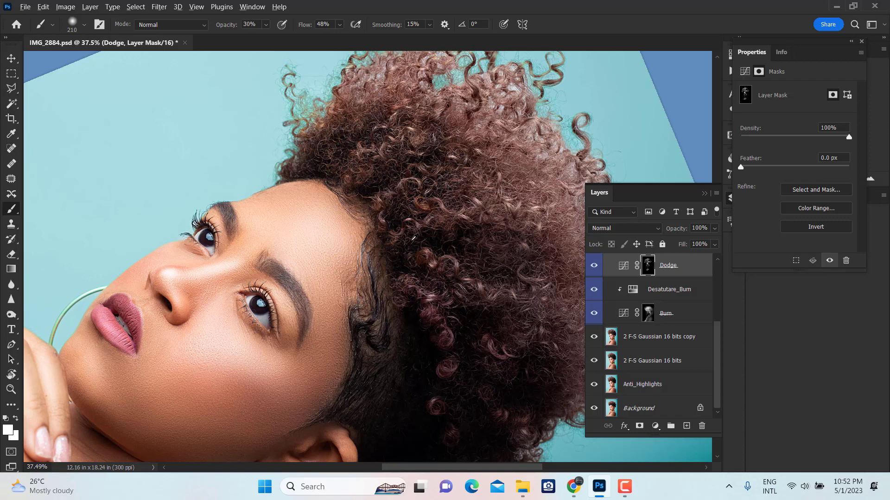
pyautogui.scroll(-3, 465, 283)
# Step: Reset the canvas rotation and hide the panels to view the whole portrait
pyautogui.press('r')
pyautogui.press('Escape')
pyautogui.scroll(-2, 388, 238)
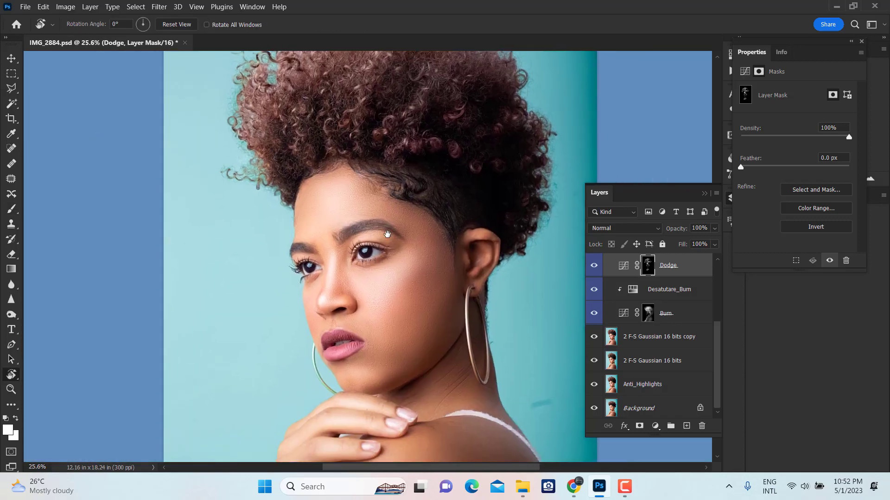
pyautogui.press('Tab')
pyautogui.scroll(-1, 388, 237)
pyautogui.scroll(2, 429, 254)
pyautogui.scroll(1, 468, 148)
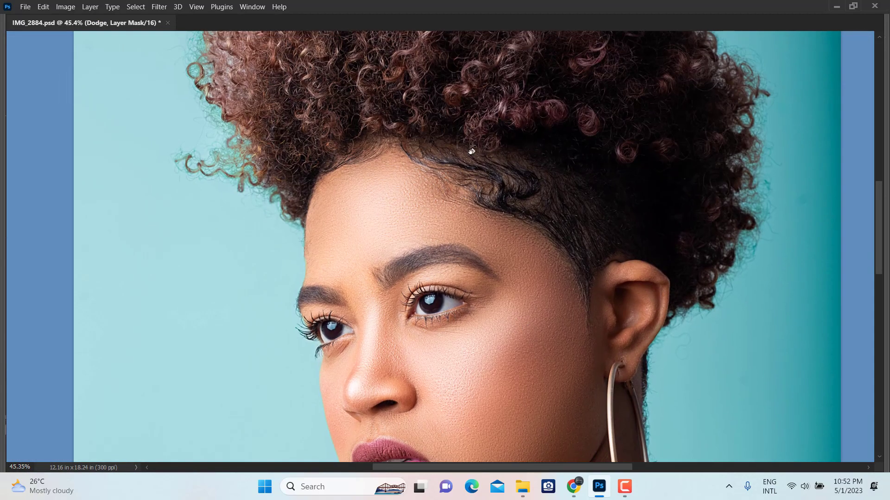
pyautogui.scroll(-3, 458, 117)
pyautogui.scroll(-3, 457, 117)
pyautogui.moveTo(530, 147); pyautogui.dragTo(501, 229)
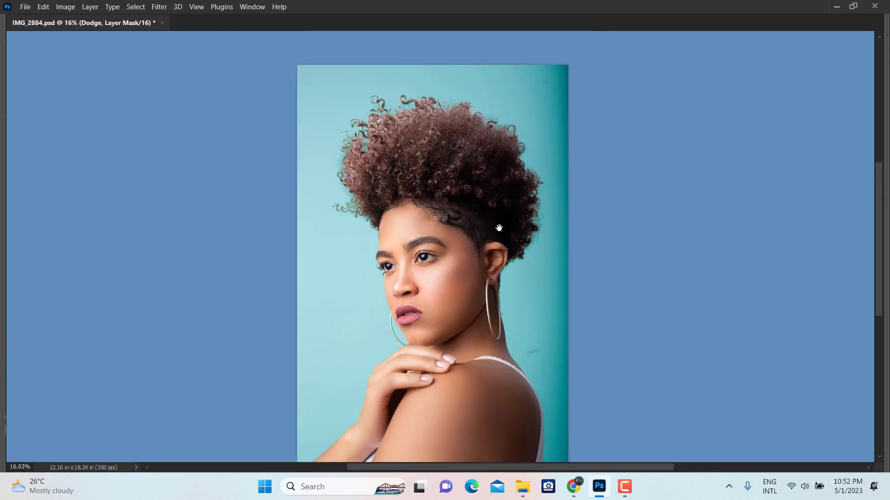
# Step: Save the retouched document with Ctrl+S and bring the panels back
pyautogui.hotkey('ctrl', 's')
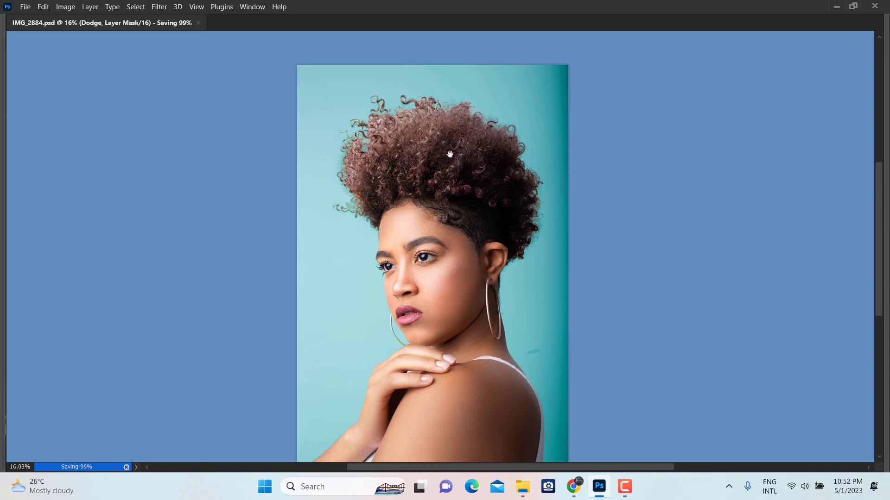
pyautogui.scroll(-2, 456, 178)
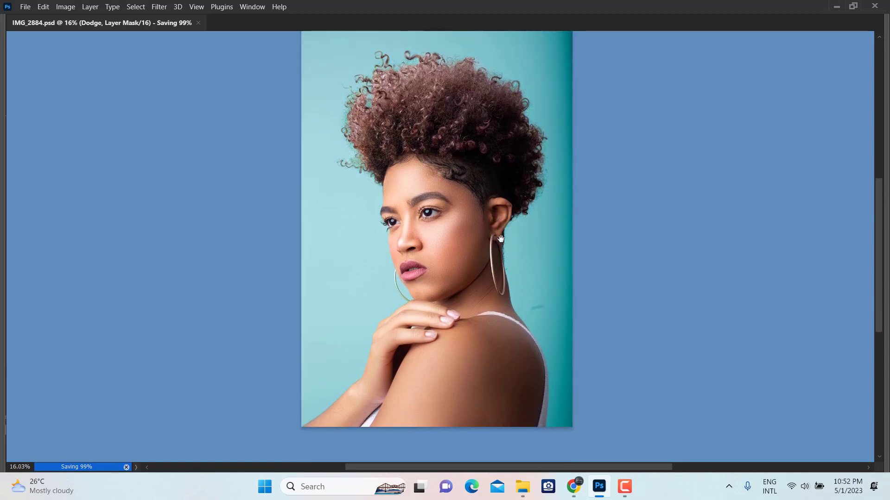
pyautogui.moveTo(508, 241); pyautogui.dragTo(524, 267)
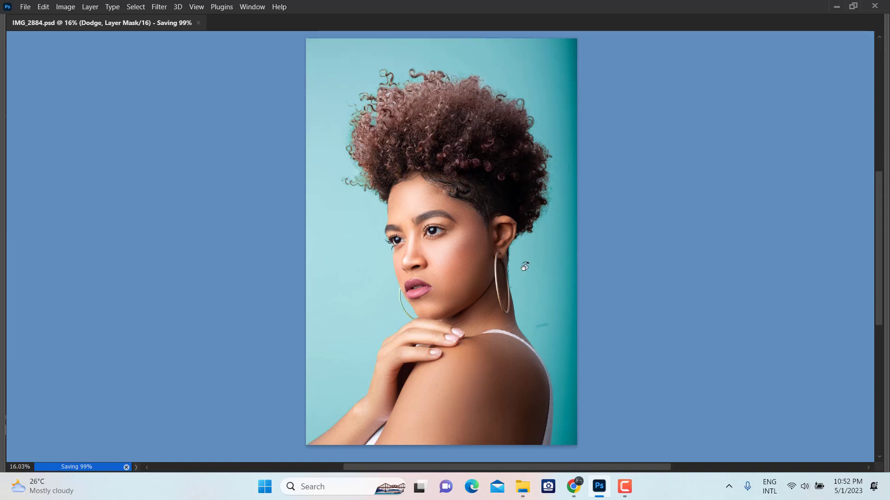
pyautogui.press('Tab')
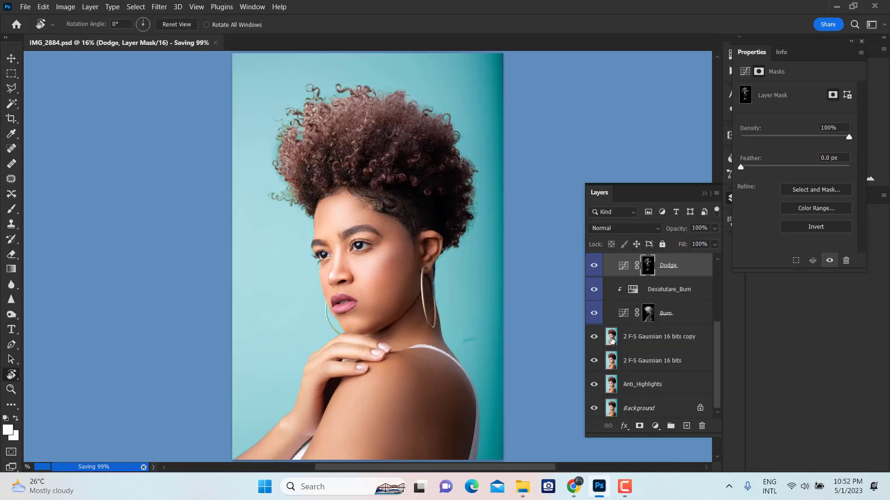
pyautogui.scroll(3, 614, 334)
# Step: Group all layers from Vibrance 1 down to Anti_Highlights into Group 1
pyautogui.click(671, 271)
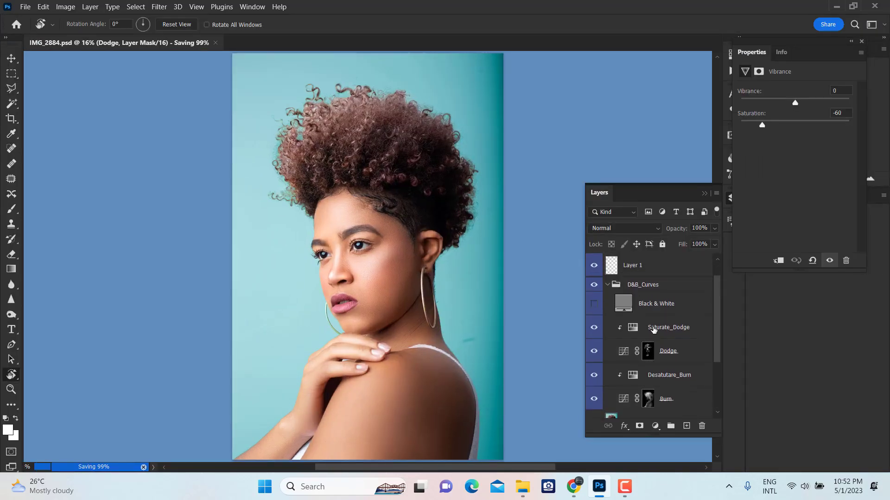
pyautogui.scroll(-3, 644, 359)
pyautogui.keyDown('shift'); pyautogui.click(633, 392); pyautogui.keyUp('shift')
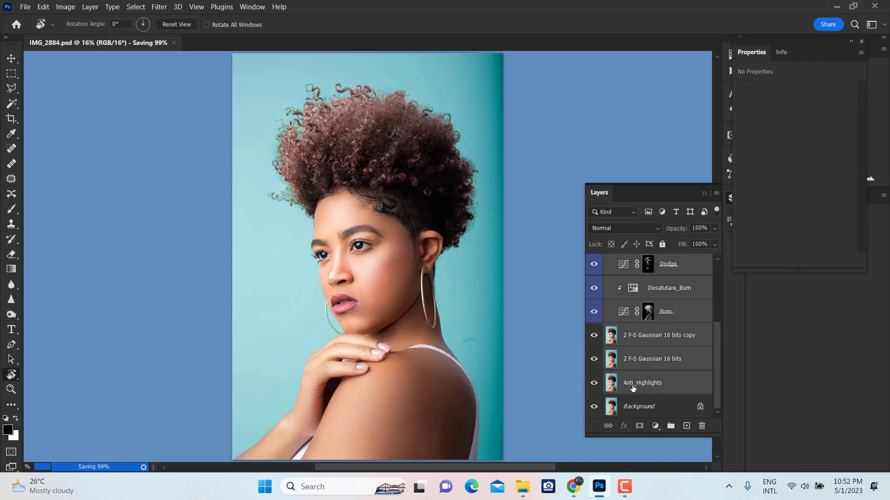
pyautogui.hotkey('ctrl', 'g')
pyautogui.click(593, 262)
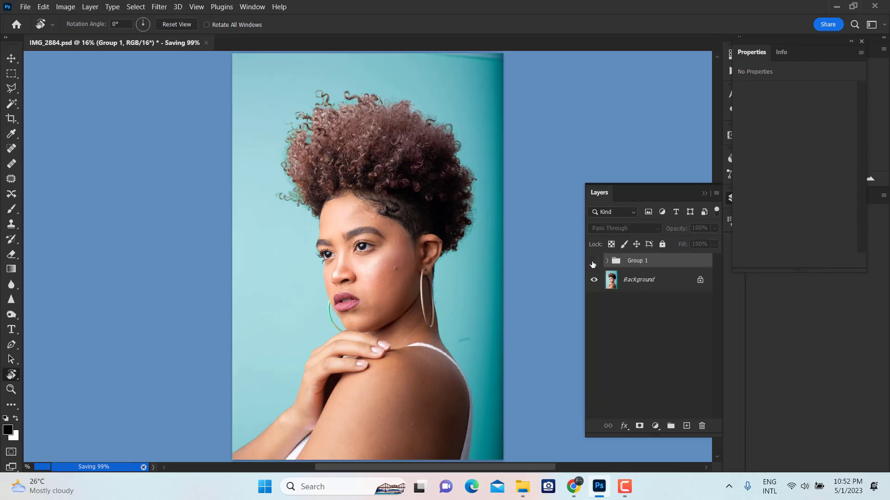
pyautogui.click(593, 263)
pyautogui.scroll(2, 346, 282)
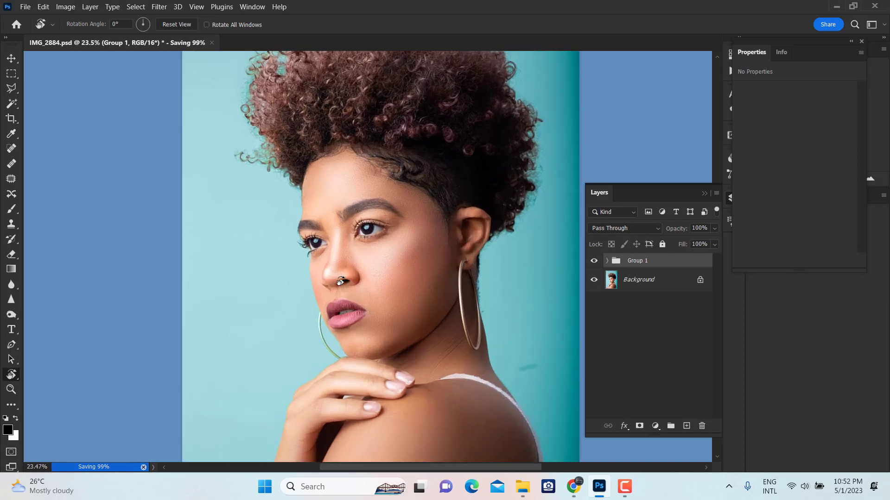
pyautogui.scroll(-2, 340, 281)
pyautogui.press('Tab')
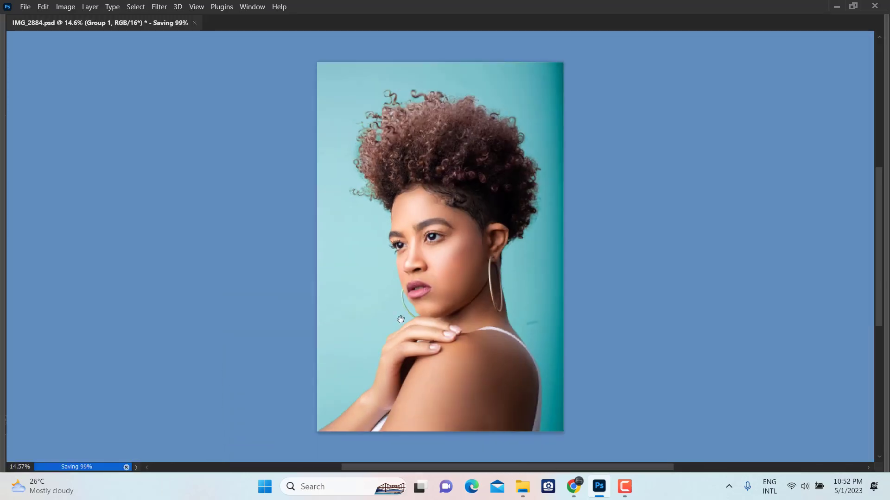
pyautogui.scroll(3, 417, 324)
pyautogui.moveTo(475, 351); pyautogui.dragTo(478, 373)
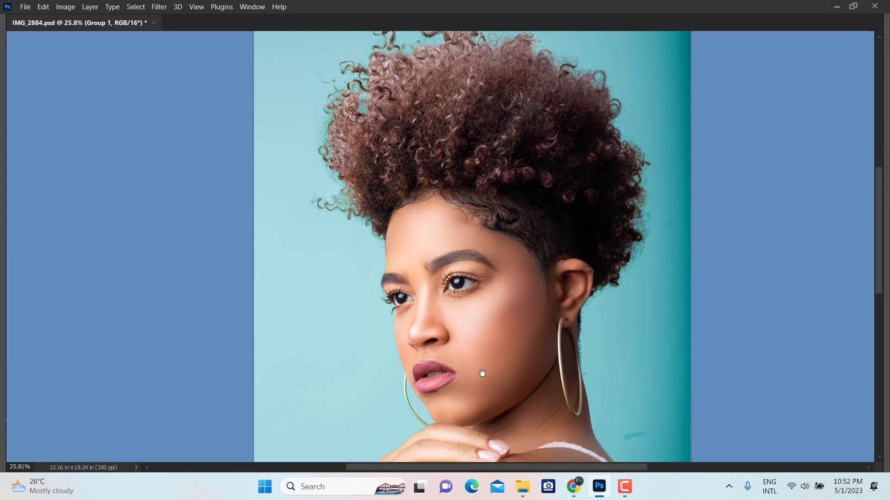
pyautogui.scroll(3, 456, 307)
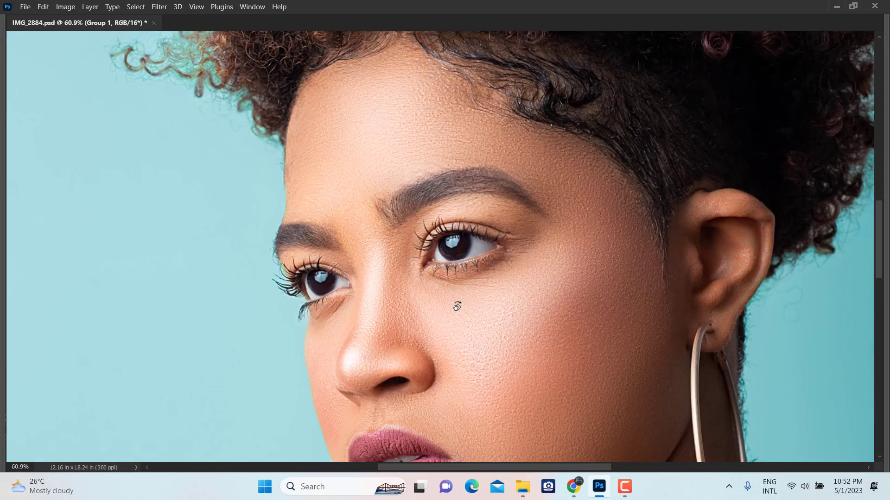
pyautogui.moveTo(461, 337); pyautogui.dragTo(460, 313)
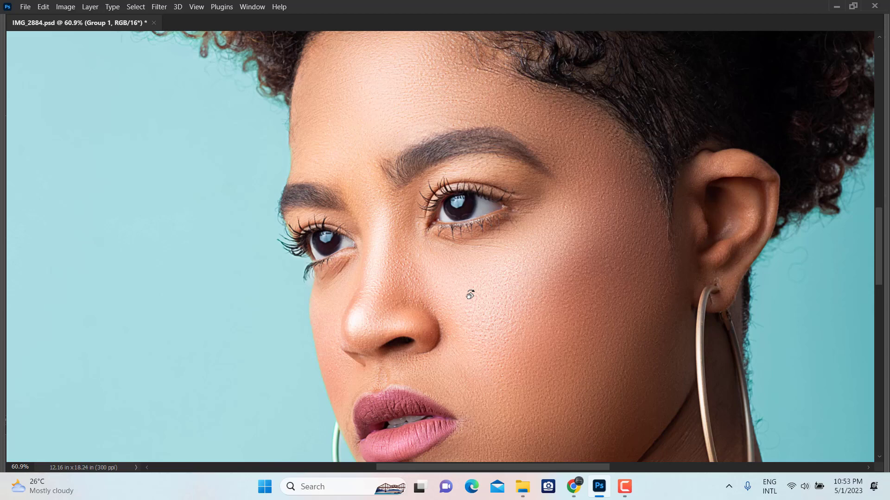
pyautogui.moveTo(453, 282); pyautogui.dragTo(449, 178)
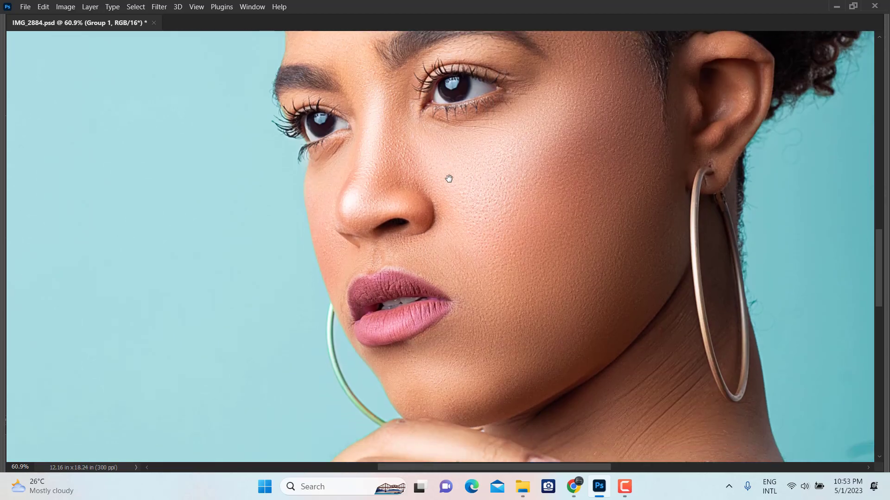
pyautogui.scroll(-5, 463, 188)
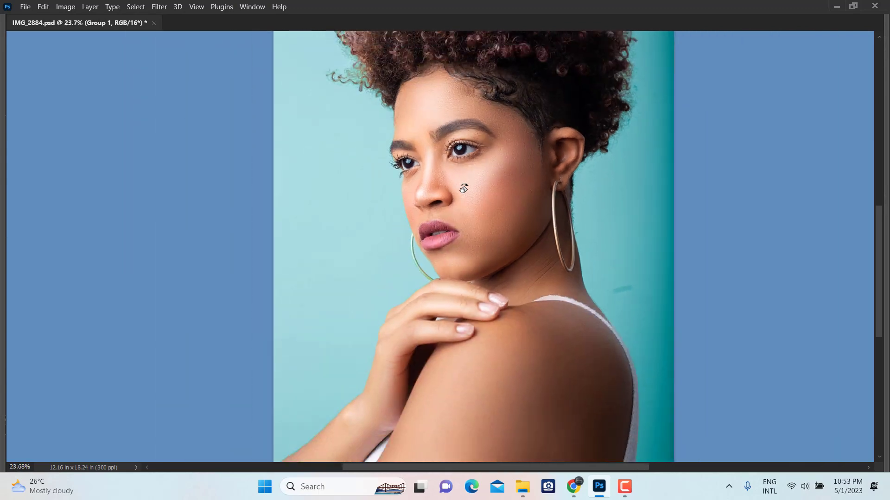
pyautogui.scroll(-1, 463, 188)
pyautogui.scroll(-1, 463, 188)
pyautogui.scroll(-1, 463, 188)
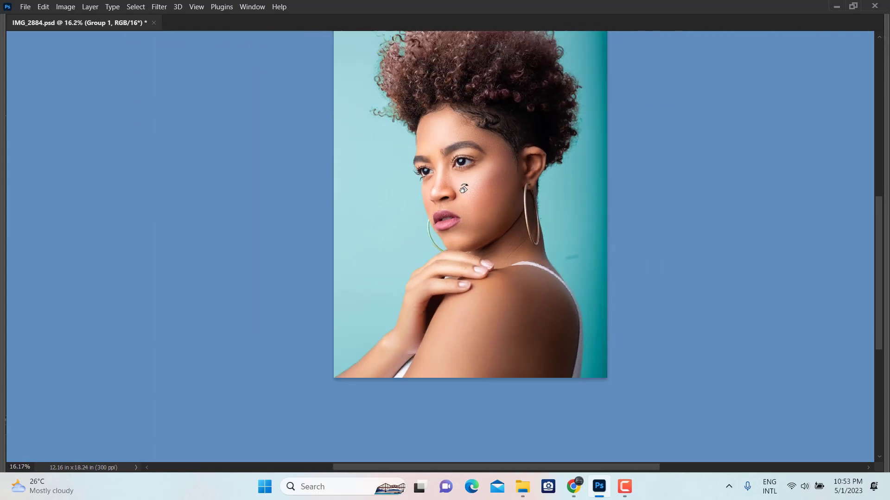
pyautogui.scroll(3, 464, 189)
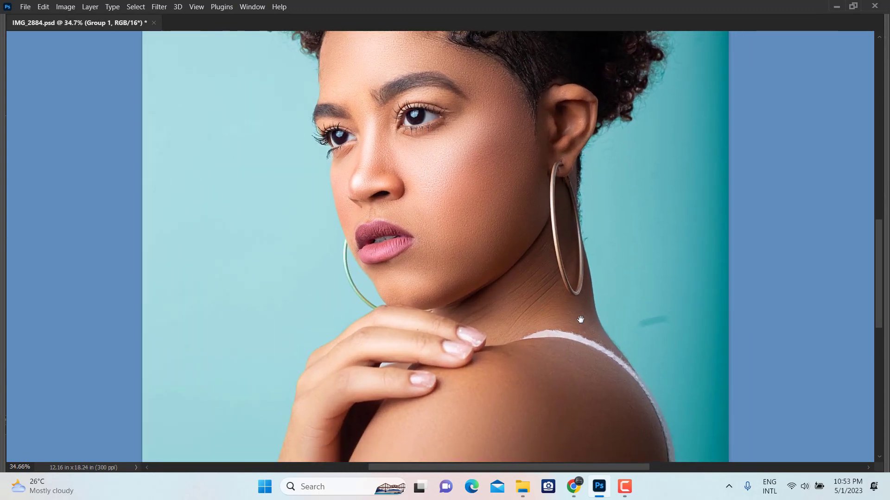
pyautogui.press('Tab')
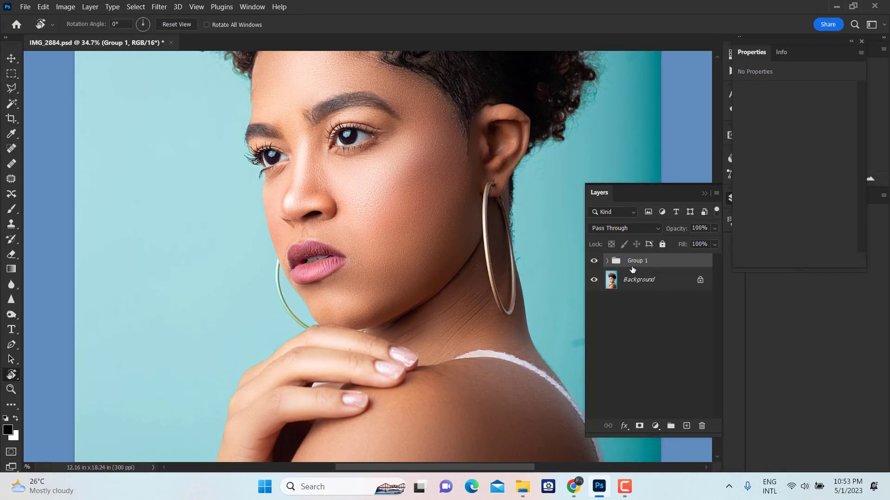
# Step: Compare Group 1 off and on, then add a new empty Layer 2 above it
pyautogui.click(598, 263)
pyautogui.click(597, 264)
pyautogui.moveTo(562, 274); pyautogui.dragTo(433, 275)
pyautogui.hotkey('ctrl', 'shift', 'n')
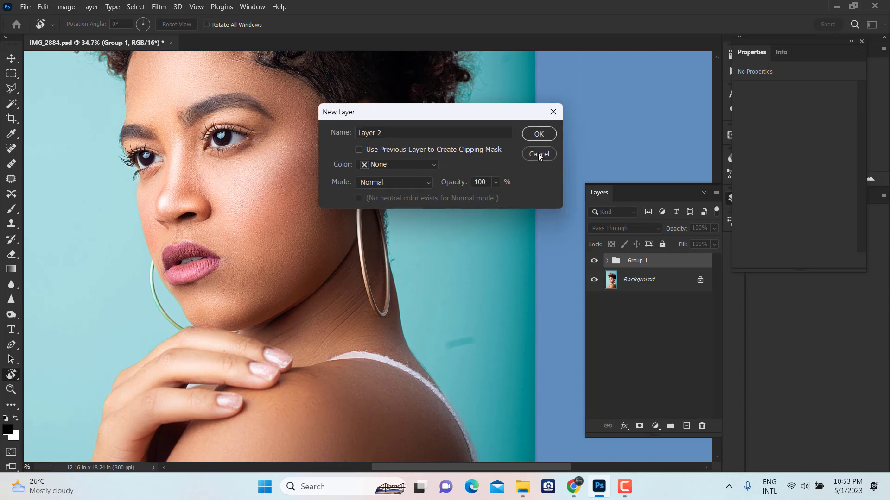
pyautogui.click(538, 134)
# Step: Spot-heal the dark marks on the teal background on Layer 2
pyautogui.scroll(3, 461, 320)
pyautogui.scroll(2, 467, 350)
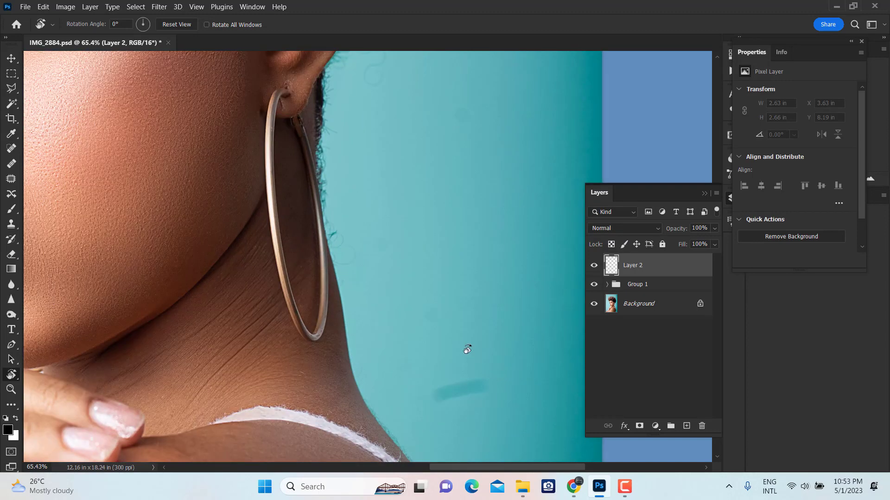
pyautogui.press('j')
pyautogui.moveTo(479, 377); pyautogui.dragTo(429, 395)
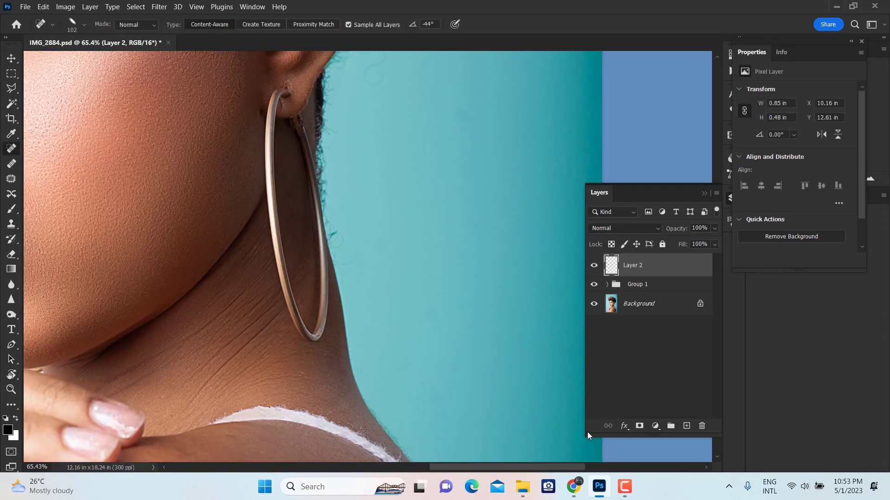
pyautogui.moveTo(476, 396); pyautogui.dragTo(457, 294)
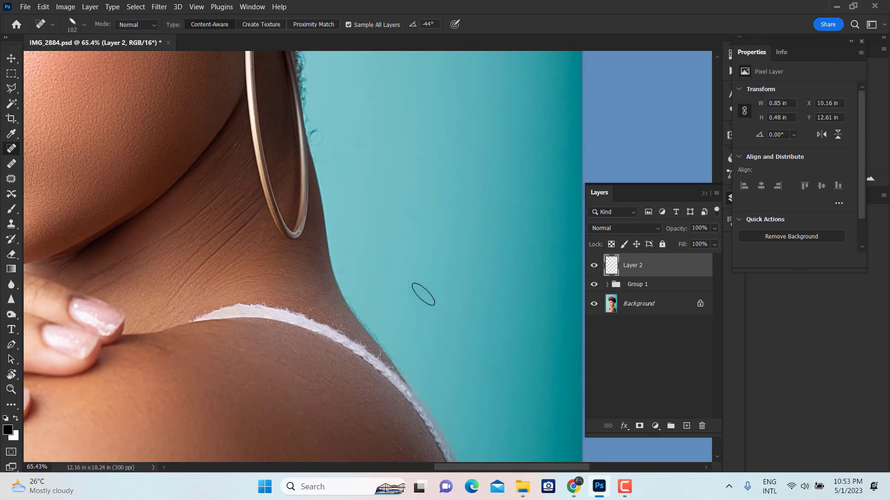
pyautogui.click(417, 298)
# Step: Zoom in on the face and heal the blemish beside the nose
pyautogui.scroll(-3, 476, 314)
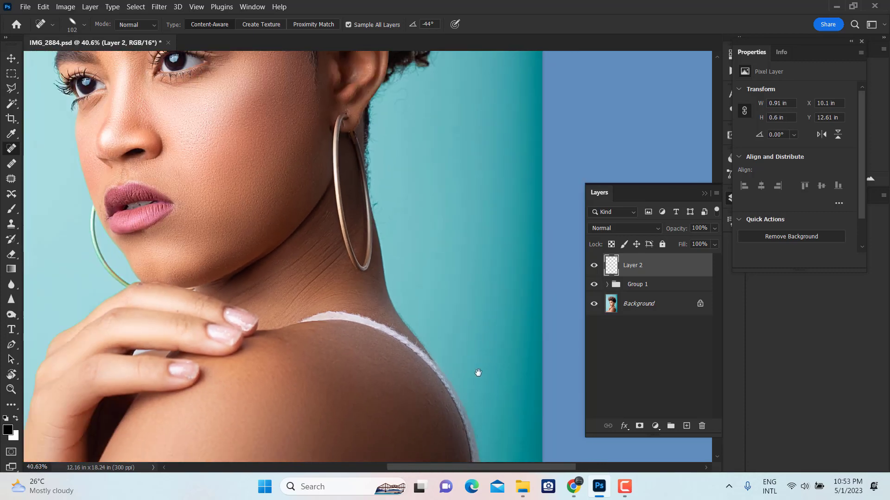
pyautogui.moveTo(477, 327); pyautogui.dragTo(504, 419)
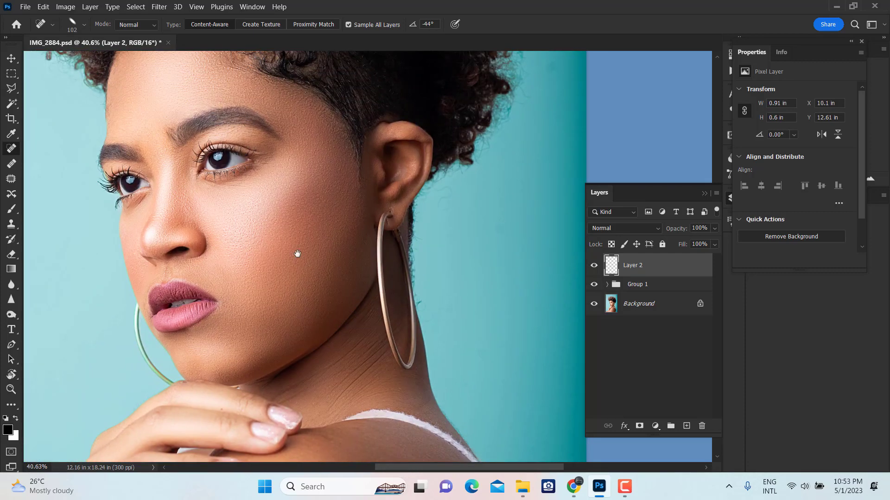
pyautogui.moveTo(298, 253); pyautogui.dragTo(526, 220)
pyautogui.scroll(-2, 411, 204)
pyautogui.scroll(-2, 411, 204)
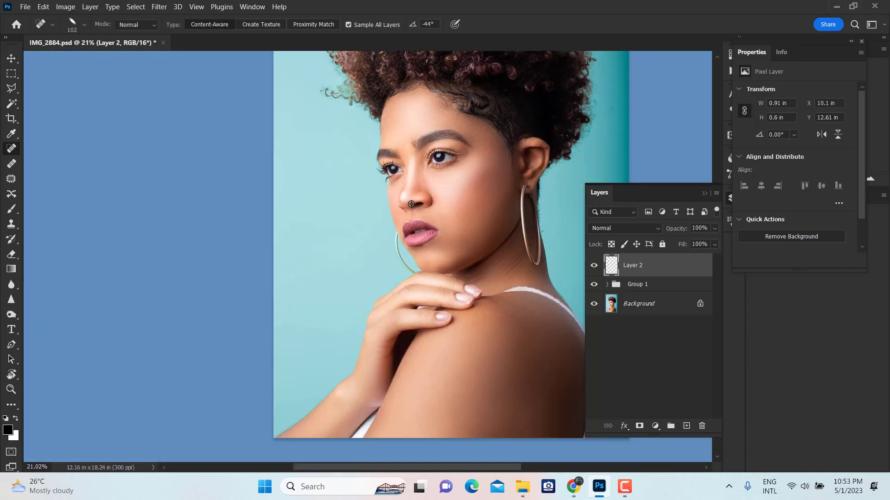
pyautogui.moveTo(447, 258); pyautogui.dragTo(432, 309)
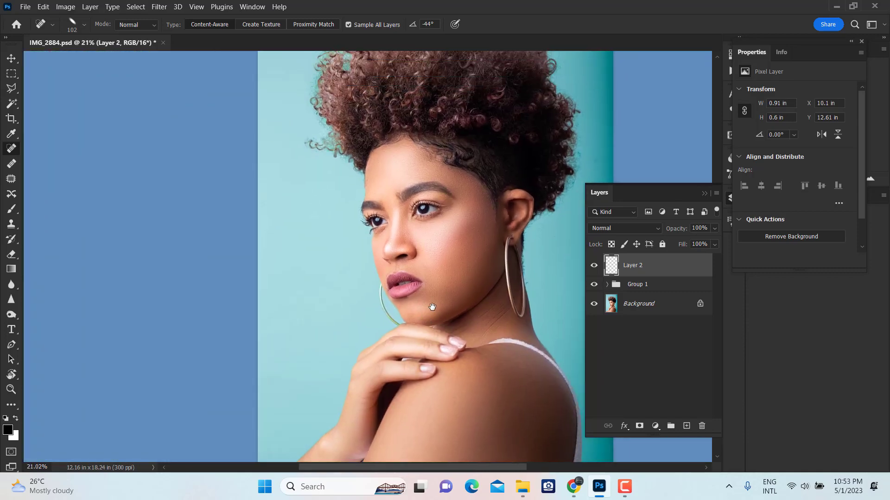
pyautogui.scroll(-1, 432, 307)
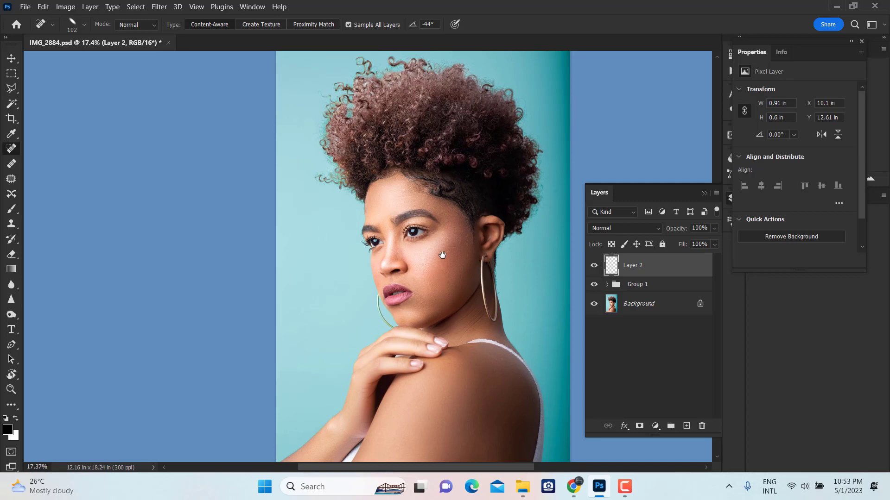
pyautogui.moveTo(442, 255); pyautogui.dragTo(437, 285)
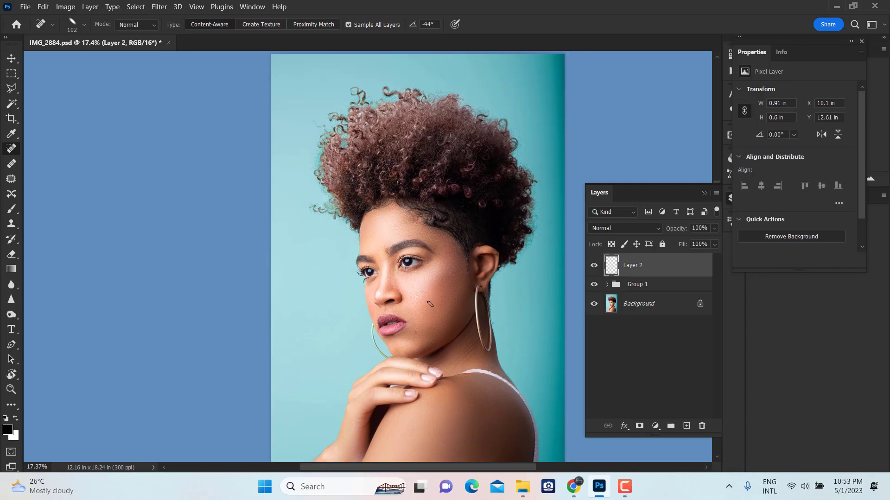
pyautogui.scroll(2, 430, 304)
pyautogui.scroll(2, 427, 296)
pyautogui.scroll(1, 423, 284)
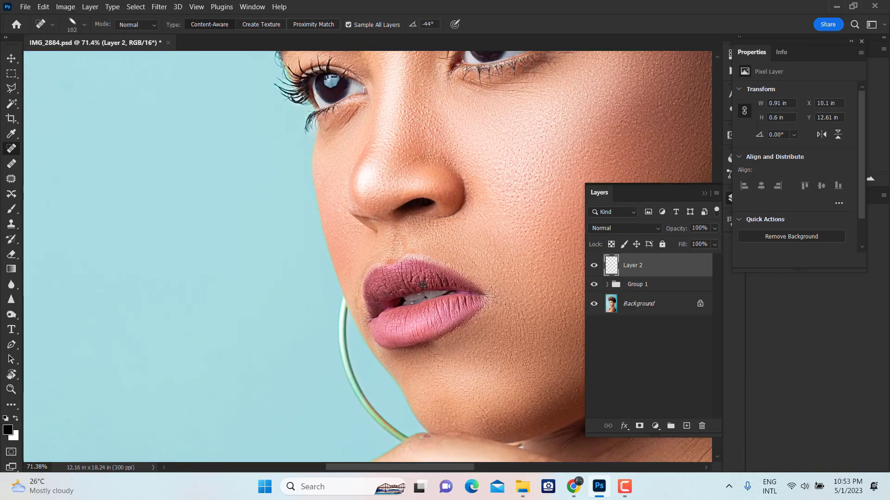
pyautogui.moveTo(448, 231); pyautogui.dragTo(449, 324)
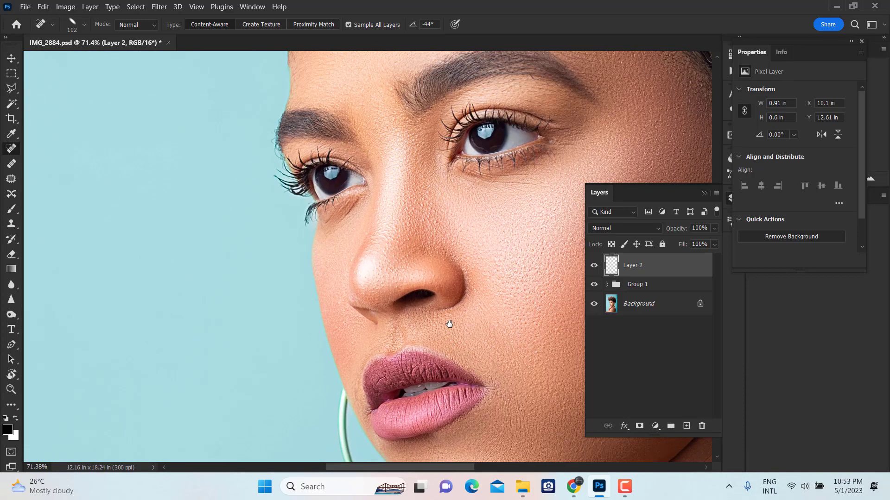
pyautogui.scroll(1, 417, 301)
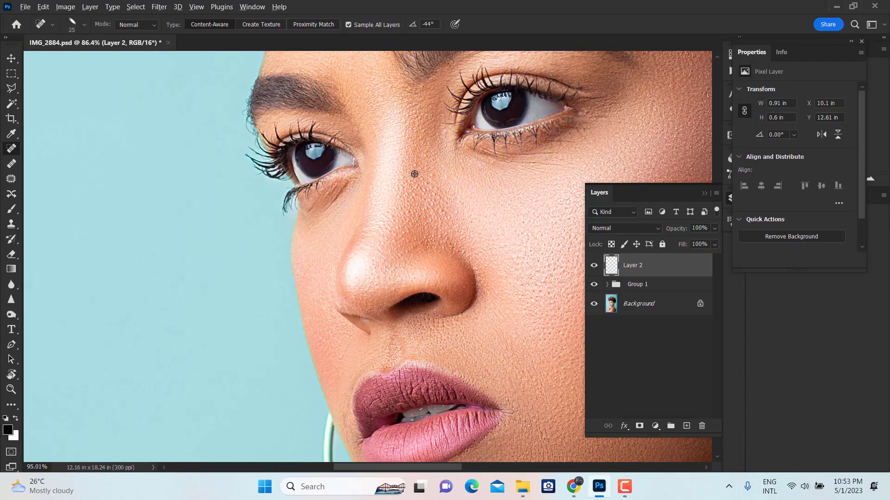
pyautogui.scroll(1, 414, 174)
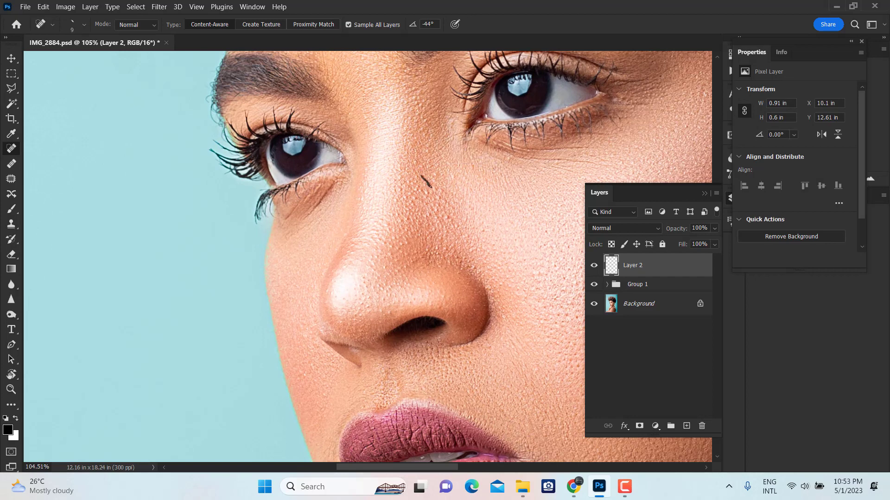
pyautogui.moveTo(430, 186); pyautogui.dragTo(436, 176)
# Step: Heal the spots on the nose tip, below the lip corner and on the chin
pyautogui.moveTo(430, 297); pyautogui.dragTo(423, 149)
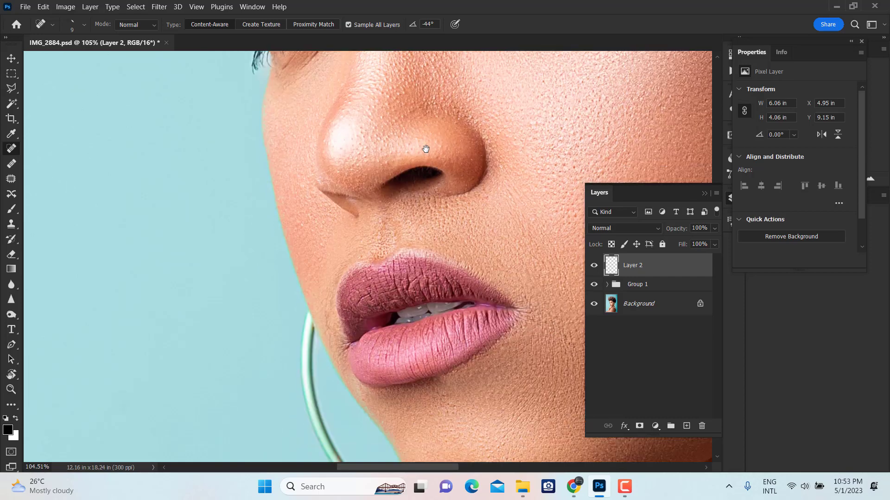
pyautogui.click(362, 130)
pyautogui.moveTo(402, 90); pyautogui.dragTo(392, 98)
pyautogui.moveTo(399, 266); pyautogui.dragTo(343, 189)
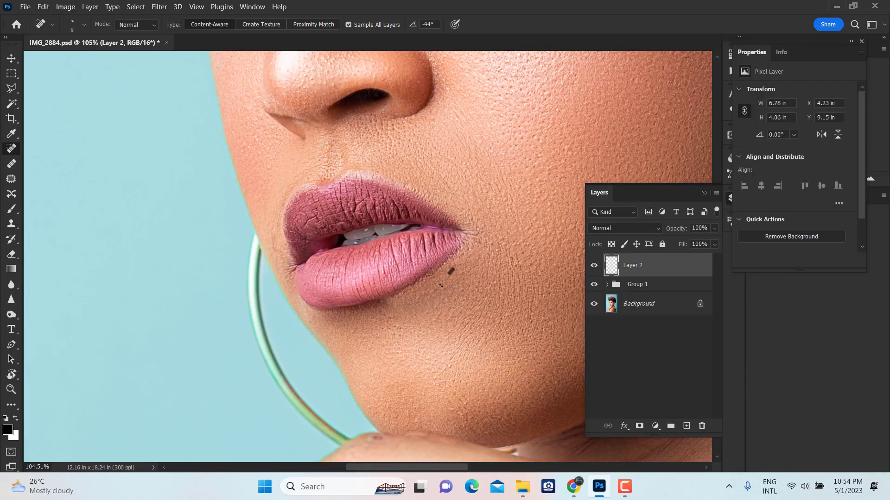
pyautogui.moveTo(441, 286); pyautogui.dragTo(440, 285)
pyautogui.moveTo(405, 193)
pyautogui.mouseDown()
pyautogui.moveTo(353, 224)
pyautogui.moveTo(288, 320)
pyautogui.mouseUp()
pyautogui.moveTo(188, 311)
pyautogui.mouseDown()
pyautogui.moveTo(177, 327)
pyautogui.moveTo(194, 308)
pyautogui.mouseUp()
pyautogui.moveTo(334, 298); pyautogui.dragTo(318, 274)
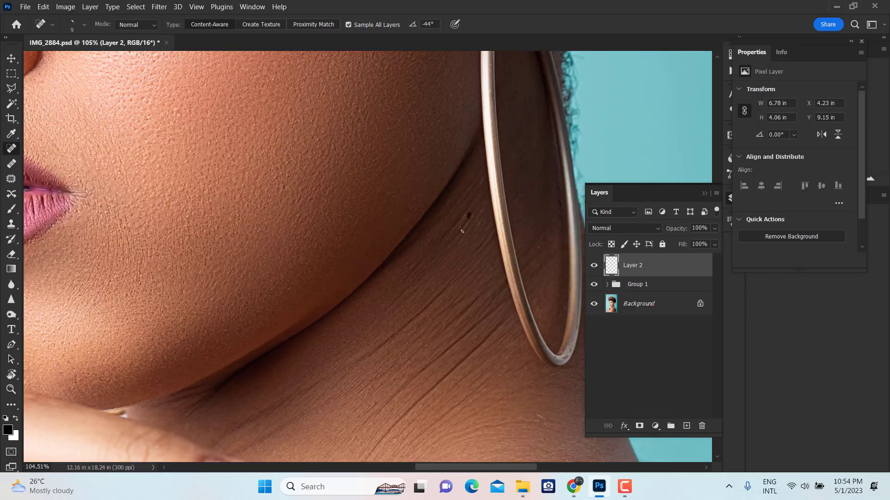
# Step: Remove the dark mole and small spots on the neck
pyautogui.moveTo(461, 231); pyautogui.dragTo(481, 209)
pyautogui.moveTo(512, 364); pyautogui.dragTo(439, 139)
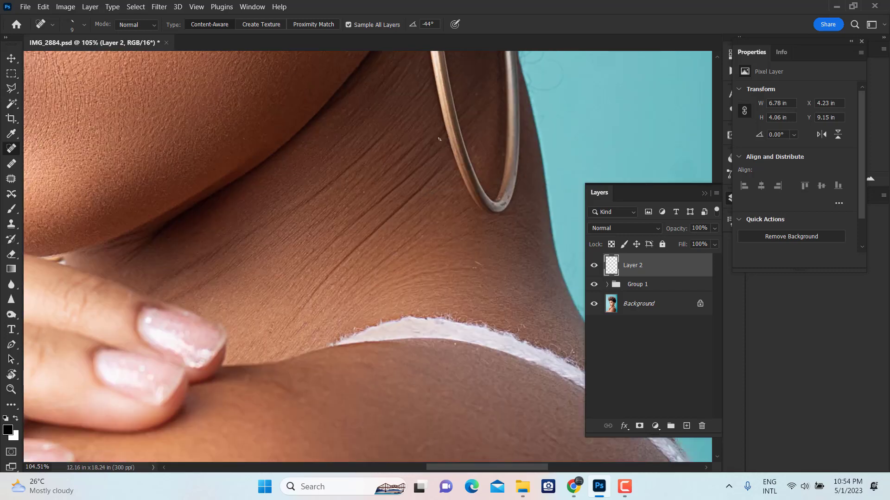
pyautogui.moveTo(395, 74)
pyautogui.mouseDown()
pyautogui.moveTo(412, 58)
pyautogui.moveTo(404, 61)
pyautogui.mouseUp()
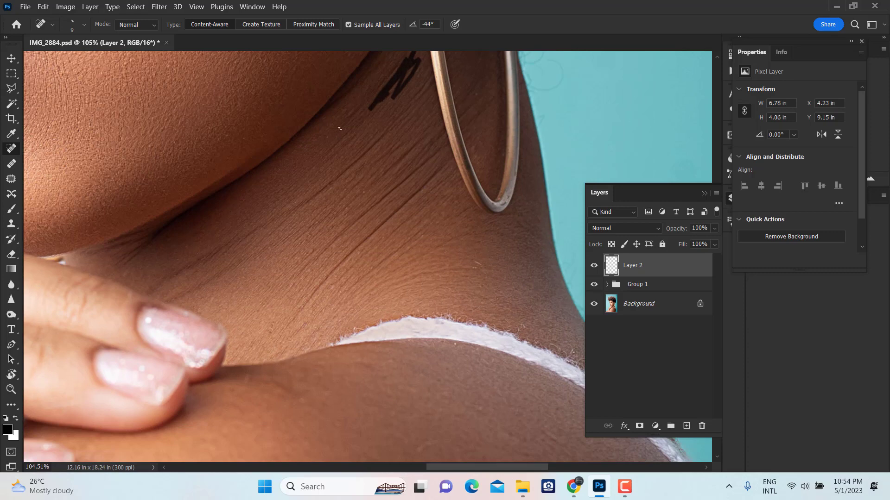
pyautogui.moveTo(342, 122); pyautogui.dragTo(362, 101)
pyautogui.scroll(-1, 372, 211)
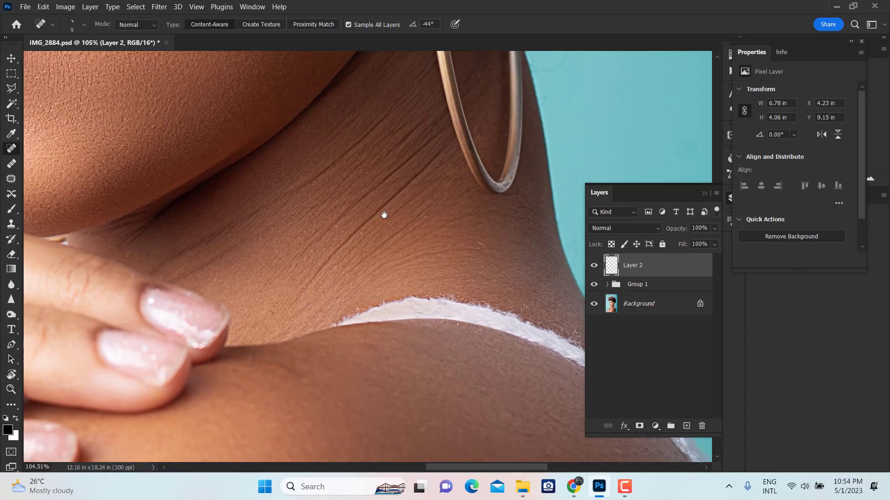
pyautogui.moveTo(486, 236); pyautogui.dragTo(482, 248)
# Step: Heal the moles and dark marks on the shoulder above the white strap
pyautogui.moveTo(522, 282)
pyautogui.mouseDown()
pyautogui.moveTo(419, 239)
pyautogui.moveTo(432, 263)
pyautogui.mouseUp()
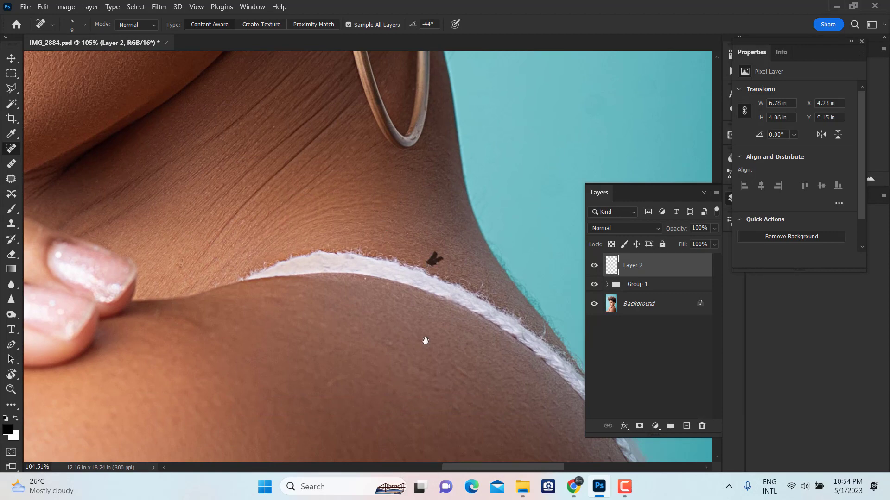
pyautogui.moveTo(426, 341); pyautogui.dragTo(467, 203)
pyautogui.moveTo(412, 237); pyautogui.dragTo(409, 241)
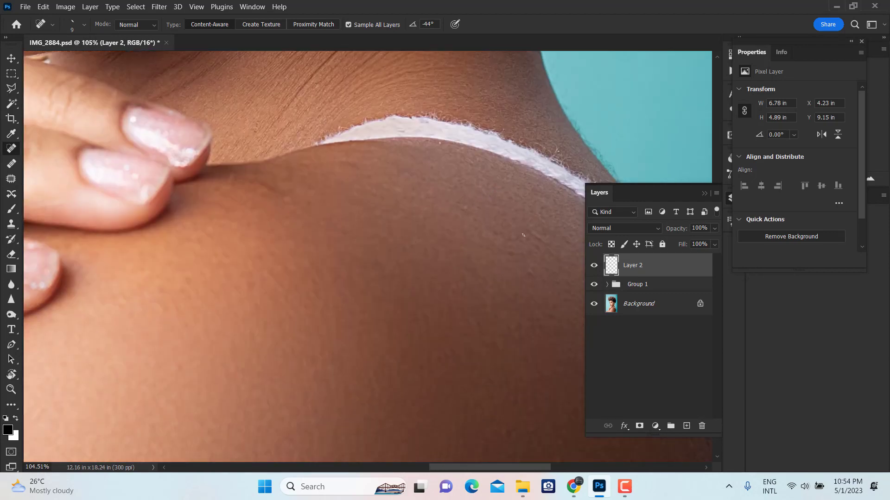
pyautogui.moveTo(532, 229); pyautogui.dragTo(533, 238)
pyautogui.click(410, 241)
pyautogui.click(347, 164)
pyautogui.moveTo(254, 181)
pyautogui.mouseDown()
pyautogui.moveTo(287, 191)
pyautogui.moveTo(266, 195)
pyautogui.mouseUp()
# Step: Clear the small dark marks on the upper arm
pyautogui.moveTo(407, 245); pyautogui.dragTo(306, 185)
pyautogui.click(441, 168)
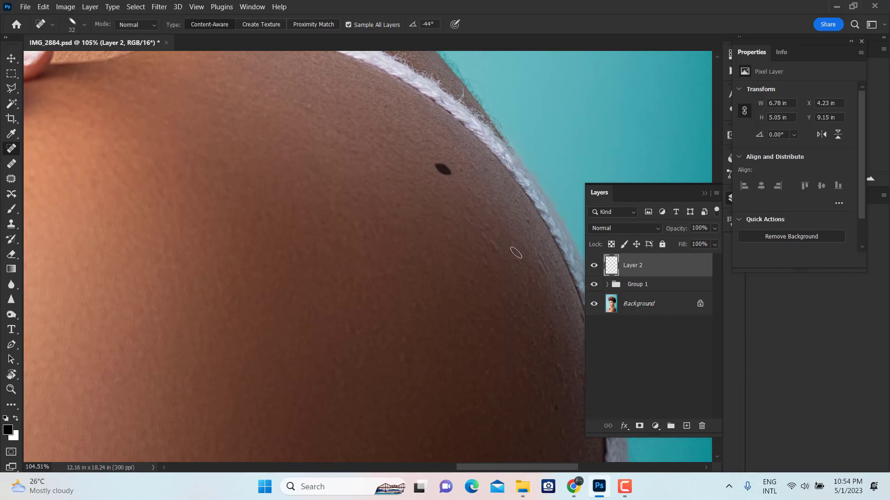
pyautogui.click(491, 244)
pyautogui.click(484, 260)
pyautogui.click(487, 211)
pyautogui.moveTo(551, 331); pyautogui.dragTo(553, 354)
# Step: Heal the remaining spots and streaks further down the arm
pyautogui.moveTo(453, 238); pyautogui.dragTo(421, 217)
pyautogui.click(430, 196)
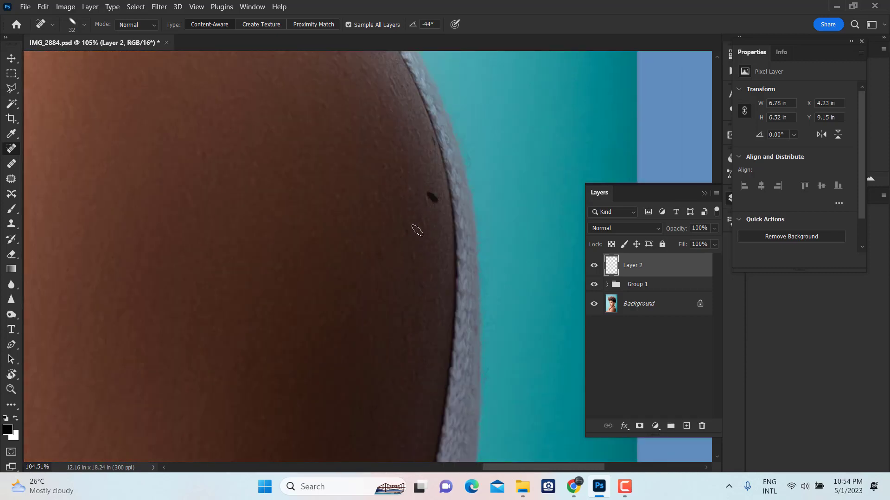
pyautogui.click(395, 205)
pyautogui.click(411, 252)
pyautogui.click(378, 241)
pyautogui.moveTo(396, 207); pyautogui.dragTo(392, 264)
pyautogui.click(374, 267)
pyautogui.moveTo(405, 325); pyautogui.dragTo(412, 403)
pyautogui.scroll(-5, 408, 272)
pyautogui.moveTo(425, 284); pyautogui.dragTo(471, 285)
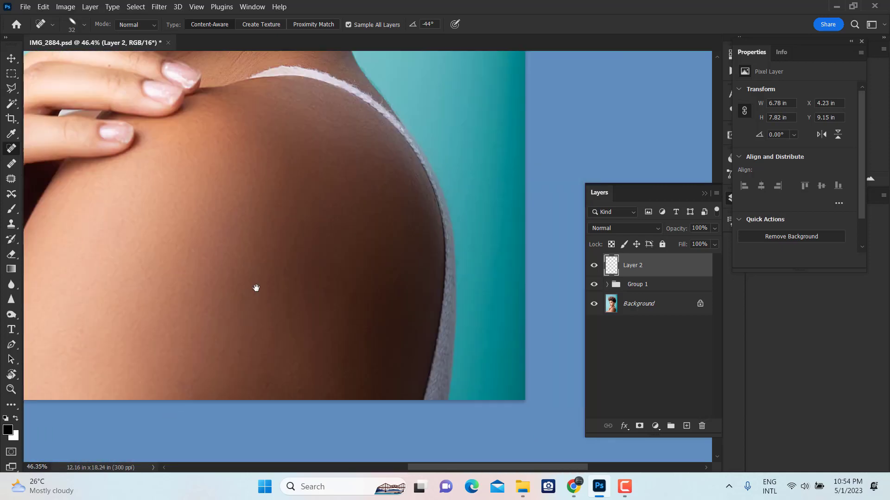
# Step: Draw a rectangular selection over the shoulder
pyautogui.scroll(1, 311, 259)
pyautogui.press('e')
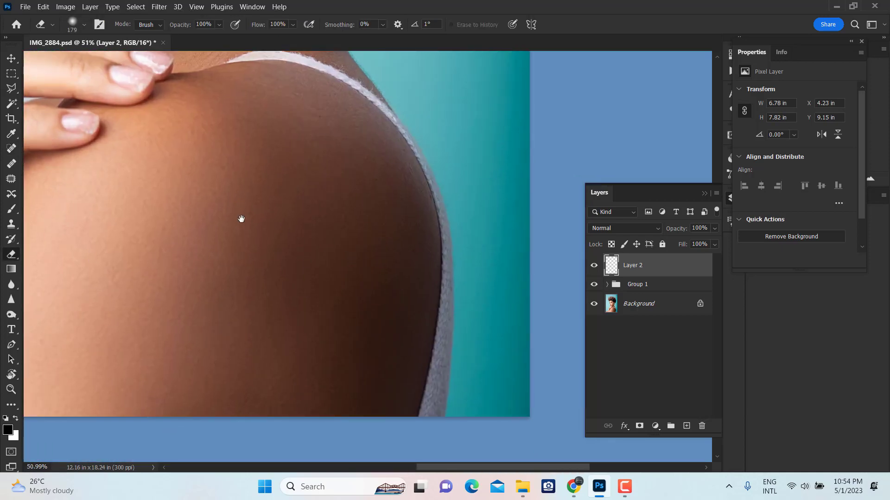
pyautogui.moveTo(241, 219); pyautogui.dragTo(575, 292)
pyautogui.scroll(2, 481, 276)
pyautogui.scroll(2, 419, 147)
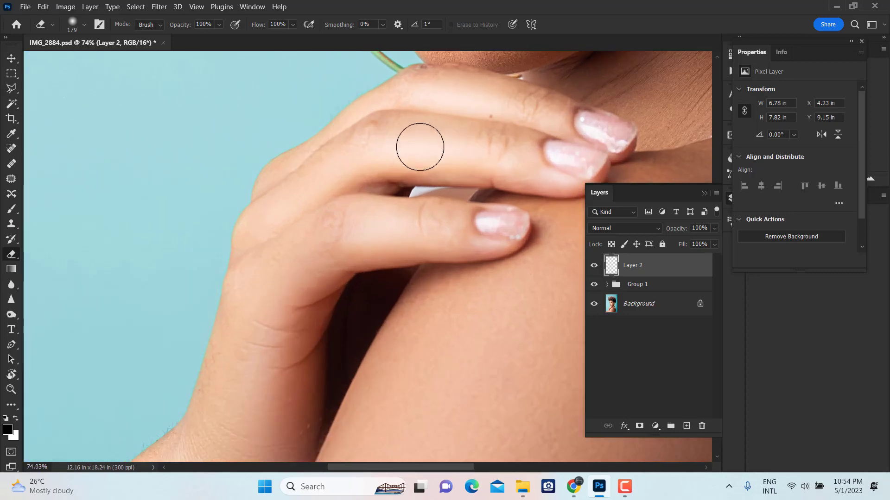
pyautogui.scroll(-2, 312, 182)
pyautogui.scroll(-3, 486, 239)
pyautogui.moveTo(472, 164)
pyautogui.mouseDown()
pyautogui.moveTo(494, 298)
pyautogui.moveTo(506, 224)
pyautogui.mouseUp()
pyautogui.press('m')
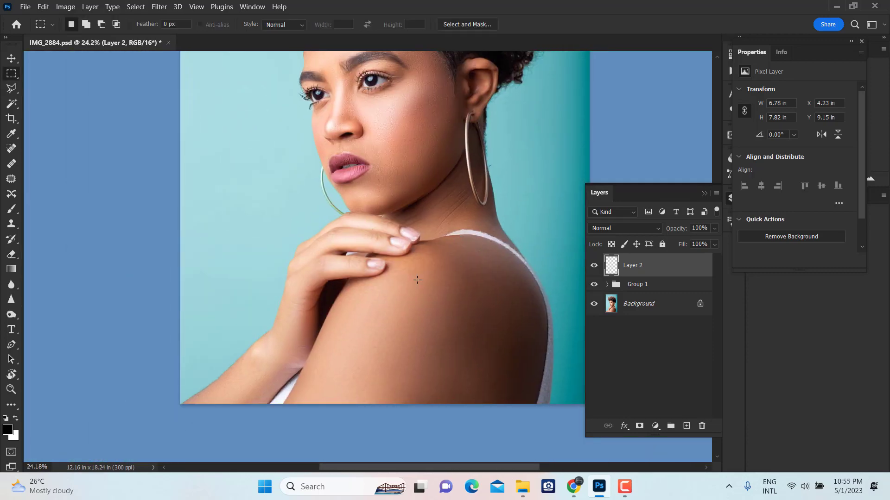
pyautogui.moveTo(332, 254); pyautogui.dragTo(499, 404)
pyautogui.moveTo(423, 335); pyautogui.dragTo(412, 329)
# Step: Add Layer 3, fill the selection with 50% gray, and open Camera Raw Filter on it
pyautogui.hotkey('ctrl', 'shift', 'n')
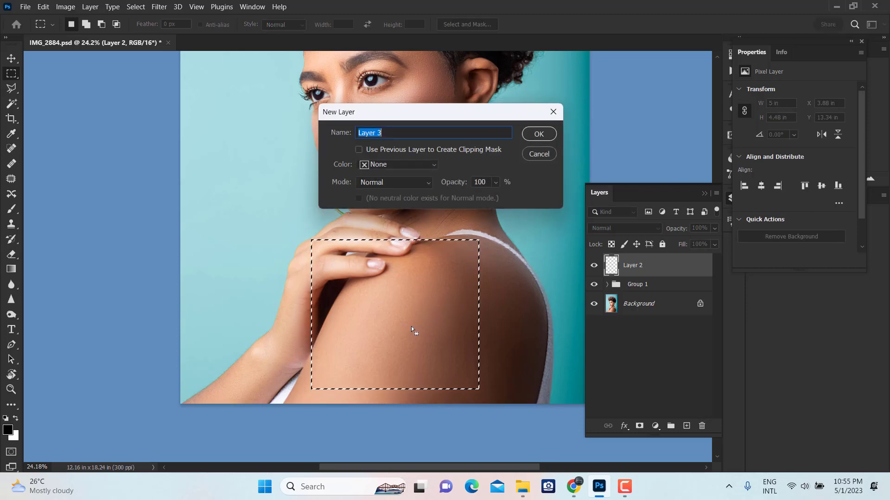
pyautogui.press('Return')
pyautogui.hotkey('shift', 'F5')
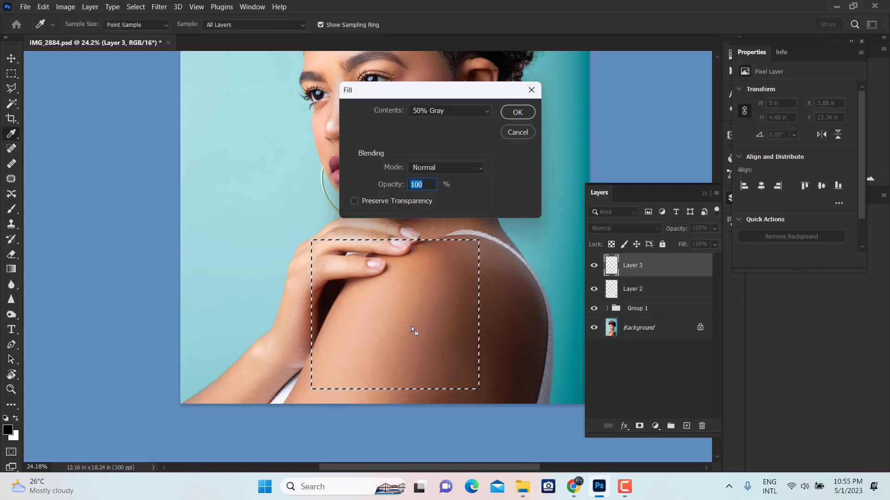
pyautogui.press('Return')
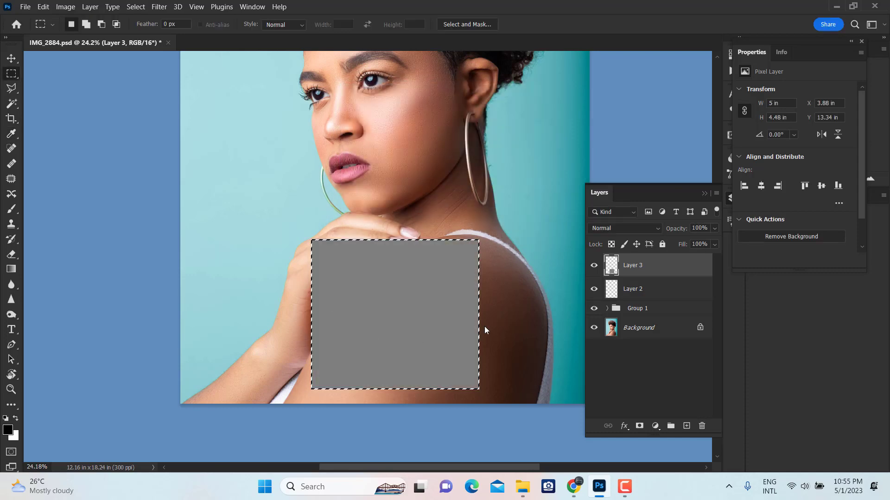
pyautogui.hotkey('ctrl', 'shift', 'a')
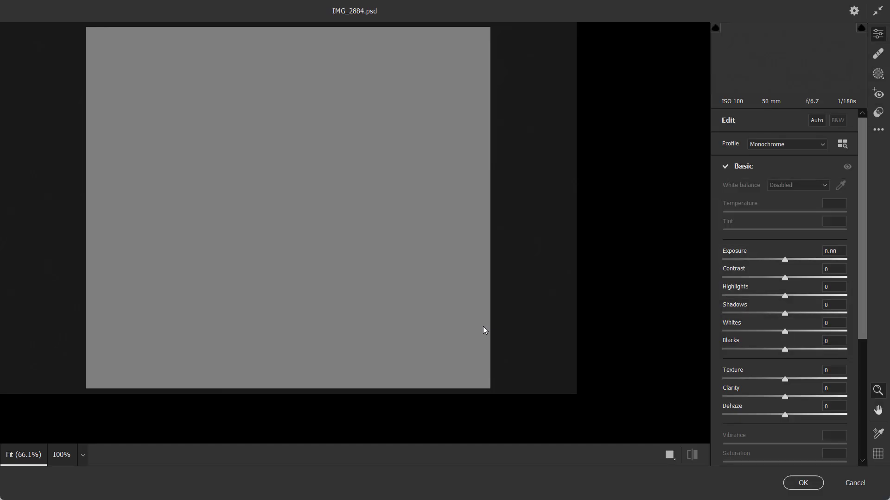
# Step: Set Effects grain to Grain 26, Size 94, Roughness 32 and apply the filter
pyautogui.scroll(3, 459, 338)
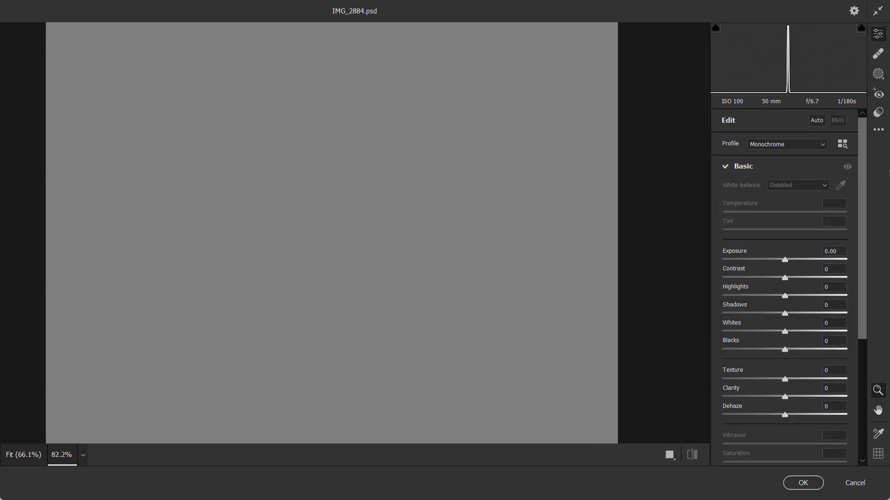
pyautogui.scroll(-5, 863, 319)
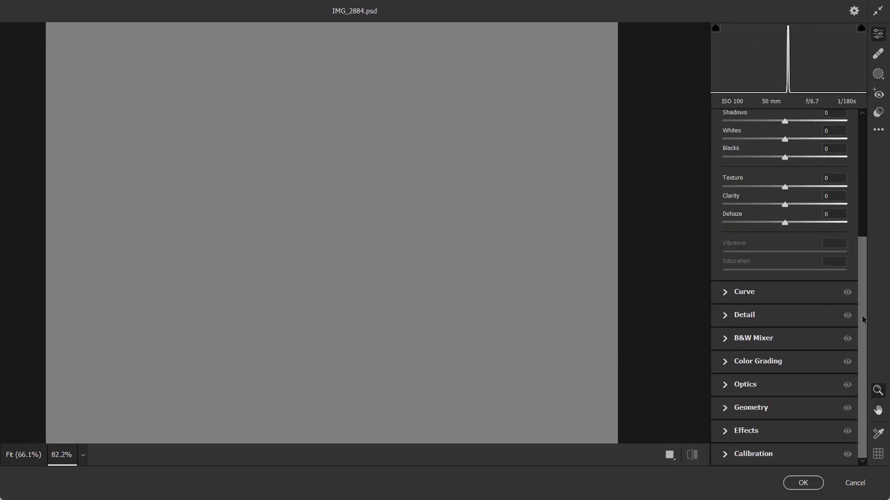
pyautogui.click(730, 320)
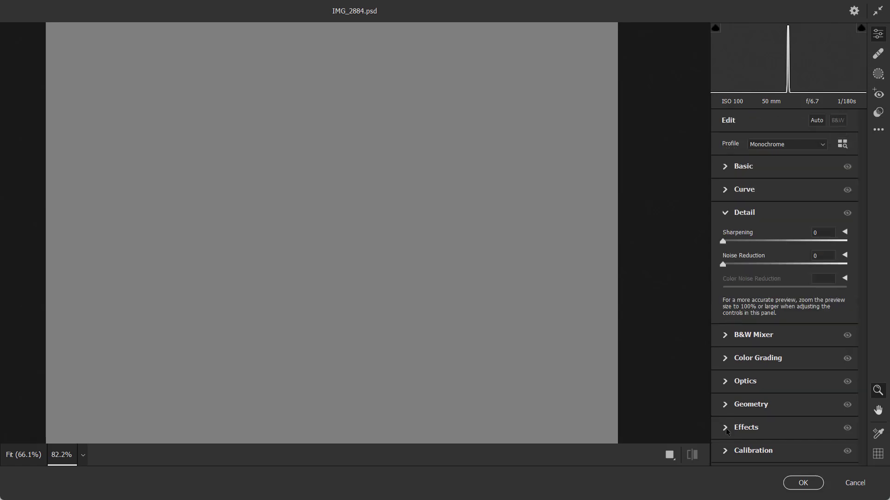
pyautogui.click(746, 402)
pyautogui.click(745, 357)
pyautogui.moveTo(745, 357); pyautogui.dragTo(840, 376)
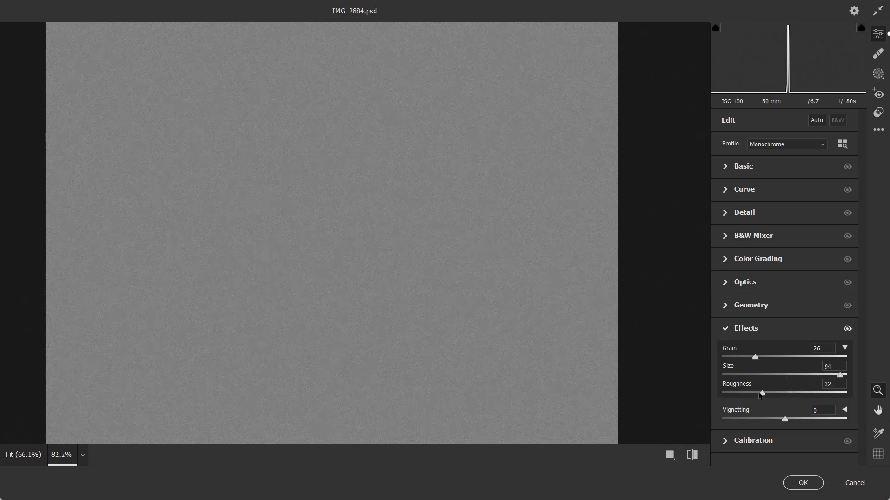
pyautogui.click(799, 486)
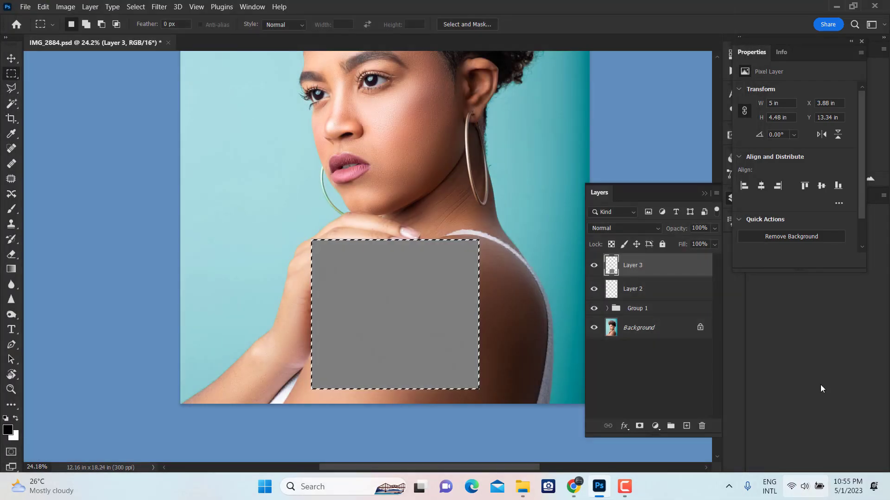
# Step: Set Layer 3's blend mode to Linear Light
pyautogui.click(626, 228)
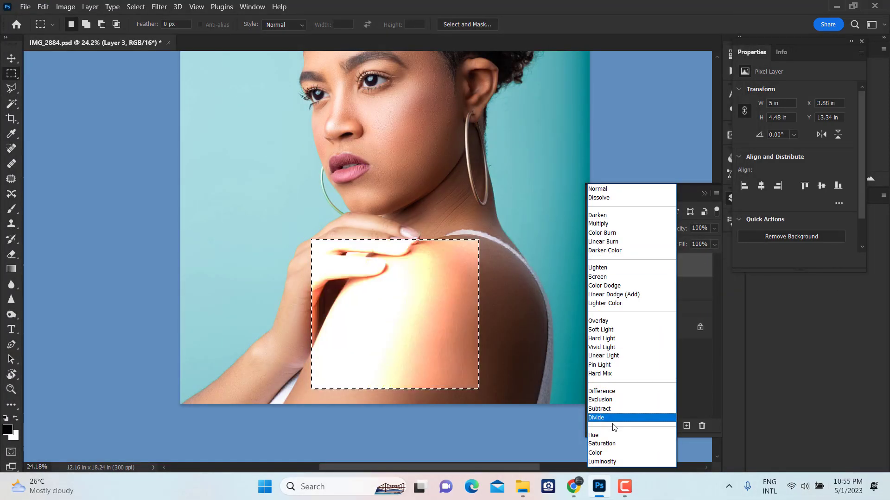
pyautogui.click(606, 356)
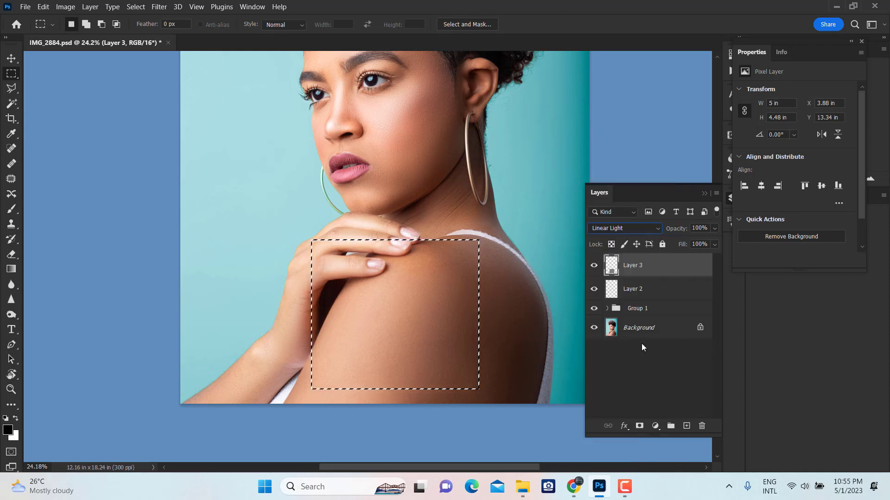
pyautogui.moveTo(436, 338); pyautogui.dragTo(437, 367)
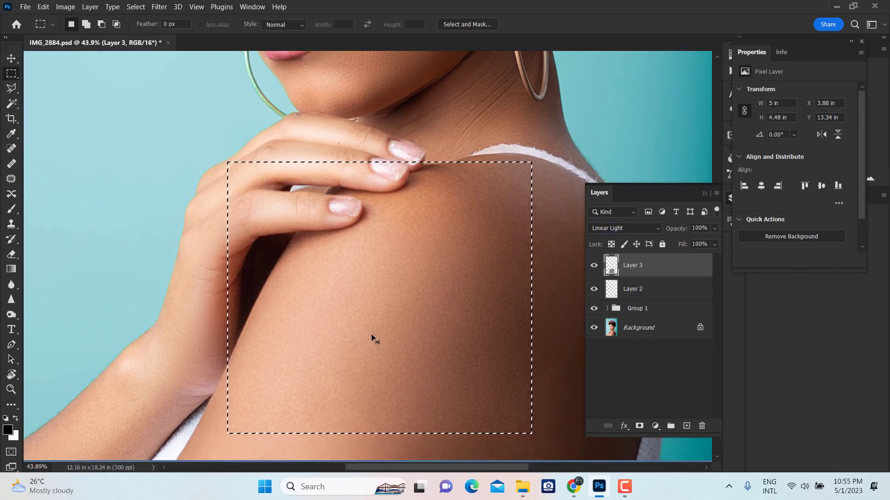
# Step: Deselect, nudge the texture patch slightly, and scale it to about 115%
pyautogui.hotkey('ctrl', 'd')
pyautogui.press('v')
pyautogui.moveTo(372, 335)
pyautogui.mouseDown()
pyautogui.moveTo(377, 343)
pyautogui.moveTo(366, 351)
pyautogui.mouseUp()
pyautogui.scroll(-3, 369, 319)
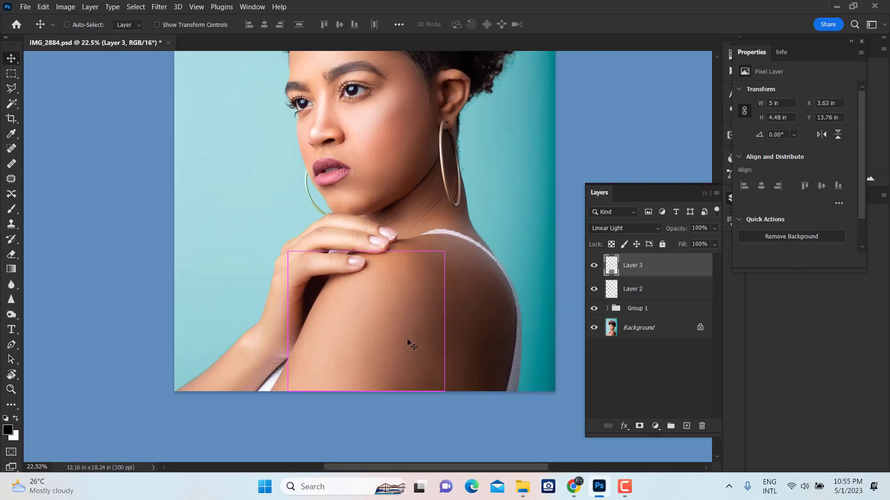
pyautogui.hotkey('ctrl', 't')
pyautogui.moveTo(445, 251); pyautogui.dragTo(468, 230)
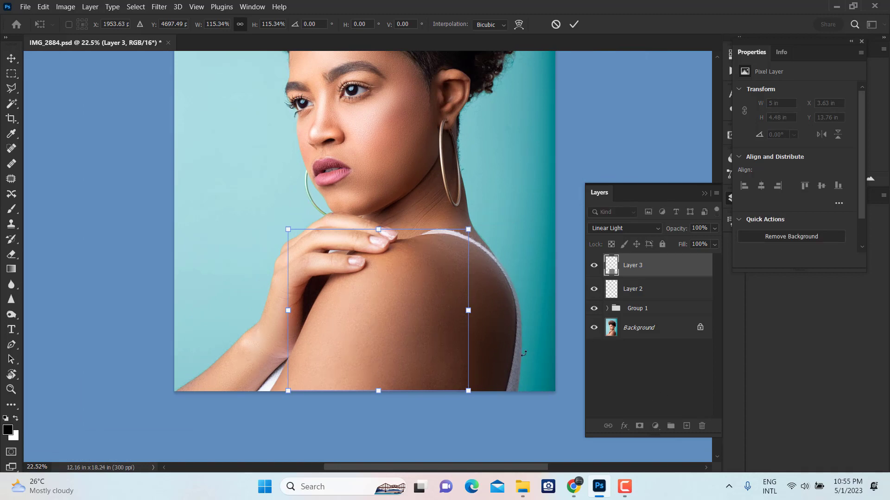
pyautogui.press('Return')
# Step: Add a layer mask to Layer 3 and set the eraser to size 222 at 70% opacity
pyautogui.click(639, 427)
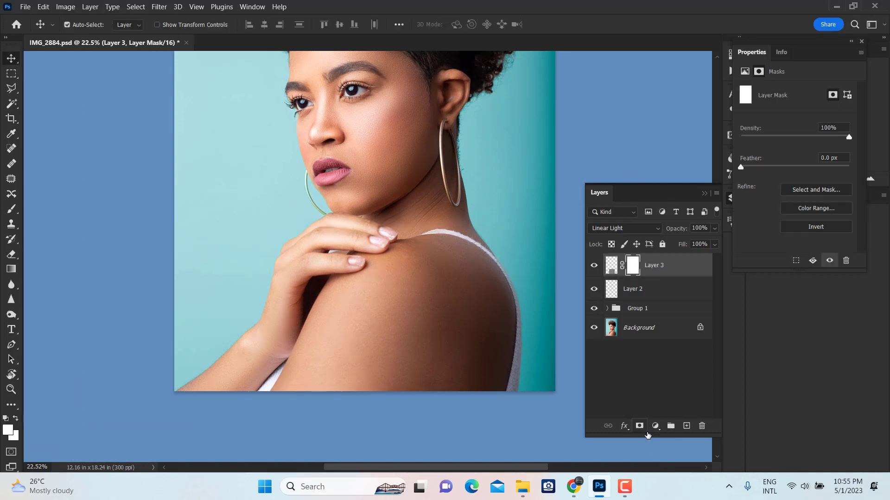
pyautogui.scroll(2, 468, 320)
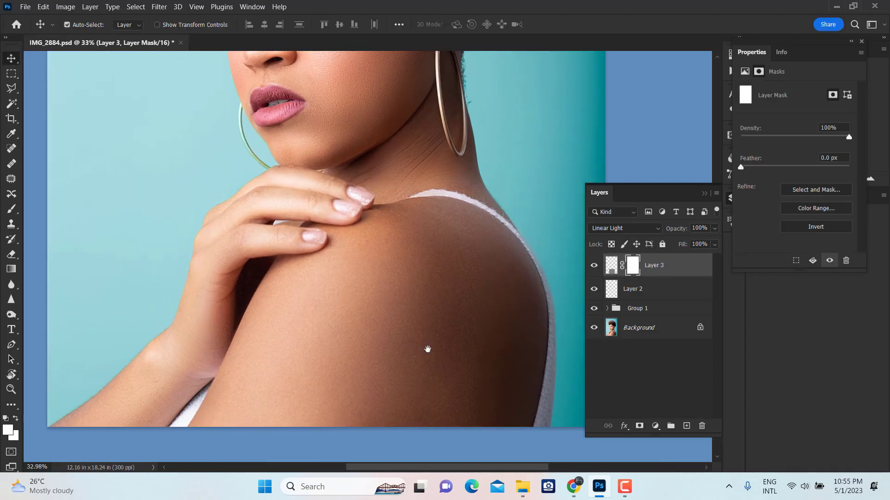
pyautogui.press('ctrl')
pyautogui.press('e')
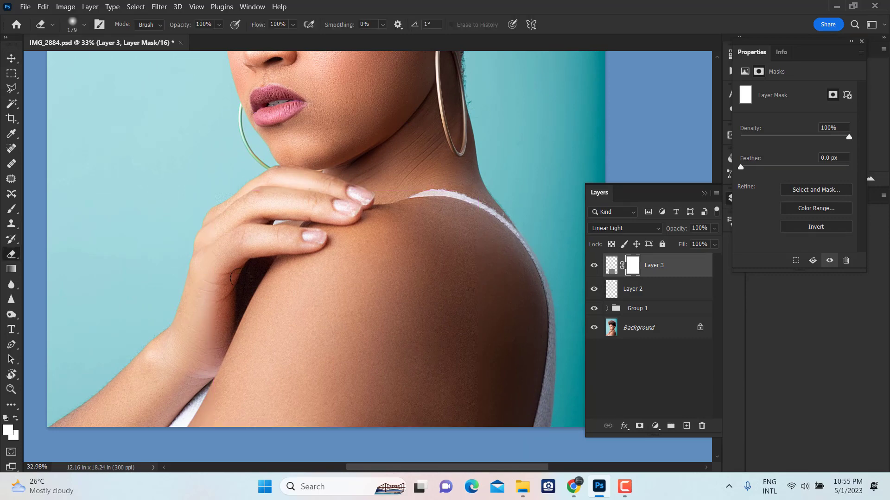
pyautogui.scroll(2, 238, 285)
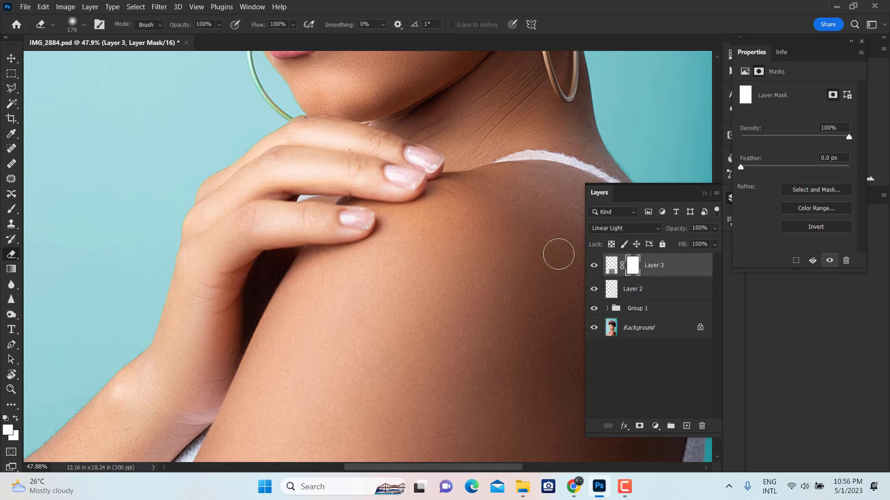
pyautogui.keyDown('alt'); pyautogui.rightClick(313, 234); pyautogui.keyUp('alt')
pyautogui.press('7')
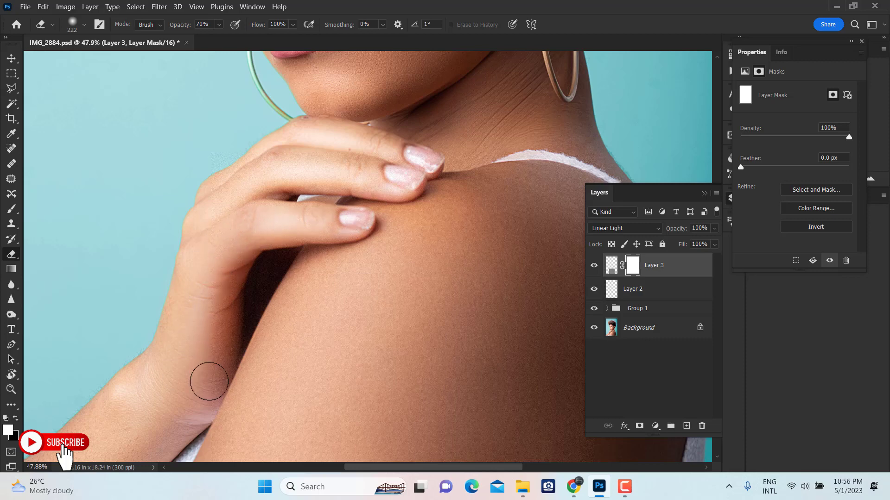
# Step: Erase the texture off the fingers and shoulder edges, then show Layer 3 to compare
pyautogui.moveTo(241, 228)
pyautogui.mouseDown()
pyautogui.moveTo(408, 179)
pyautogui.moveTo(412, 164)
pyautogui.moveTo(317, 176)
pyautogui.mouseUp()
pyautogui.moveTo(342, 230); pyautogui.dragTo(396, 215)
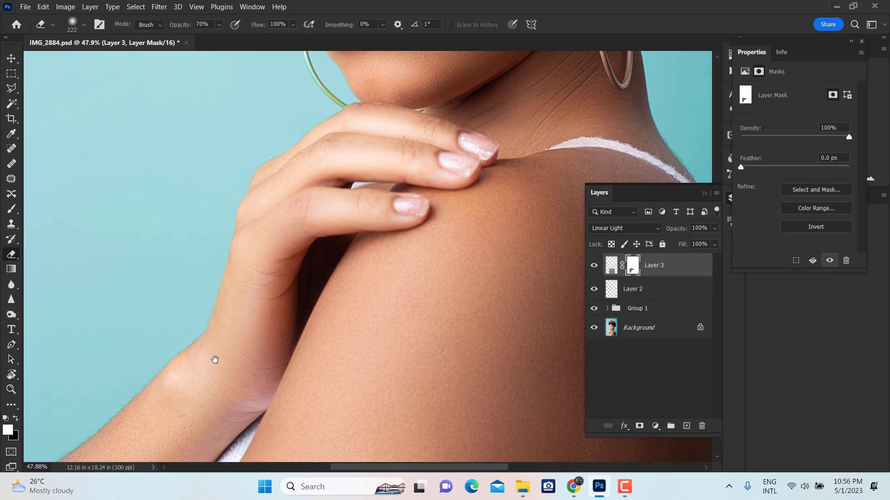
pyautogui.moveTo(212, 359); pyautogui.dragTo(243, 237)
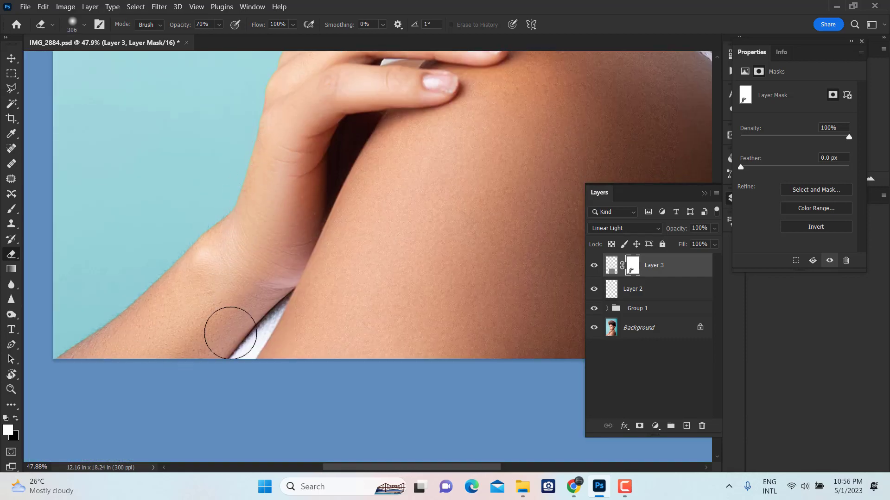
pyautogui.moveTo(362, 268); pyautogui.dragTo(217, 344)
pyautogui.scroll(-3, 382, 241)
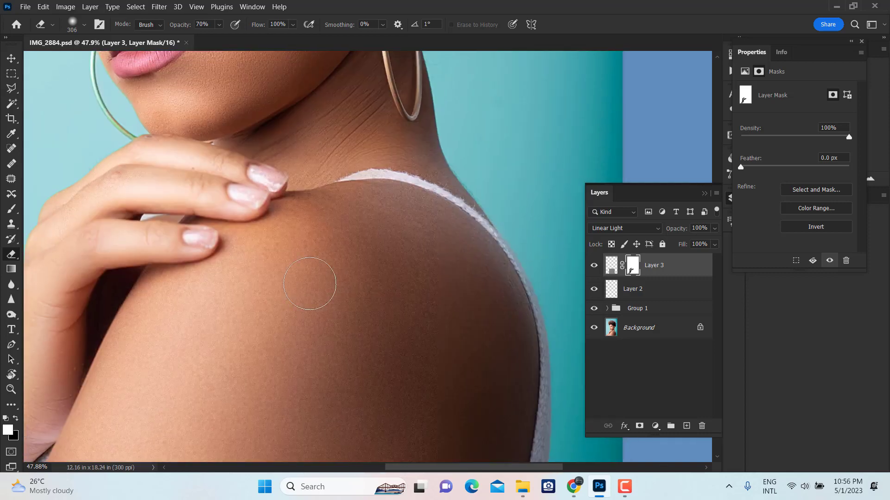
pyautogui.scroll(1, 294, 324)
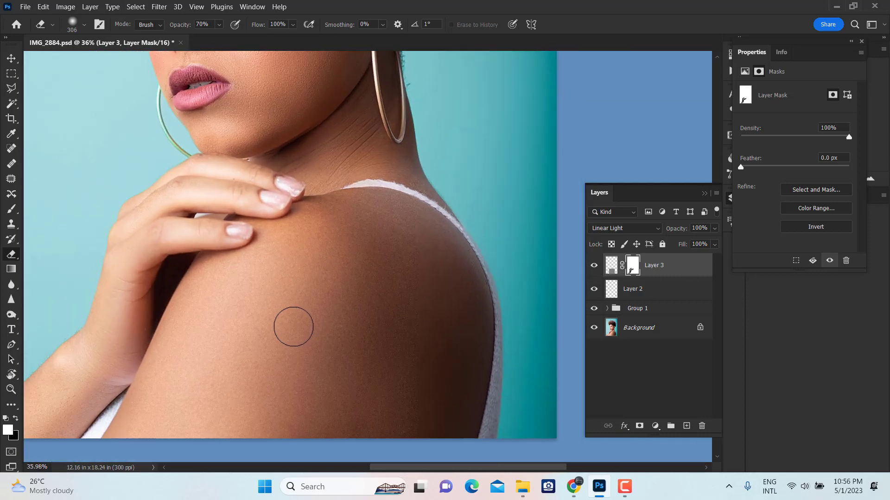
pyautogui.scroll(1, 329, 254)
pyautogui.scroll(1, 330, 254)
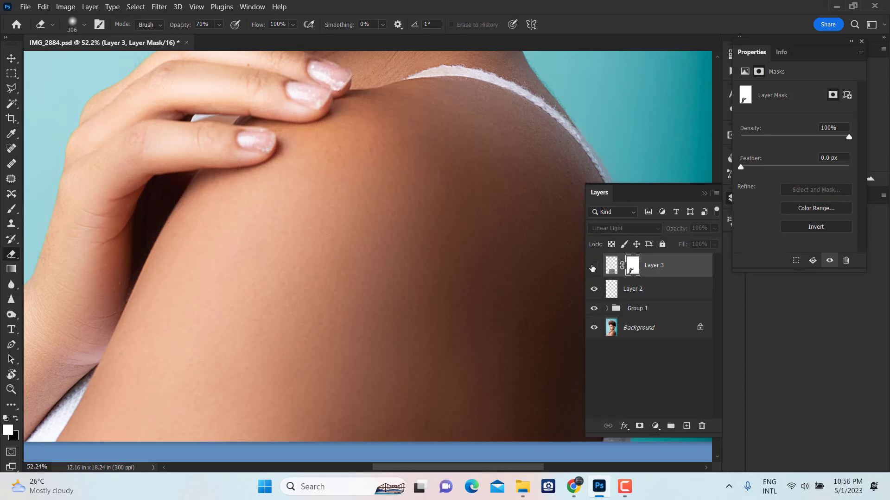
pyautogui.click(593, 266)
# Step: Enlarge the Layer 3 texture to about 6.51 by 5.82 in and set the eraser to size 437 at 20% opacity
pyautogui.click(609, 269)
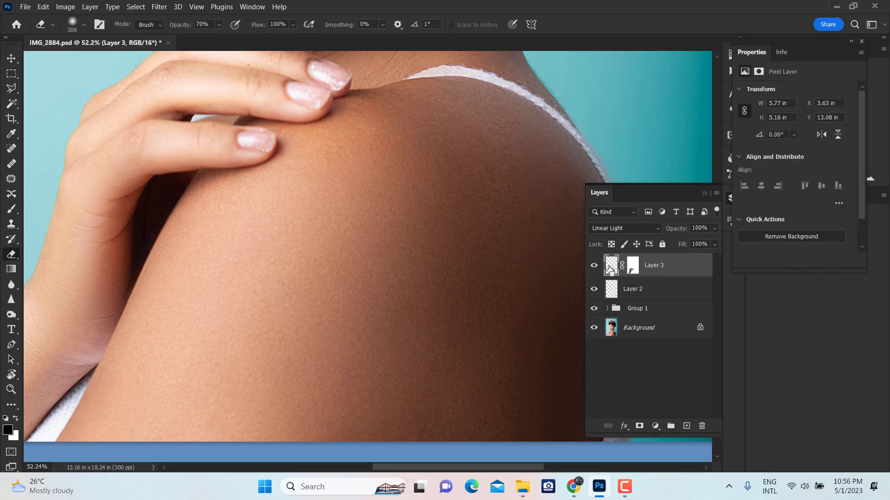
pyautogui.hotkey('ctrl', 't')
pyautogui.moveTo(504, 257)
pyautogui.mouseDown()
pyautogui.moveTo(449, 218)
pyautogui.moveTo(514, 221)
pyautogui.mouseUp()
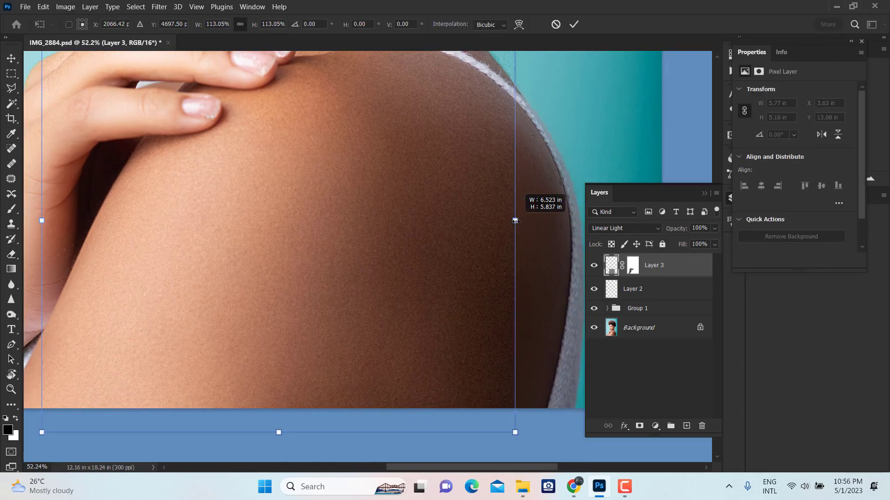
pyautogui.press('Return')
pyautogui.press('e')
pyautogui.hscroll(1, 486, 251)
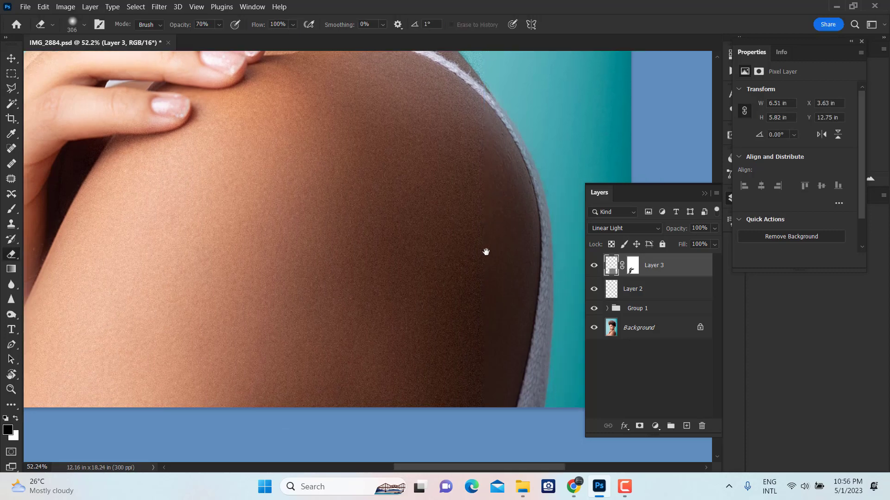
pyautogui.moveTo(492, 241); pyautogui.dragTo(510, 232)
pyautogui.press('2')
# Step: Duplicate Layer 3 and move the copy up toward the face
pyautogui.keyDown('alt'); pyautogui.scroll(-2, 447, 258); pyautogui.keyUp('alt')
pyautogui.scroll(2, 447, 149)
pyautogui.moveTo(504, 288); pyautogui.dragTo(513, 294)
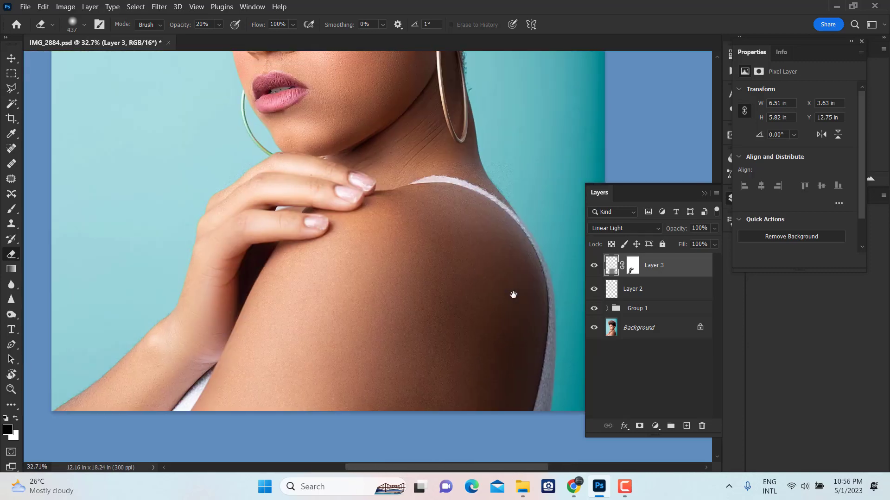
pyautogui.keyDown('alt'); pyautogui.scroll(1, 207, 262); pyautogui.keyUp('alt')
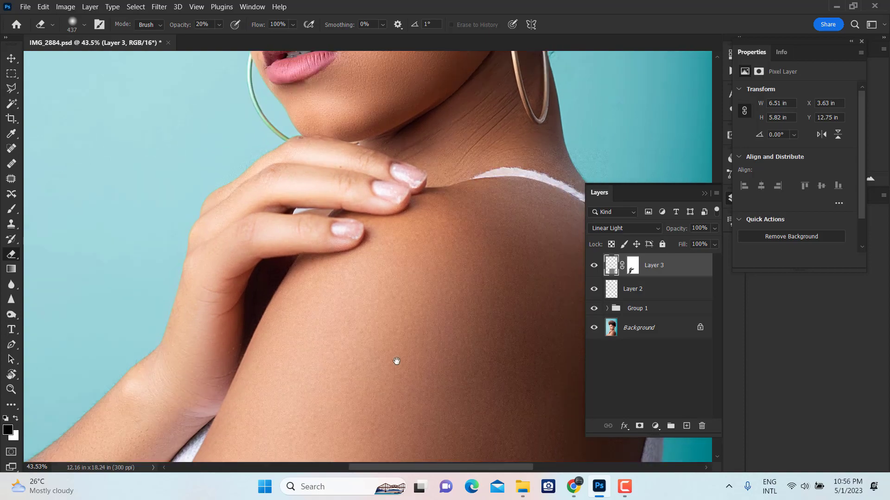
pyautogui.scroll(3, 396, 361)
pyautogui.scroll(2, 387, 302)
pyautogui.scroll(3, 400, 317)
pyautogui.scroll(-2, 410, 234)
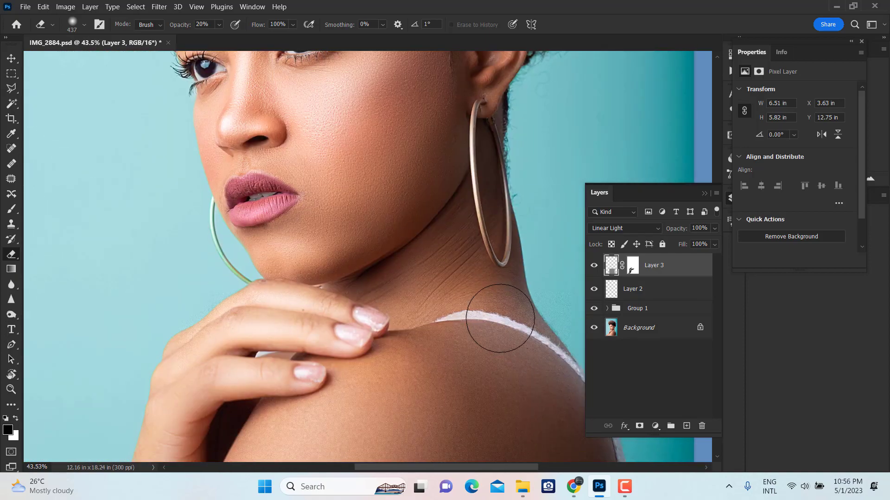
pyautogui.press('v')
pyautogui.keyDown('alt'); pyautogui.moveTo(410, 414); pyautogui.dragTo(374, 139); pyautogui.keyUp('alt')
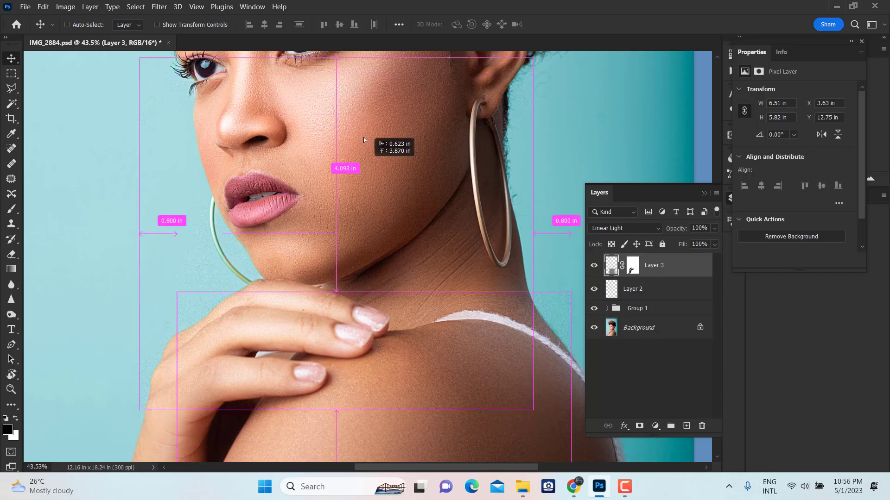
# Step: Move the Layer 3 copy texture up over the face
pyautogui.scroll(-2, 377, 141)
pyautogui.scroll(-2, 350, 172)
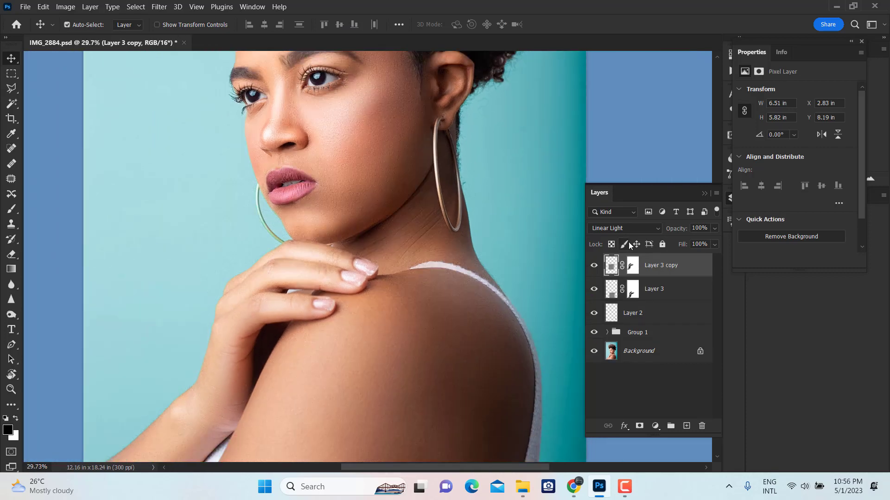
pyautogui.click(628, 267)
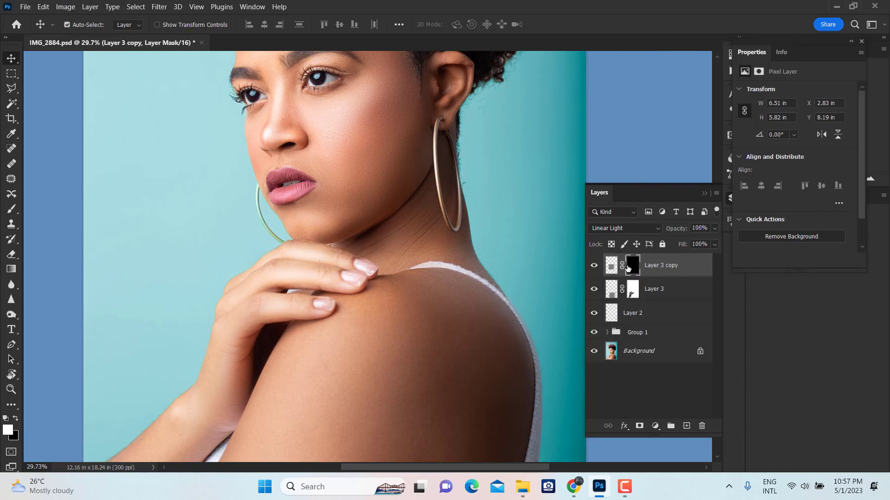
pyautogui.moveTo(409, 233); pyautogui.dragTo(405, 277)
pyautogui.moveTo(406, 176)
pyautogui.mouseDown()
pyautogui.moveTo(419, 206)
pyautogui.moveTo(385, 240)
pyautogui.moveTo(365, 190)
pyautogui.mouseUp()
pyautogui.hotkey('ctrl', 't')
pyautogui.press('Return')
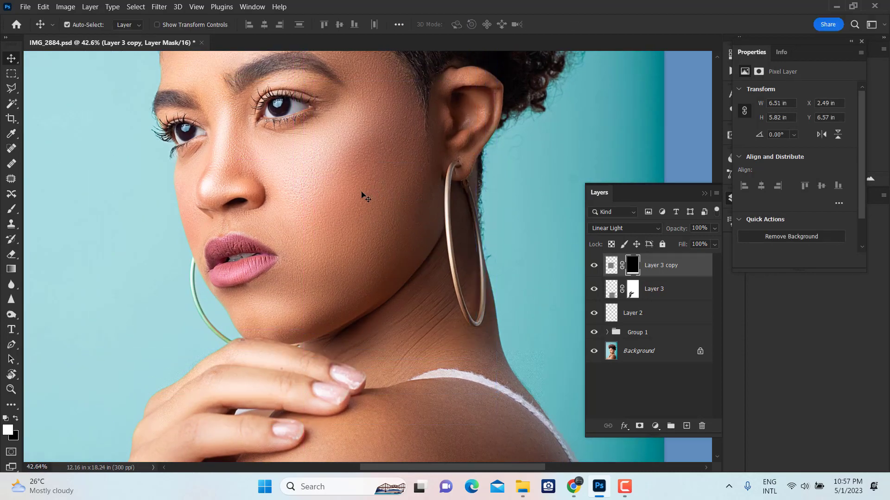
# Step: Paint the texture onto the cheek with a size 275 soft brush
pyautogui.press('e')
pyautogui.scroll(1, 340, 163)
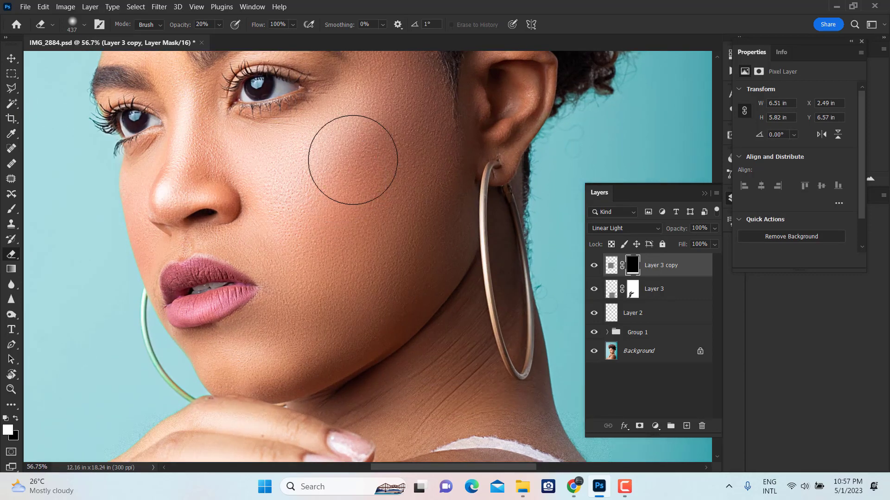
pyautogui.press('b')
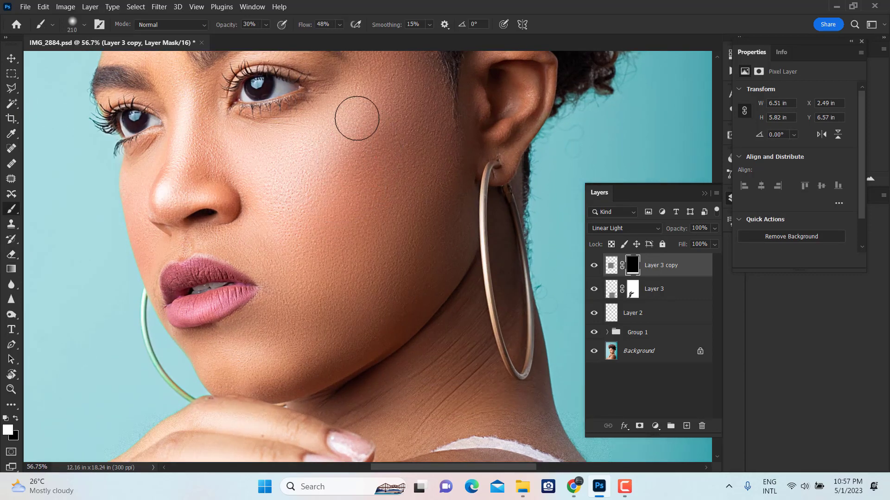
pyautogui.press(']')
pyautogui.press(']')
pyautogui.press(']')
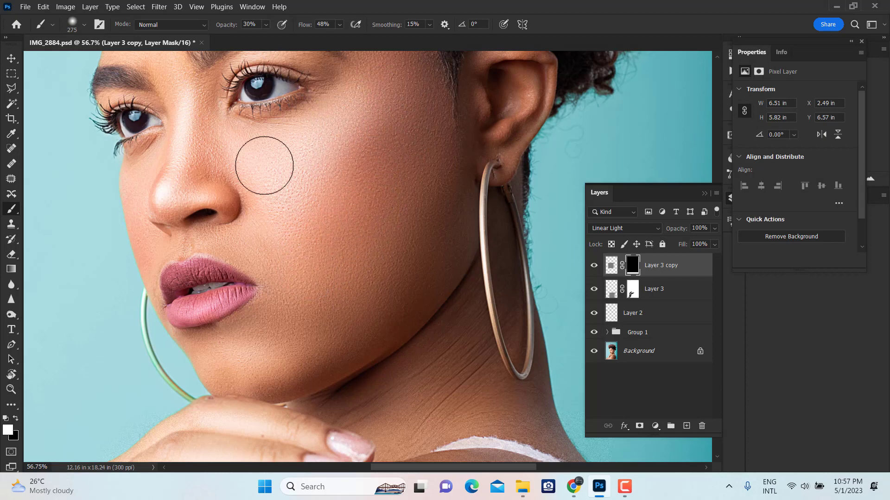
pyautogui.moveTo(354, 199); pyautogui.dragTo(342, 179)
pyautogui.scroll(1, 337, 184)
pyautogui.scroll(1, 362, 234)
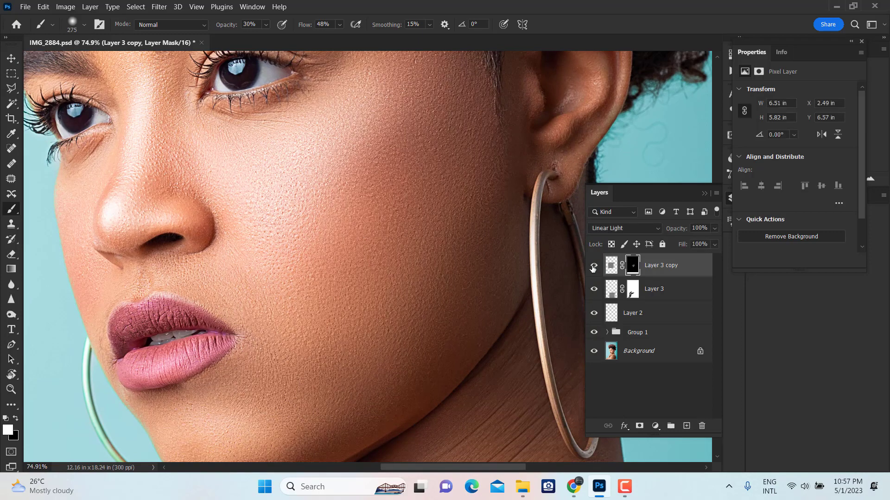
# Step: Show Layer 3 copy to compare, then target its pixels instead of its mask
pyautogui.click(593, 266)
pyautogui.scroll(-3, 428, 227)
pyautogui.scroll(-3, 428, 228)
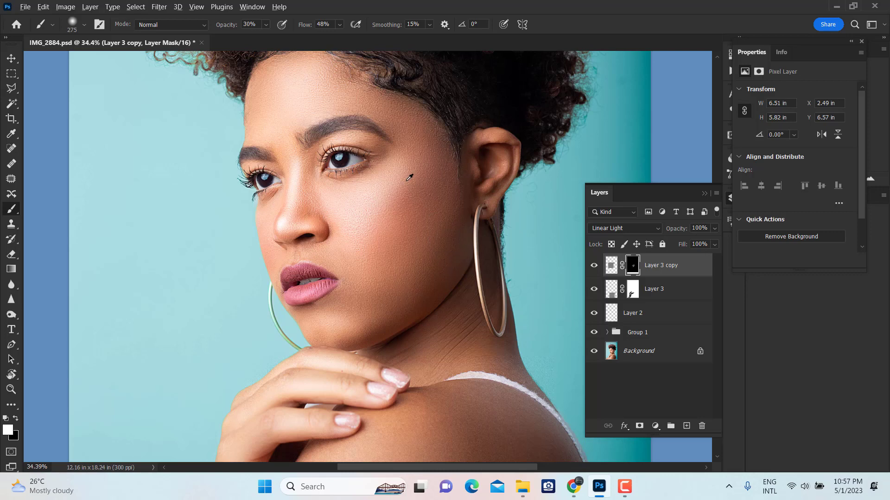
pyautogui.scroll(1, 410, 178)
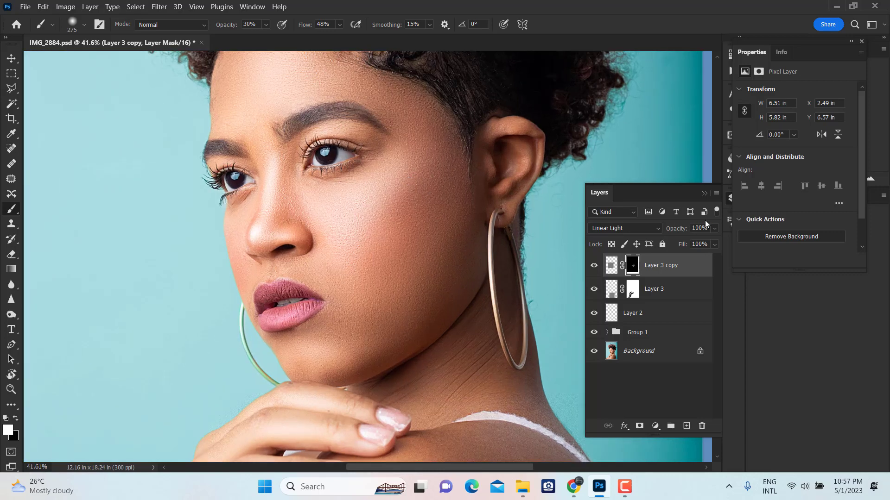
pyautogui.click(611, 269)
# Step: Reposition the Layer 3 copy texture over the face and invert its mask to white
pyautogui.hotkey('ctrl', 't')
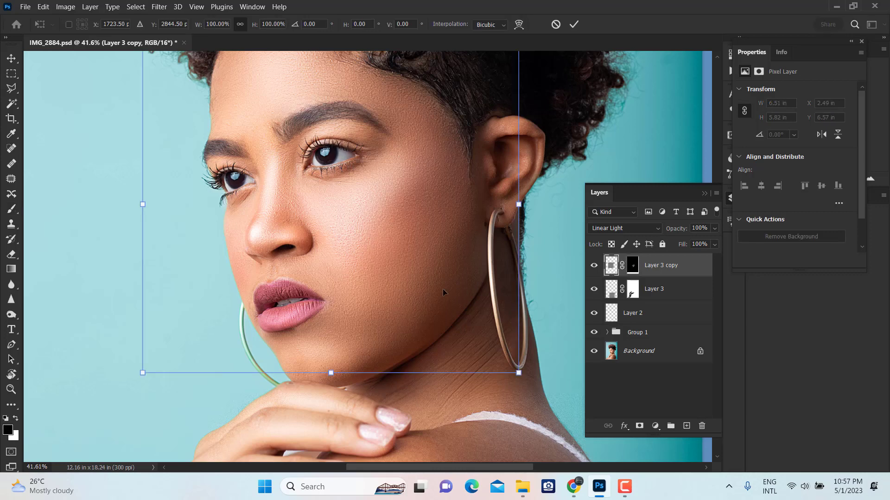
pyautogui.moveTo(443, 288); pyautogui.dragTo(529, 361)
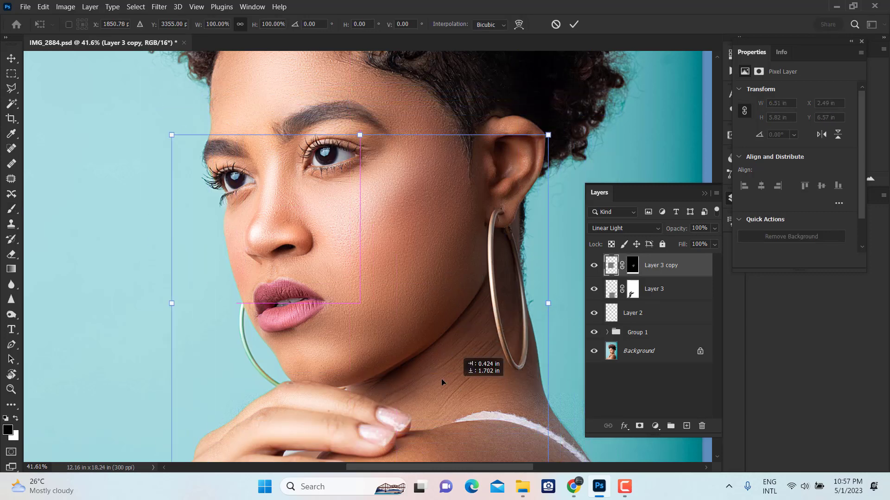
pyautogui.moveTo(527, 359); pyautogui.dragTo(461, 319)
pyautogui.press('Return')
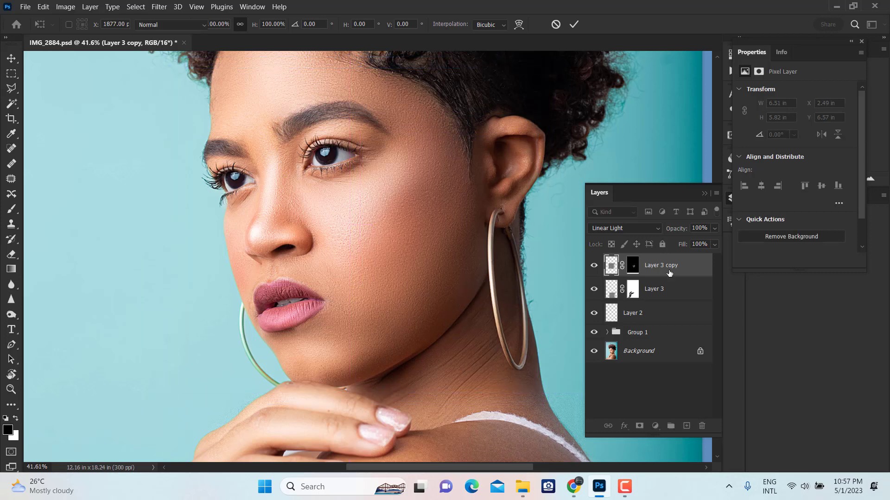
pyautogui.press('b')
pyautogui.press('x')
pyautogui.click(634, 268)
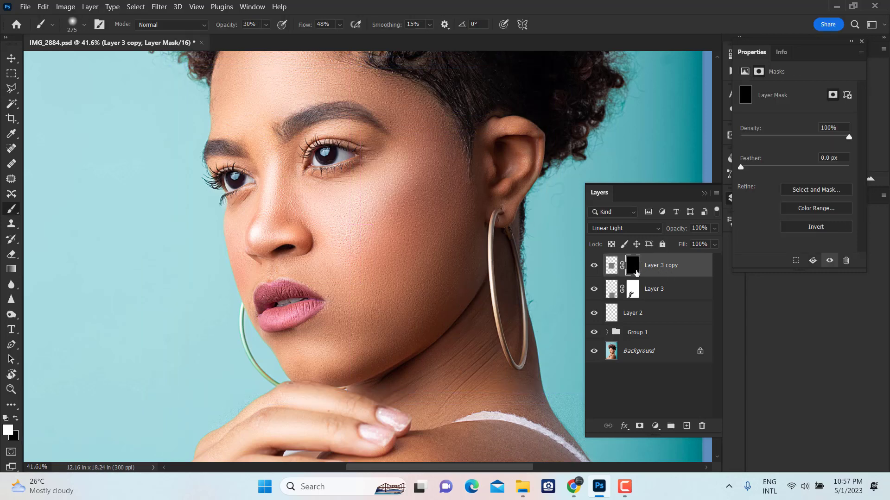
pyautogui.hotkey('ctrl', 'i')
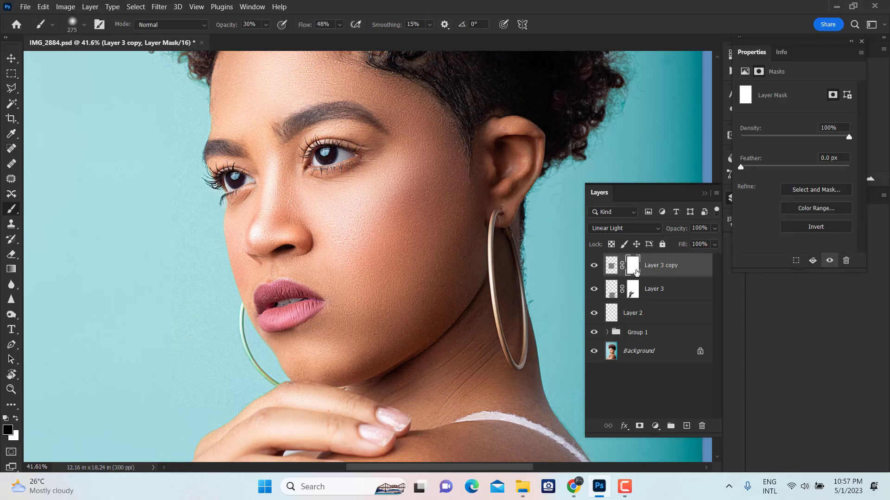
pyautogui.scroll(2, 419, 230)
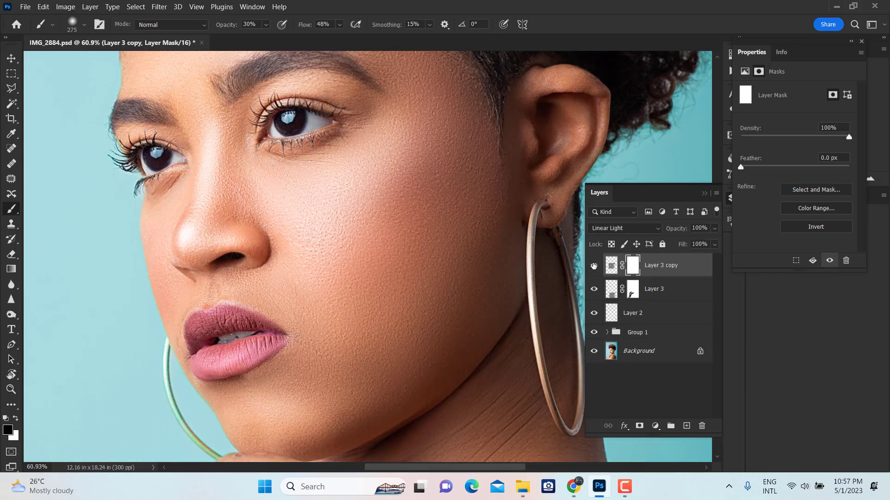
# Step: Scale the texture to about 152% and invert the mask to black
pyautogui.hotkey('ctrl', 't')
pyautogui.scroll(-5, 508, 155)
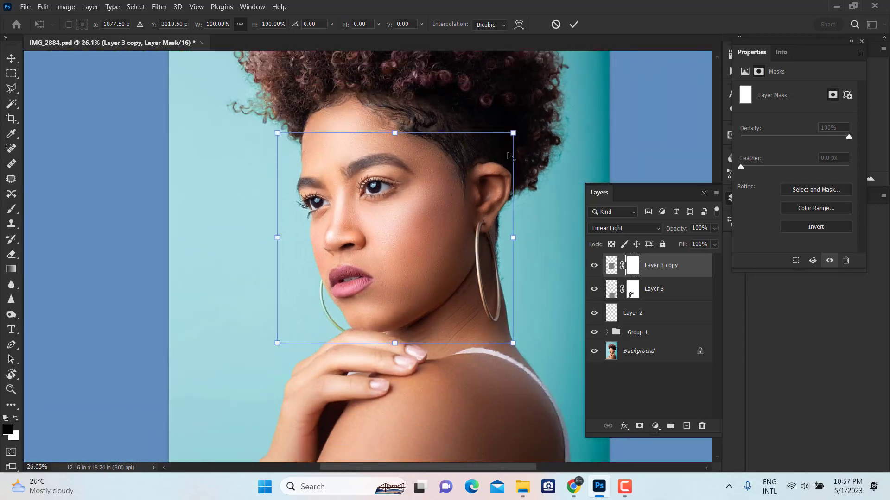
pyautogui.moveTo(513, 133); pyautogui.dragTo(574, 78)
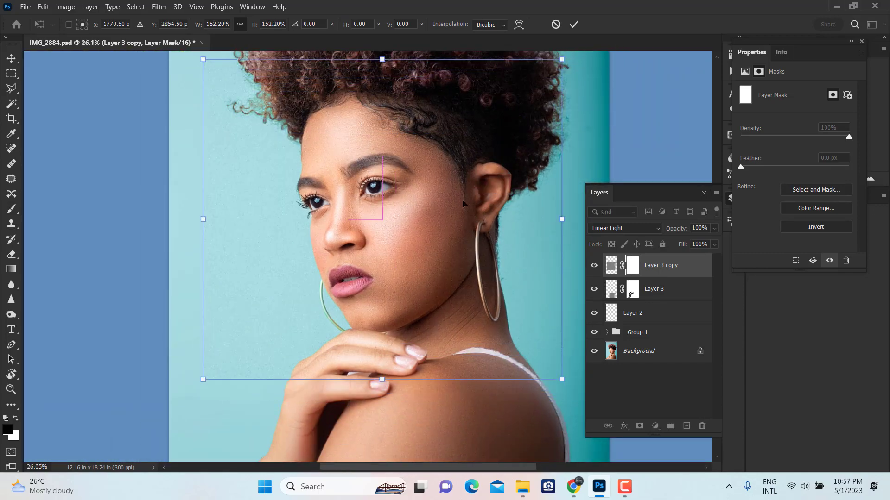
pyautogui.press('Return')
pyautogui.press('b')
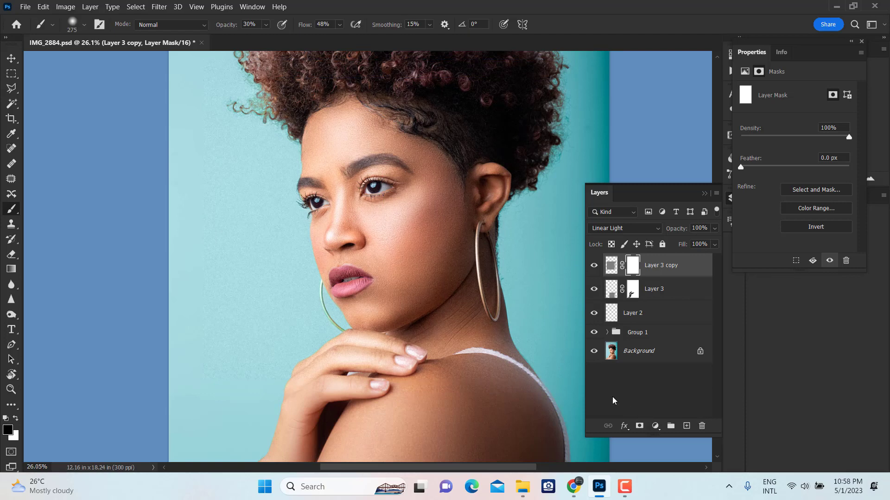
pyautogui.hotkey('ctrl', 'i')
# Step: Paint white on the mask over the cheek, using a smaller brush near the nose
pyautogui.scroll(3, 364, 199)
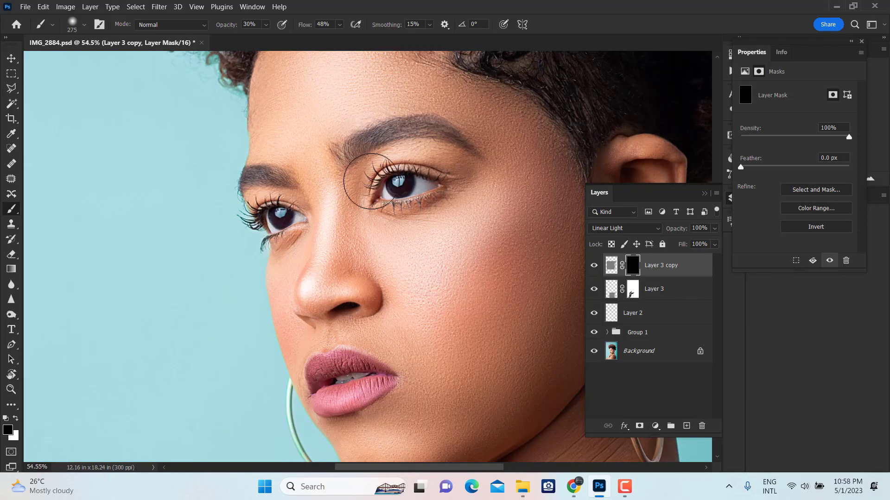
pyautogui.scroll(2, 398, 214)
pyautogui.scroll(1, 398, 214)
pyautogui.press('x')
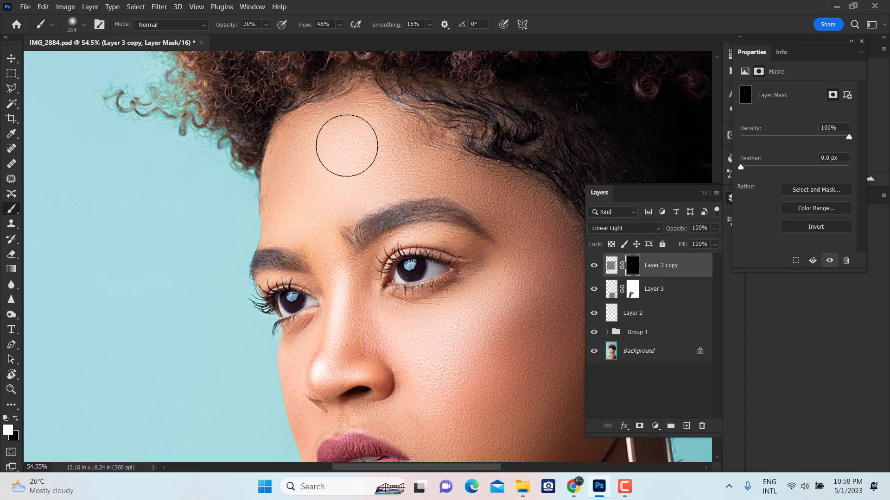
pyautogui.moveTo(464, 267)
pyautogui.mouseDown()
pyautogui.moveTo(378, 165)
pyautogui.moveTo(404, 184)
pyautogui.mouseUp()
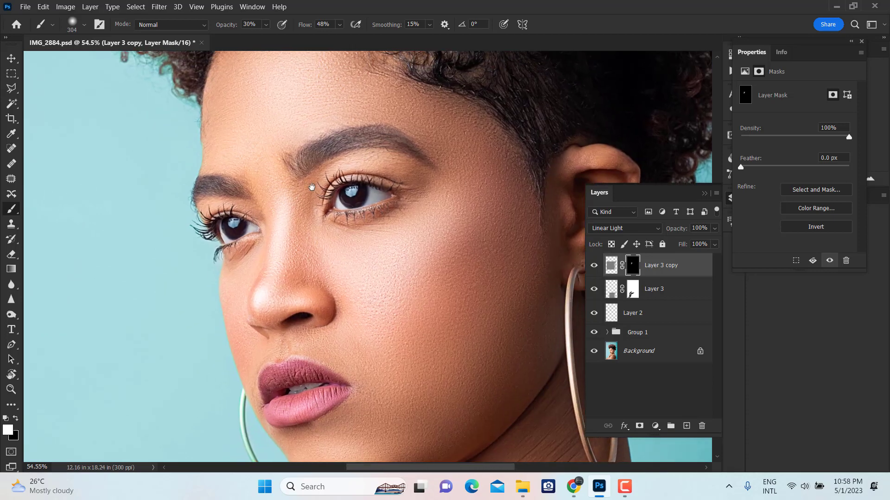
pyautogui.press('[')
pyautogui.press('[')
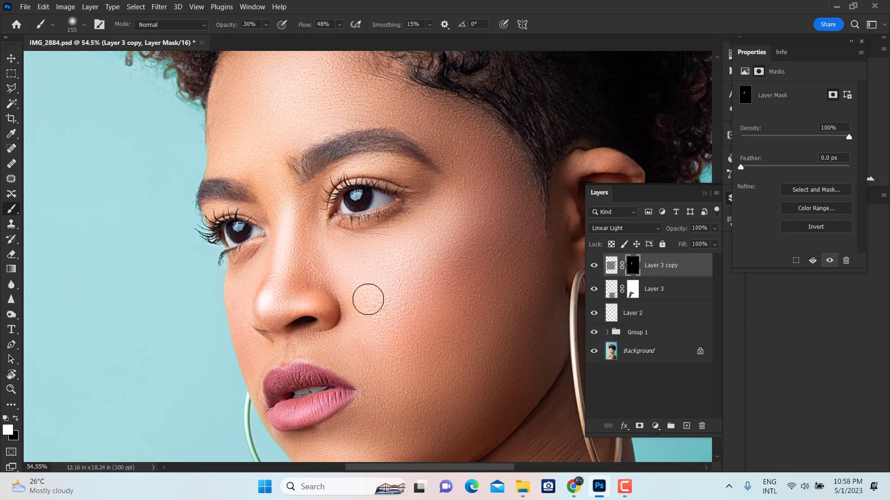
pyautogui.press(']')
pyautogui.press(']')
pyautogui.press(']')
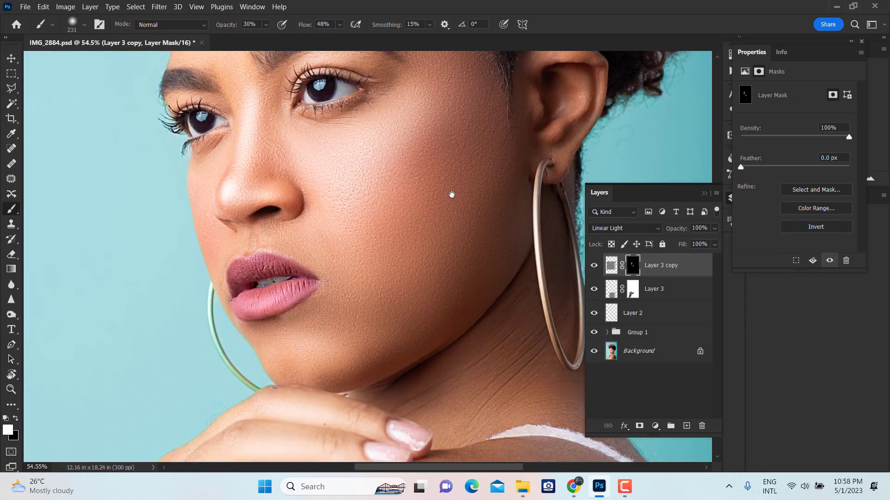
pyautogui.moveTo(483, 299); pyautogui.dragTo(453, 193)
pyautogui.moveTo(440, 339); pyautogui.dragTo(464, 344)
# Step: Paint white over the forehead with brush sizes 166 to 378, then view the whole portrait
pyautogui.moveTo(305, 259); pyautogui.dragTo(278, 253)
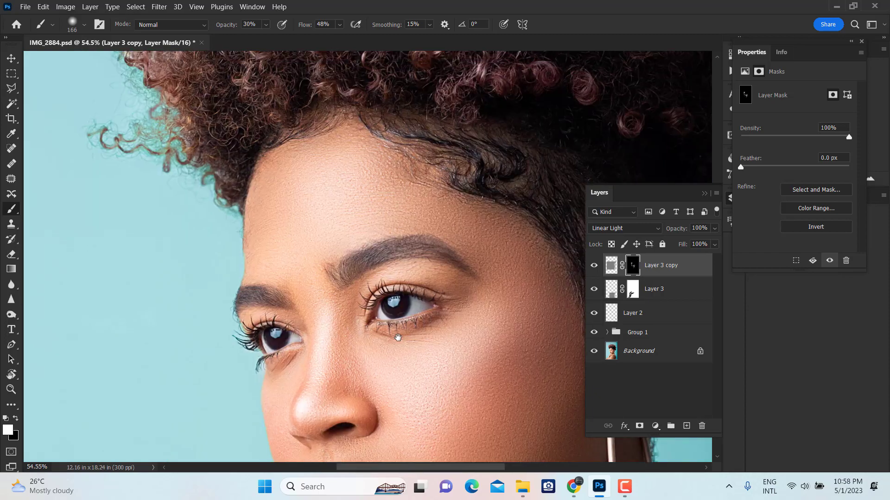
pyautogui.moveTo(281, 192); pyautogui.dragTo(345, 401)
pyautogui.moveTo(408, 227); pyautogui.dragTo(445, 227)
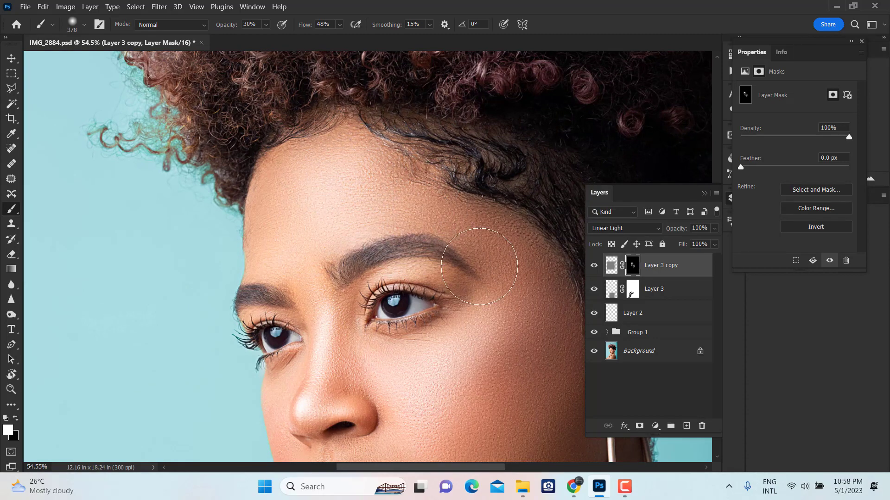
pyautogui.scroll(-3, 454, 273)
pyautogui.scroll(-2, 419, 197)
pyautogui.moveTo(468, 331); pyautogui.dragTo(486, 285)
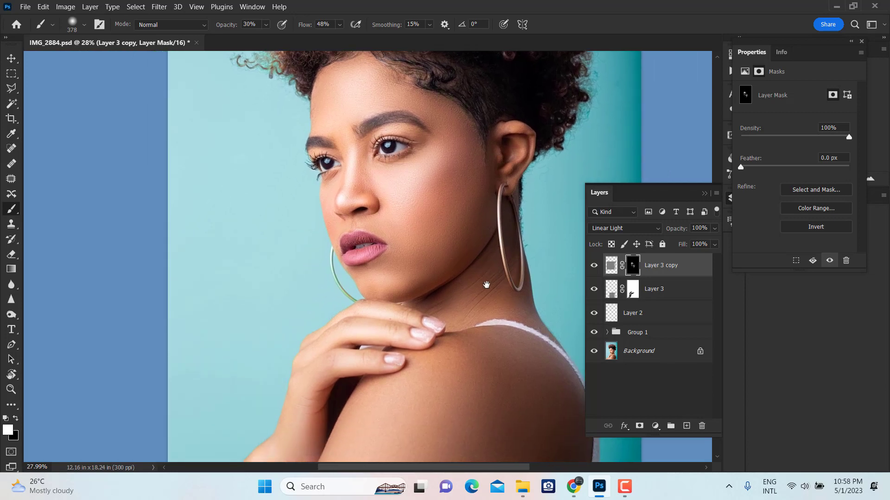
pyautogui.scroll(-2, 338, 323)
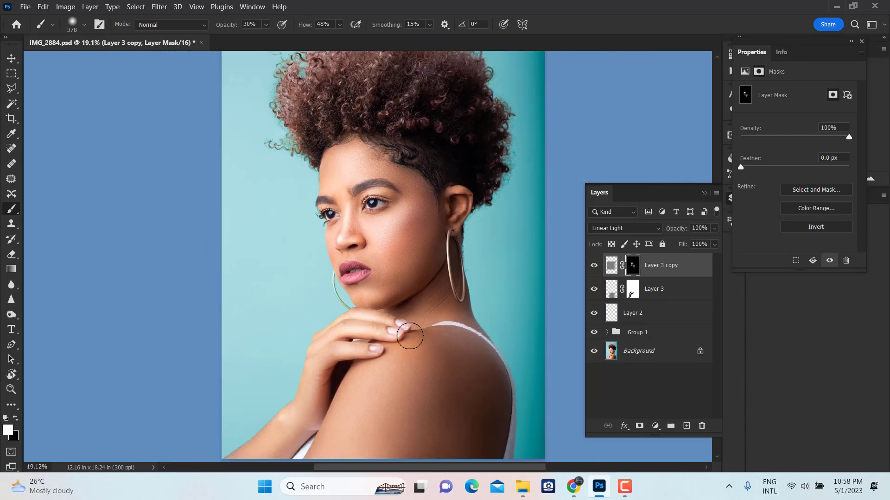
pyautogui.moveTo(484, 350); pyautogui.dragTo(490, 284)
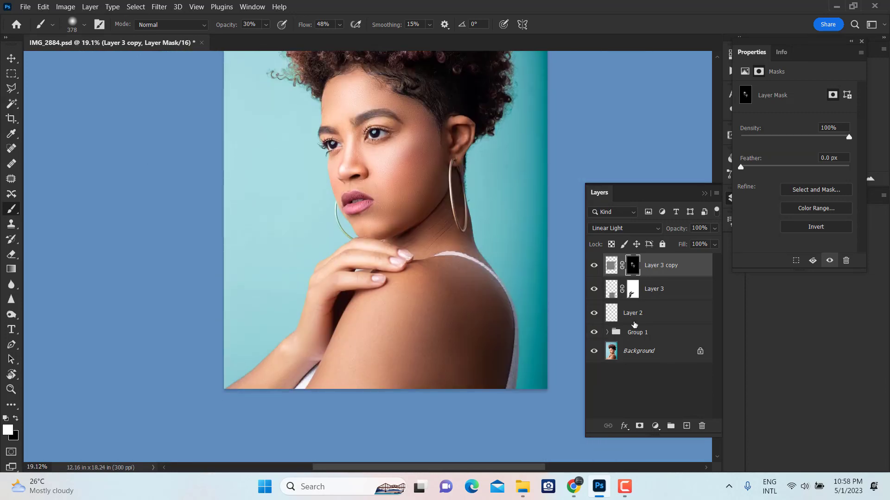
# Step: Group Layer 3 copy through Layer 2 into Group 2, then nest it with Group 1 in Group 3
pyautogui.keyDown('shift'); pyautogui.click(629, 320); pyautogui.keyUp('shift')
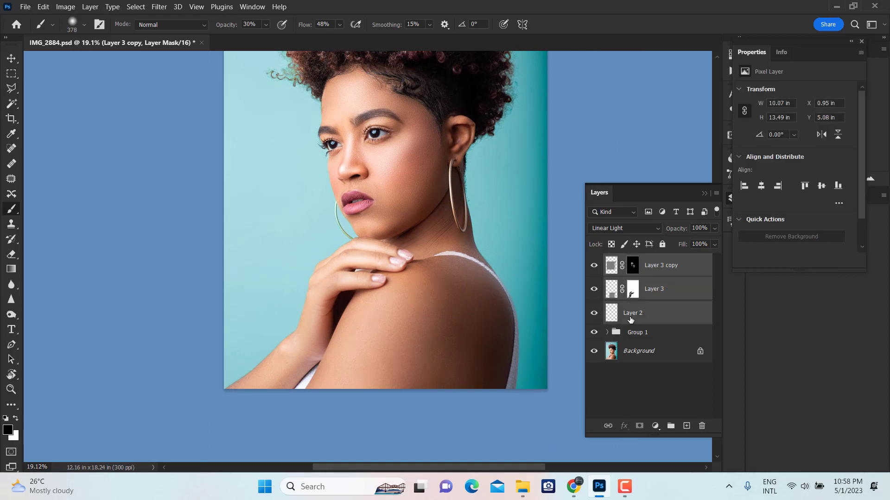
pyautogui.hotkey('ctrl', 'g')
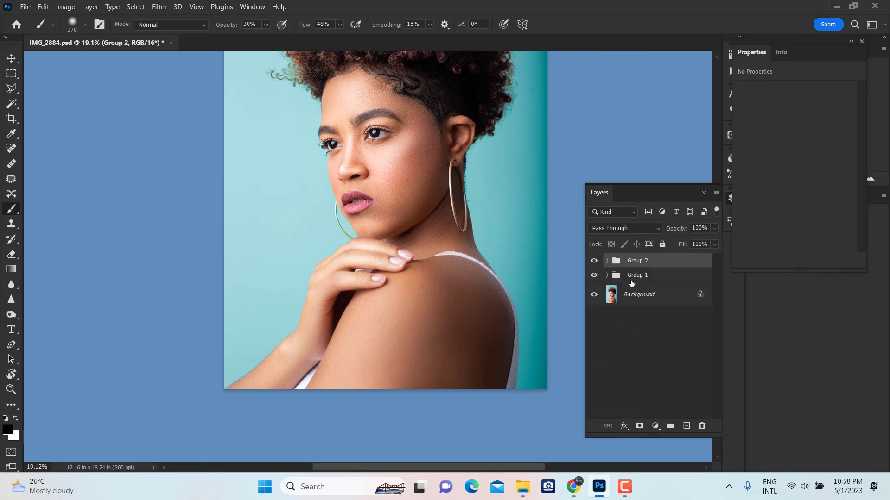
pyautogui.hotkey('ctrl', 'g')
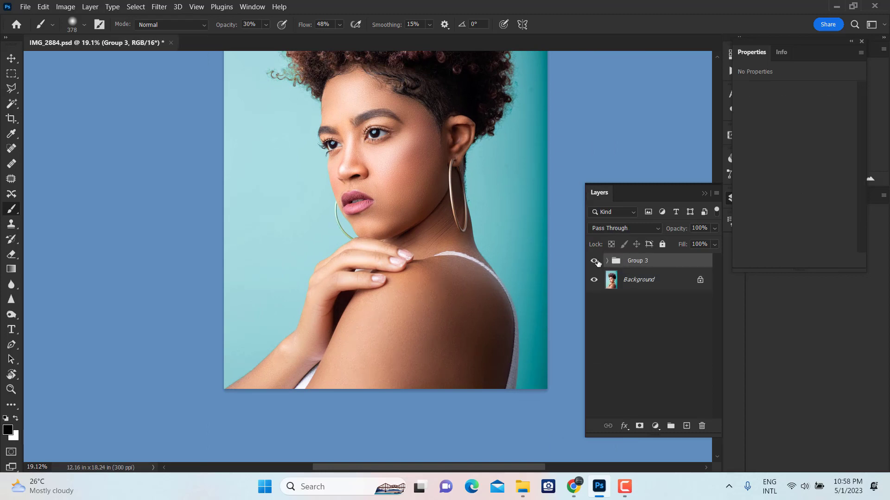
# Step: Compare the portrait with Group 3 hidden and shown, full-window with panels hidden
pyautogui.click(593, 262)
pyautogui.click(594, 262)
pyautogui.scroll(1, 417, 232)
pyautogui.scroll(2, 409, 224)
pyautogui.press('Tab')
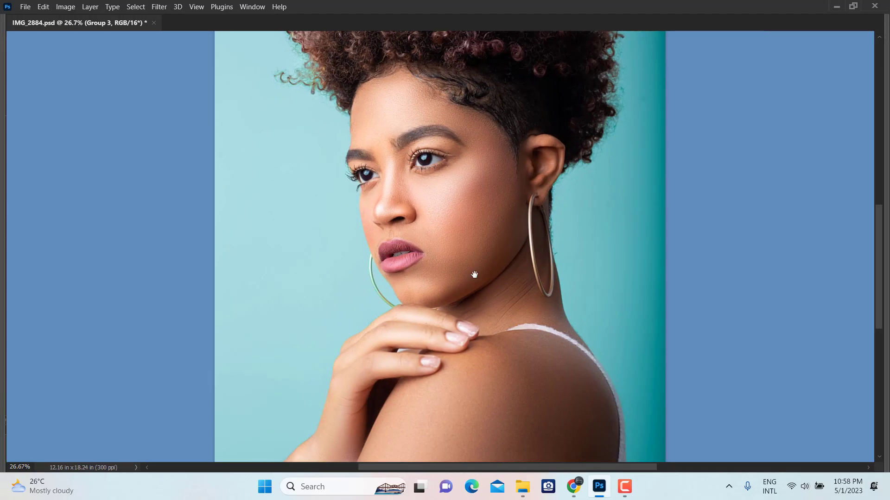
pyautogui.moveTo(508, 278); pyautogui.dragTo(514, 304)
pyautogui.hotkey('ctrl', ',')
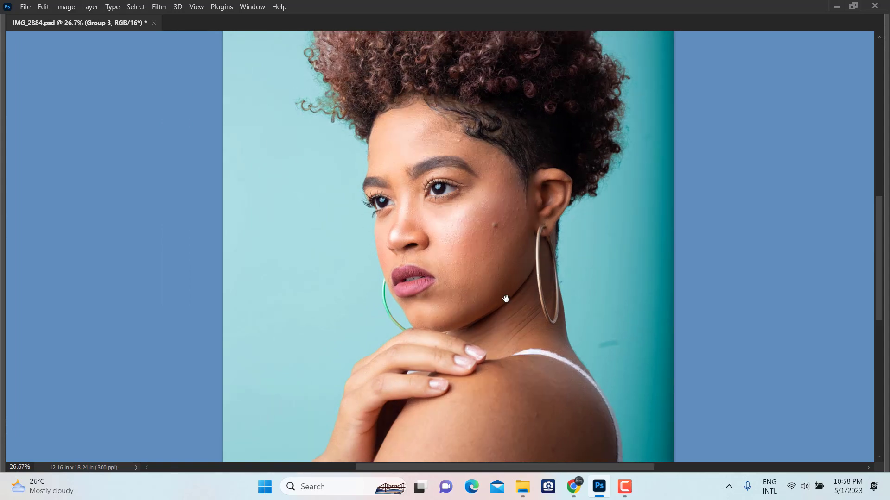
pyautogui.hotkey('ctrl', ',')
pyautogui.hotkey('ctrl', ',')
pyautogui.hotkey('ctrl', ',')
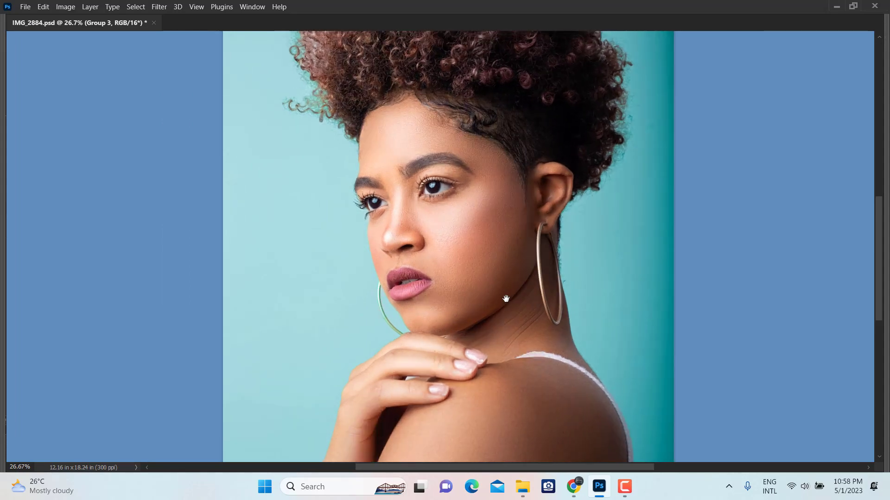
pyautogui.hotkey('alt', 'Tab')
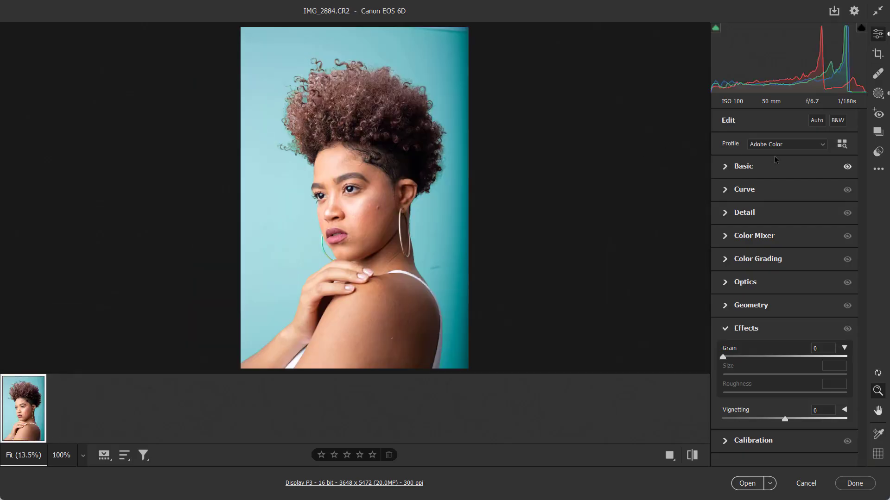
# Step: Reset IMG_2884.CR2 to default settings and open it beside the retouched IMG_2884.psd
pyautogui.click(878, 171)
pyautogui.click(764, 197)
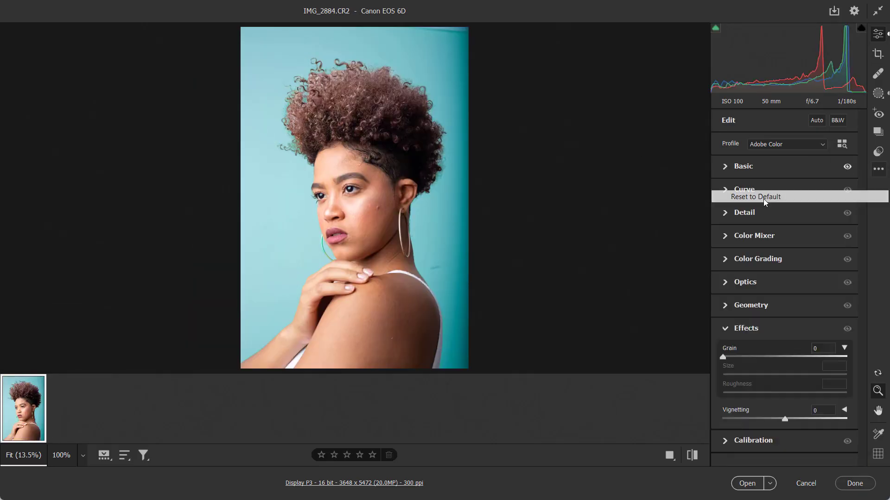
pyautogui.click(747, 484)
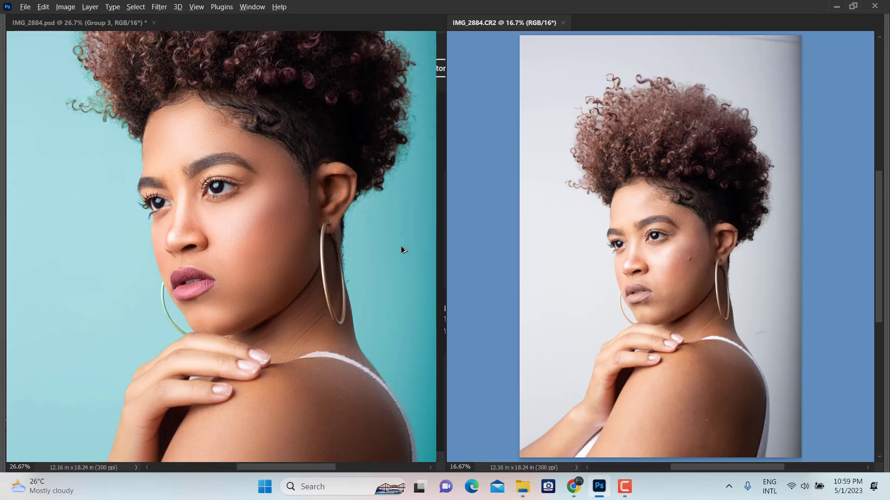
# Step: Fit the retouched PSD and original raw photo whole side by side, then zoom the retouch onto the face
pyautogui.click(310, 263)
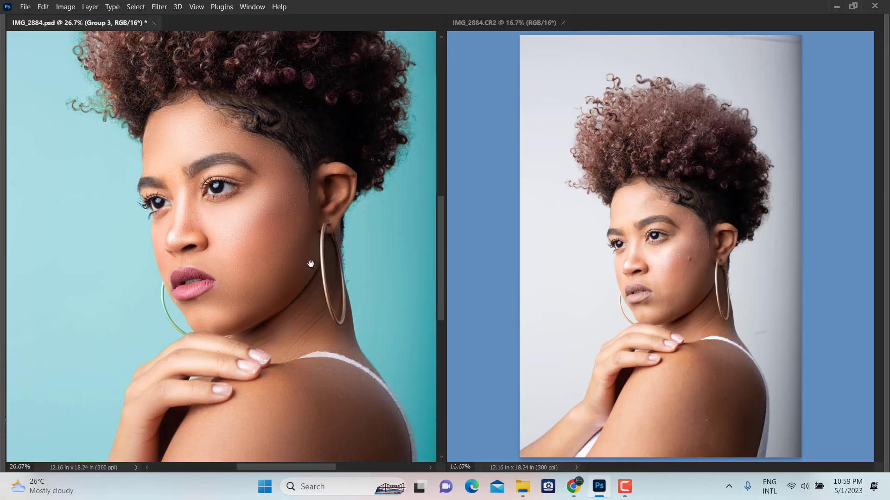
pyautogui.moveTo(305, 279); pyautogui.dragTo(285, 268)
pyautogui.click(642, 290)
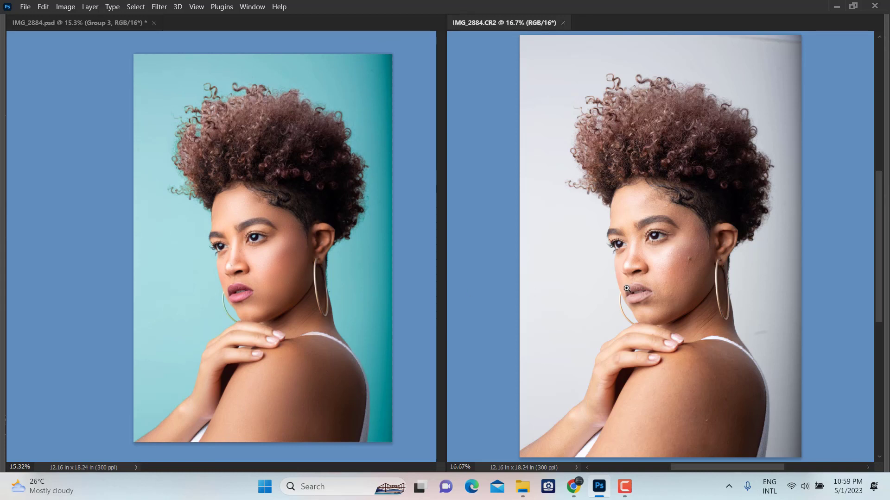
pyautogui.scroll(-3, 649, 301)
pyautogui.moveTo(657, 318); pyautogui.dragTo(656, 318)
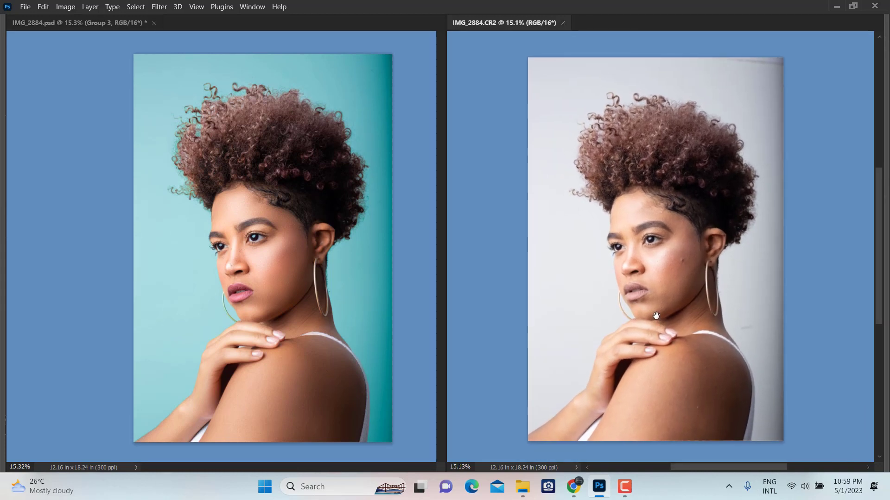
pyautogui.moveTo(656, 315); pyautogui.dragTo(618, 314)
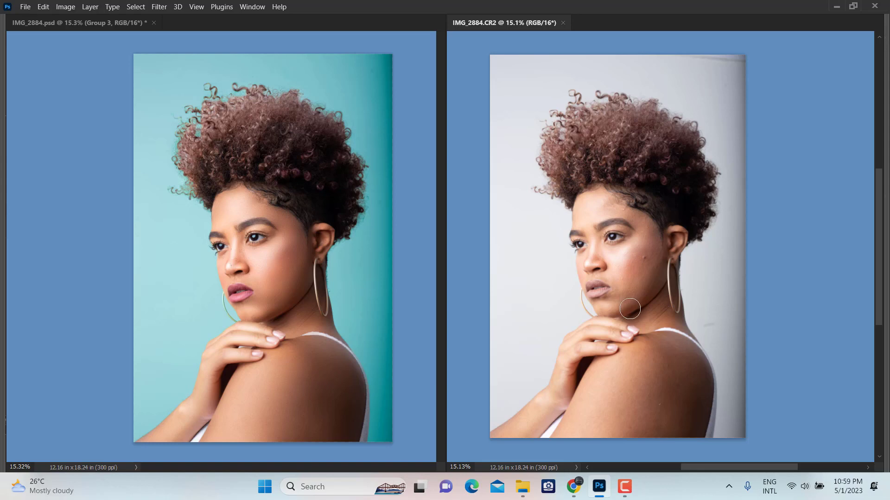
pyautogui.scroll(5, 628, 237)
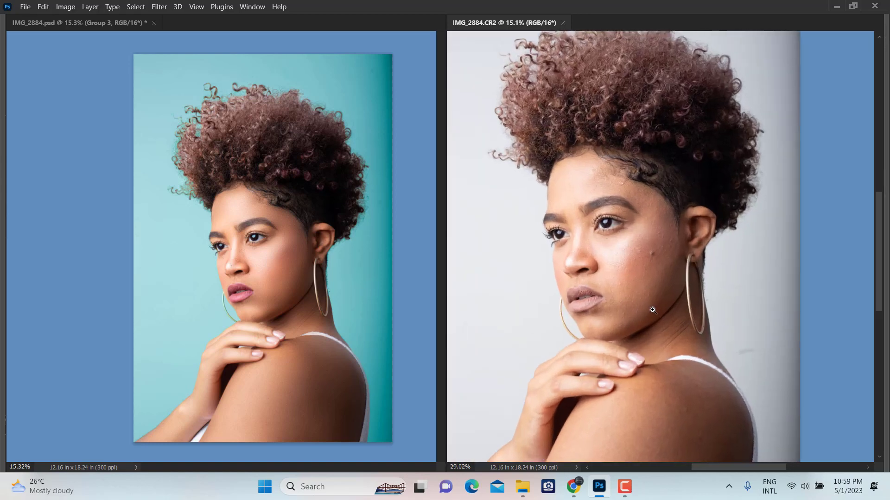
pyautogui.moveTo(245, 244)
pyautogui.mouseDown()
pyautogui.moveTo(292, 304)
pyautogui.moveTo(253, 288)
pyautogui.moveTo(252, 304)
pyautogui.moveTo(247, 292)
pyautogui.mouseUp()
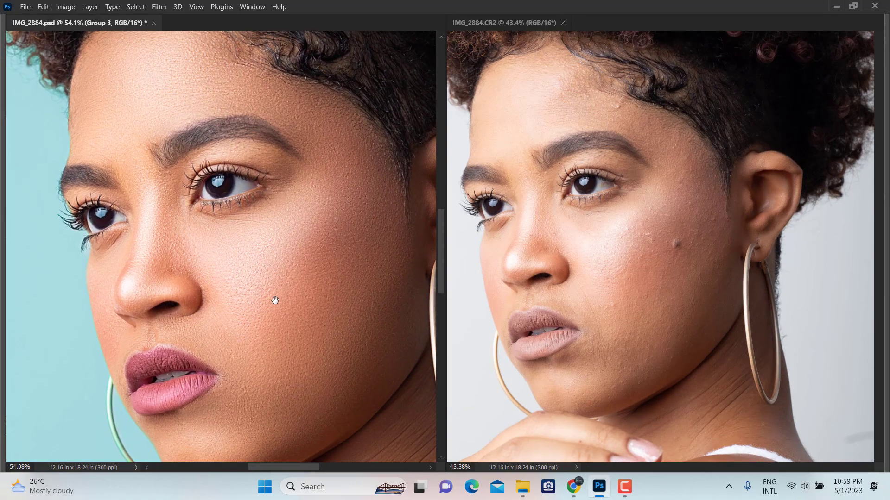
# Step: Merge copies of Group 3 and Background into one layer and duplicate that merged layer
pyautogui.press('F7')
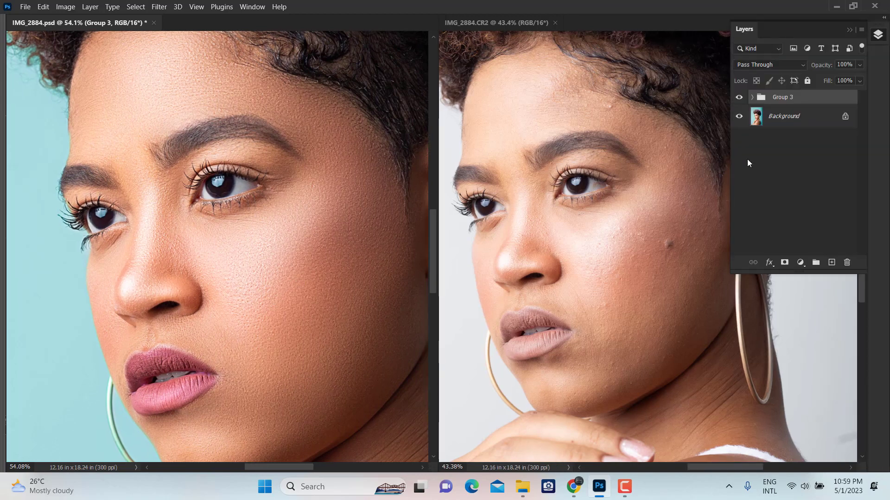
pyautogui.keyDown('shift'); pyautogui.click(774, 122); pyautogui.keyUp('shift')
pyautogui.hotkey('ctrl', 'j')
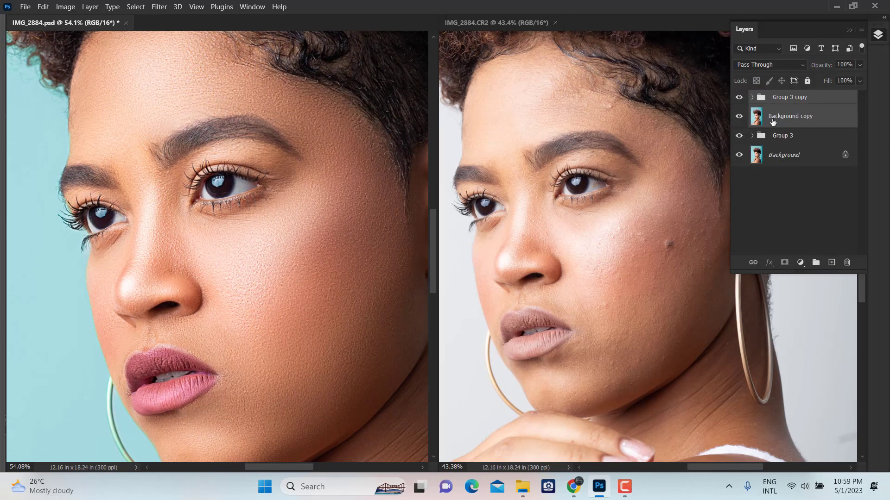
pyautogui.hotkey('ctrl', 'e')
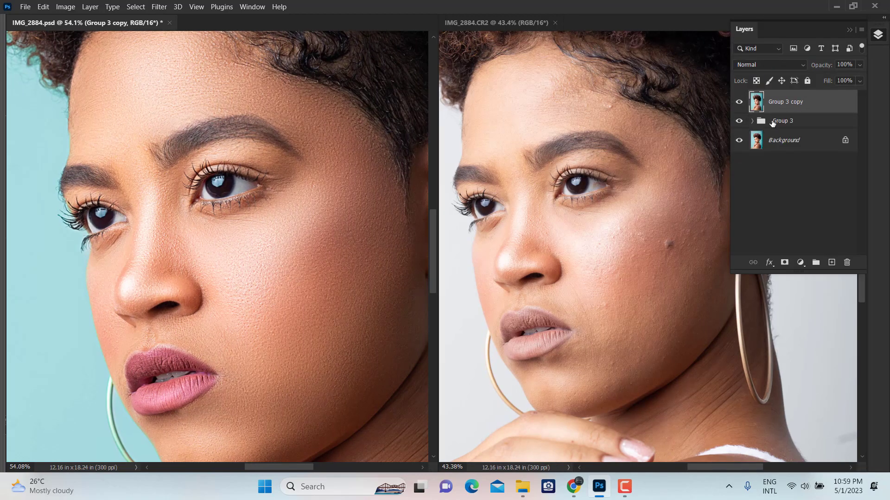
pyautogui.hotkey('ctrl', 'j')
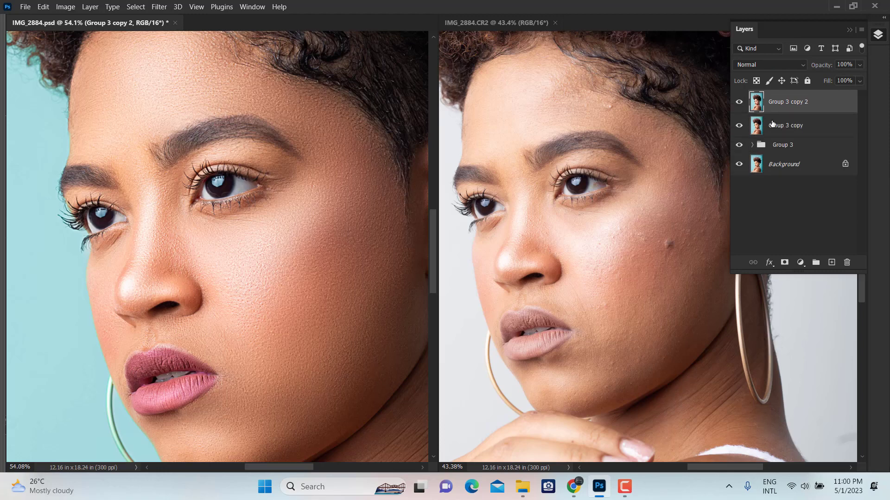
# Step: Sharpen the top copy with Unsharp Mask at Amount 50%, Radius 2, Threshold 0
pyautogui.hotkey('ctrl', 'alt', 'f')
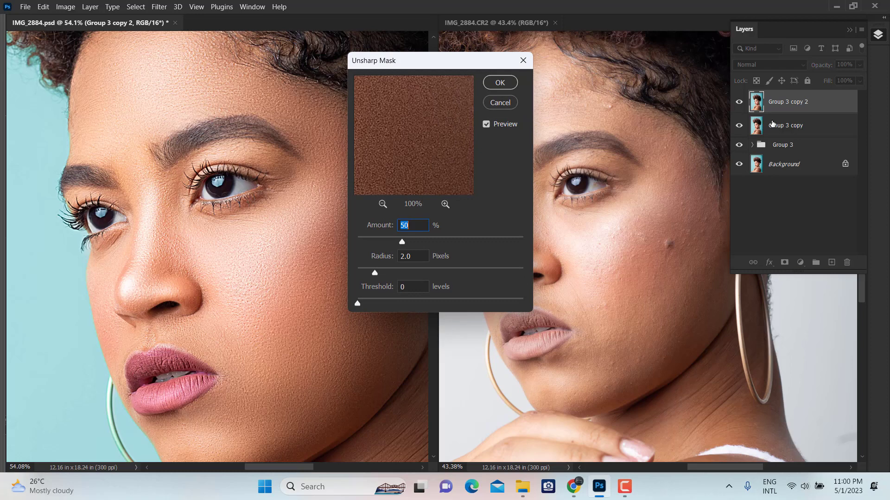
pyautogui.press('Return')
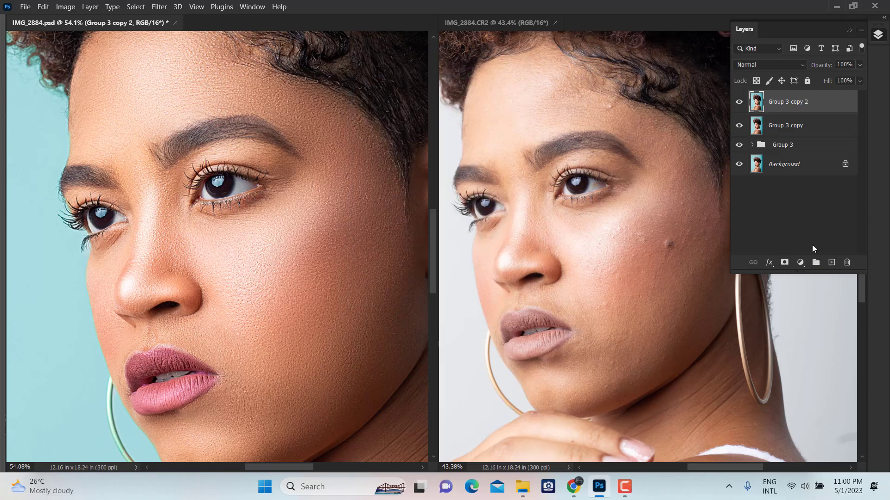
pyautogui.press('Tab')
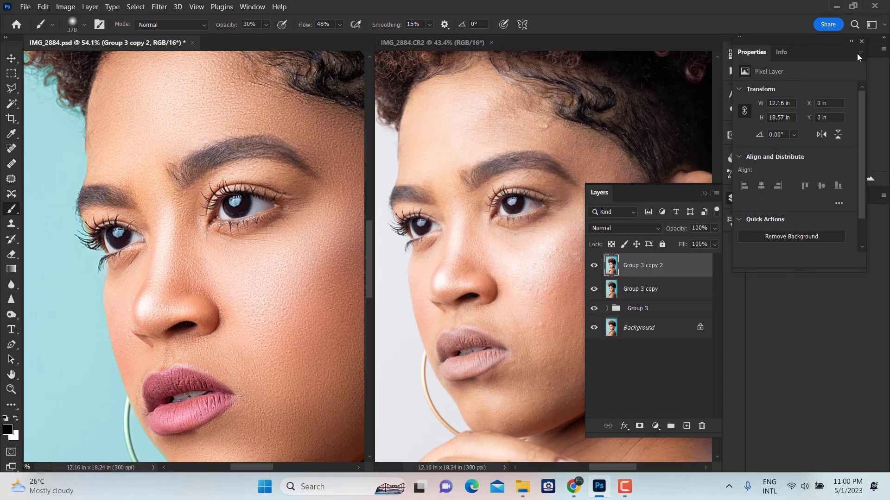
# Step: Add a 4-pixel High Pass Image_Sharp group from Ultimate Retouch 3's Vignetting, Sharp & Save tools
pyautogui.click(861, 42)
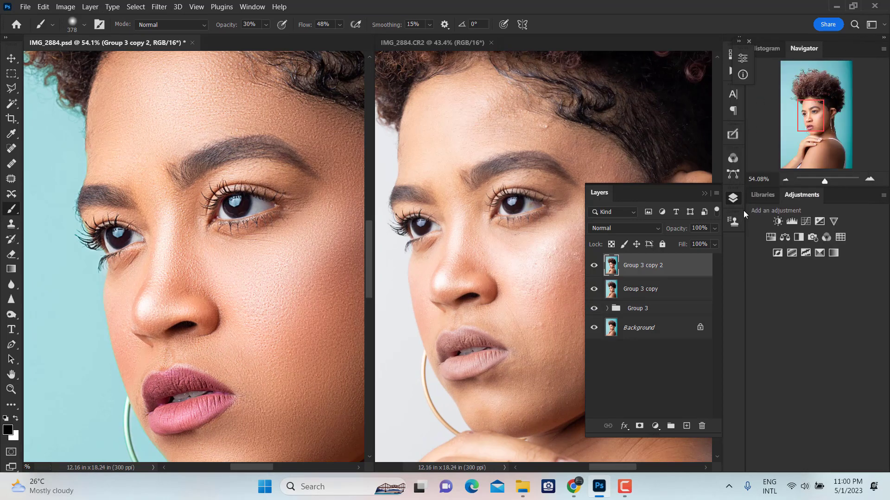
pyautogui.click(734, 135)
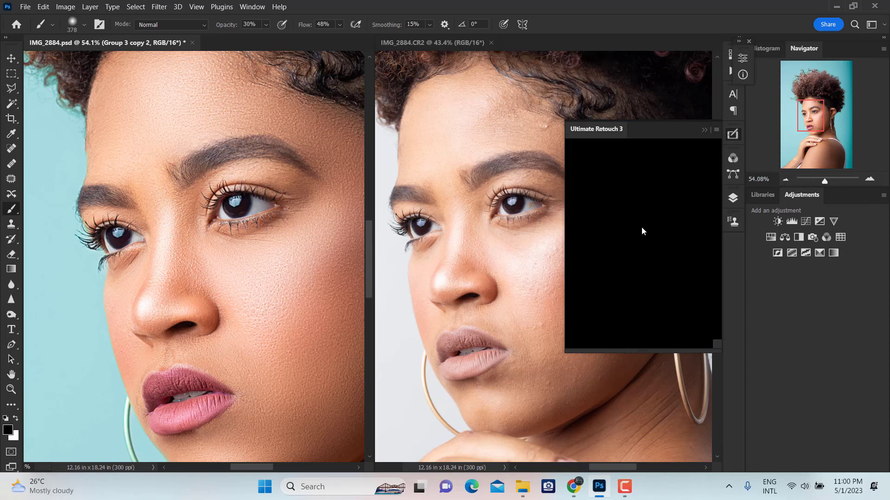
pyautogui.click(645, 169)
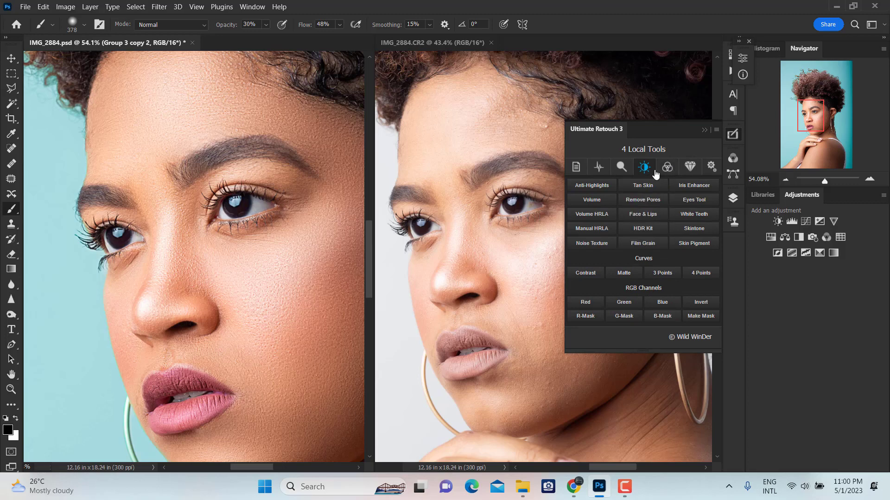
pyautogui.click(667, 167)
pyautogui.click(690, 167)
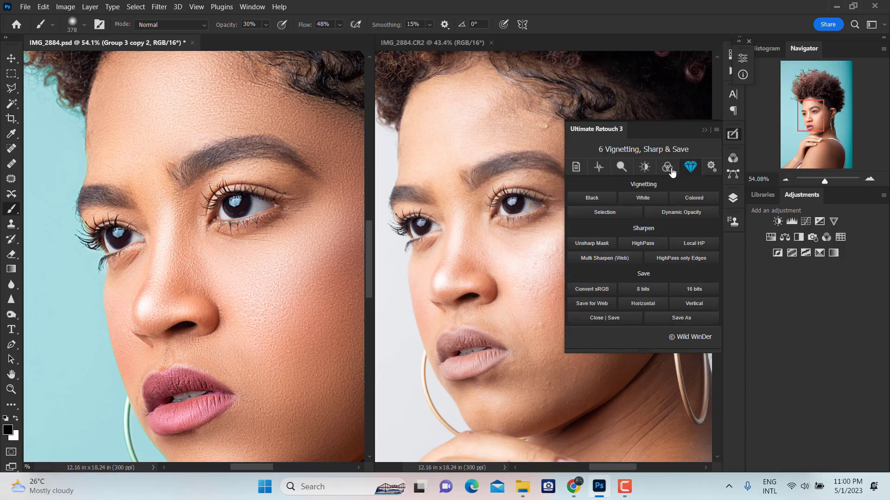
pyautogui.click(648, 245)
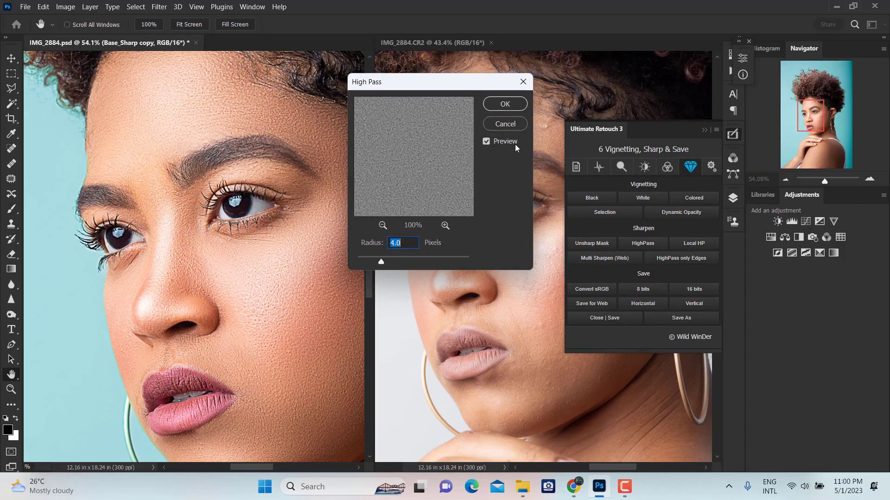
pyautogui.click(507, 103)
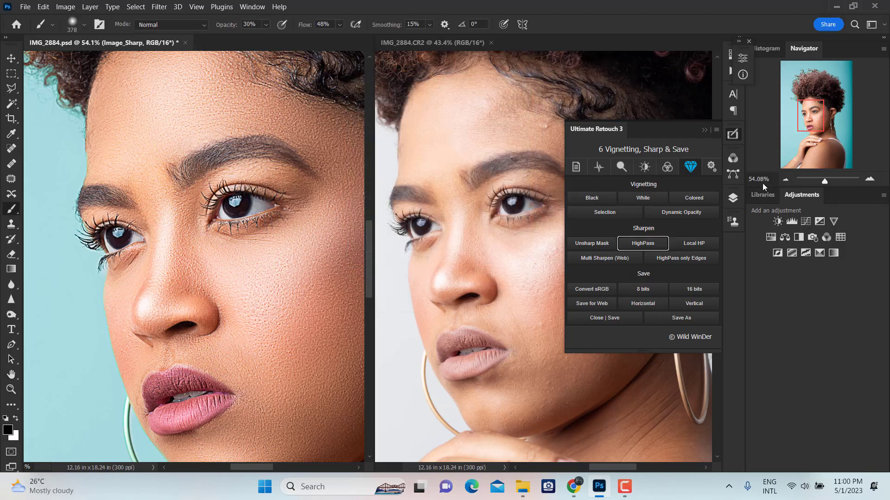
pyautogui.click(703, 130)
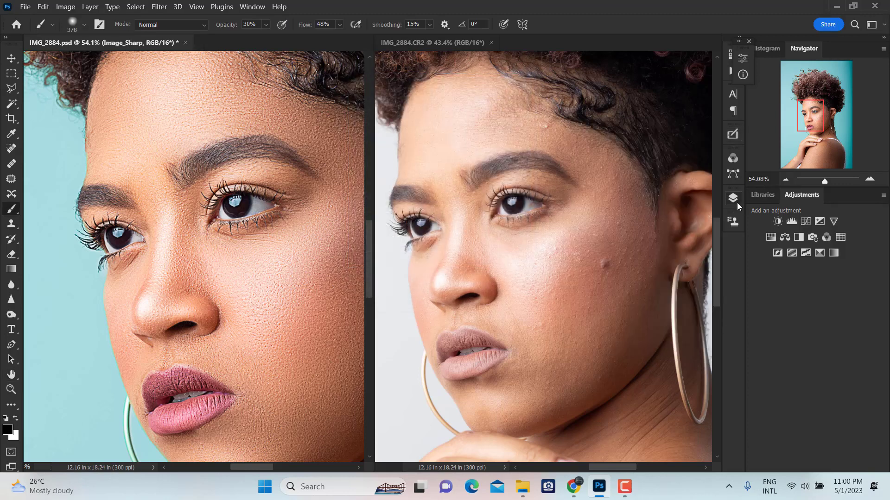
# Step: Lower the Image_Sharp group to 47% opacity and zoom back in on the retouched face
pyautogui.click(733, 199)
pyautogui.click(714, 229)
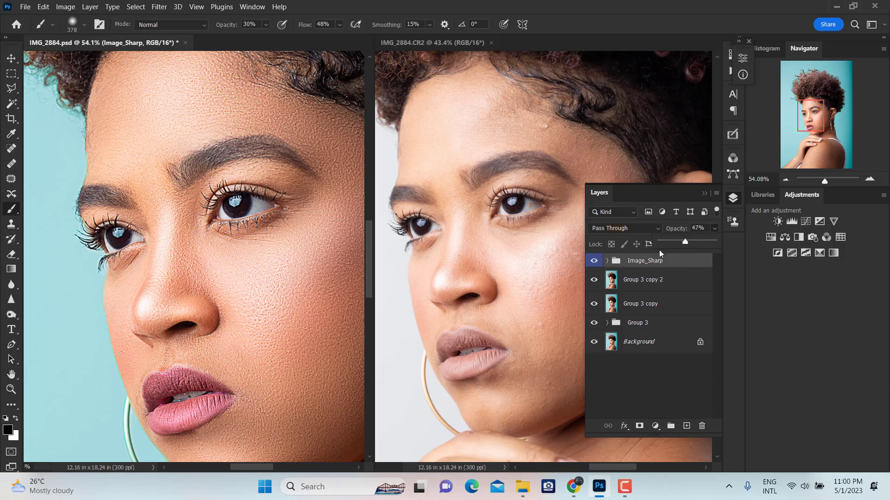
pyautogui.click(594, 263)
pyautogui.moveTo(319, 269)
pyautogui.mouseDown()
pyautogui.moveTo(255, 242)
pyautogui.moveTo(297, 240)
pyautogui.mouseUp()
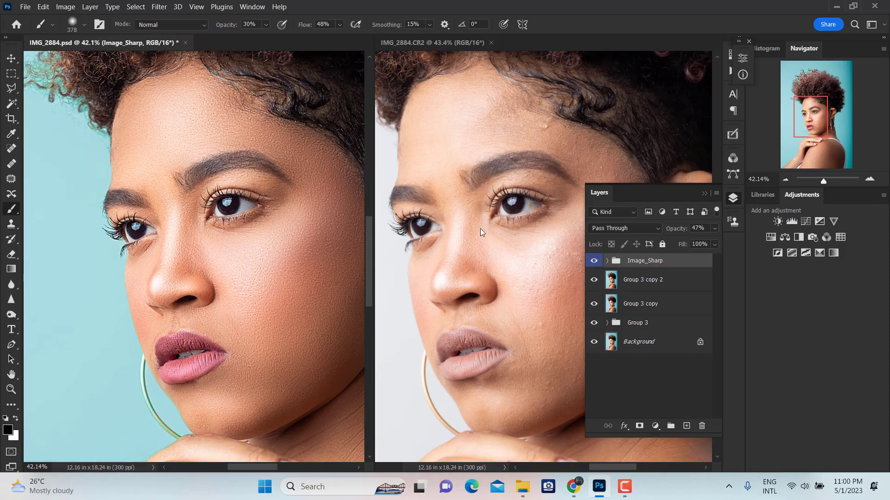
pyautogui.moveTo(512, 264); pyautogui.dragTo(496, 258)
# Step: Hide panels, fit the retouched PSD (14.9%) and raw photo (15.1%) whole, then switch to the recorder
pyautogui.press('Tab')
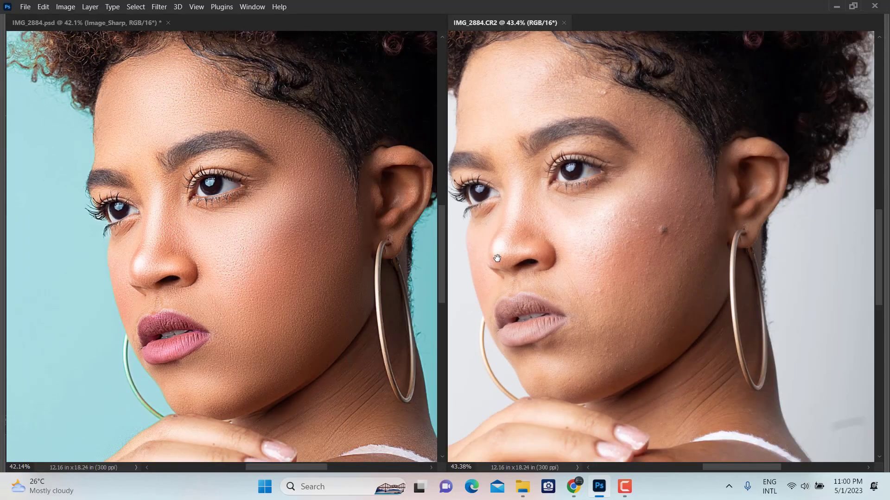
pyautogui.click(333, 267)
pyautogui.moveTo(339, 266); pyautogui.dragTo(302, 234)
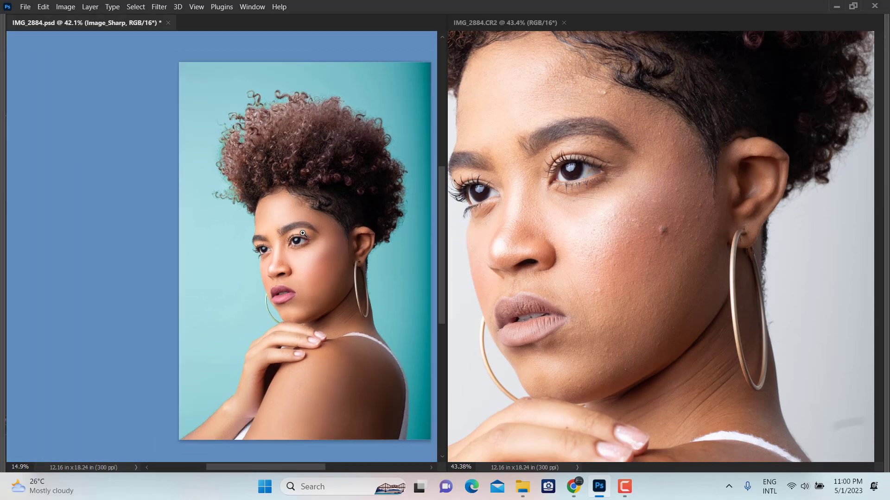
pyautogui.click(536, 246)
pyautogui.moveTo(596, 300)
pyautogui.mouseDown()
pyautogui.moveTo(566, 254)
pyautogui.moveTo(634, 310)
pyautogui.mouseUp()
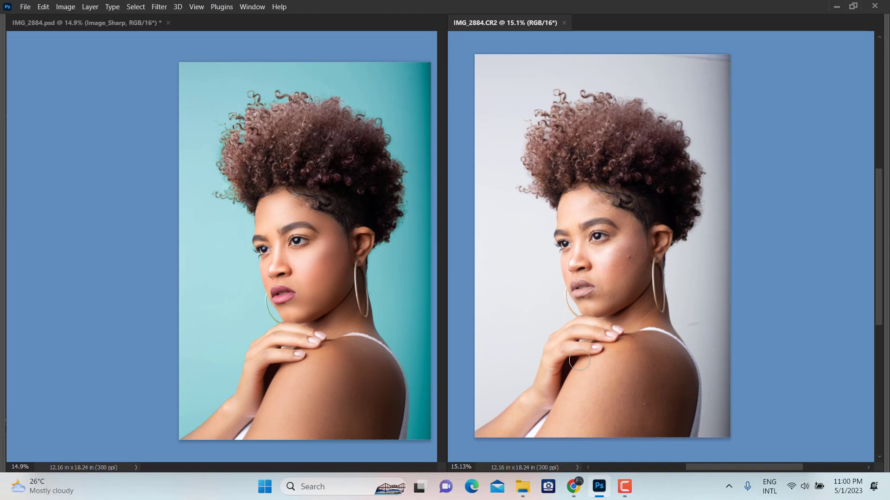
pyautogui.click(623, 488)
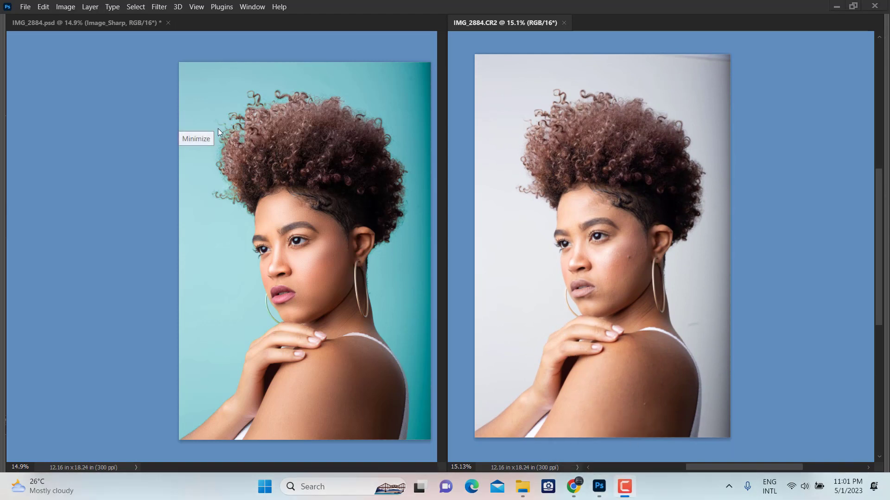